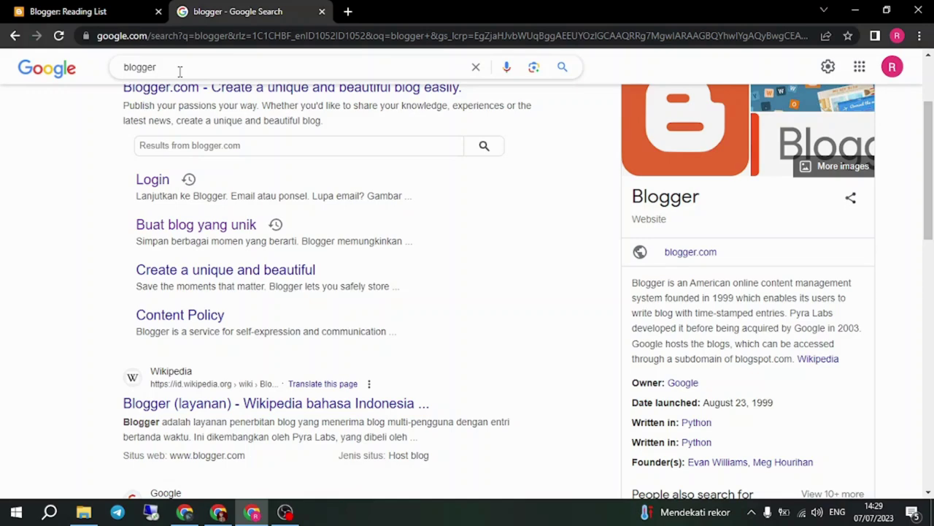
# Step: Switch to the Blogger reading list and dismiss the open blog-name dialog
pyautogui.click(106, 8)
pyautogui.click(246, 8)
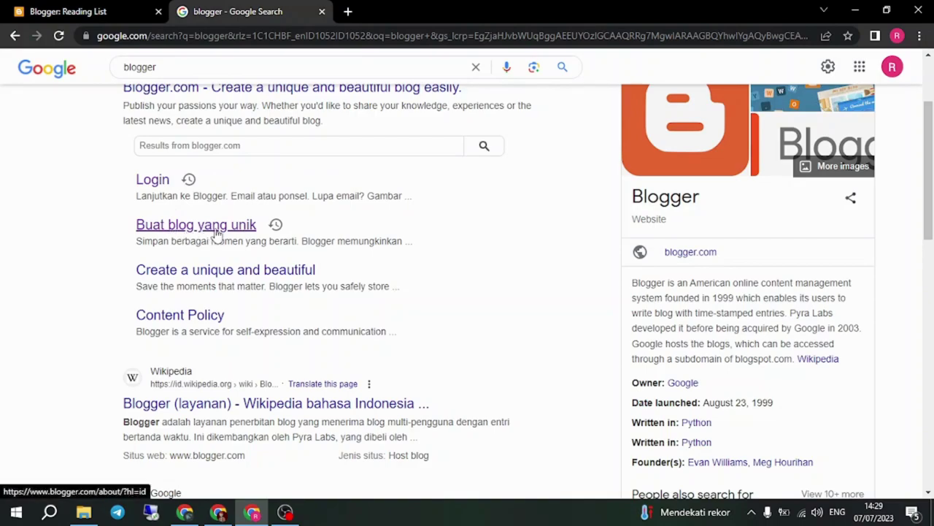
pyautogui.click(80, 11)
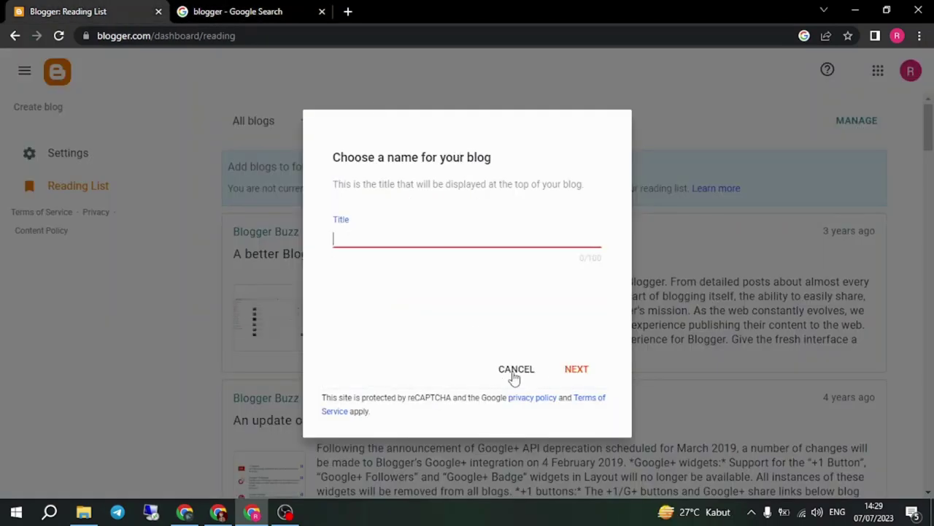
pyautogui.click(516, 373)
pyautogui.scroll(-10, 431, 110)
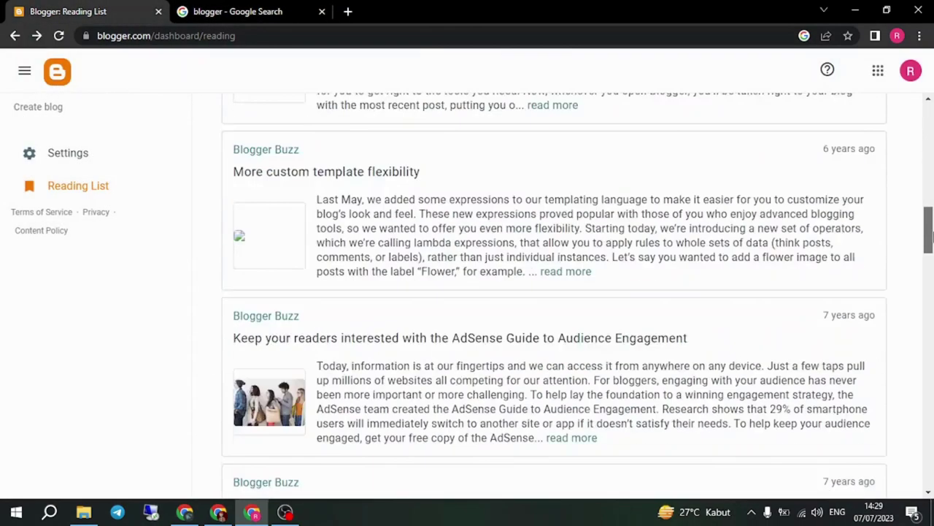
pyautogui.scroll(10, 373, 137)
# Step: Start creating a new blog, title it "Tutorial Rastcrypt" and continue to the address choice
pyautogui.click(37, 115)
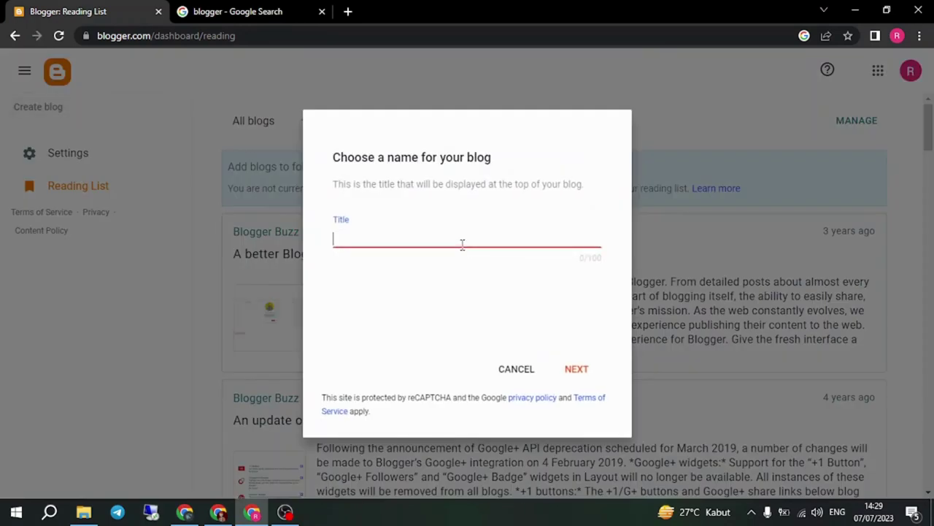
pyautogui.write('Tutorial')
pyautogui.moveTo(461, 242); pyautogui.dragTo(197, 248)
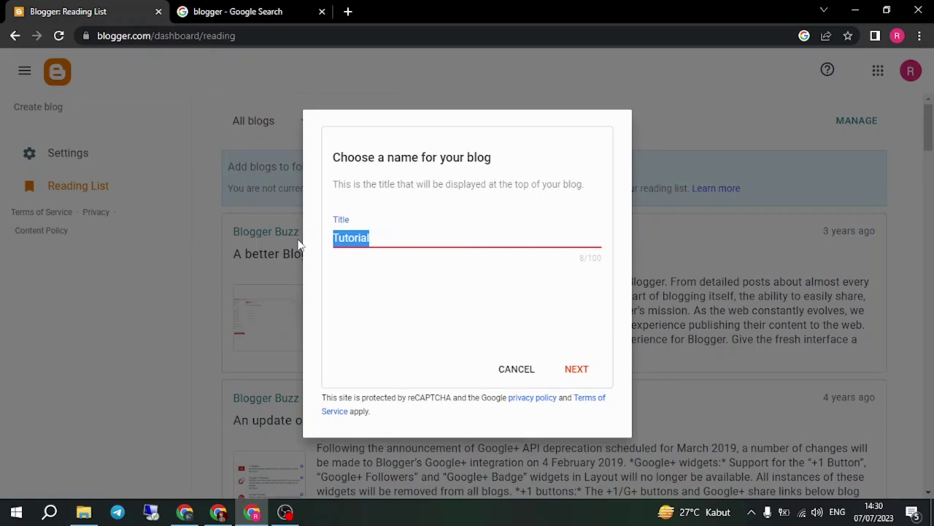
pyautogui.write('Turoti')
pyautogui.press('BackSpace')
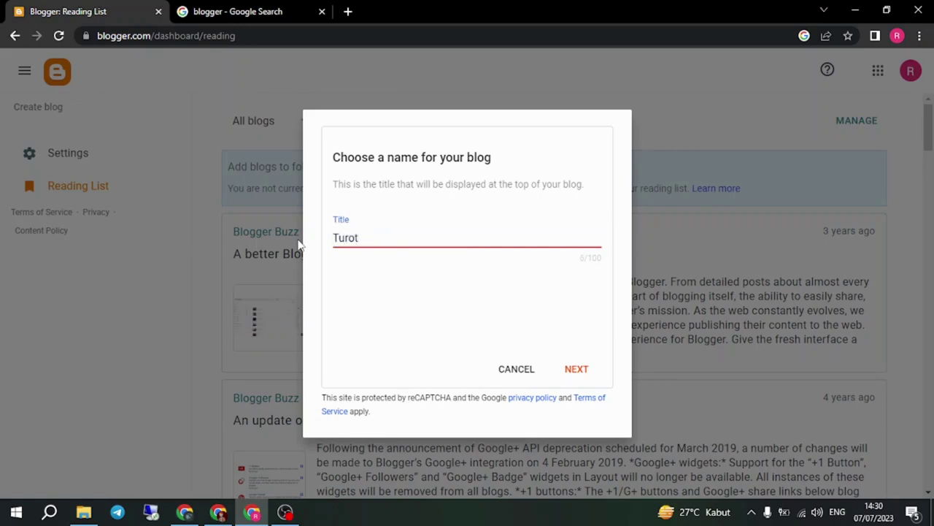
pyautogui.press('BackSpace')
pyautogui.write('torial Rastcrypt')
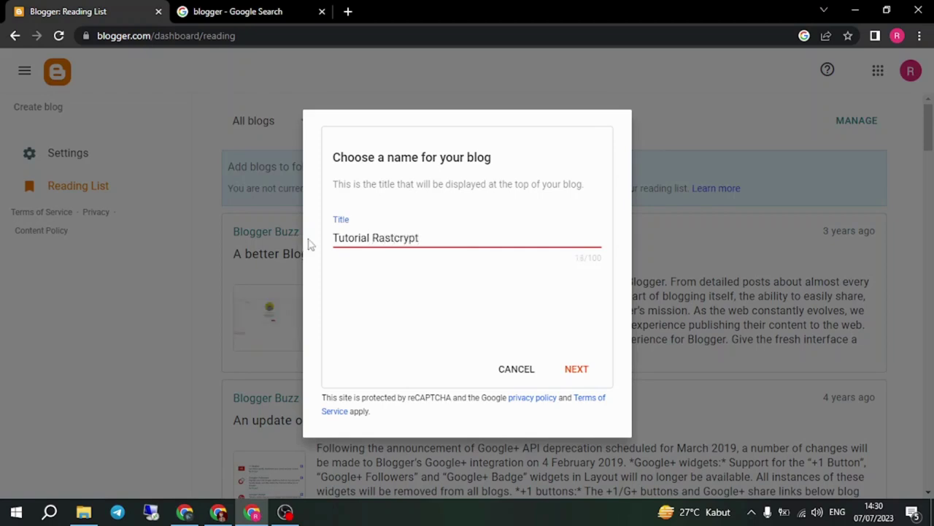
pyautogui.click(576, 368)
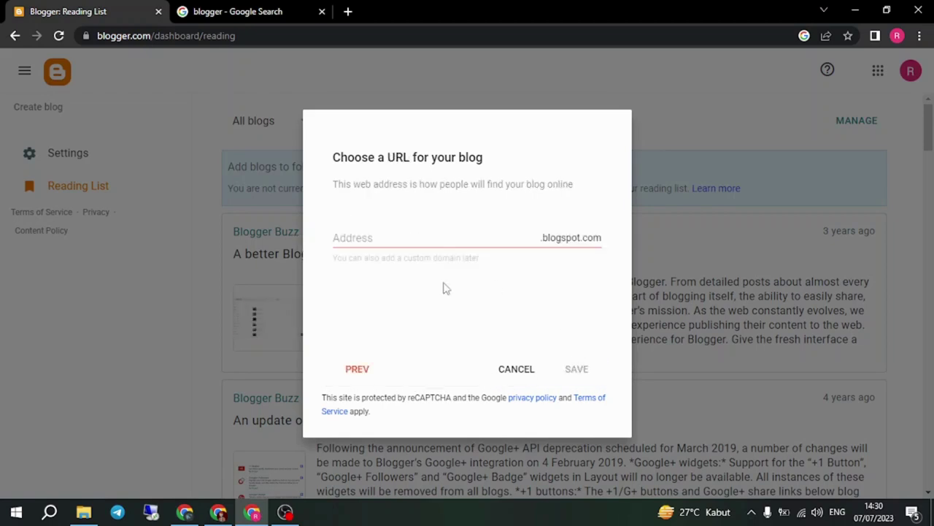
# Step: Set the blog's address to rastcryptutorial.blogspot.com and save the new blog
pyautogui.click(417, 234)
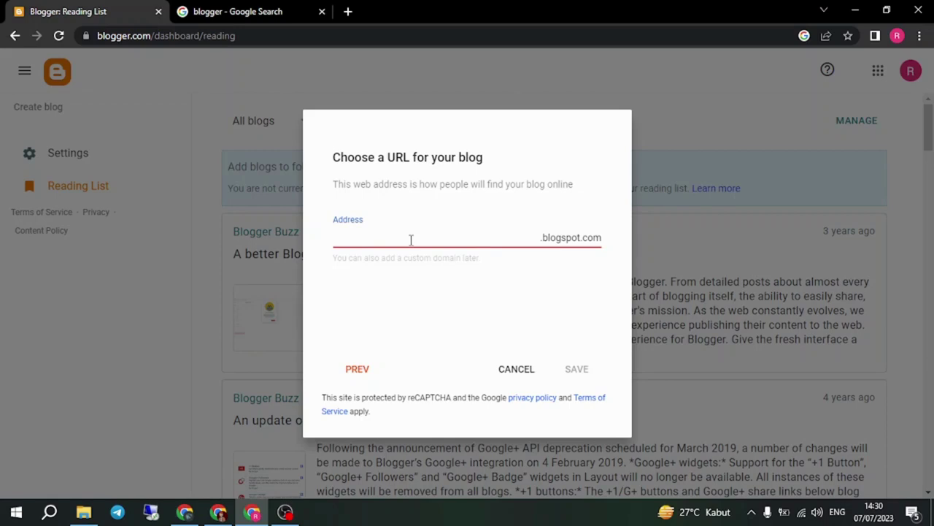
pyautogui.write('rastcrypt')
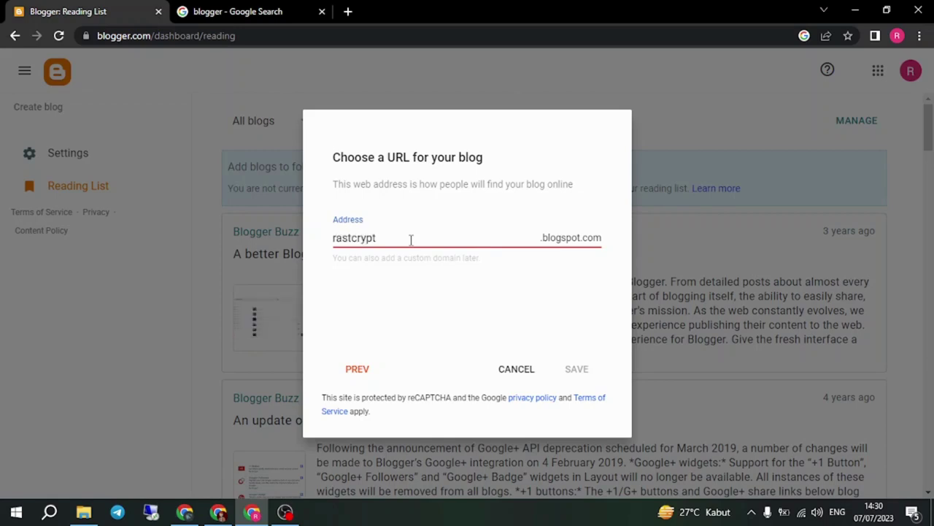
pyautogui.write('tu')
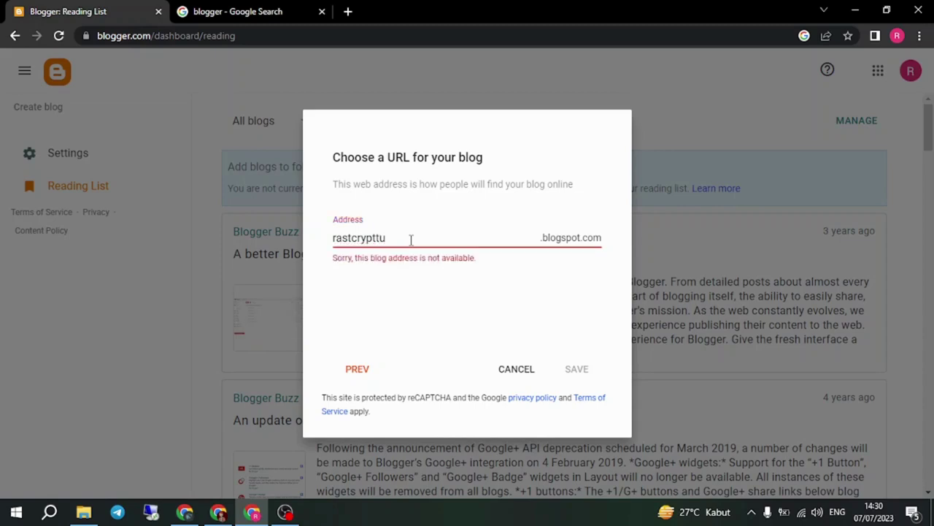
pyautogui.write('orial')
pyautogui.press('BackSpace')
pyautogui.write('l')
pyautogui.press('Left')
pyautogui.press('Left')
pyautogui.press('Left')
pyautogui.press('Left')
pyautogui.press('Left')
pyautogui.press('Left')
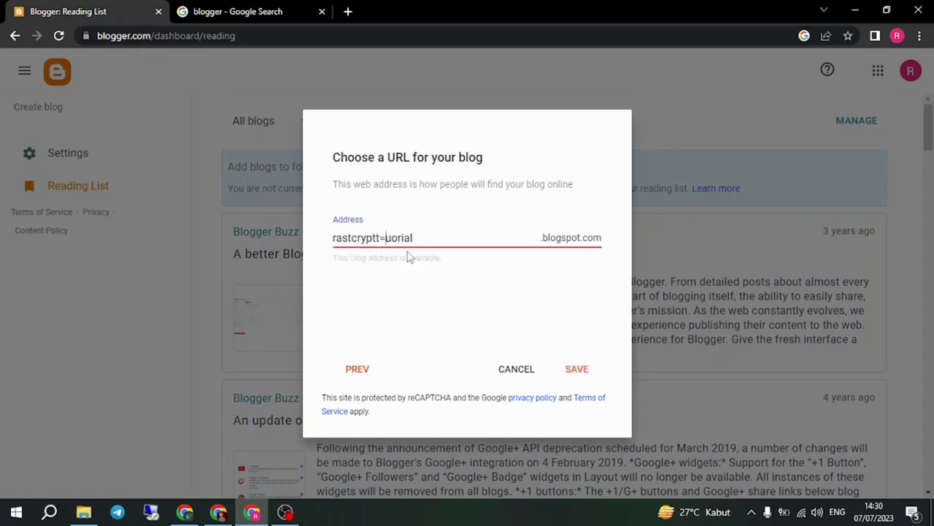
pyautogui.press('BackSpace')
pyautogui.write('ut')
pyautogui.press('Delete')
pyautogui.click(576, 372)
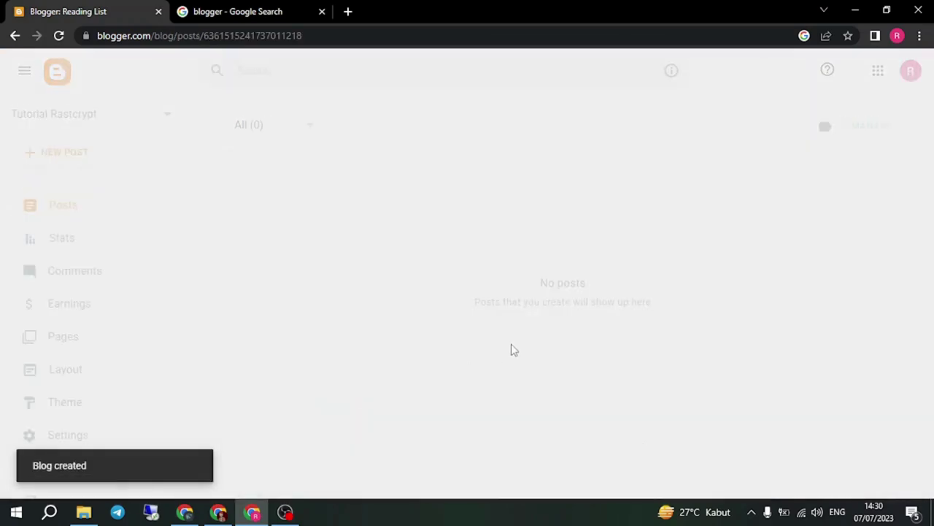
# Step: View the live blog, closing the Google search tab, and check the blog's sidebar
pyautogui.scroll(-2, 88, 219)
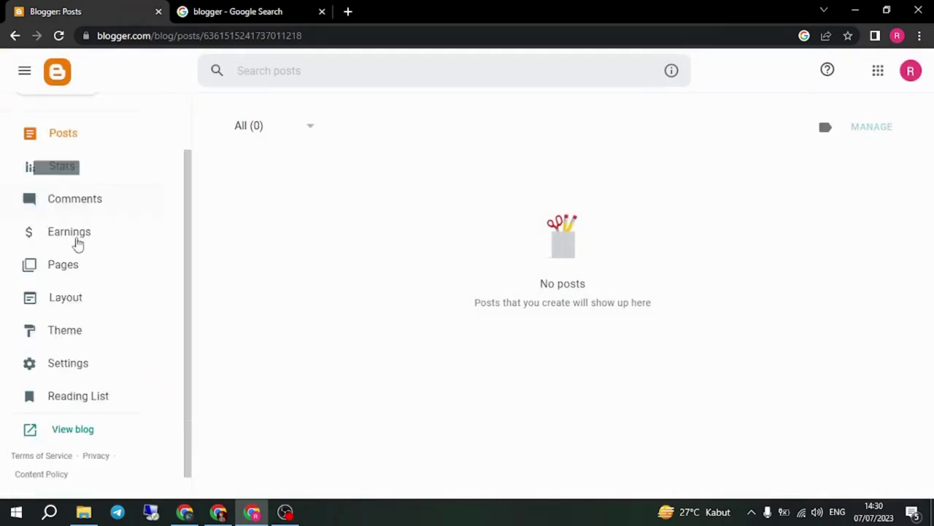
pyautogui.click(83, 410)
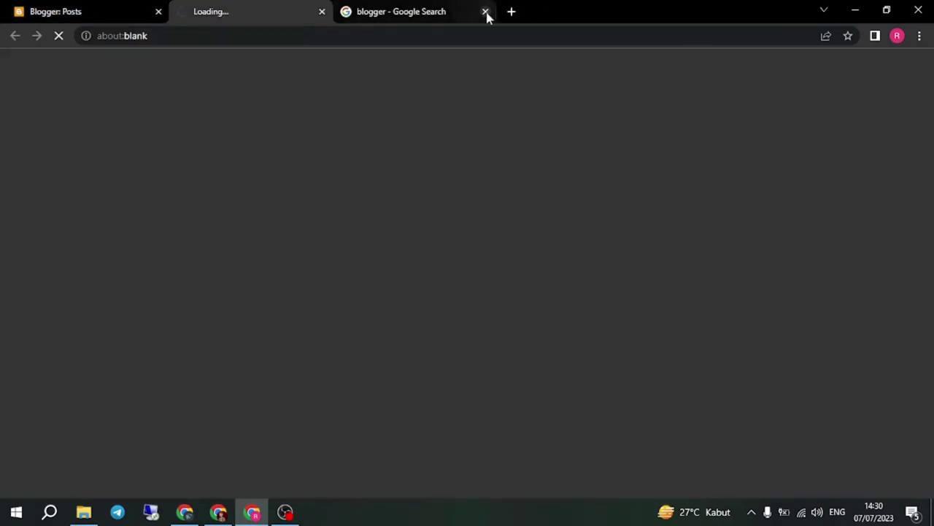
pyautogui.click(486, 11)
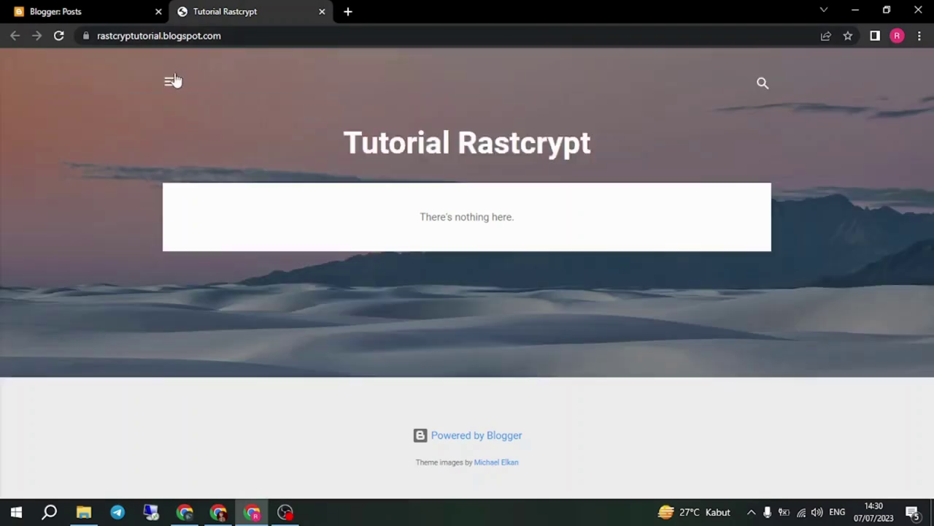
pyautogui.click(171, 81)
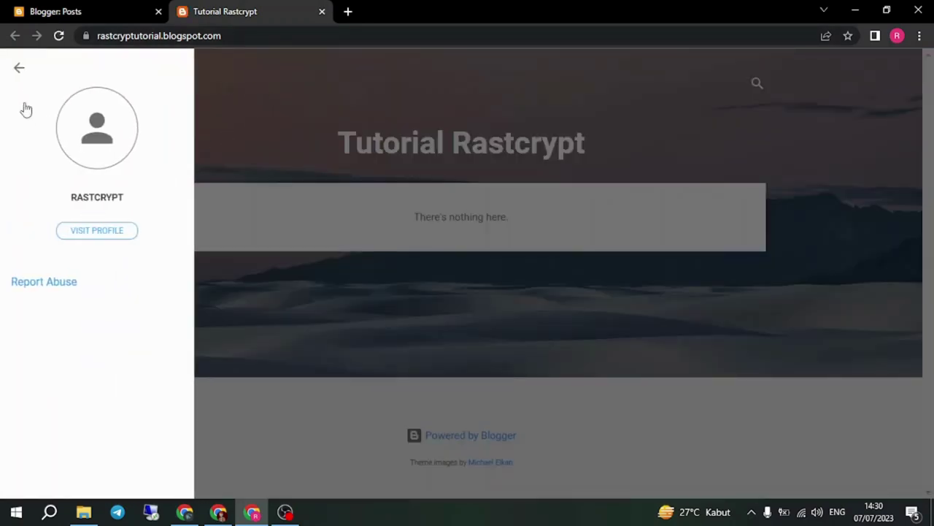
pyautogui.click(19, 68)
# Step: Return to the Blogger dashboard and open the blog's theme settings
pyautogui.click(80, 13)
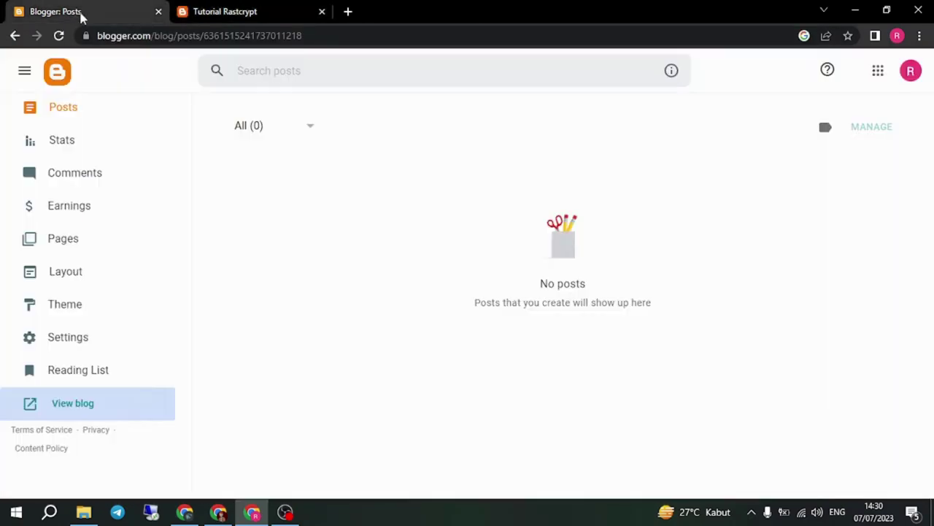
pyautogui.click(117, 311)
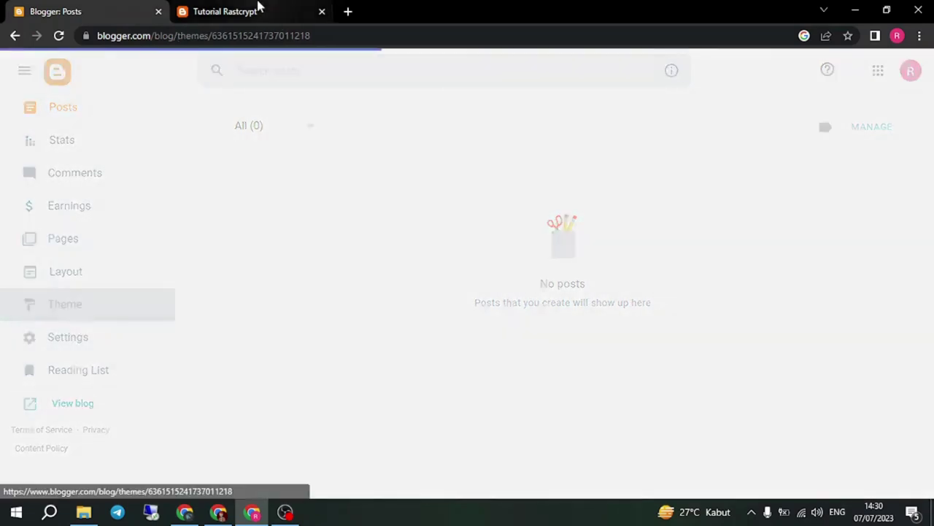
pyautogui.click(260, 9)
pyautogui.click(86, 9)
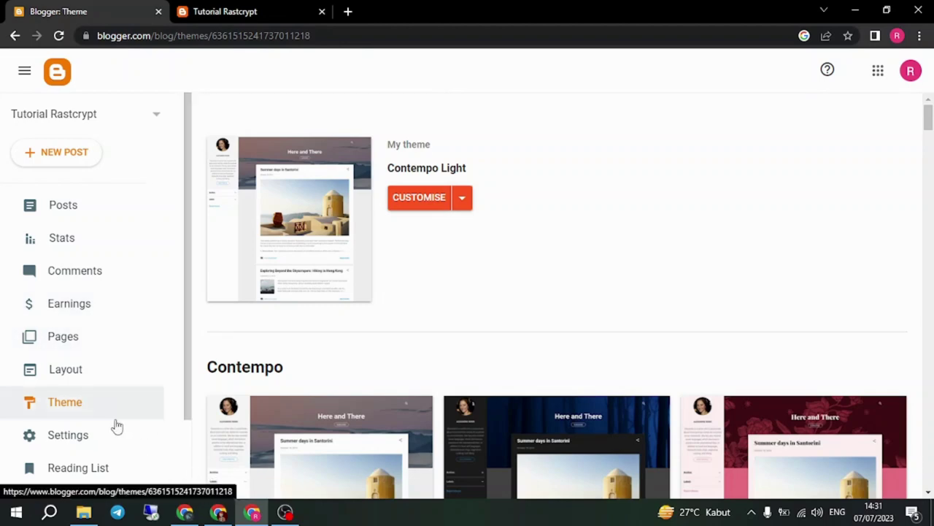
# Step: Look through the blog's Pages, Stats, Comments and Earnings sections
pyautogui.click(81, 340)
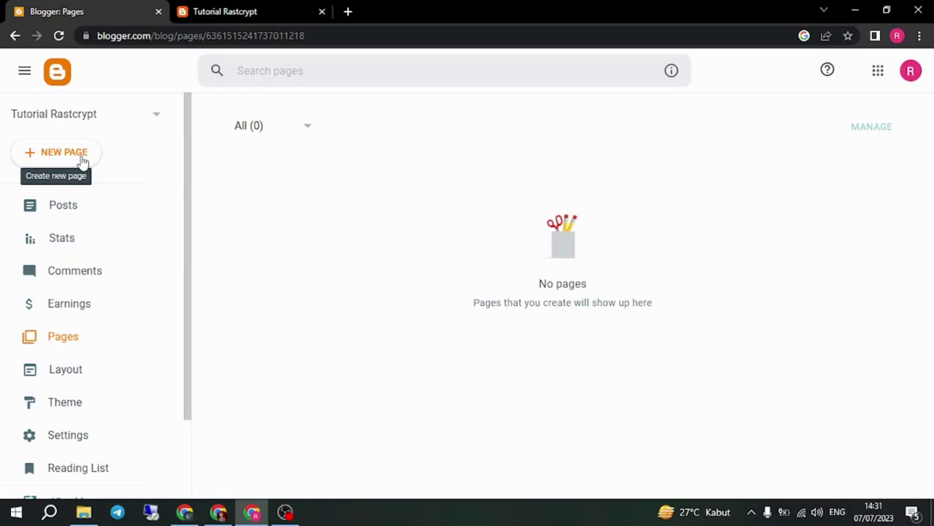
pyautogui.click(63, 224)
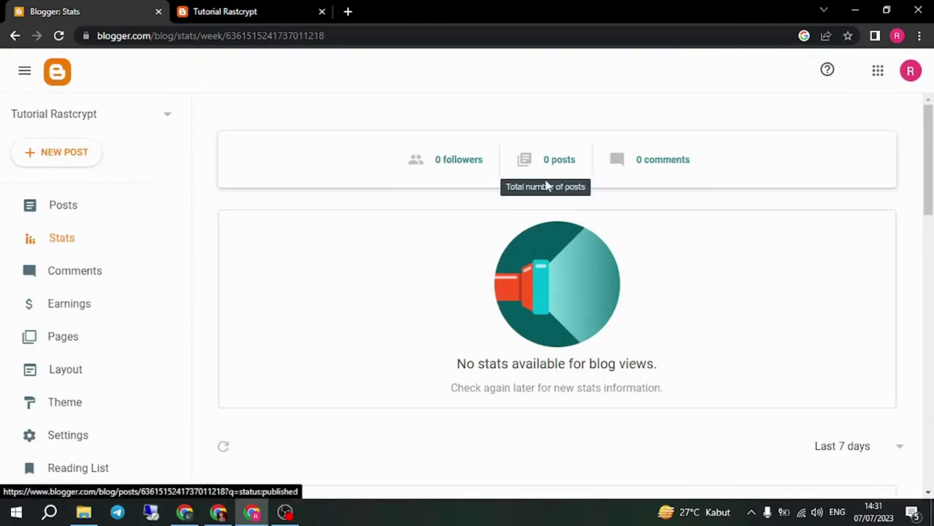
pyautogui.click(93, 279)
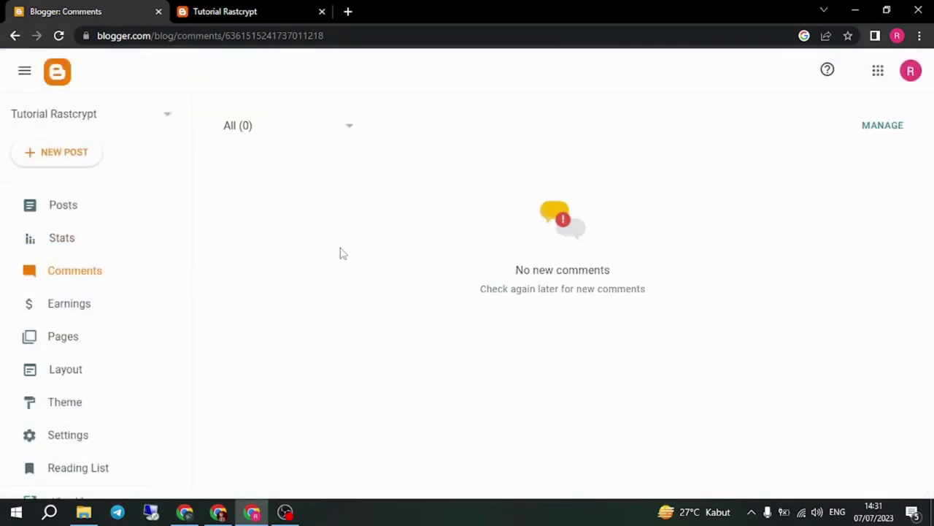
pyautogui.scroll(-3, 73, 248)
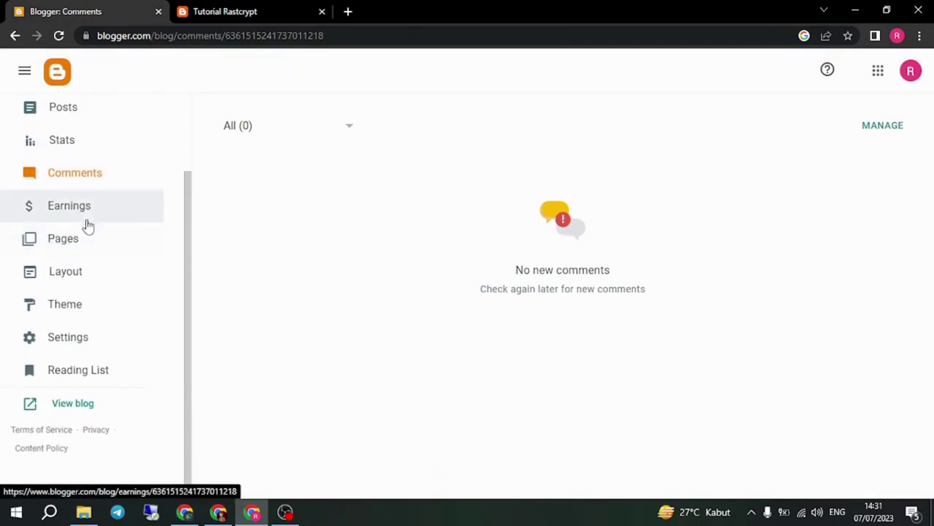
pyautogui.click(73, 214)
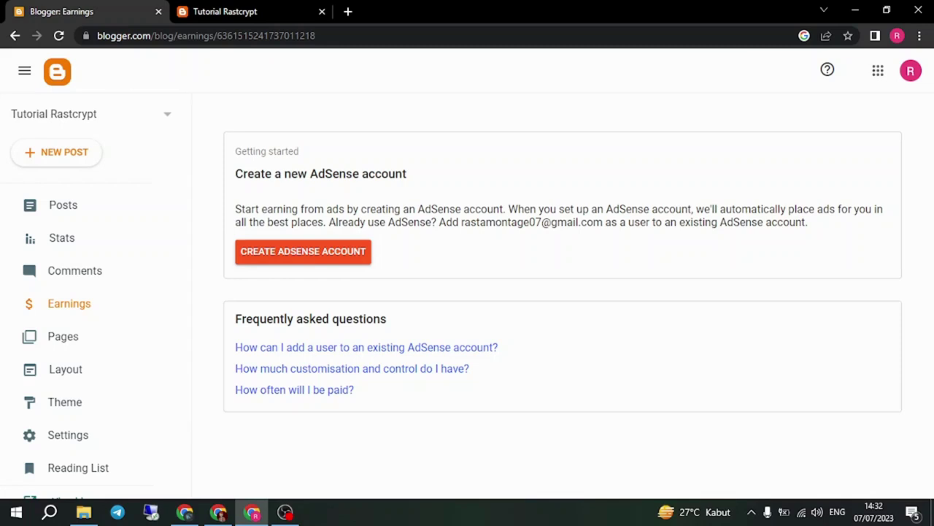
# Step: Open the blog's layout and review the sidebar, header and page list gadgets
pyautogui.click(97, 377)
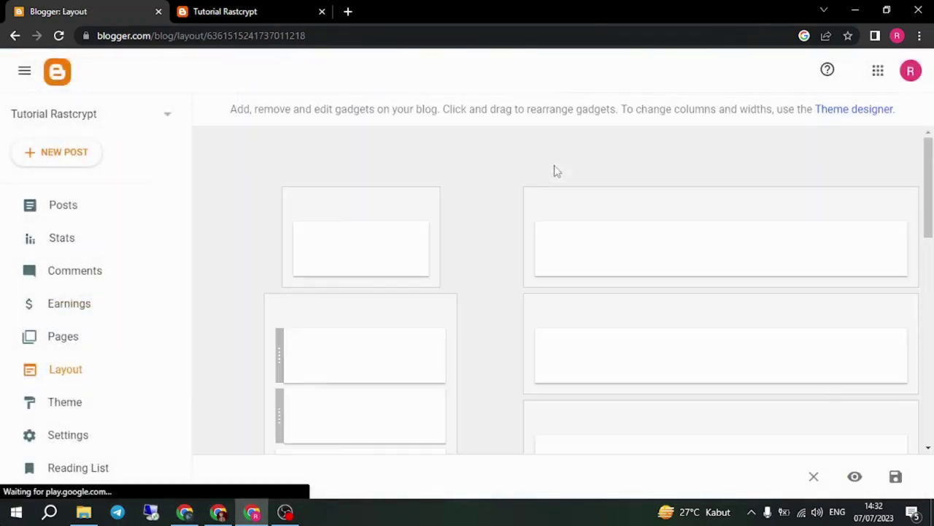
pyautogui.scroll(-4, 690, 183)
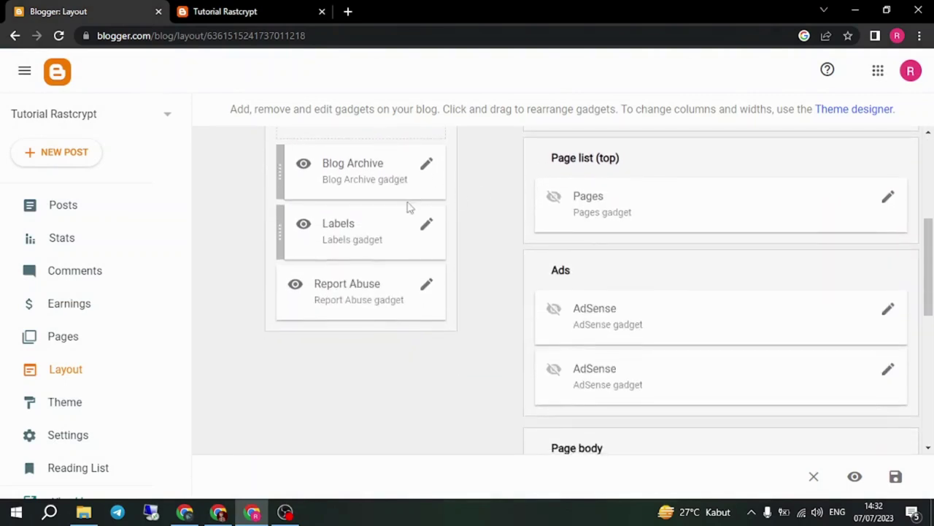
pyautogui.scroll(4, 409, 207)
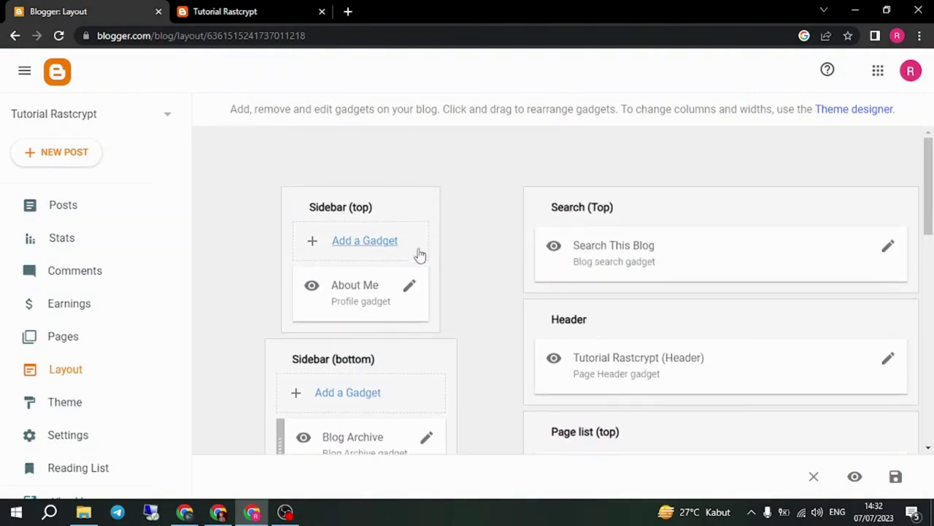
pyautogui.scroll(-2, 420, 259)
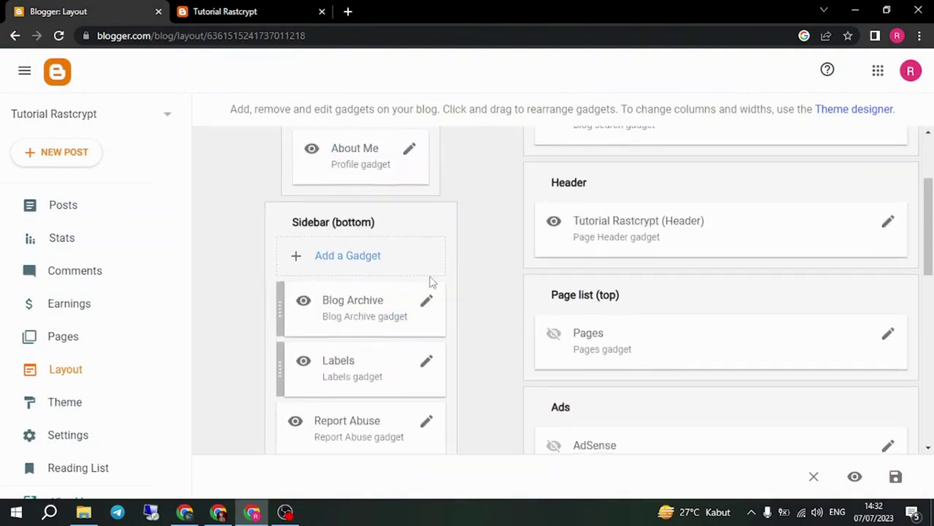
# Step: Open the Header gadget's configuration, compare its blog title with the live blog, and close it without saving
pyautogui.click(888, 224)
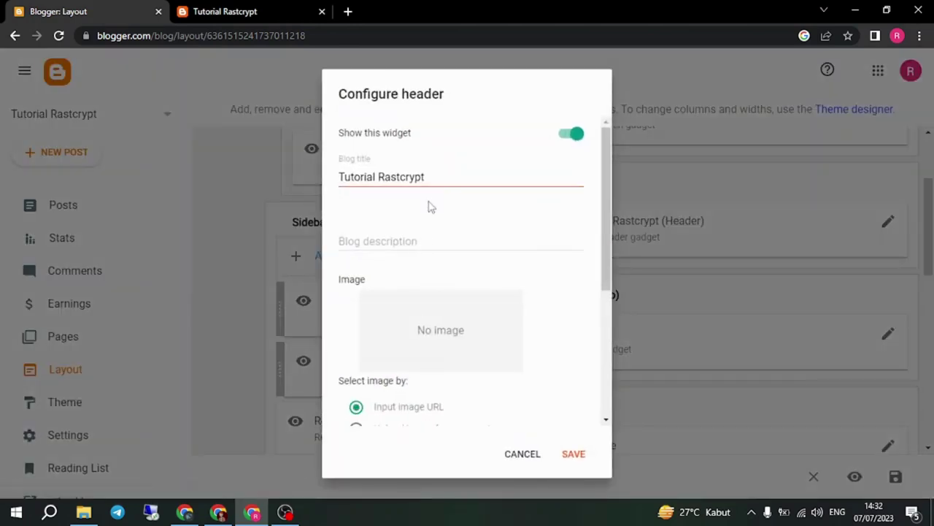
pyautogui.click(436, 182)
pyautogui.hotkey('ctrl', 'a')
pyautogui.click(225, 11)
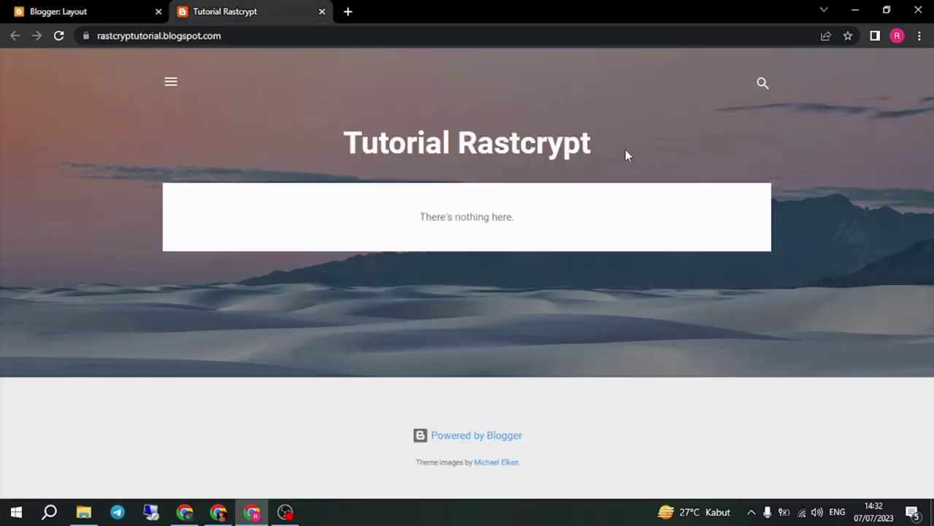
pyautogui.moveTo(626, 151); pyautogui.dragTo(273, 138)
pyautogui.click(119, 7)
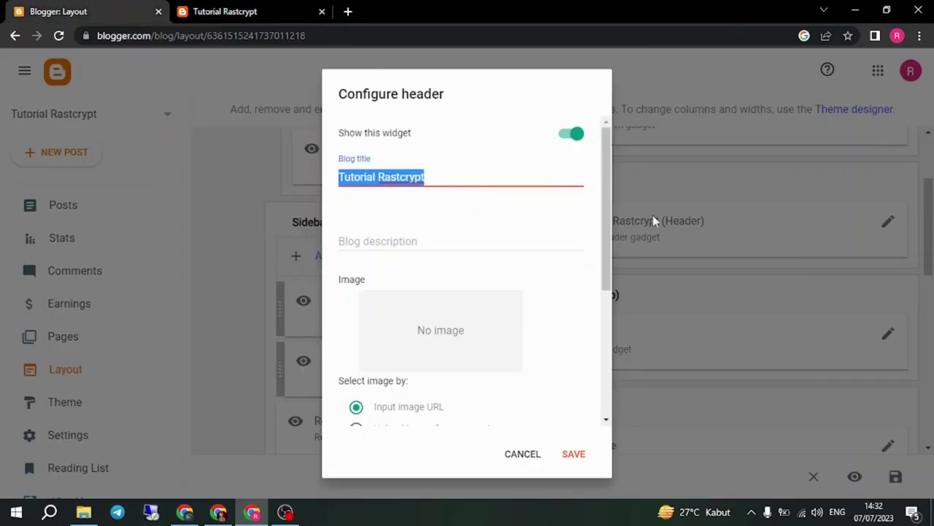
pyautogui.scroll(-3, 497, 431)
pyautogui.click(529, 454)
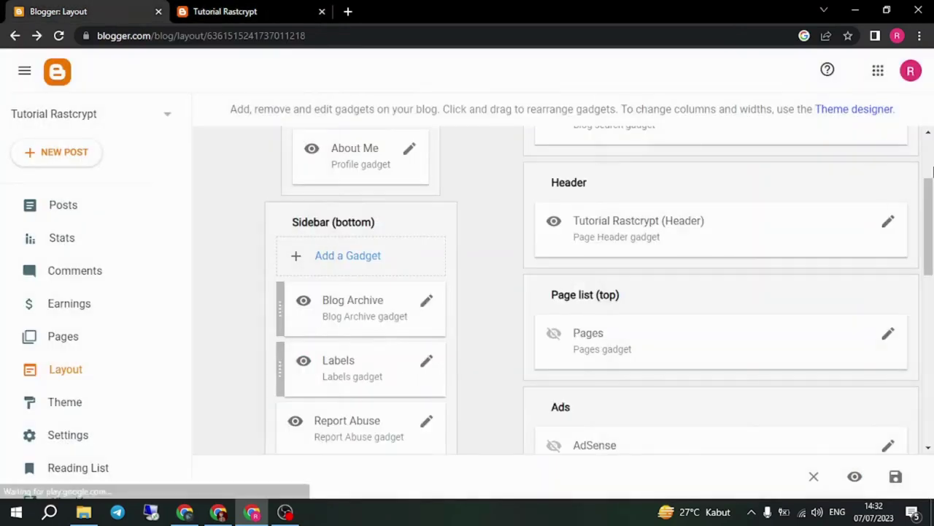
# Step: Examine the remaining layout gadgets, from the ads and page body down to the footer
pyautogui.scroll(-2, 931, 241)
pyautogui.scroll(-1, 931, 241)
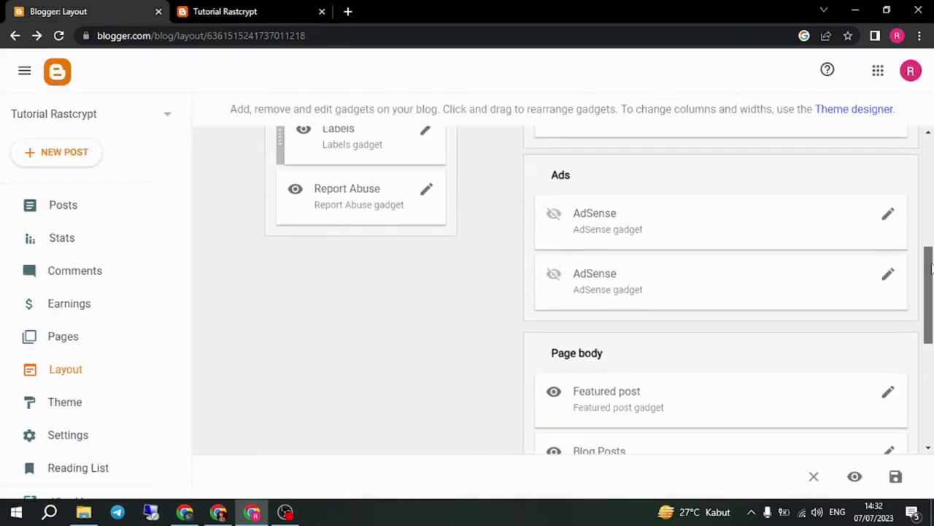
pyautogui.moveTo(931, 248); pyautogui.dragTo(931, 427)
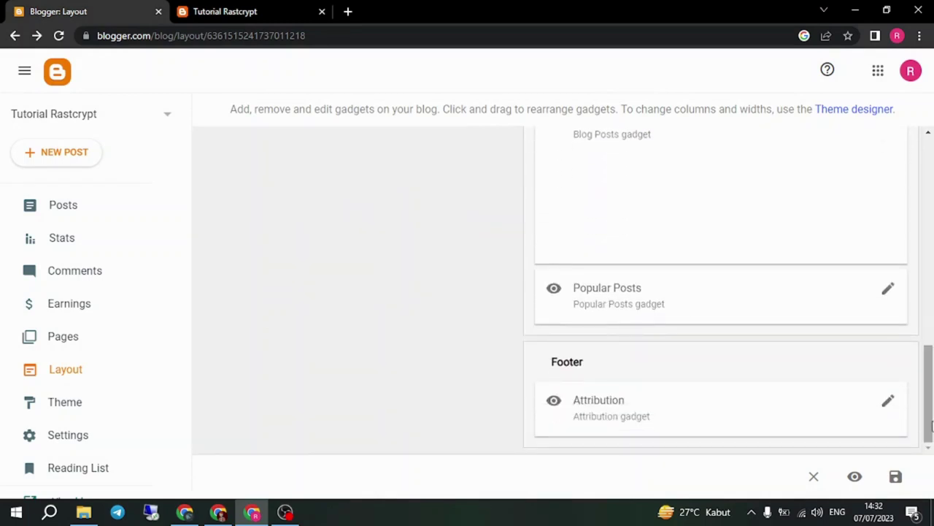
# Step: Open the footer Attribution gadget's configuration and compare its copyright field with the attribution text on the live blog
pyautogui.click(888, 400)
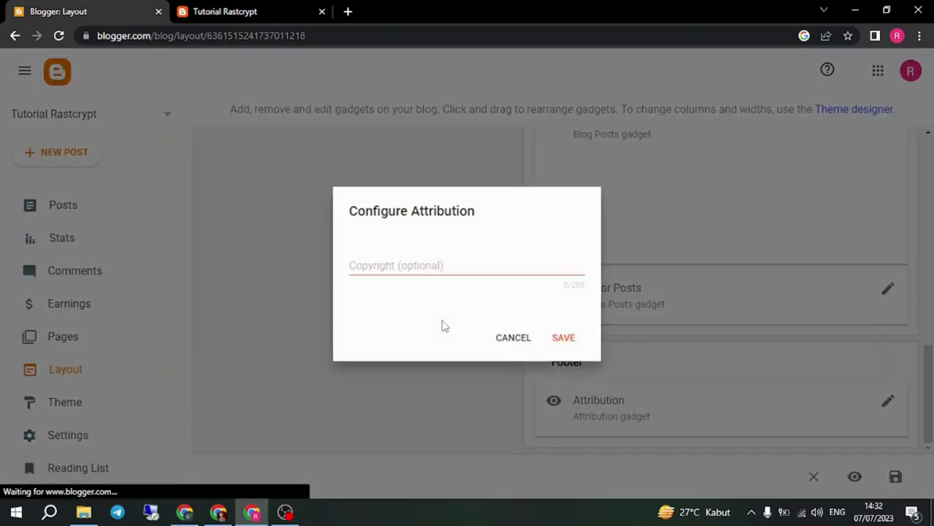
pyautogui.click(228, 7)
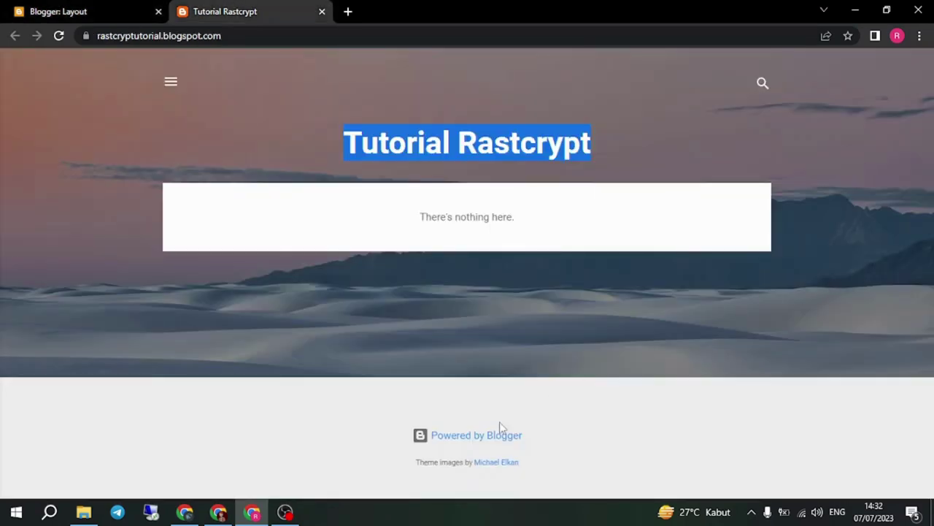
pyautogui.moveTo(538, 440); pyautogui.dragTo(389, 443)
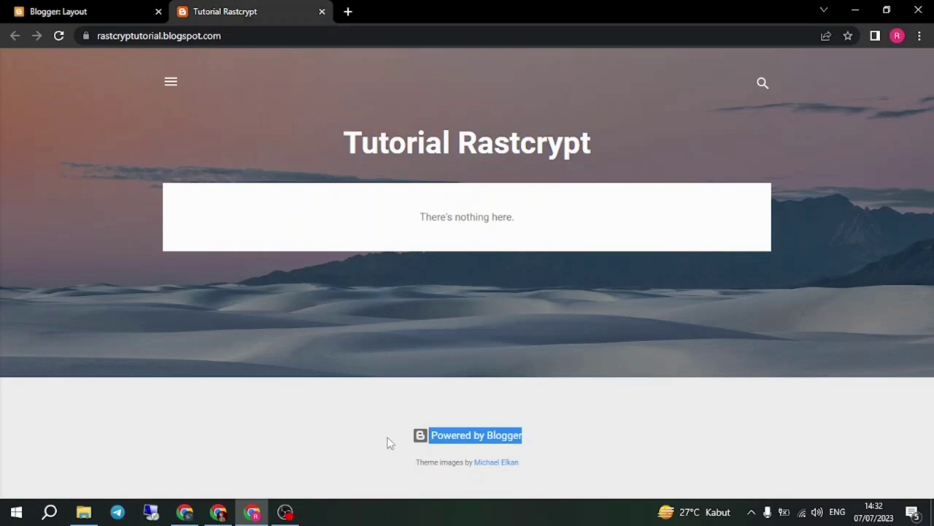
pyautogui.click(51, 9)
pyautogui.click(407, 267)
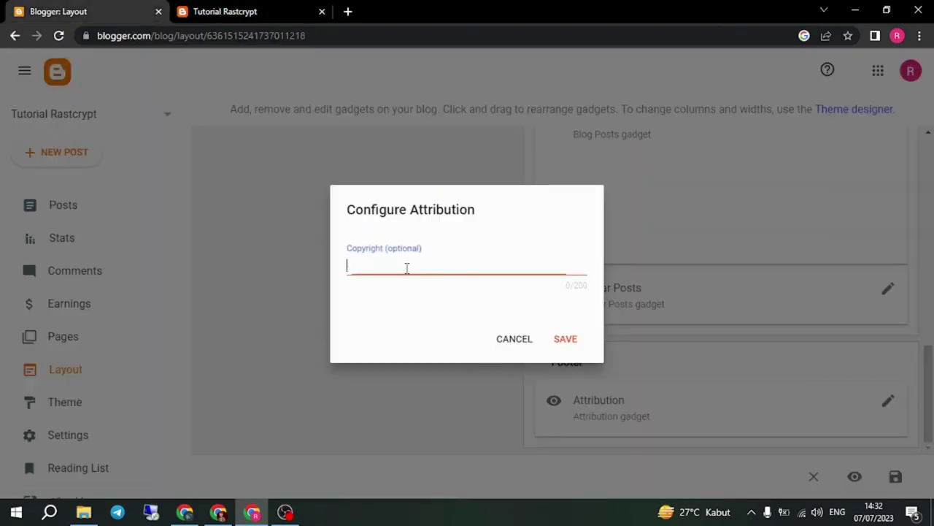
# Step: Check the live blog's footer and side menu, and close the Attribution configuration without saving
pyautogui.click(255, 6)
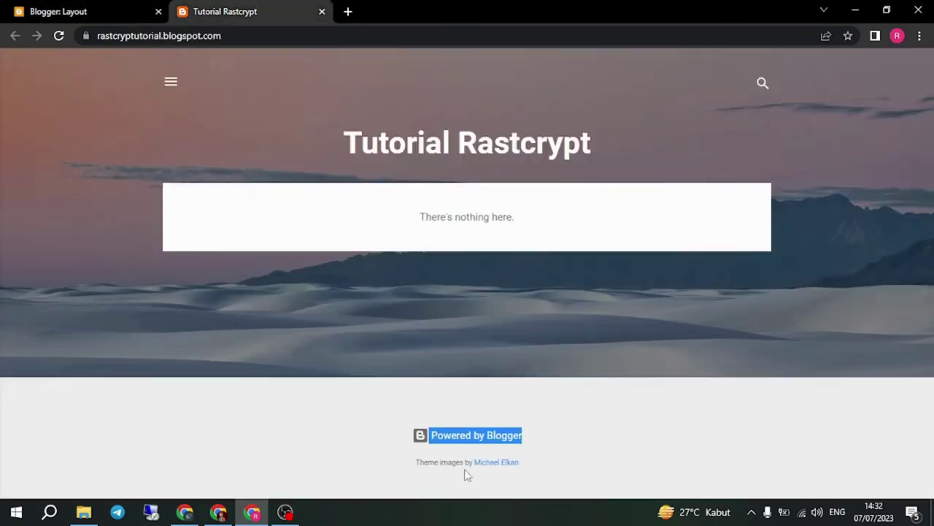
pyautogui.click(171, 86)
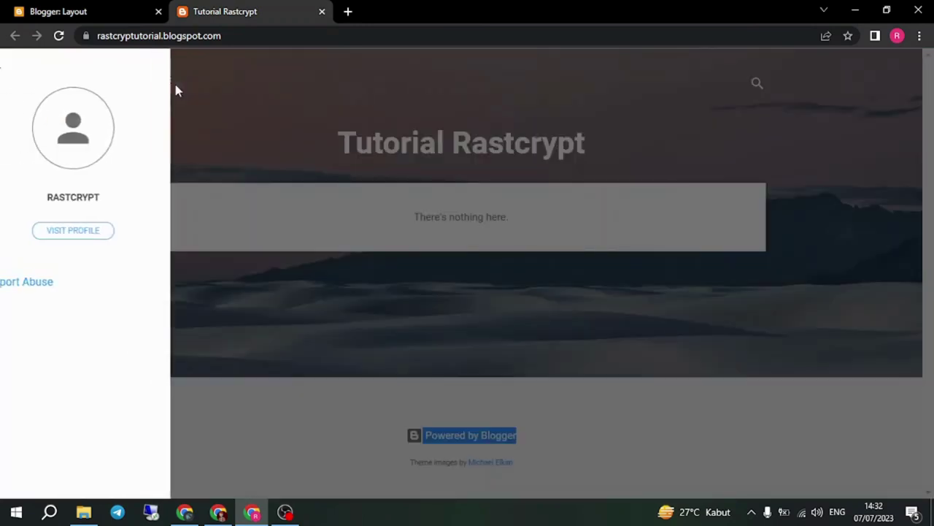
pyautogui.click(16, 66)
pyautogui.click(65, 9)
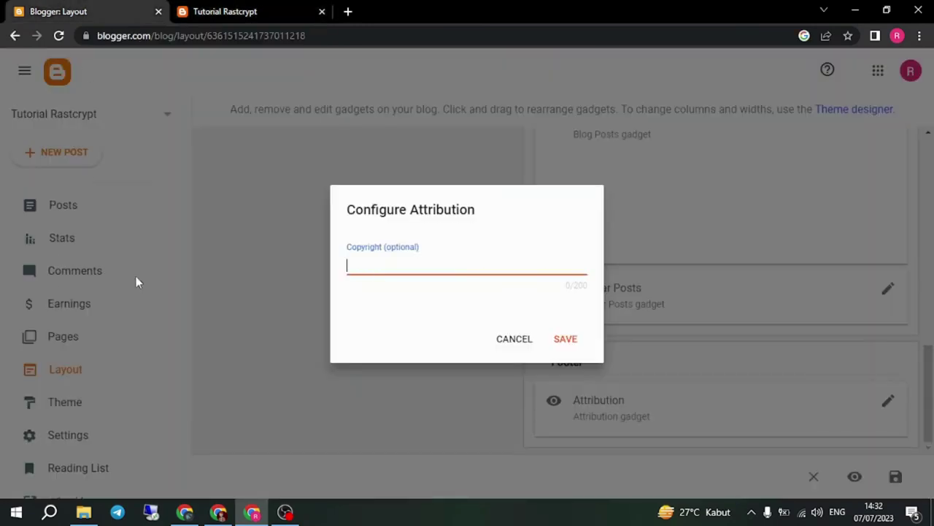
pyautogui.click(506, 341)
# Step: Open the blog's settings and review the Basic, Privacy, Publishing and HTTPS sections
pyautogui.scroll(-3, 104, 377)
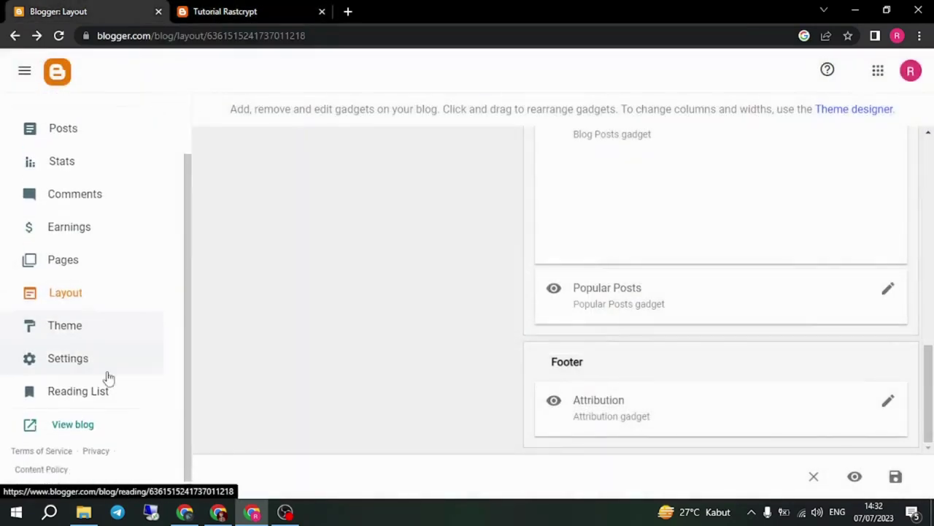
pyautogui.click(102, 331)
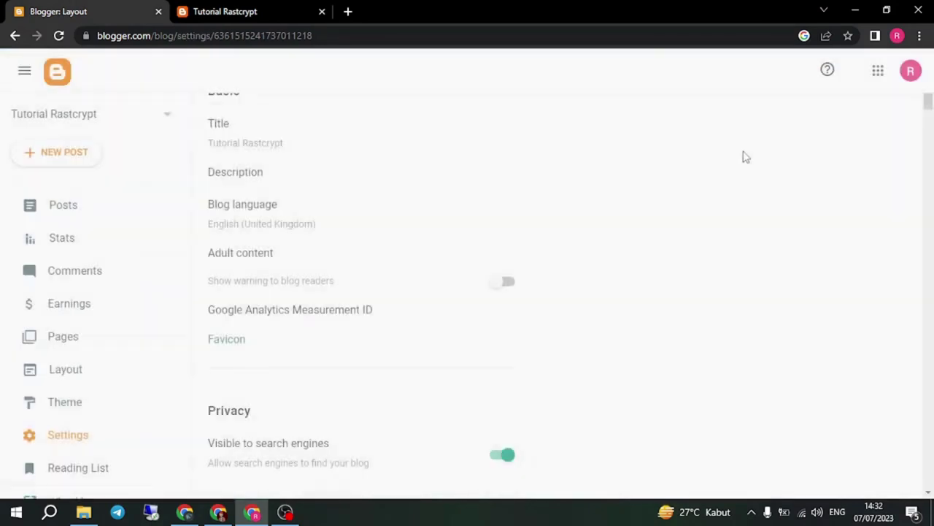
pyautogui.moveTo(932, 119)
pyautogui.mouseDown()
pyautogui.moveTo(931, 132)
pyautogui.moveTo(931, 123)
pyautogui.mouseUp()
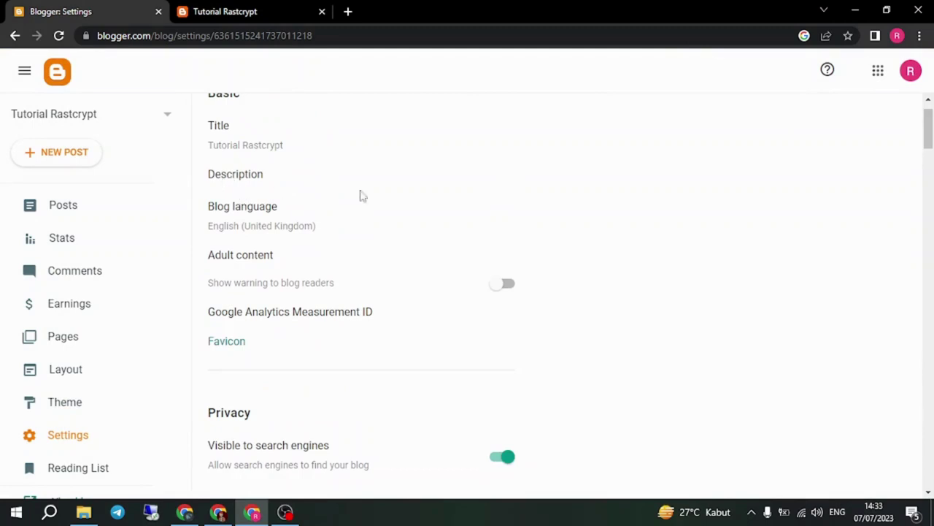
pyautogui.scroll(-5, 437, 250)
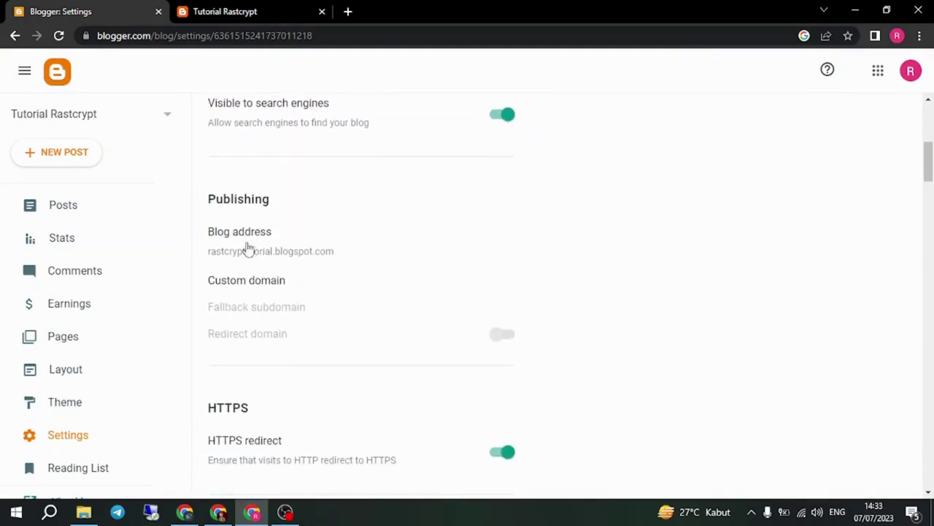
pyautogui.scroll(-1, 249, 285)
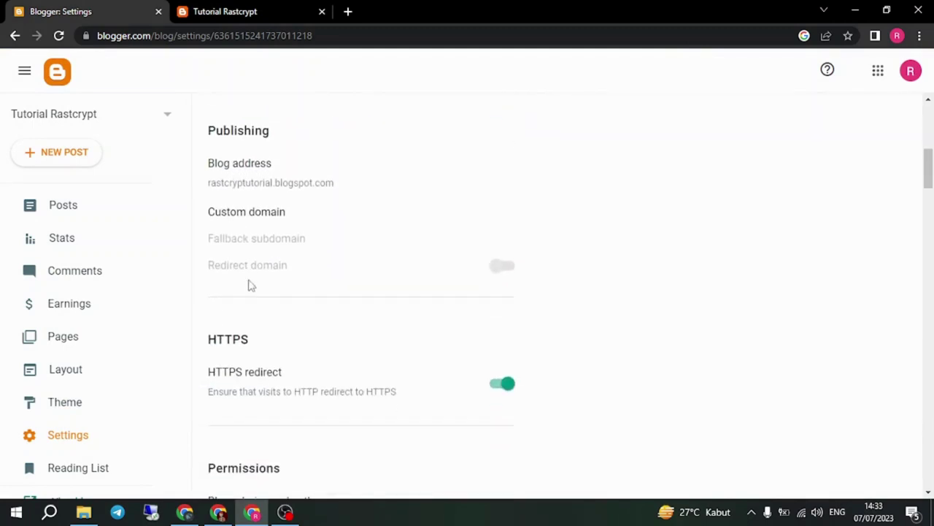
# Step: View the custom domain setting, cancel it, and briefly look at the Cloudflare login page in the other browser window
pyautogui.click(244, 211)
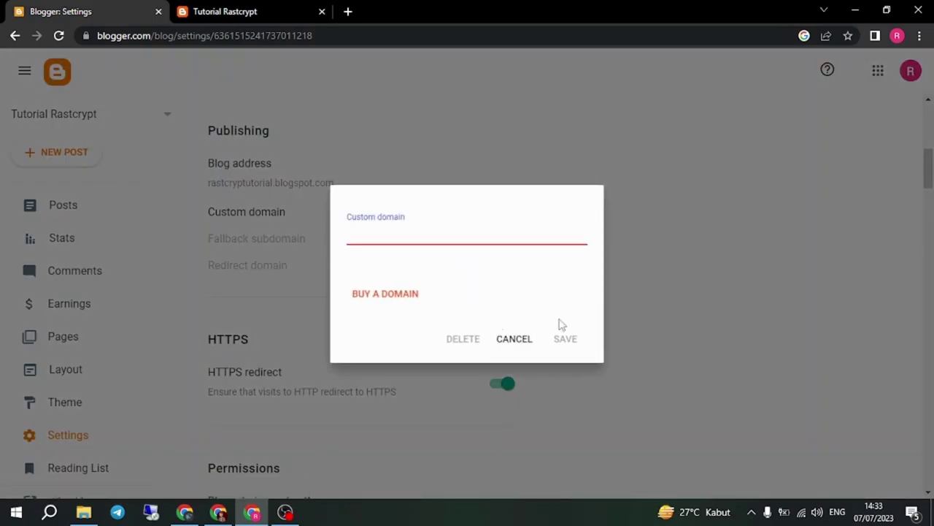
pyautogui.click(529, 342)
pyautogui.click(185, 511)
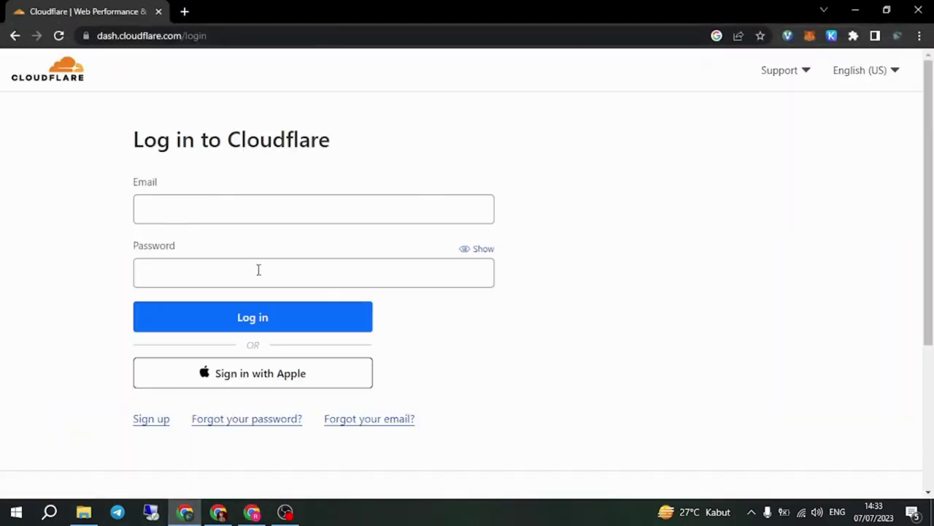
pyautogui.click(855, 9)
# Step: Review the remaining blog settings from Permissions through Meta tags, Crawlers and indexing, Monetisation and Manage blog
pyautogui.scroll(-7, 276, 248)
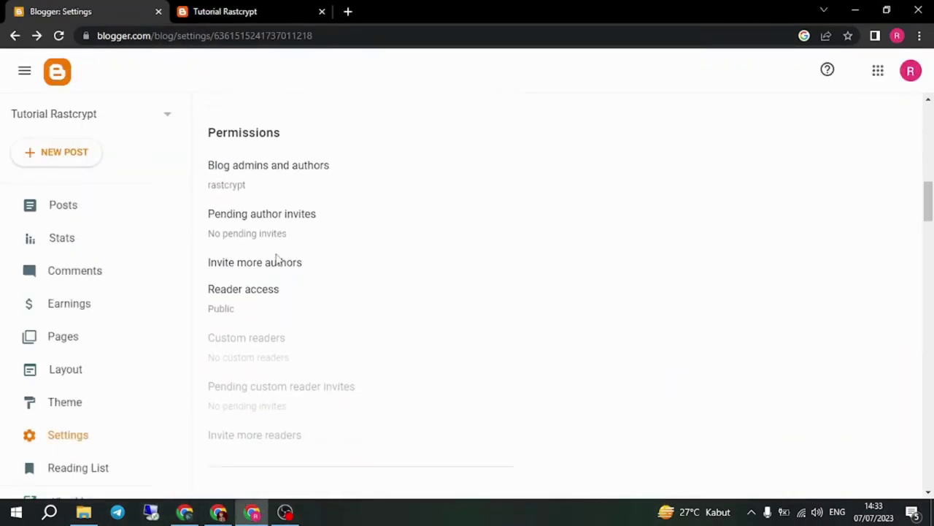
pyautogui.moveTo(929, 222); pyautogui.dragTo(929, 365)
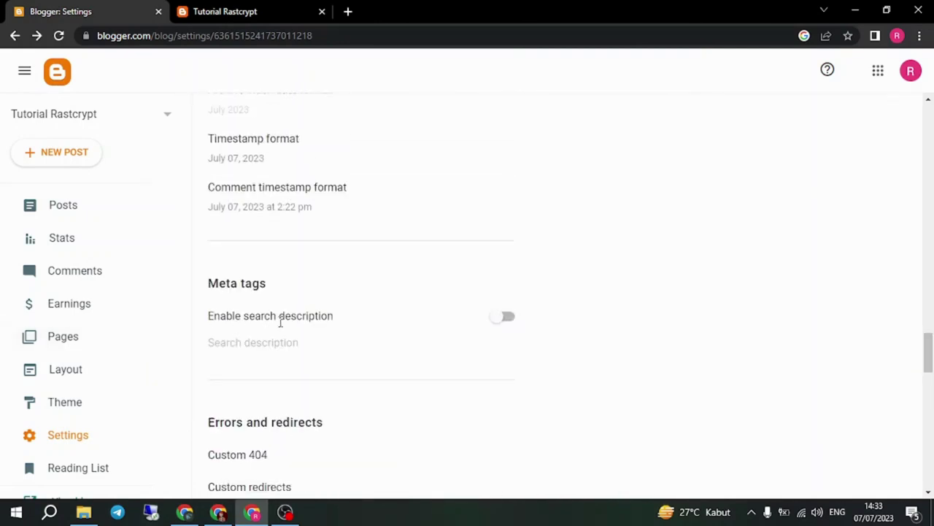
pyautogui.scroll(-1, 230, 341)
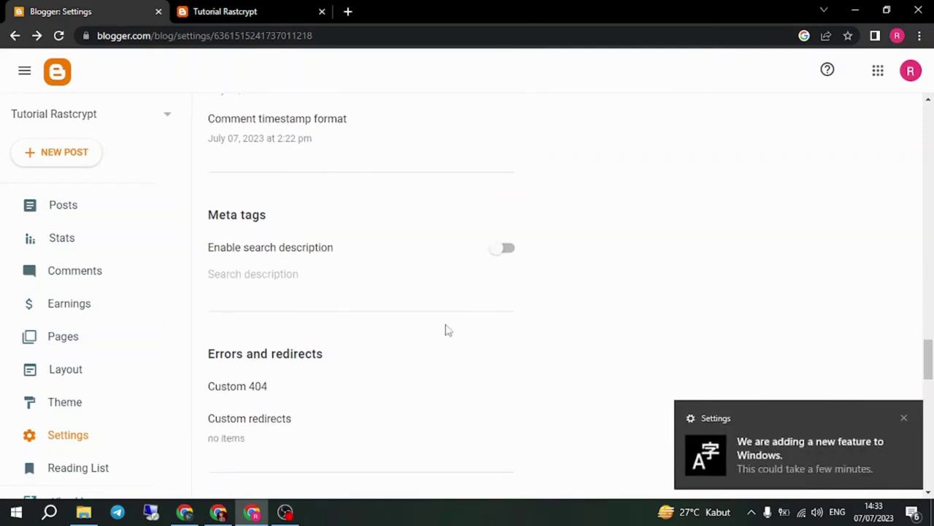
pyautogui.click(904, 419)
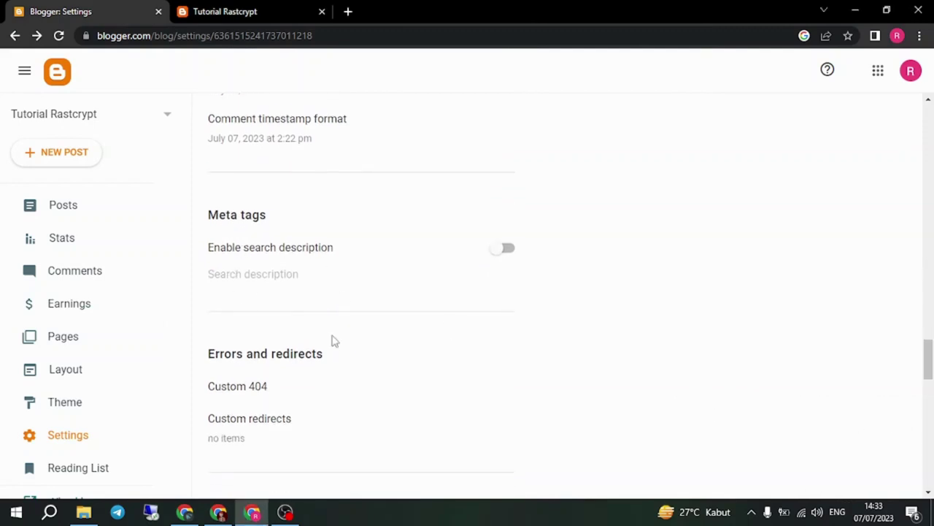
pyautogui.scroll(-3, 334, 340)
pyautogui.scroll(-2, 334, 341)
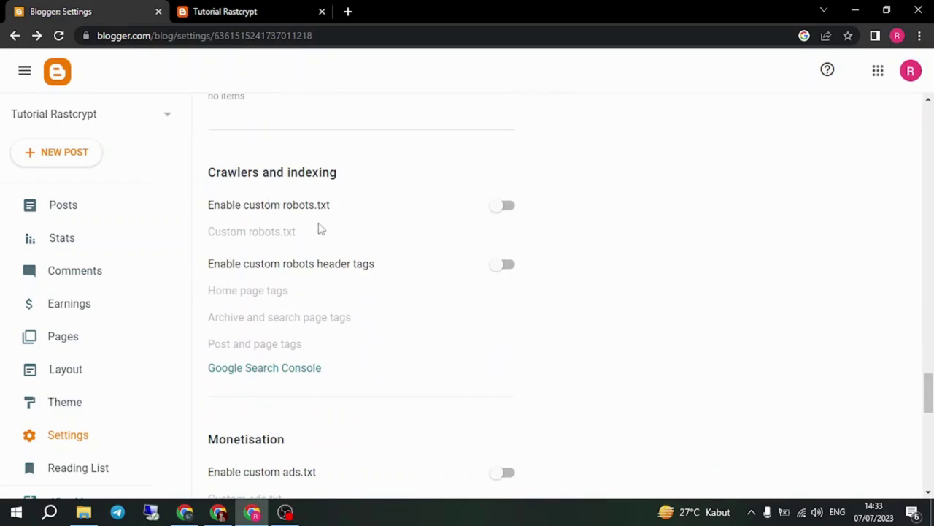
pyautogui.scroll(-4, 256, 304)
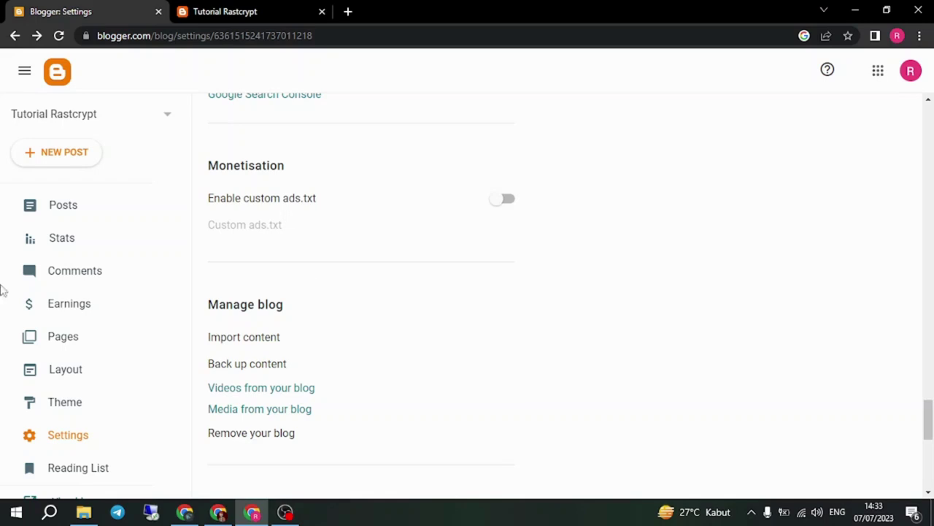
# Step: Open the blog's Theme section, and switch to File Explorer to browse the 113. 240+ Theme Blogger Premium folder
pyautogui.scroll(-2, 15, 351)
pyautogui.click(62, 308)
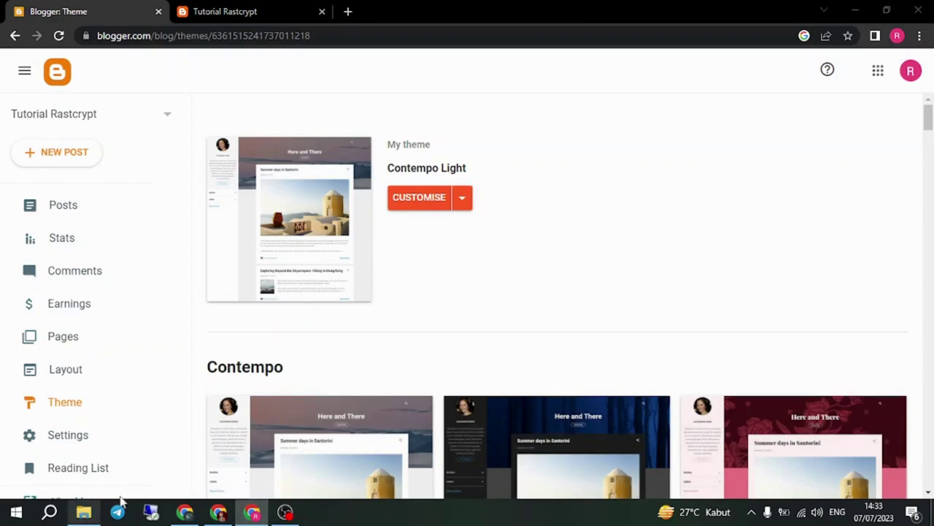
pyautogui.click(84, 512)
pyautogui.scroll(-3, 269, 211)
pyautogui.scroll(1, 241, 216)
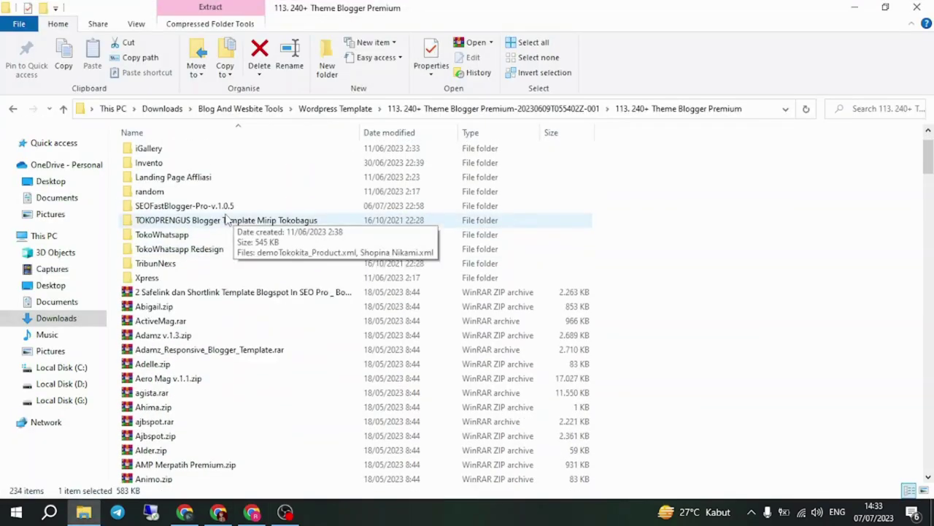
pyautogui.scroll(1, 226, 219)
# Step: Open the 2 Safelink dan Shortlink template folder down to the Template subfolder of In SEO Pro Responsive Blogger Template
pyautogui.doubleClick(198, 153)
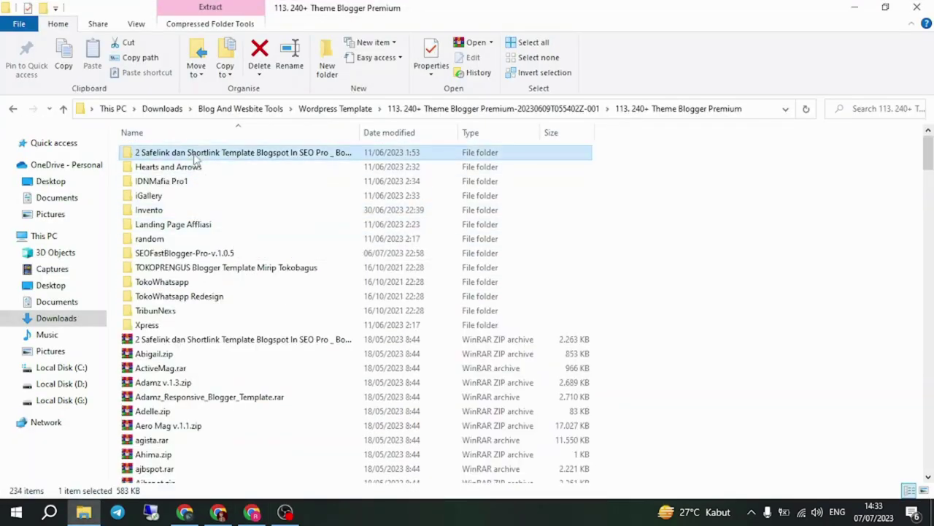
pyautogui.click(197, 155)
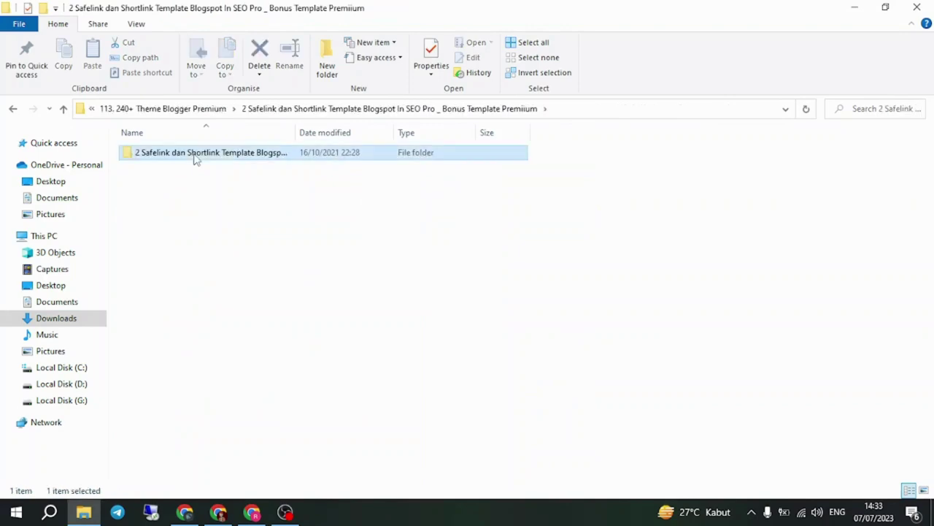
pyautogui.doubleClick(197, 155)
pyautogui.click(196, 155)
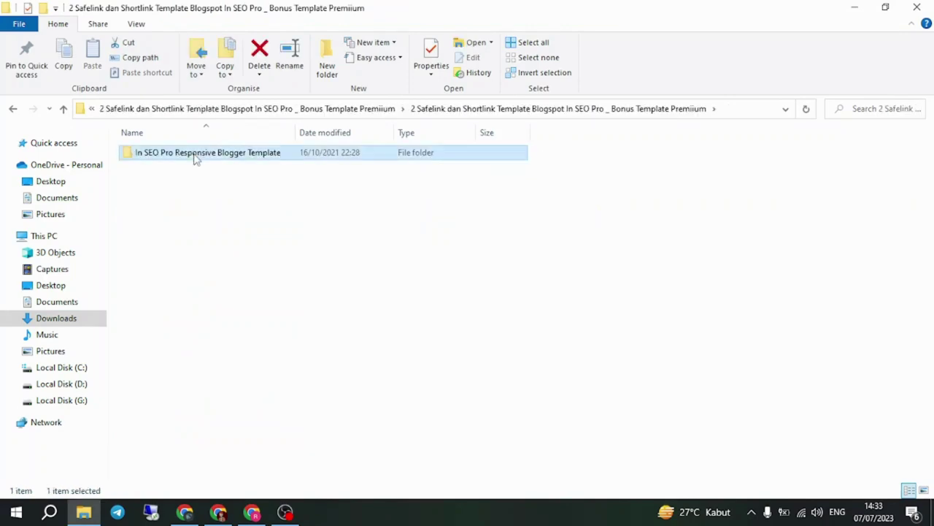
pyautogui.doubleClick(196, 155)
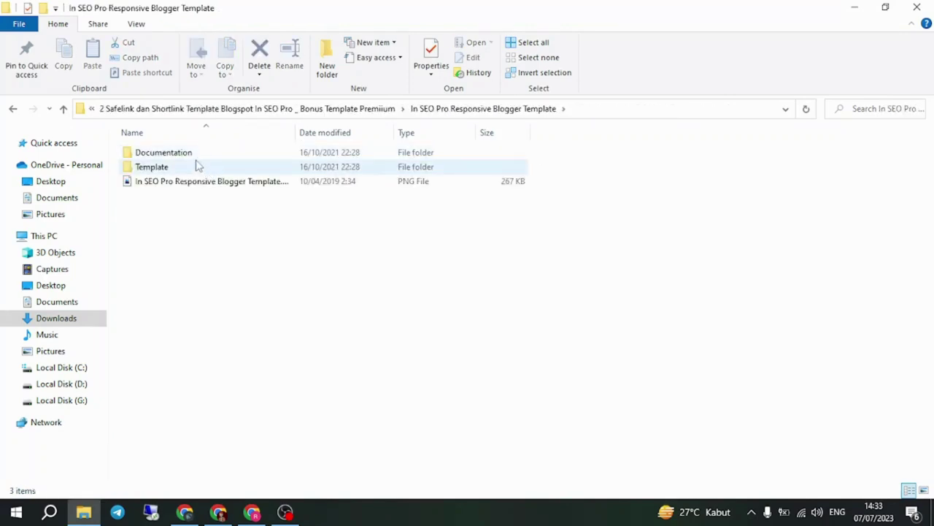
pyautogui.doubleClick(198, 169)
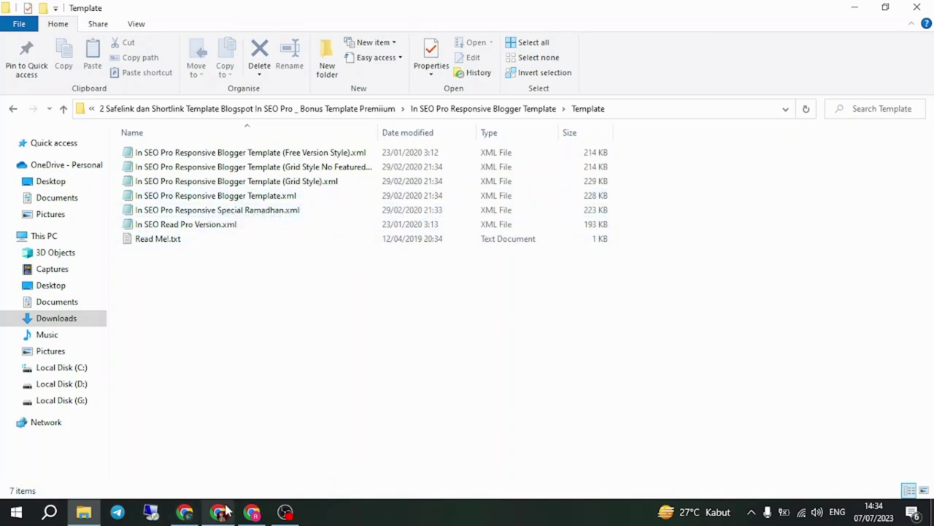
# Step: Switch back to Blogger, open the Contempo Light theme's HTML for editing, and delete all of its code
pyautogui.click(252, 512)
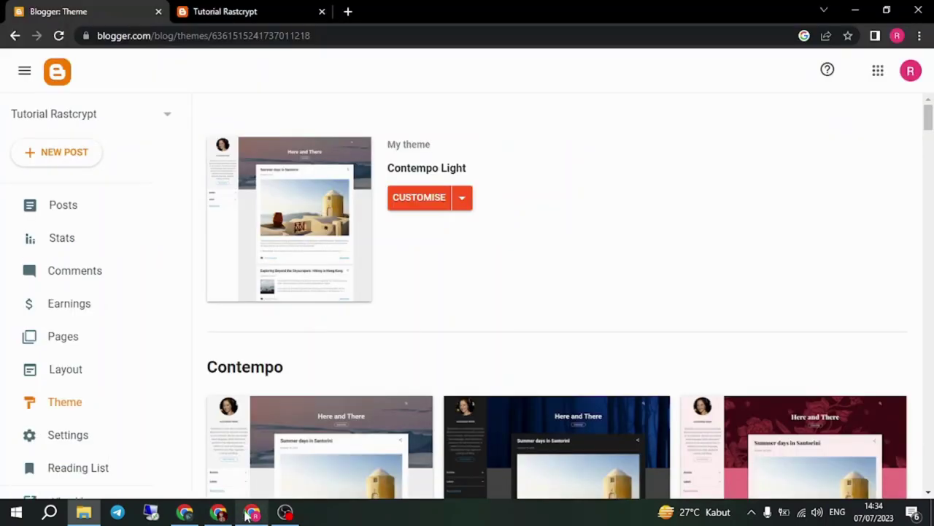
pyautogui.click(462, 200)
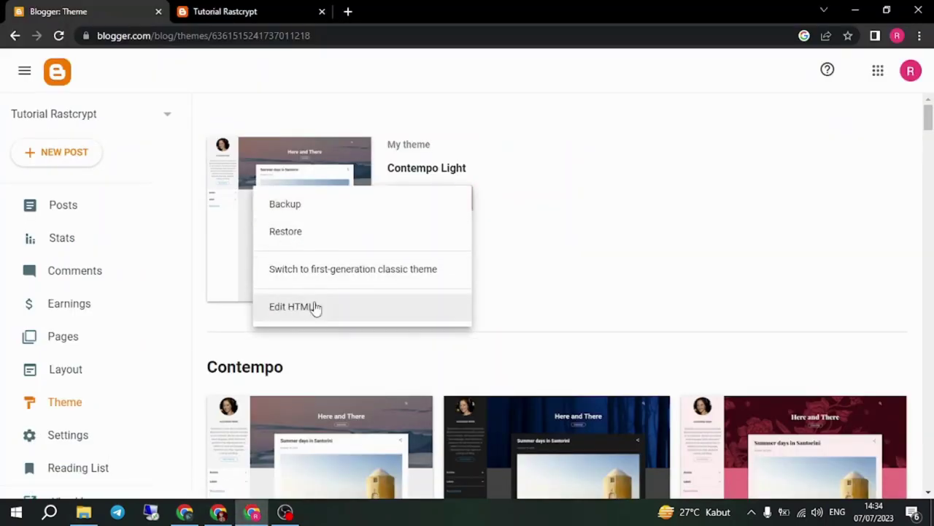
pyautogui.click(316, 308)
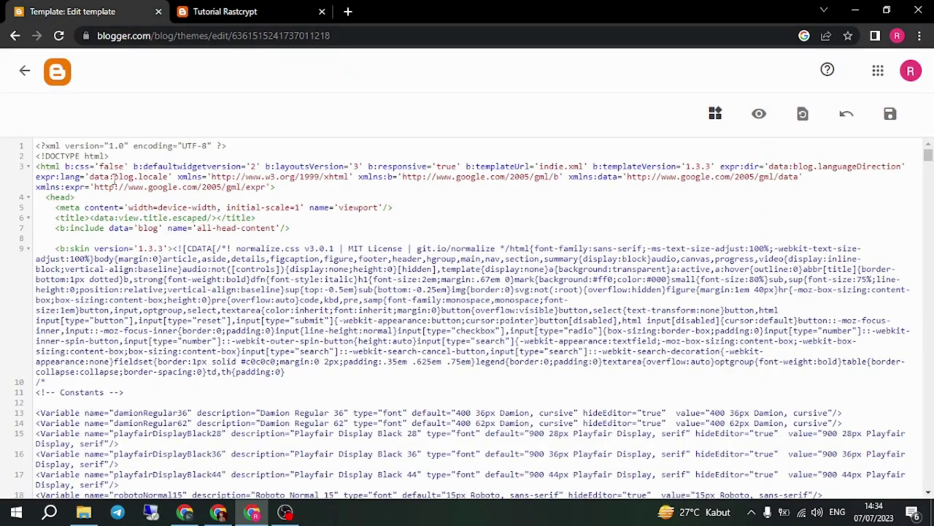
pyautogui.hotkey('ctrl', 'a')
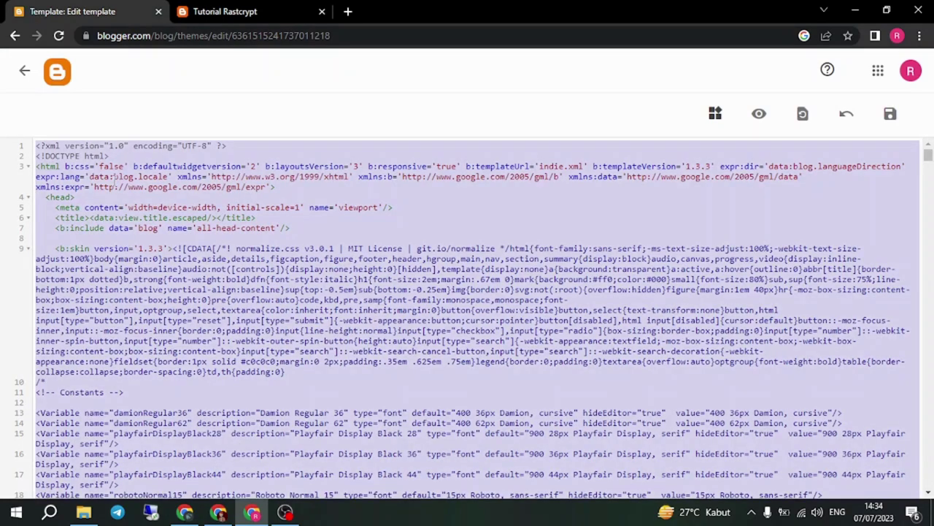
pyautogui.press('Delete')
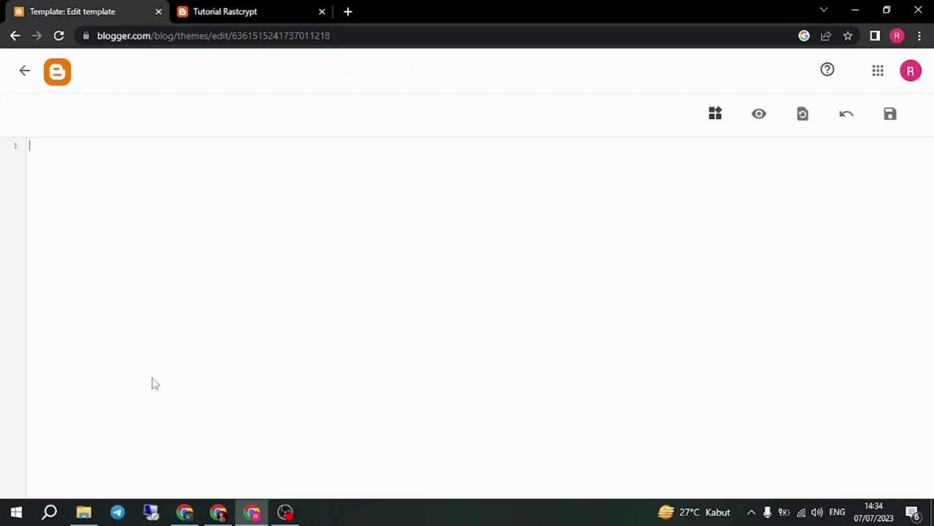
# Step: Switch to File Explorer and try to open In SEO Read Pro Version.xml and In SEO Pro Responsive Special Ramadhan.xml with the default program
pyautogui.click(83, 512)
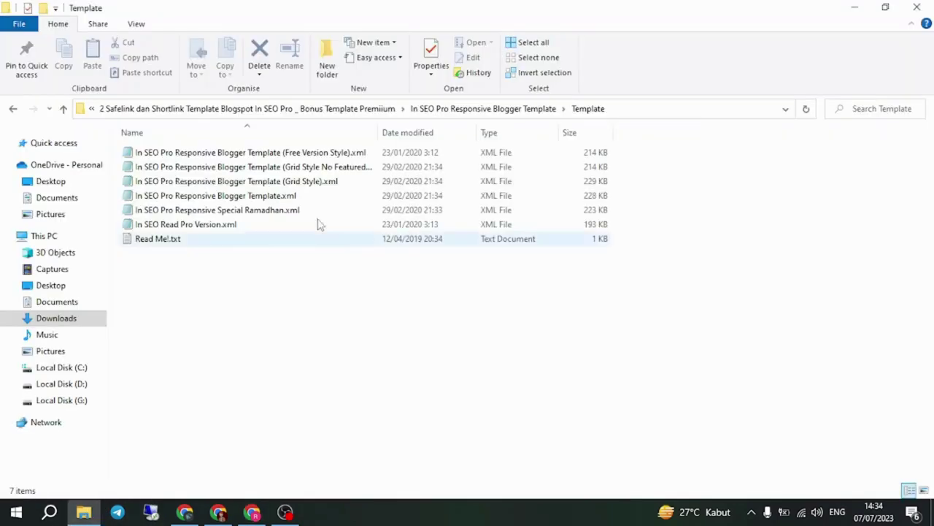
pyautogui.click(256, 224)
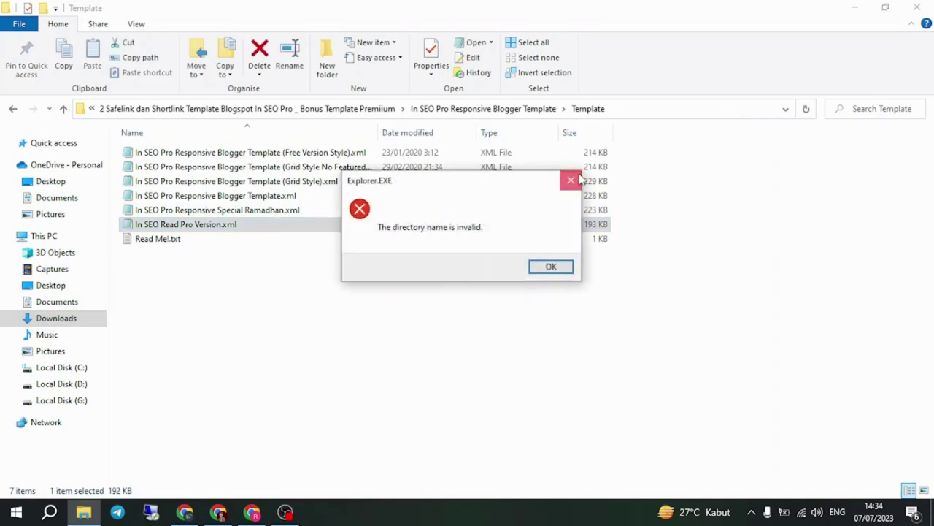
pyautogui.click(576, 179)
pyautogui.click(239, 213)
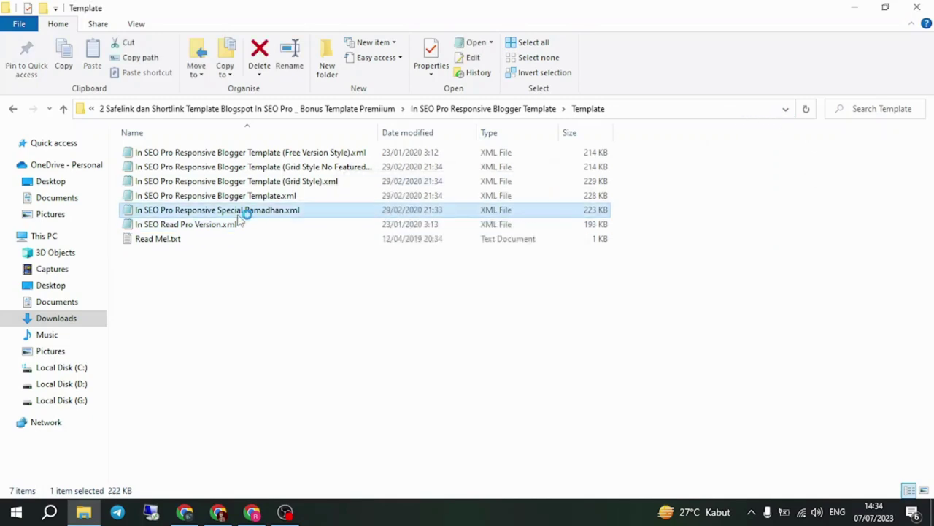
pyautogui.click(570, 179)
# Step: Open In SEO Pro Responsive Special Ramadhan.xml in Notepad and copy all of its code
pyautogui.rightClick(367, 213)
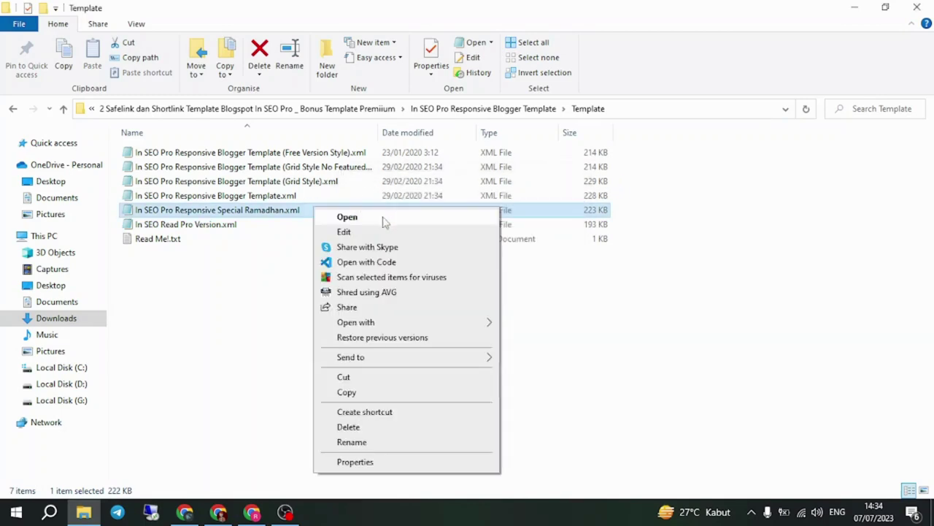
pyautogui.moveTo(499, 329)
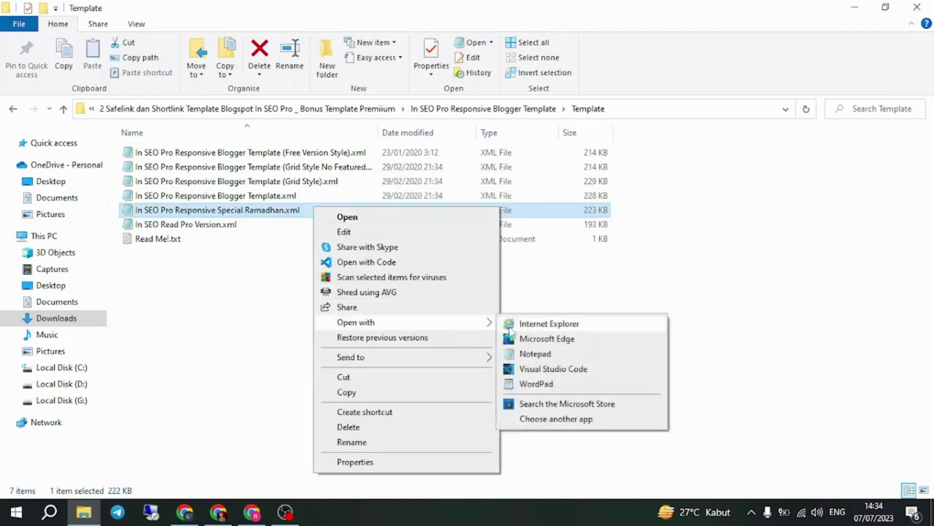
pyautogui.click(543, 356)
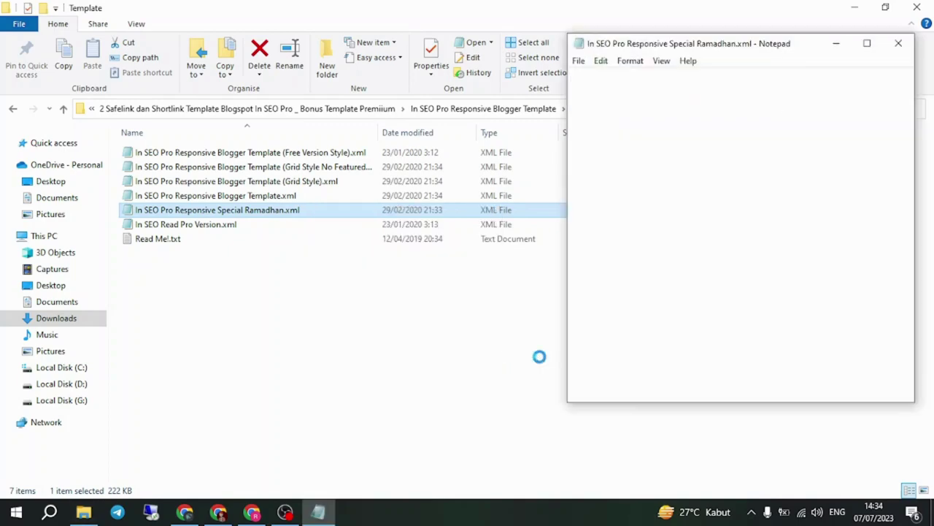
pyautogui.hotkey('ctrl', 'a')
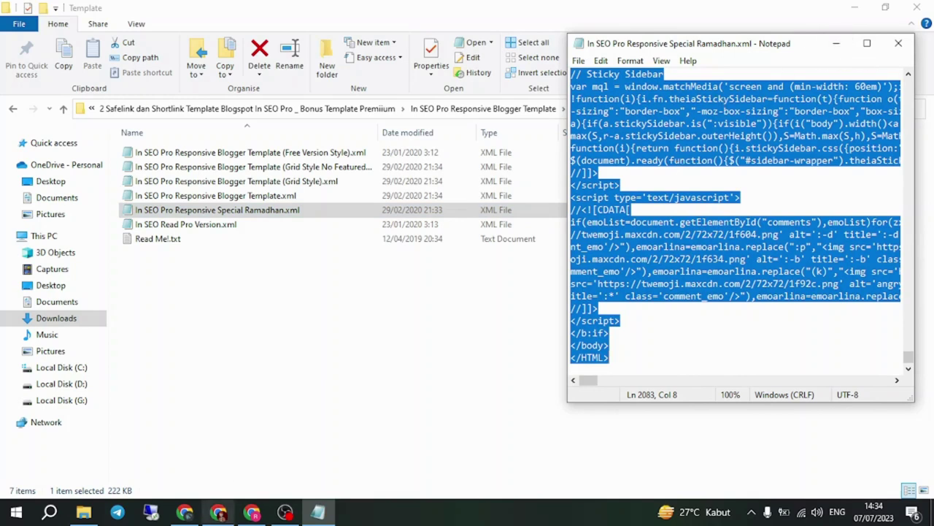
pyautogui.rightClick(621, 121)
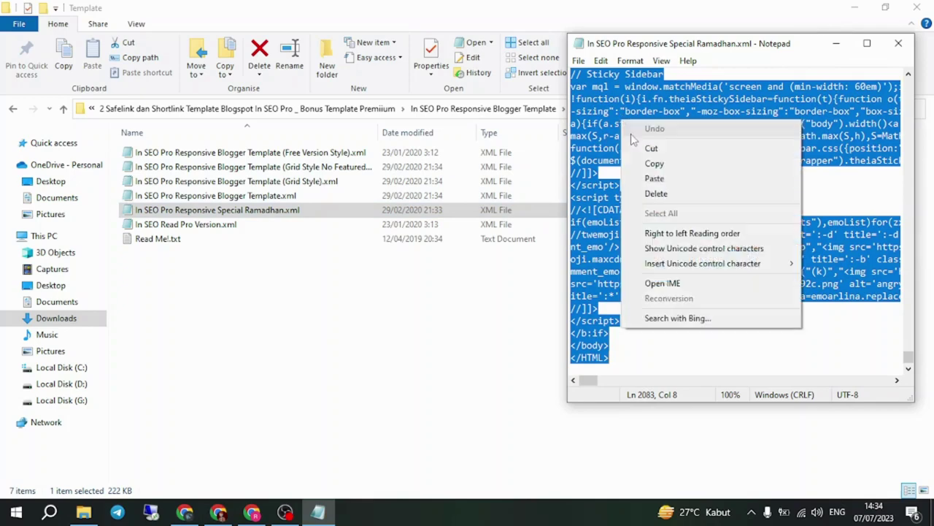
pyautogui.click(655, 163)
# Step: Switch back to Blogger, paste the copied template code into the empty theme HTML editor, and save the theme
pyautogui.click(252, 512)
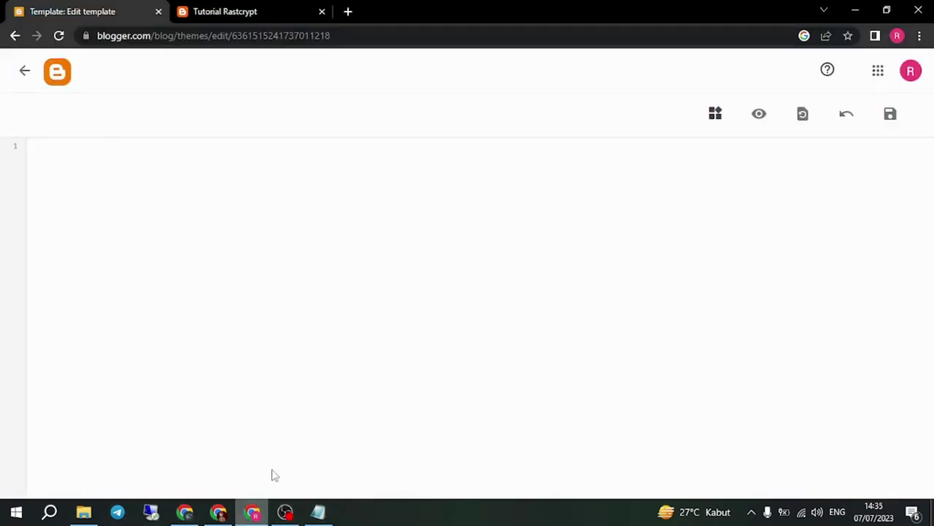
pyautogui.rightClick(282, 272)
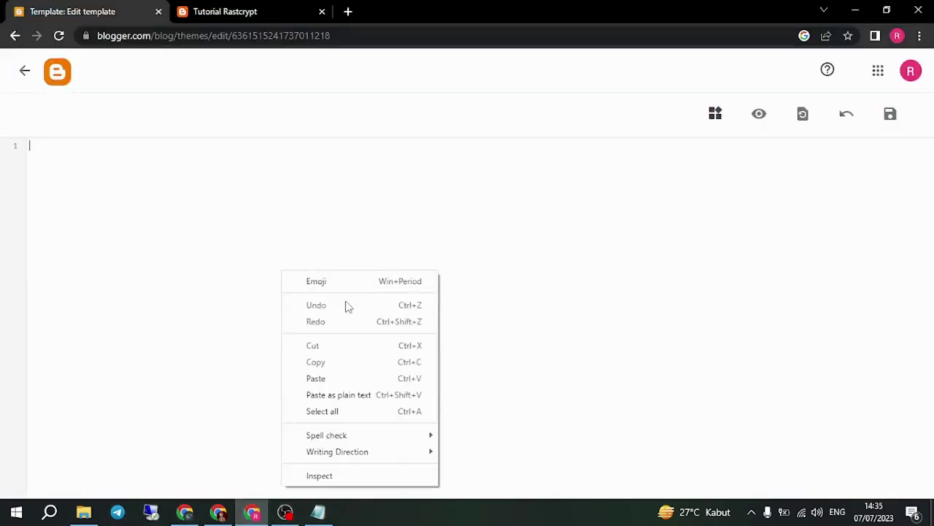
pyautogui.click(361, 378)
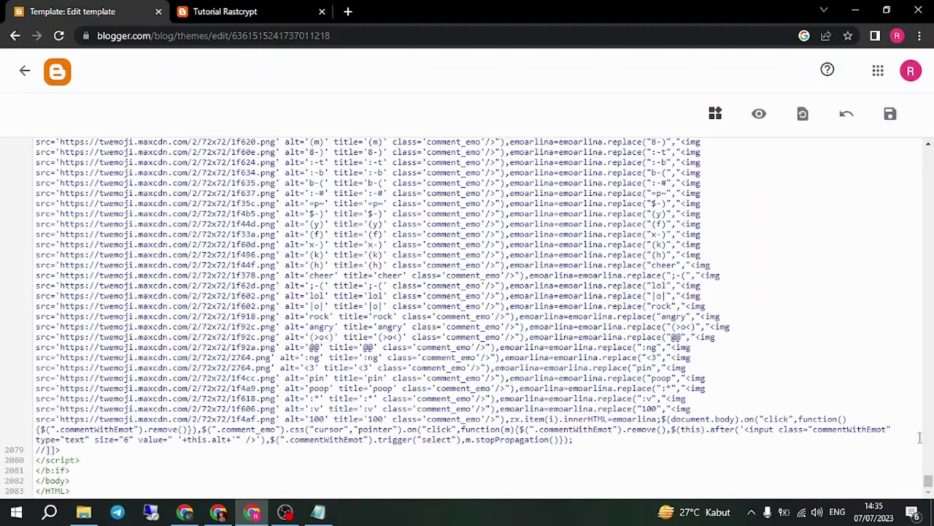
pyautogui.moveTo(928, 482); pyautogui.dragTo(921, 130)
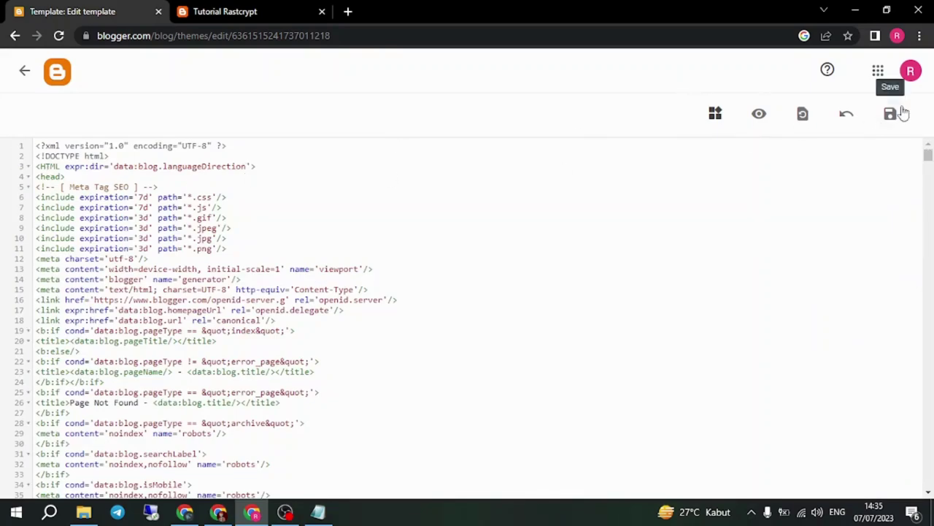
pyautogui.scroll(-3, 188, 212)
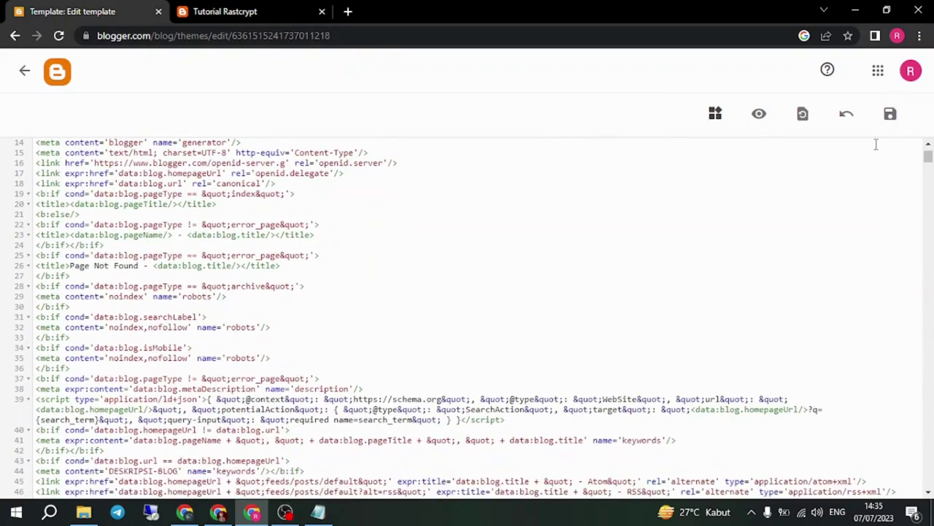
pyautogui.click(890, 114)
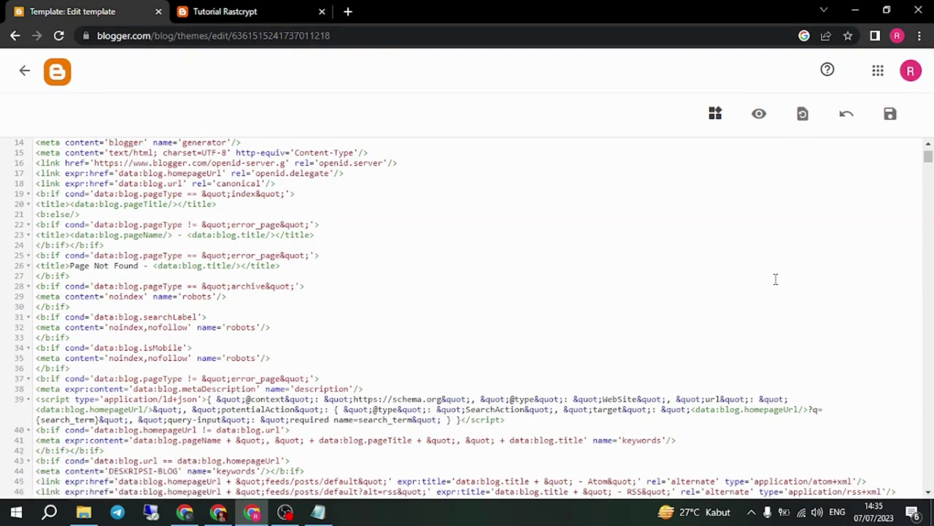
# Step: Leave the HTML editor for the Theme section and reload the live Tutorial Rastcrypt blog to load the new template
pyautogui.click(22, 71)
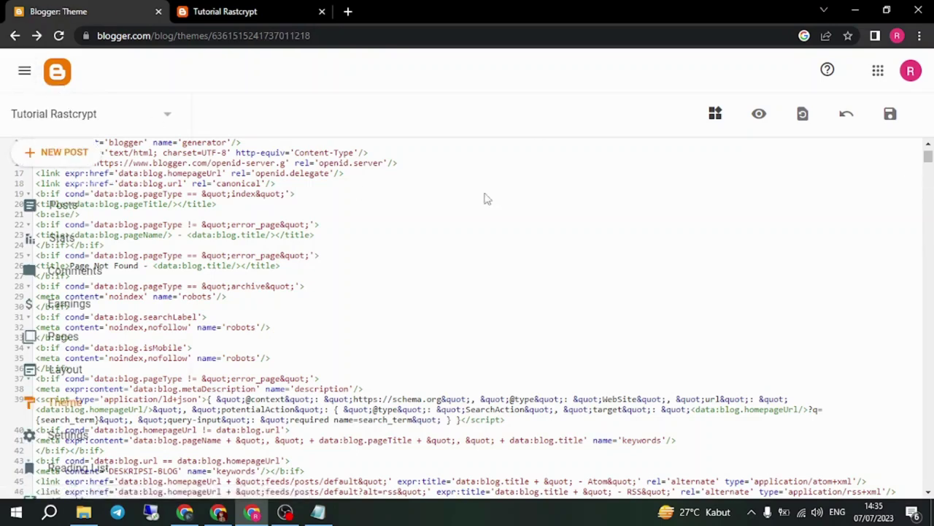
pyautogui.scroll(-2, 369, 225)
pyautogui.click(240, 8)
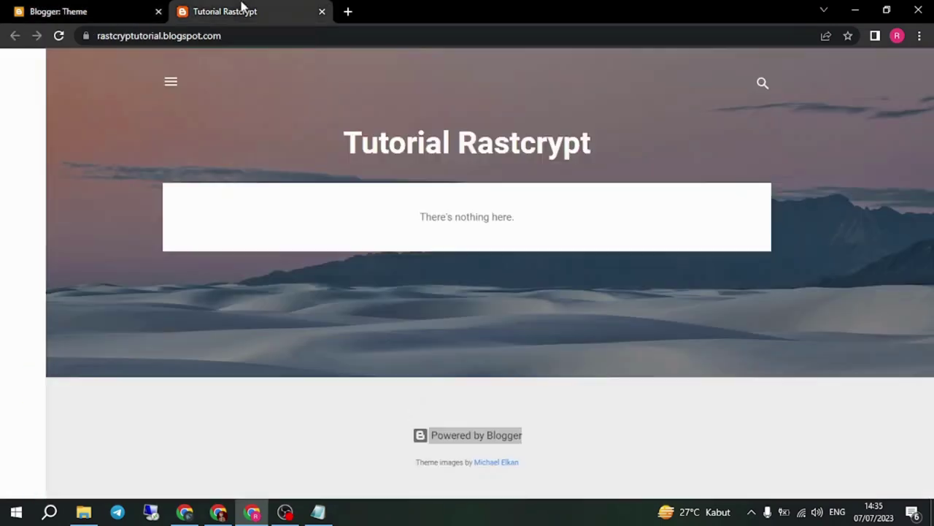
pyautogui.click(58, 37)
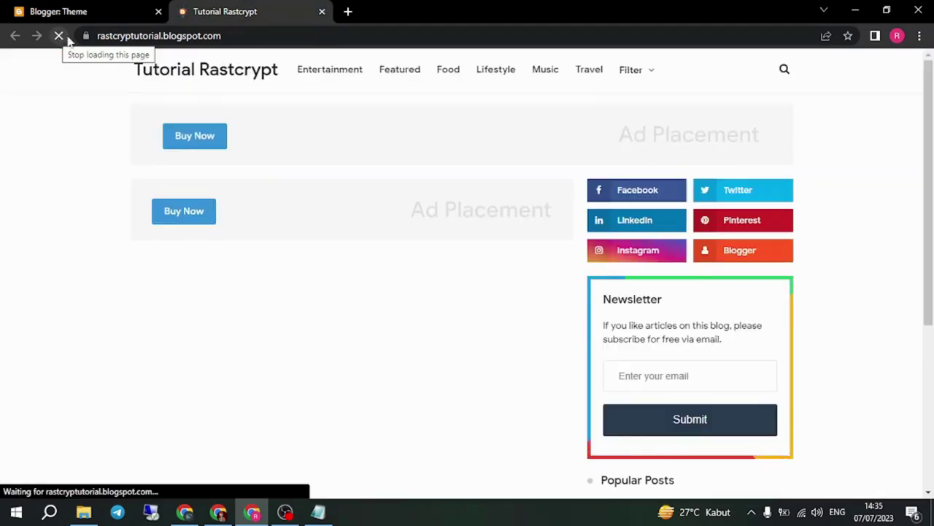
# Step: Look over the blog page with its new template down to the footer, and close the Notepad window with the template code
pyautogui.scroll(-3, 321, 306)
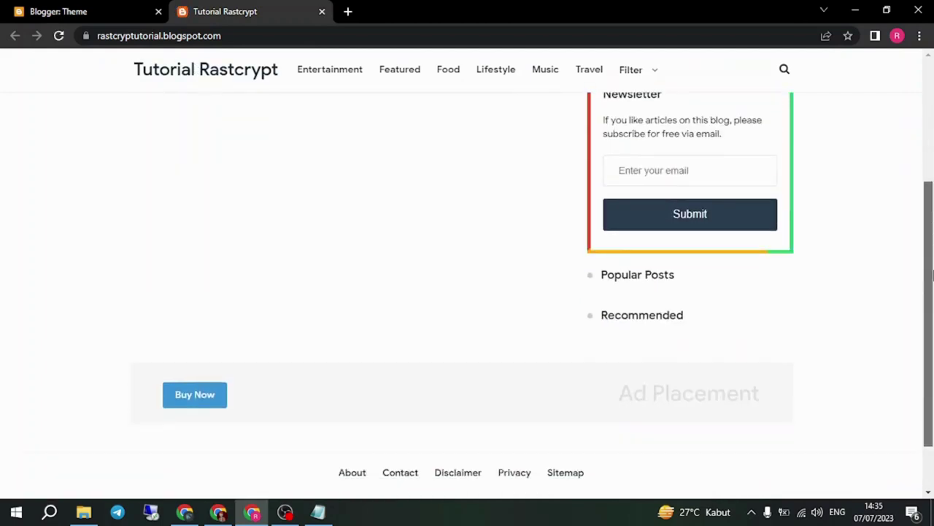
pyautogui.hotkey('alt', 'Tab')
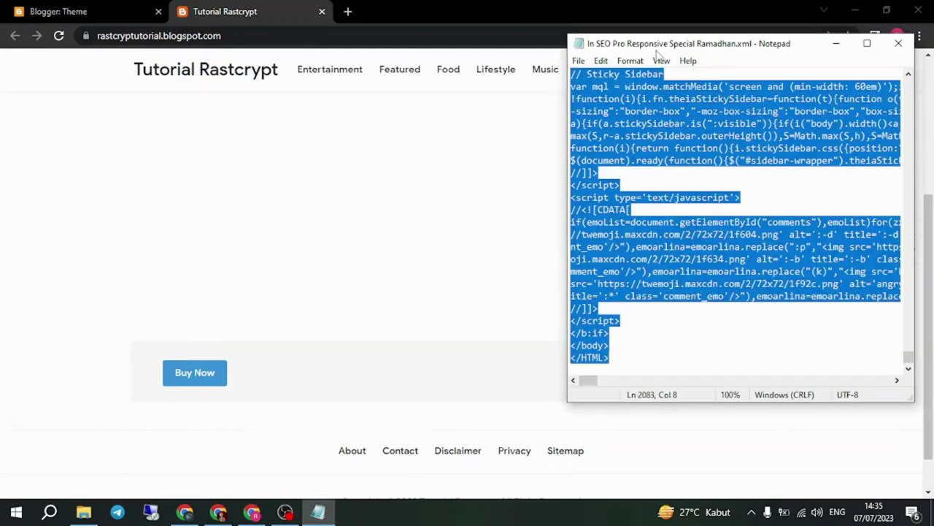
pyautogui.click(901, 44)
pyautogui.scroll(3, 931, 153)
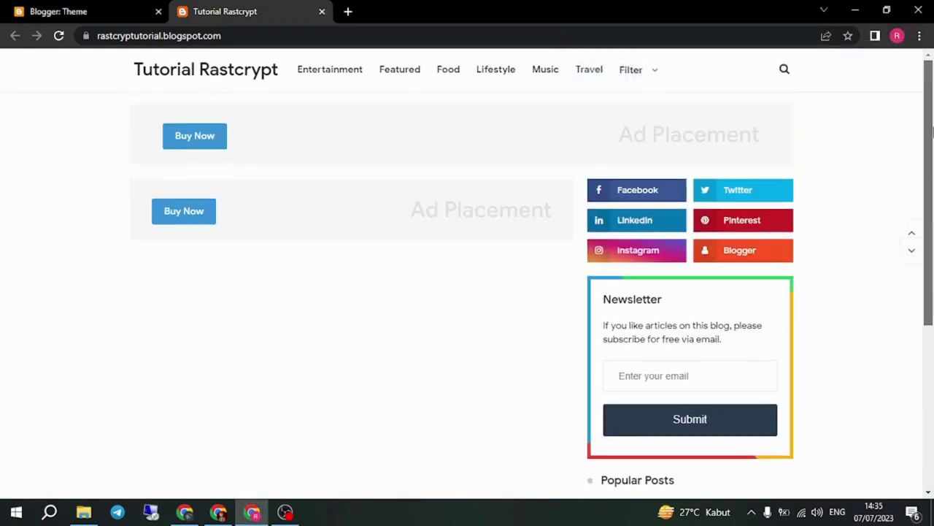
pyautogui.scroll(-3, 931, 153)
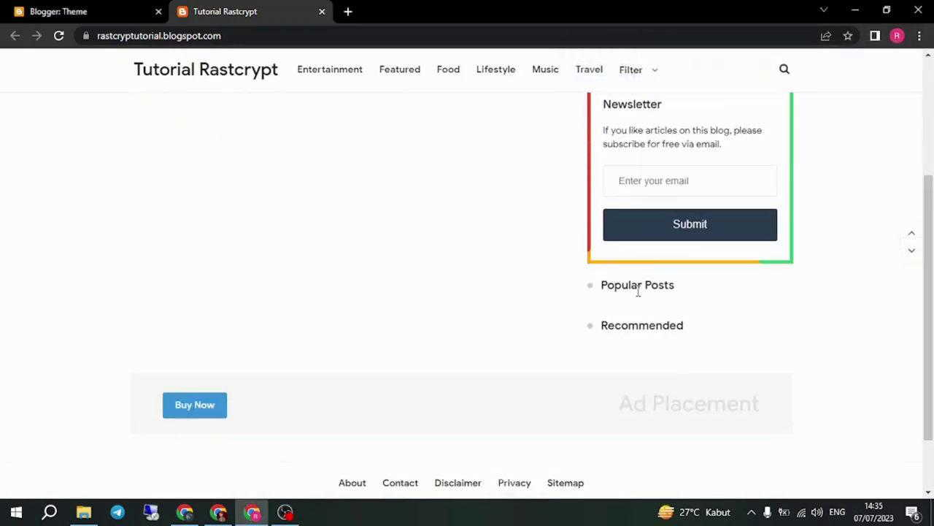
pyautogui.scroll(2, 927, 263)
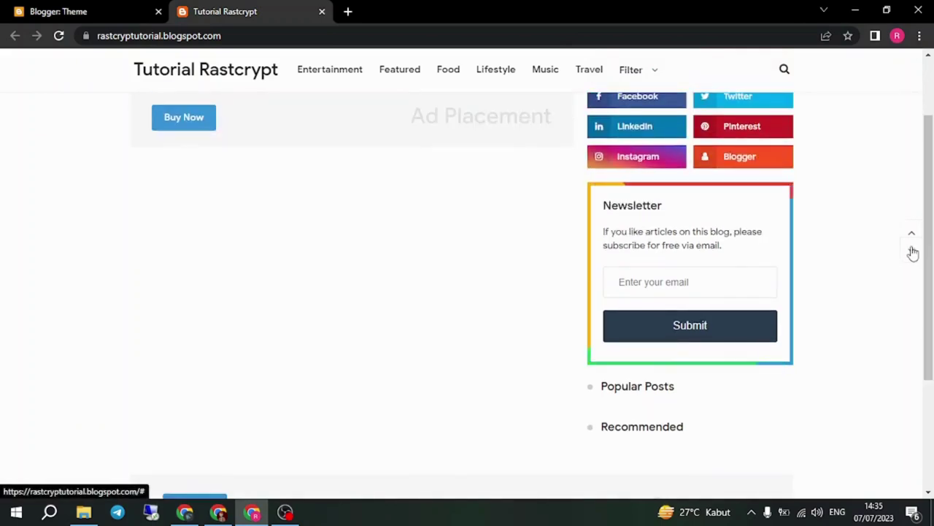
pyautogui.click(911, 250)
# Step: Return to Blogger's Theme section and check the additional options available for the current theme
pyautogui.hotkey('ctrl', 'Tab')
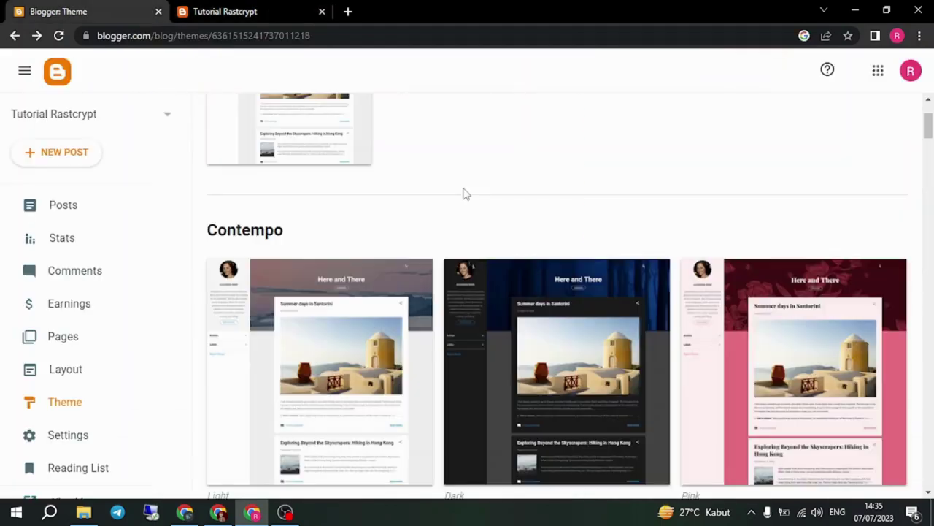
pyautogui.scroll(-1, 438, 176)
pyautogui.scroll(3, 657, 203)
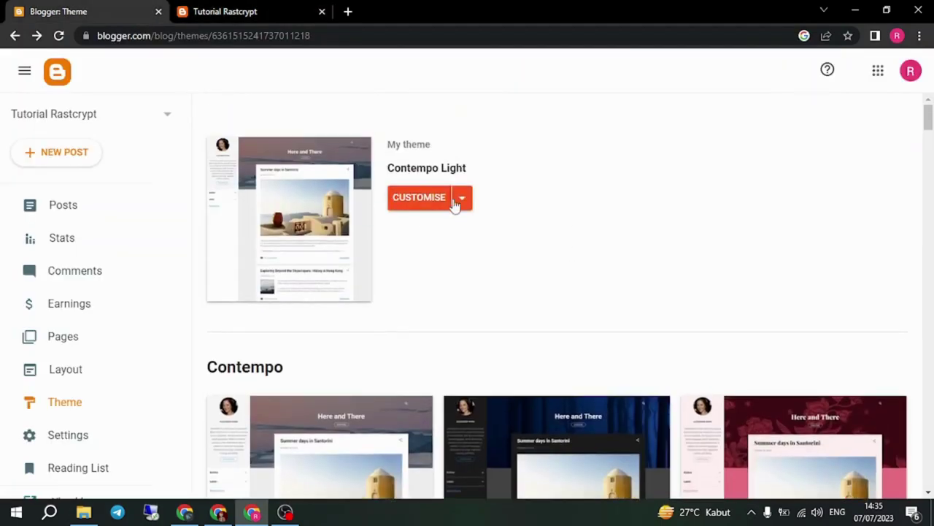
pyautogui.click(461, 197)
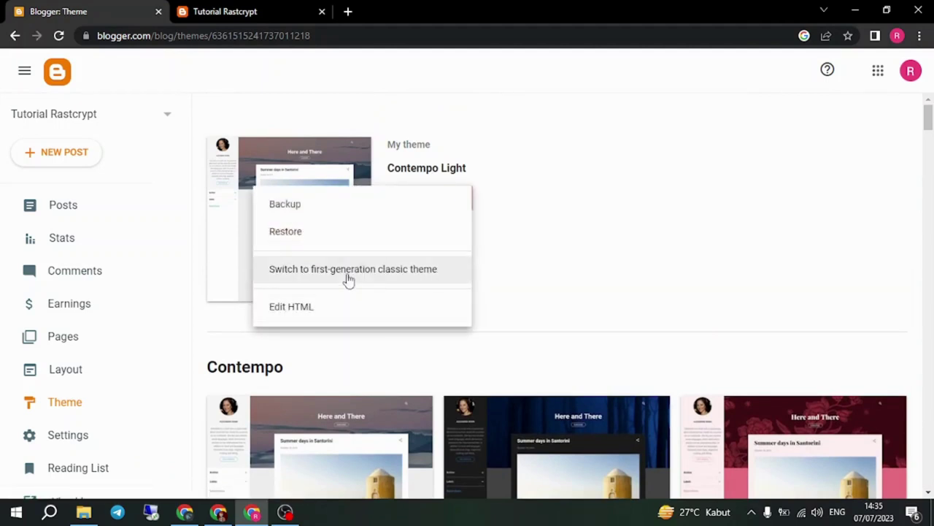
pyautogui.click(516, 278)
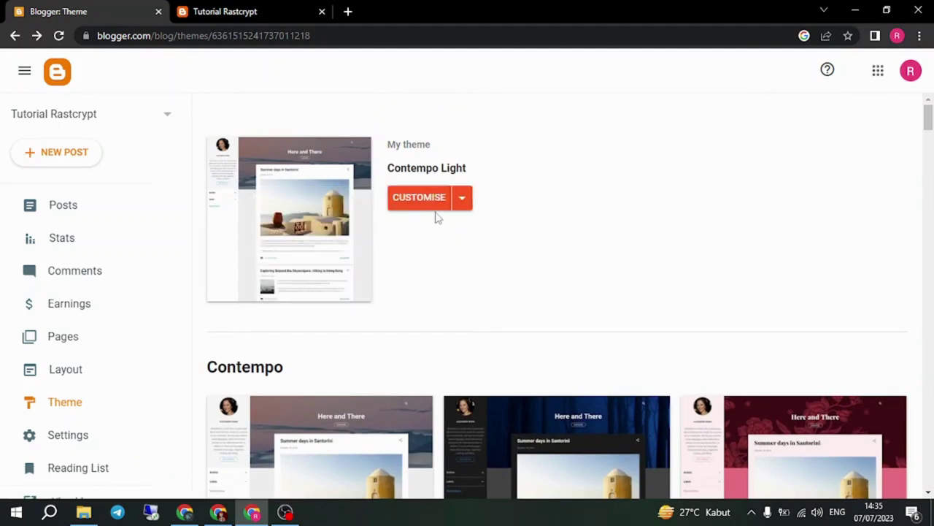
# Step: Open the theme customiser, review its Advanced, Layout and Adjust widths sections, and return to the Theme section
pyautogui.click(433, 208)
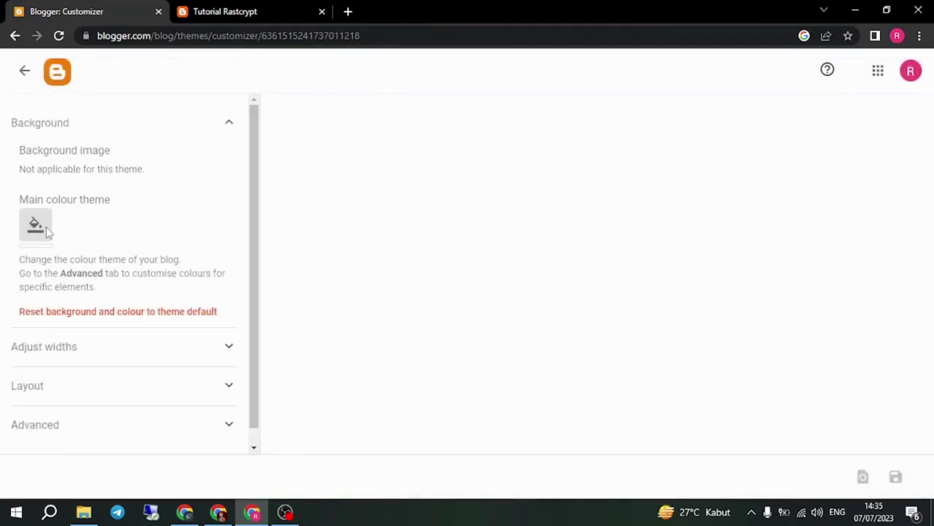
pyautogui.click(106, 427)
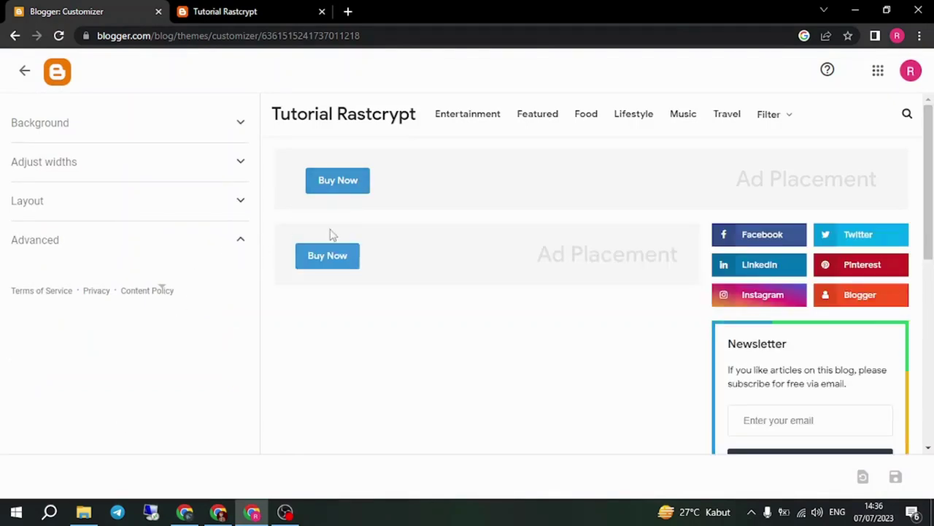
pyautogui.scroll(-1, 747, 219)
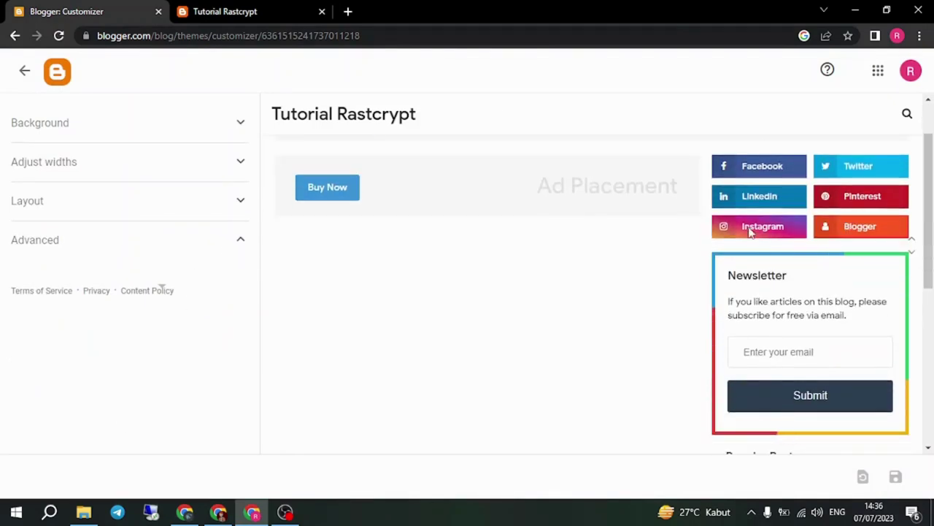
pyautogui.click(150, 212)
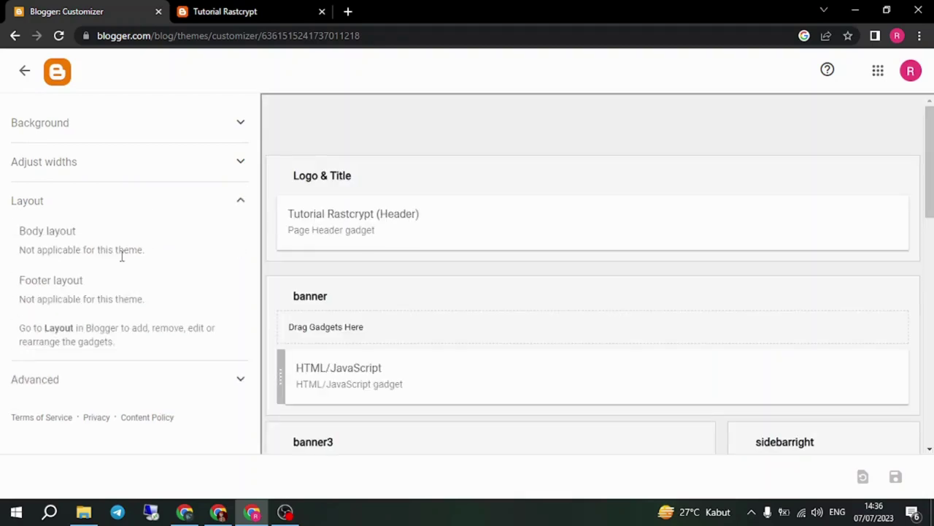
pyautogui.click(70, 167)
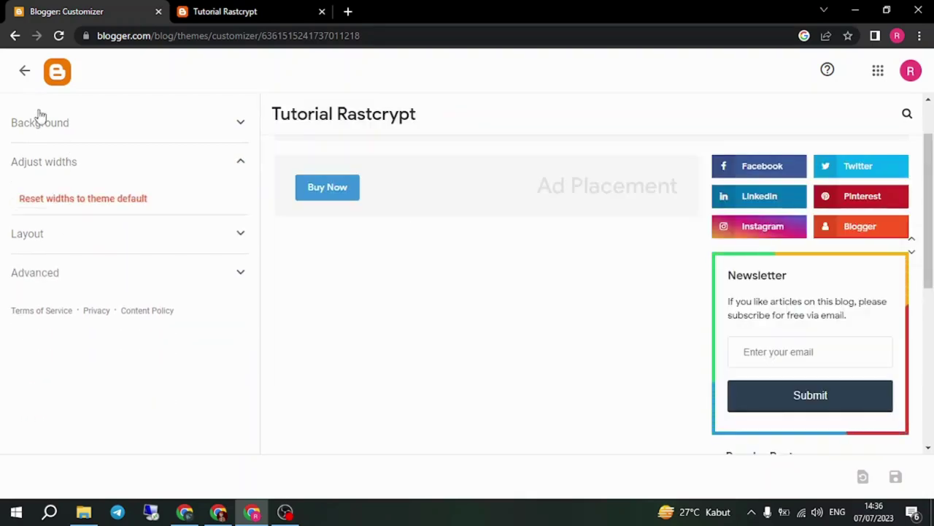
pyautogui.click(24, 85)
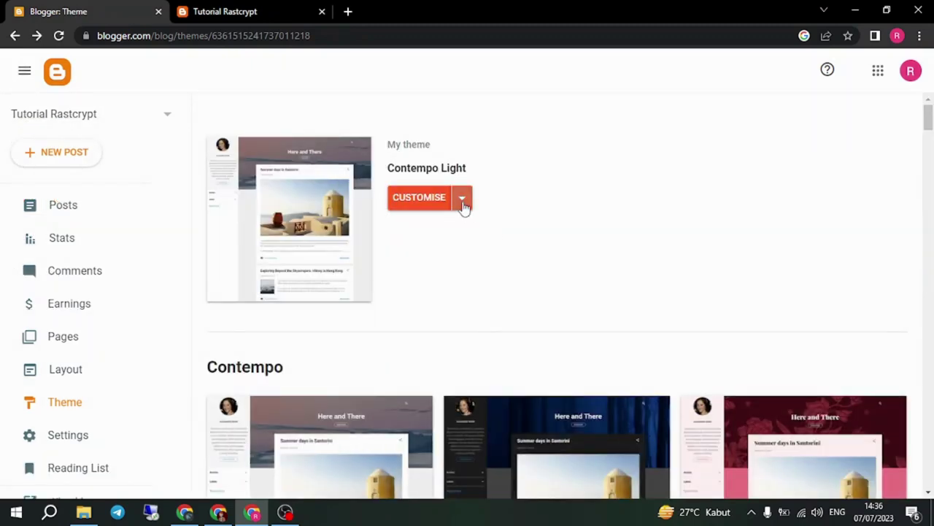
# Step: Start restoring the theme from a file and browse from Downloads through Blog And Wesbite Tools and Wordpress Template to the 240+ Theme Blogger Premium folder
pyautogui.click(463, 202)
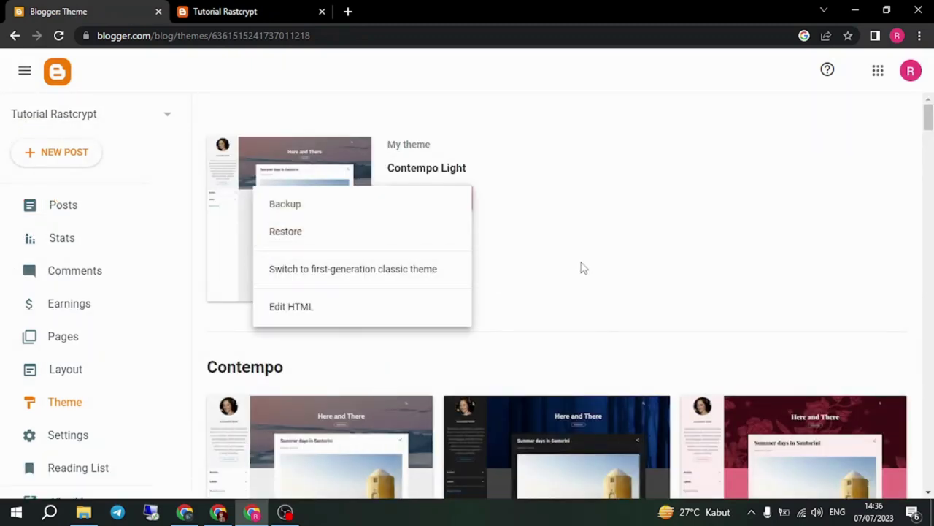
pyautogui.click(373, 231)
pyautogui.click(559, 315)
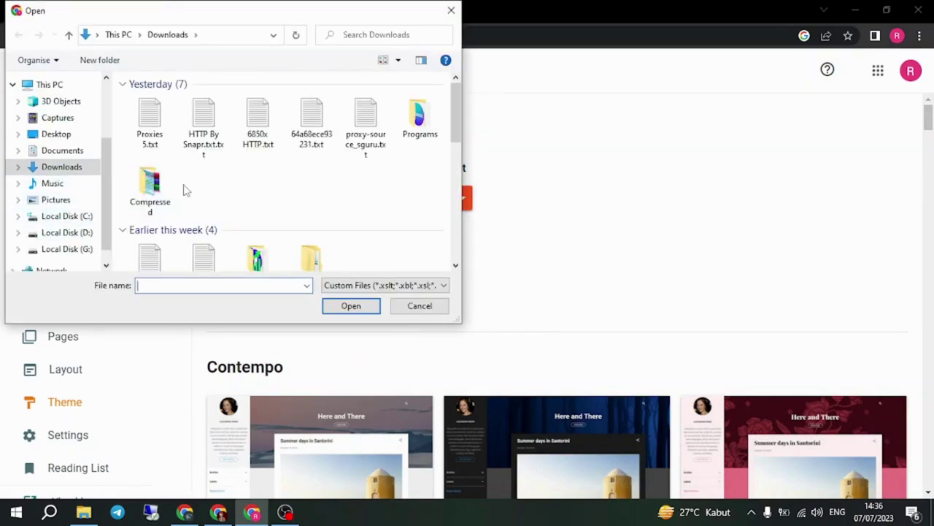
pyautogui.scroll(-5, 263, 194)
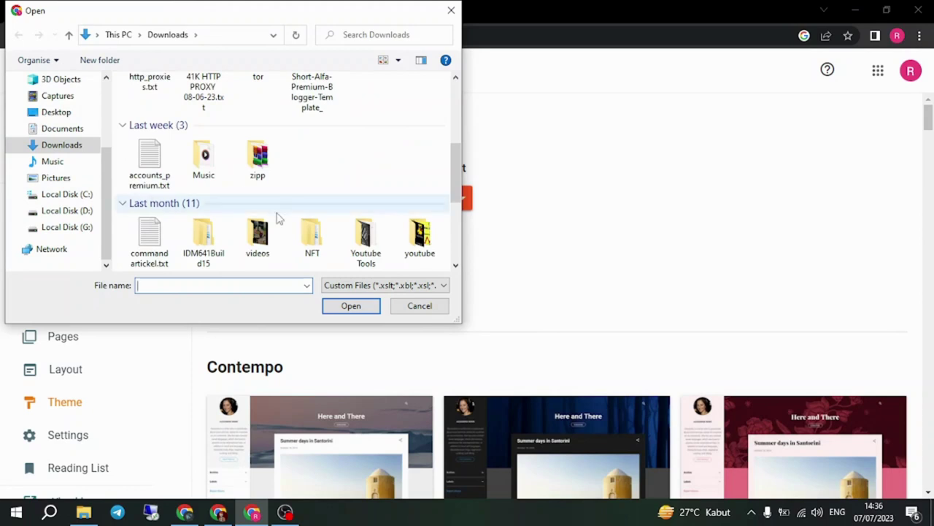
pyautogui.scroll(-4, 366, 205)
pyautogui.scroll(2, 372, 197)
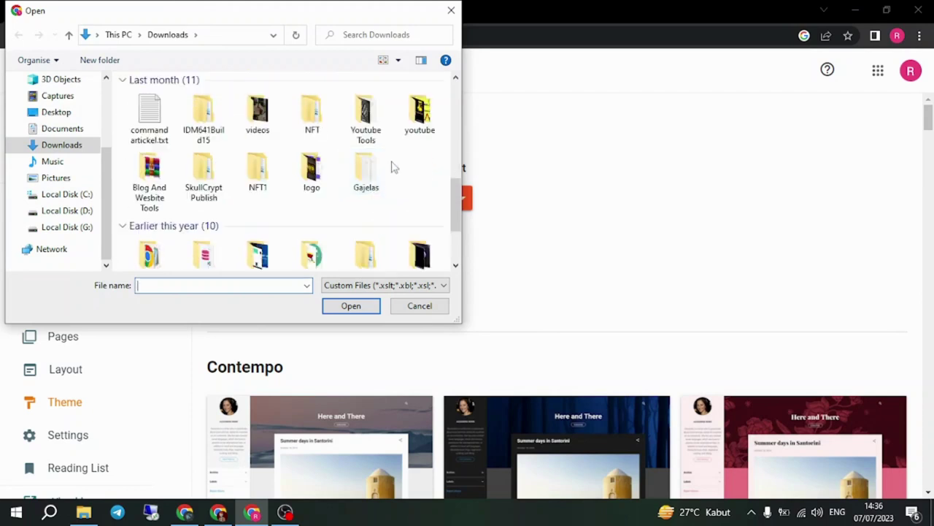
pyautogui.doubleClick(157, 178)
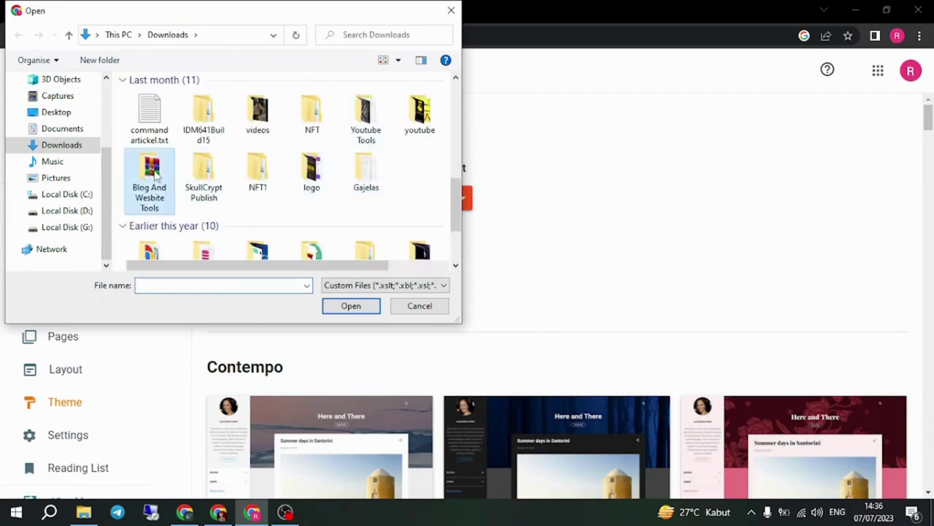
pyautogui.doubleClick(208, 144)
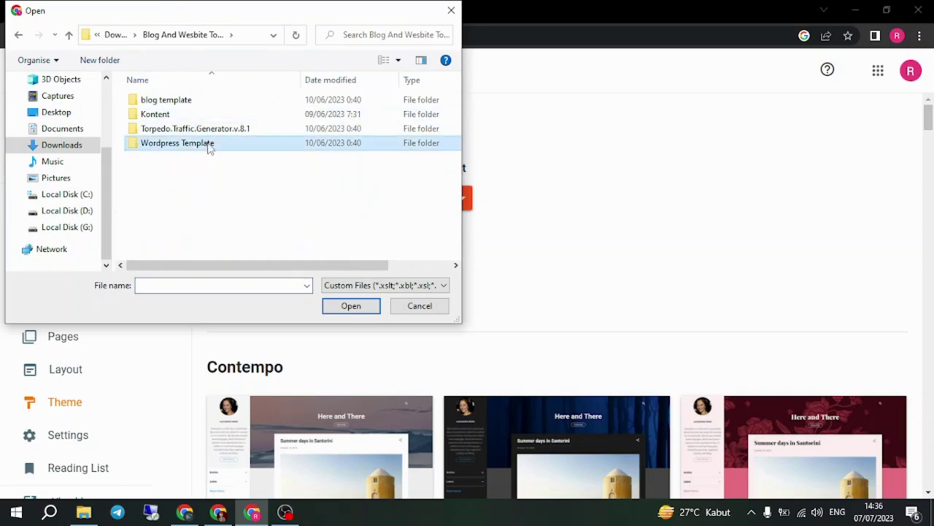
pyautogui.doubleClick(208, 102)
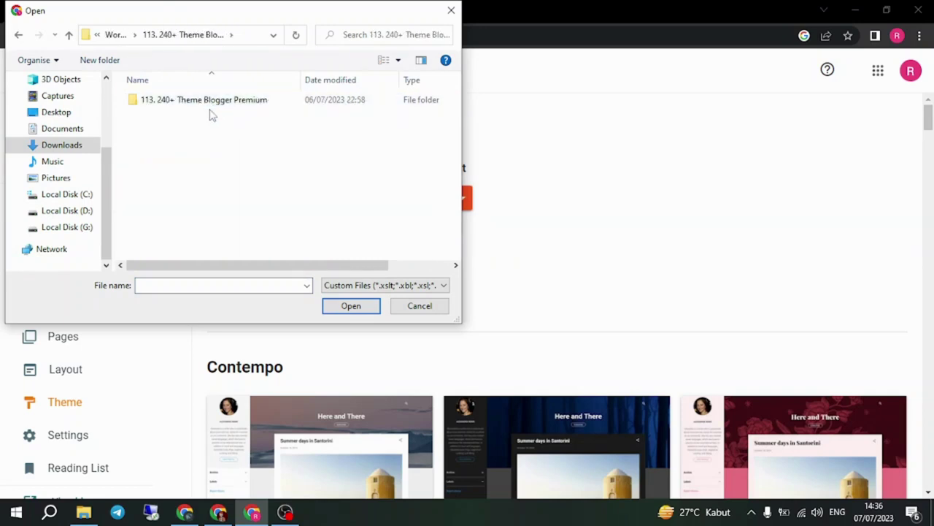
pyautogui.doubleClick(217, 102)
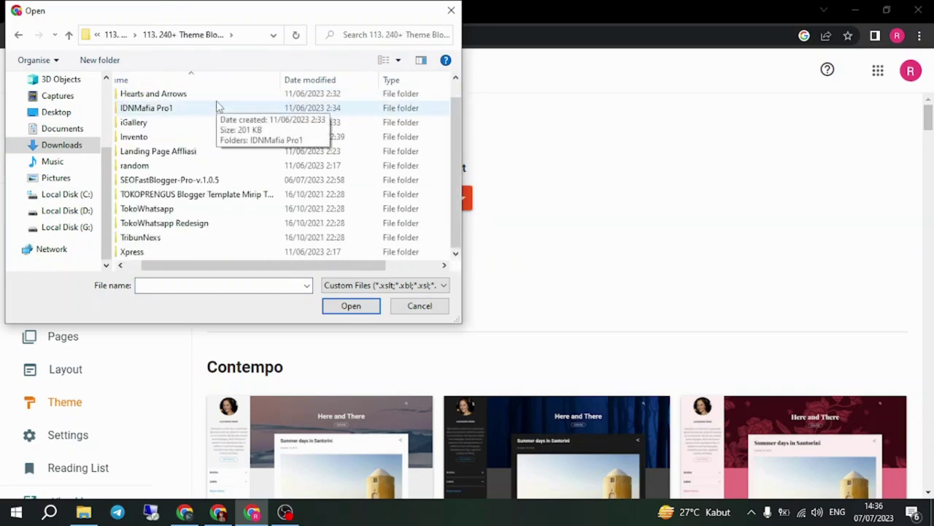
pyautogui.scroll(1, 214, 106)
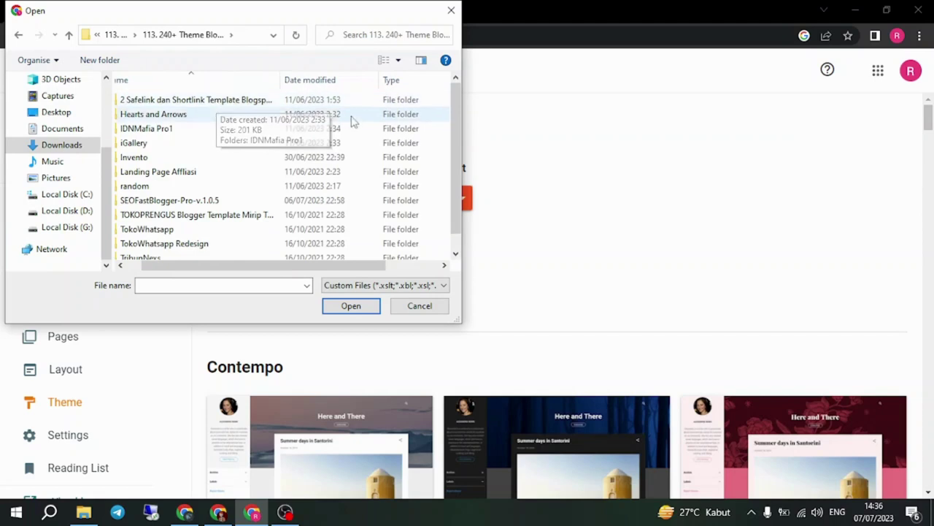
# Step: Restore the theme from "In SEO Pro Responsive Special Ramadhan.xml" in the In SEO Pro Responsive Blogger Template's Template folder
pyautogui.doubleClick(187, 102)
pyautogui.doubleClick(187, 102)
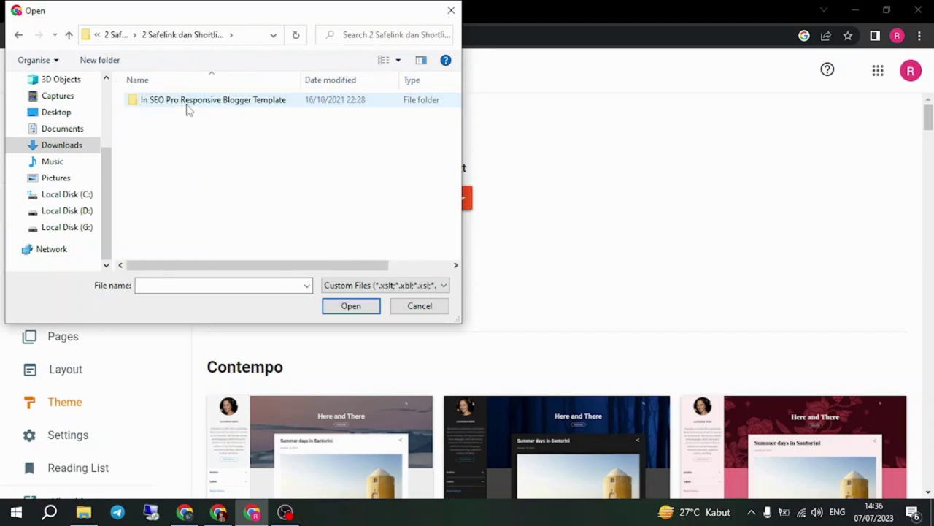
pyautogui.doubleClick(187, 102)
pyautogui.click(186, 115)
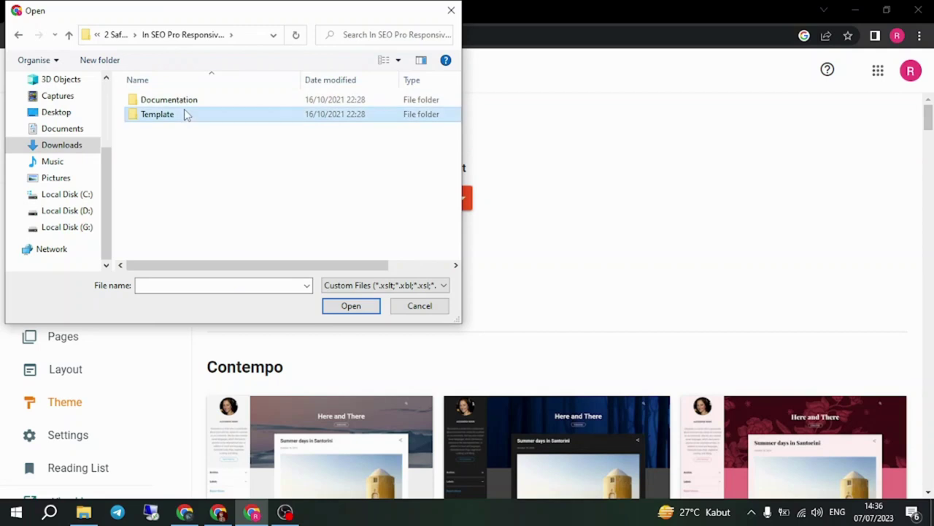
pyautogui.doubleClick(183, 108)
pyautogui.click(227, 157)
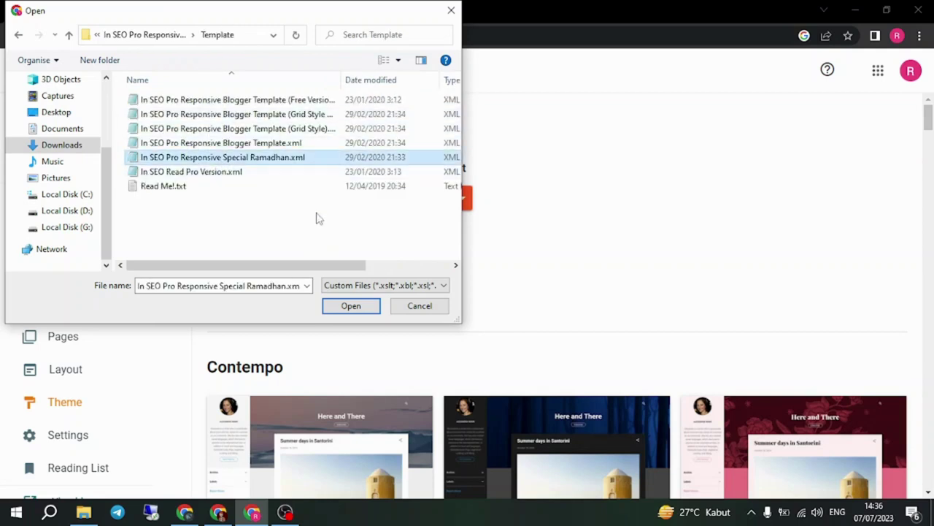
pyautogui.click(352, 307)
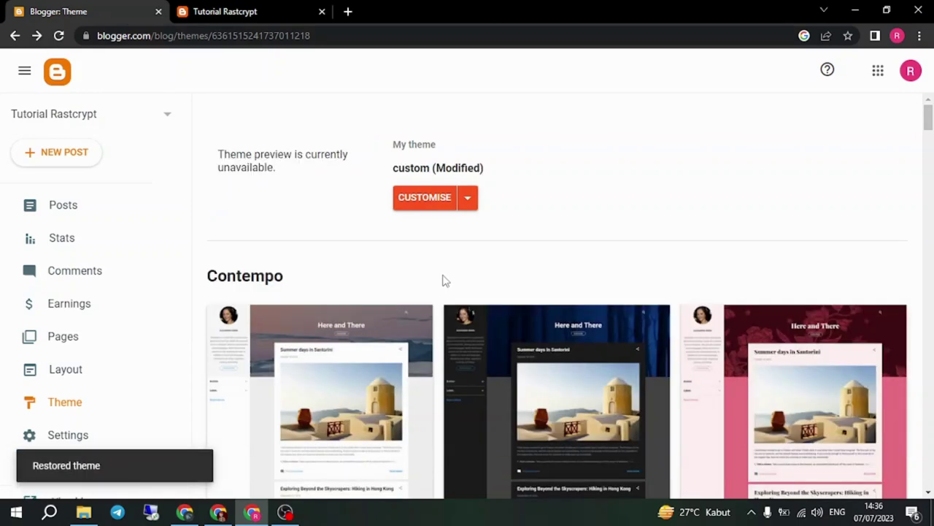
# Step: Set the theme's mobile settings to show the Desktop theme on mobile devices and save them
pyautogui.click(465, 199)
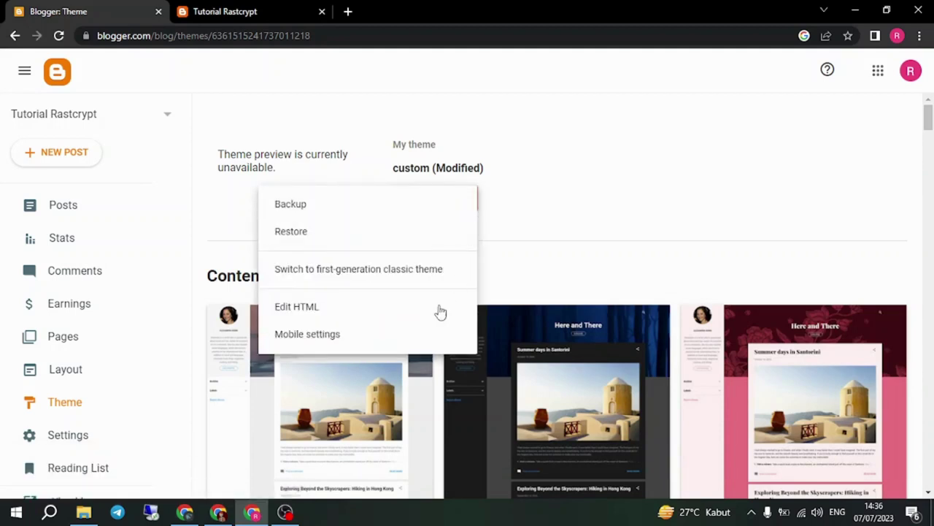
pyautogui.click(292, 340)
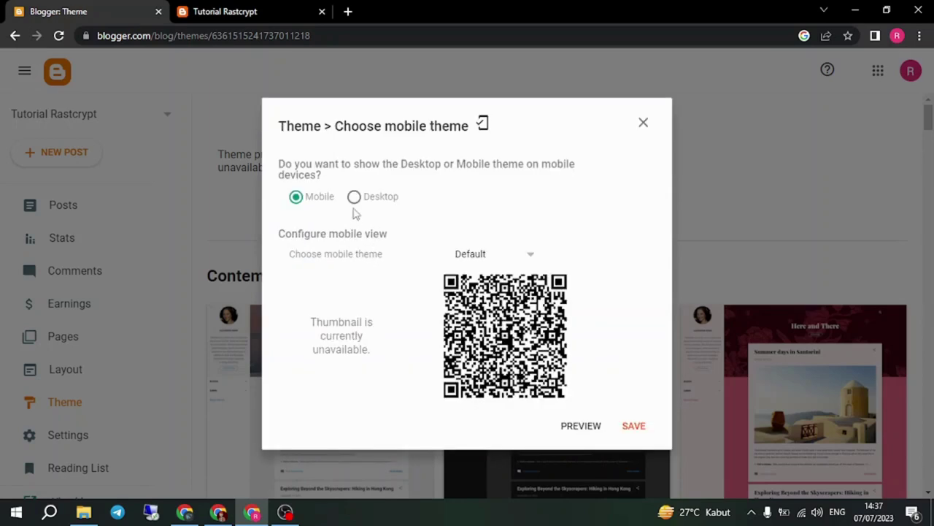
pyautogui.click(355, 198)
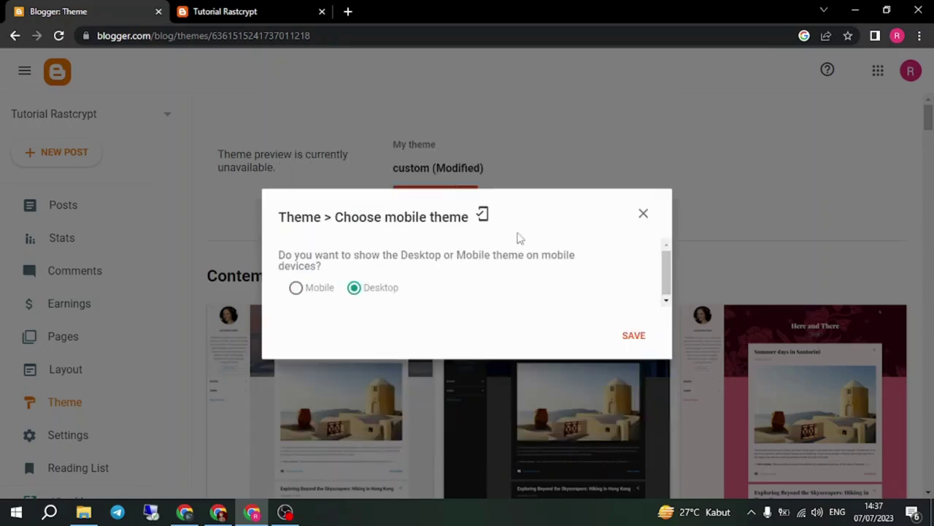
pyautogui.click(626, 337)
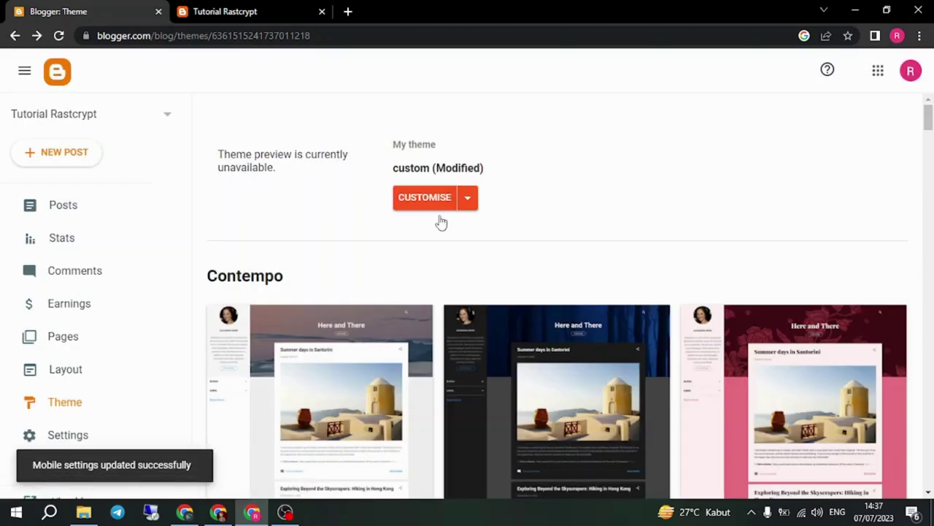
# Step: Look over the live Tutorial Rastcrypt blog page and return to Blogger's Theme section
pyautogui.scroll(-1, 146, 241)
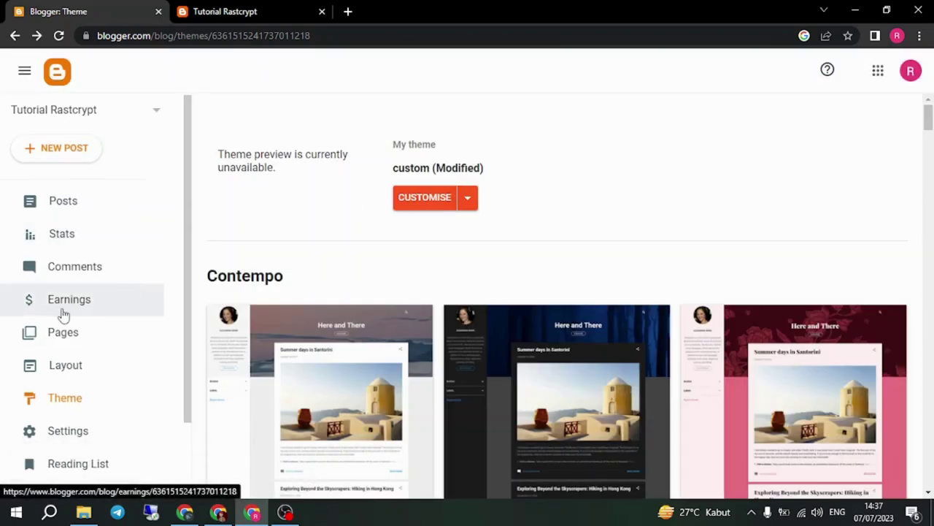
pyautogui.click(241, 12)
pyautogui.scroll(4, 255, 178)
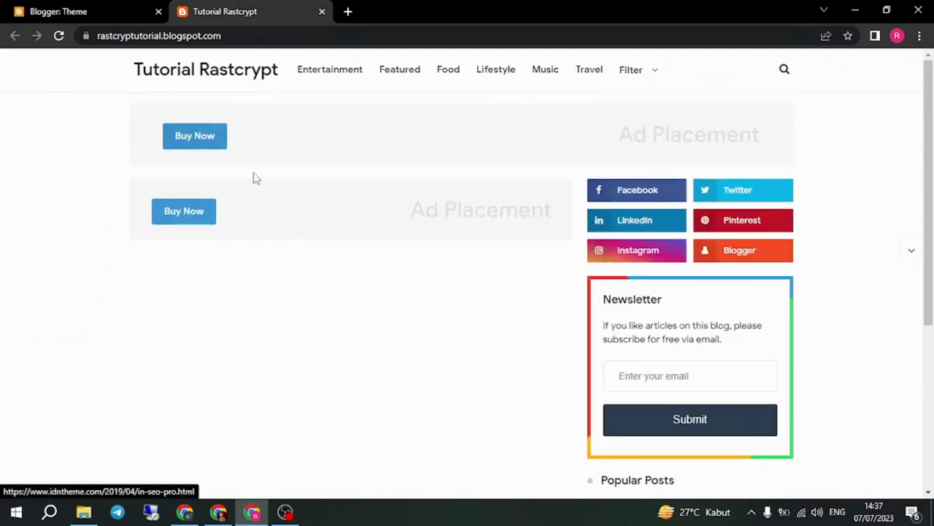
pyautogui.click(104, 10)
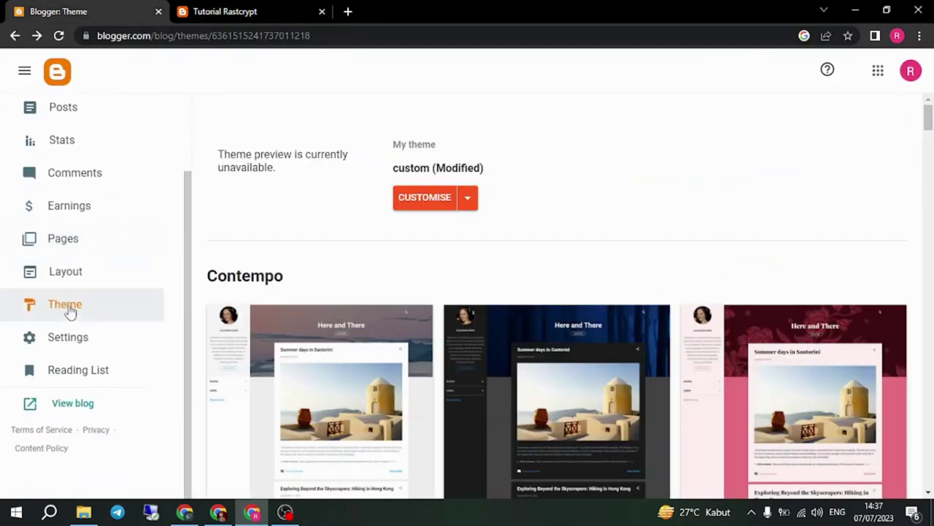
# Step: Open the blog's settings, check the live blog's browser tab icon, and open the favicon configuration from the basic settings
pyautogui.click(88, 336)
pyautogui.click(191, 12)
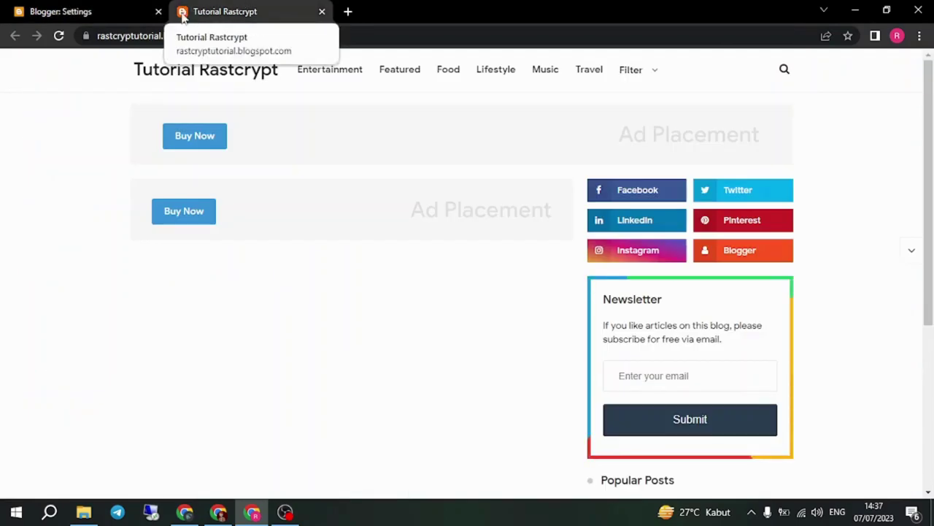
pyautogui.hotkey('ctrl', 'shift', 'Tab')
pyautogui.scroll(-4, 309, 215)
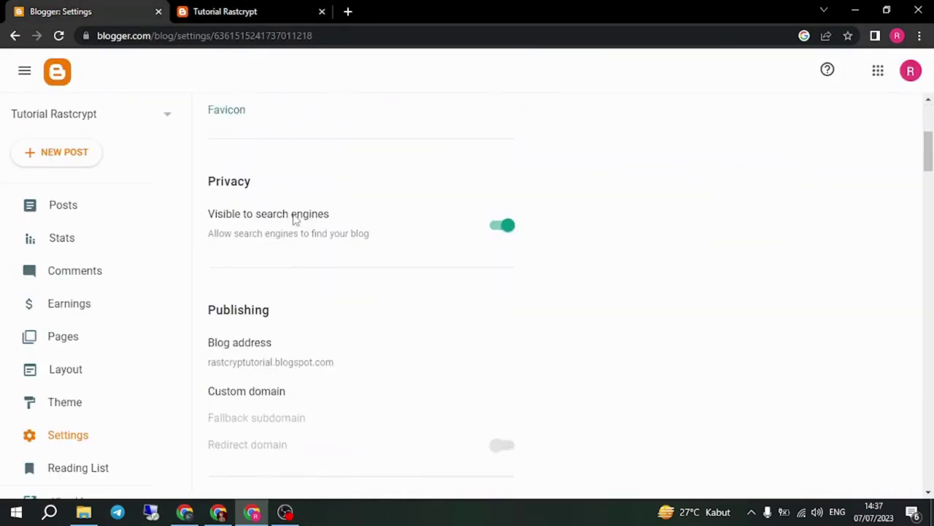
pyautogui.scroll(4, 294, 217)
pyautogui.scroll(-1, 270, 277)
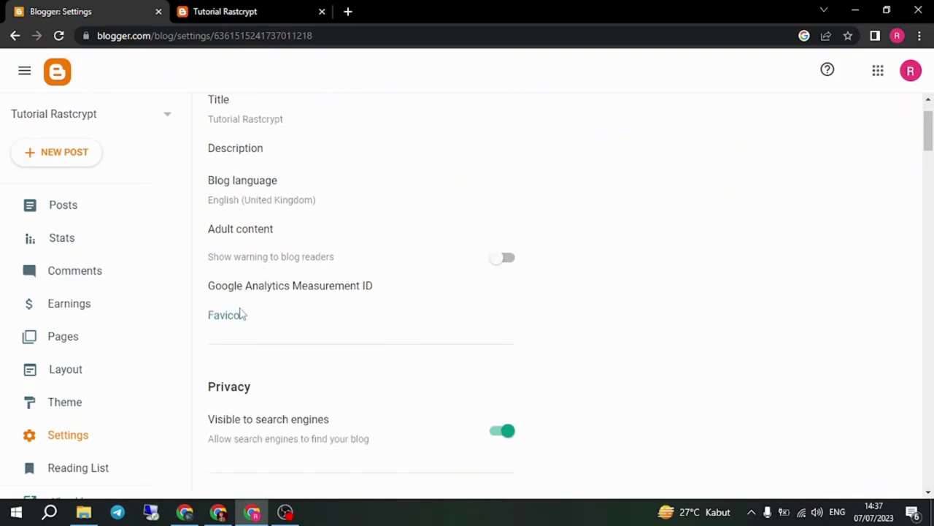
pyautogui.click(242, 315)
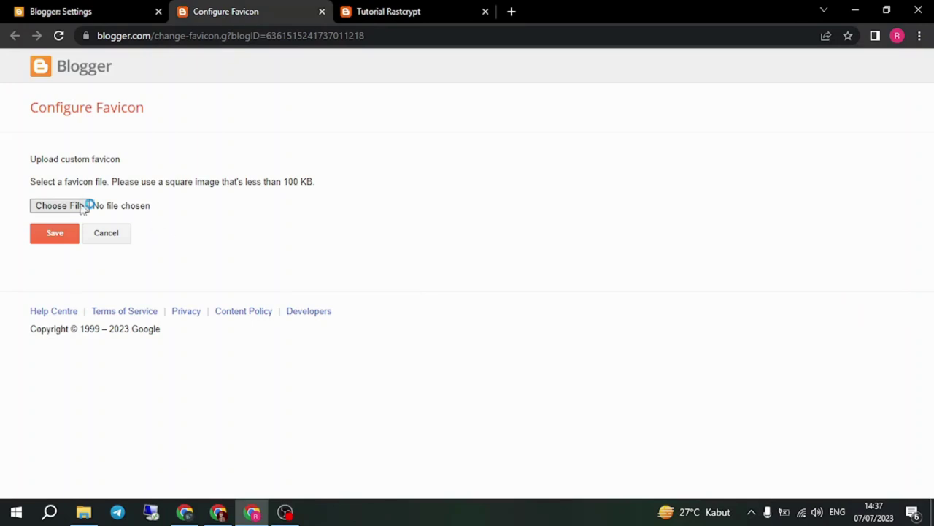
# Step: Upload the android-chrome-192x192-removebg-preview image from Downloads as the blog's custom favicon and save it
pyautogui.click(60, 206)
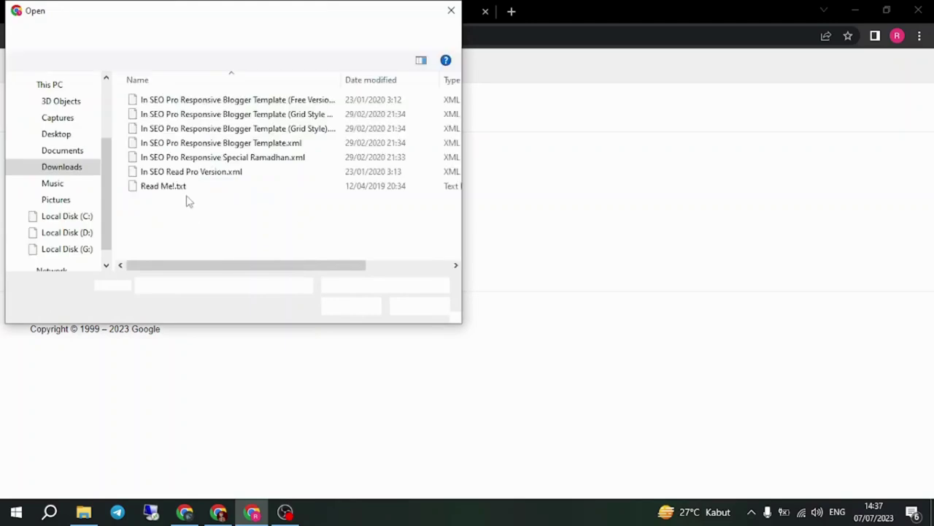
pyautogui.click(79, 168)
pyautogui.scroll(-2, 202, 192)
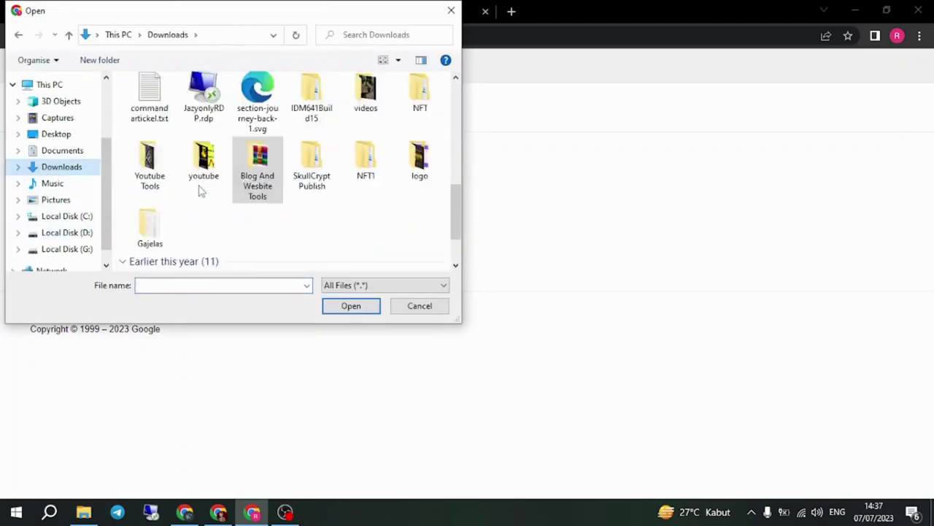
pyautogui.scroll(-2, 202, 192)
pyautogui.scroll(5, 194, 183)
pyautogui.scroll(-2, 195, 181)
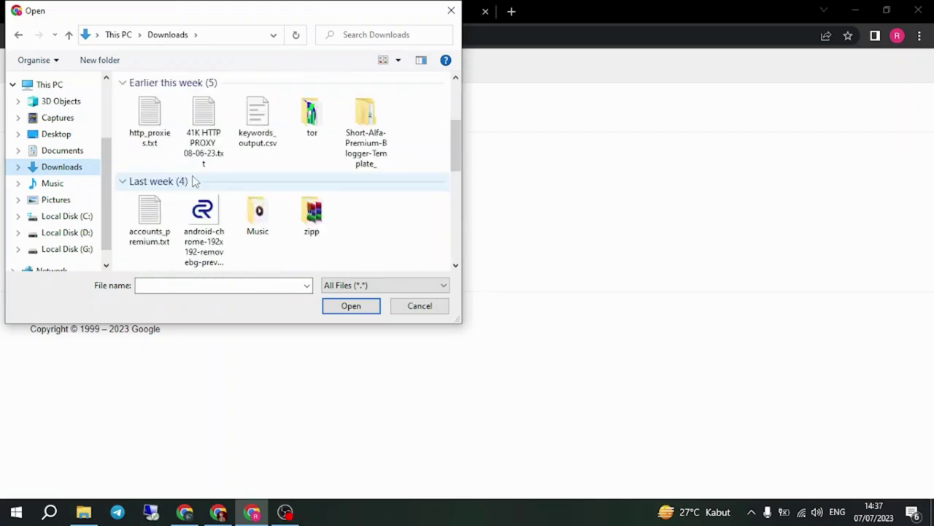
pyautogui.click(203, 219)
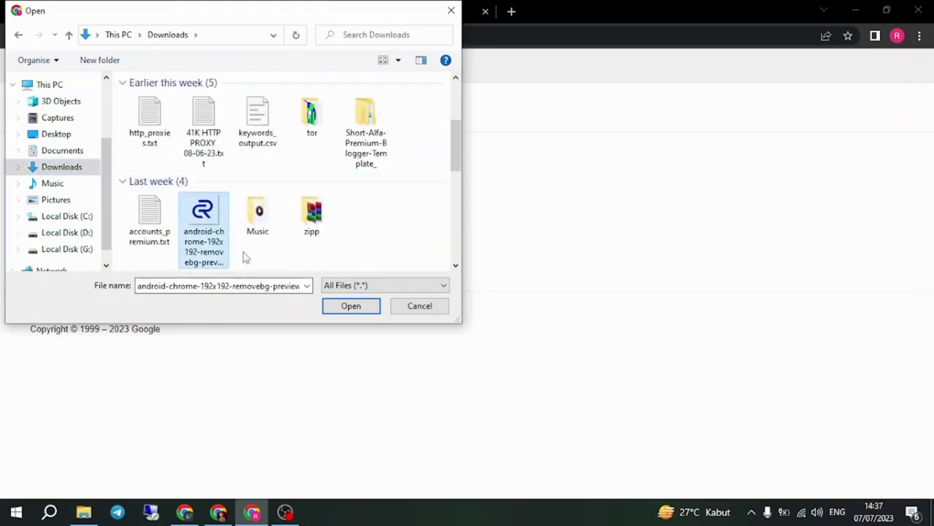
pyautogui.click(347, 310)
pyautogui.click(67, 241)
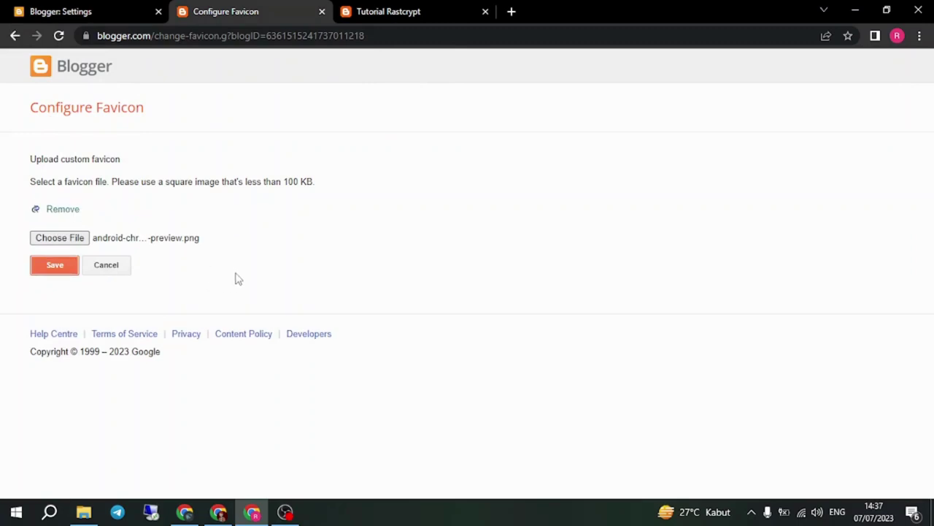
pyautogui.click(55, 265)
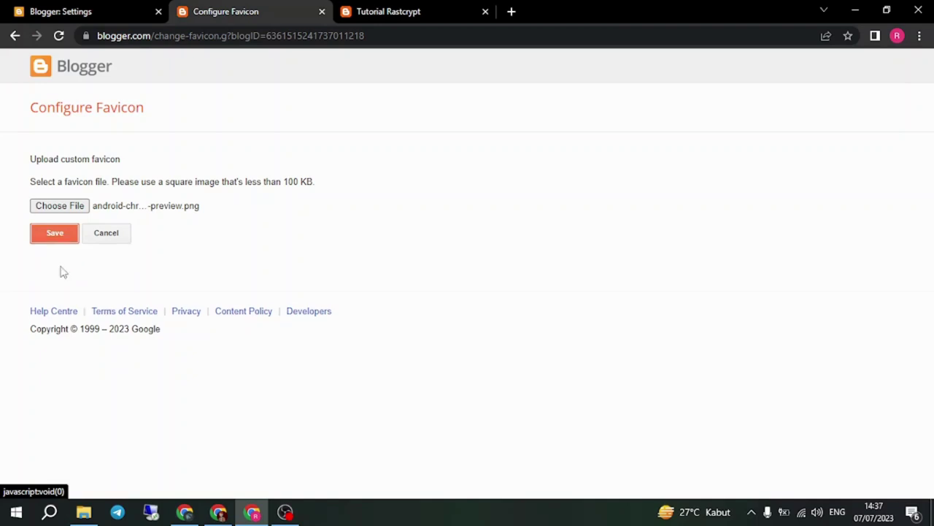
# Step: Close the favicon configuration page and reload the live Tutorial Rastcrypt blog to check its icon
pyautogui.click(313, 18)
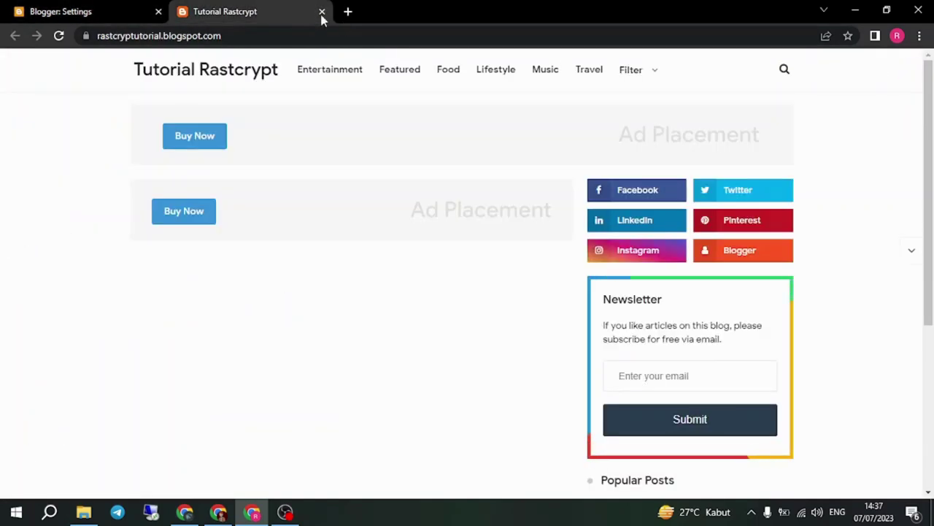
pyautogui.click(56, 36)
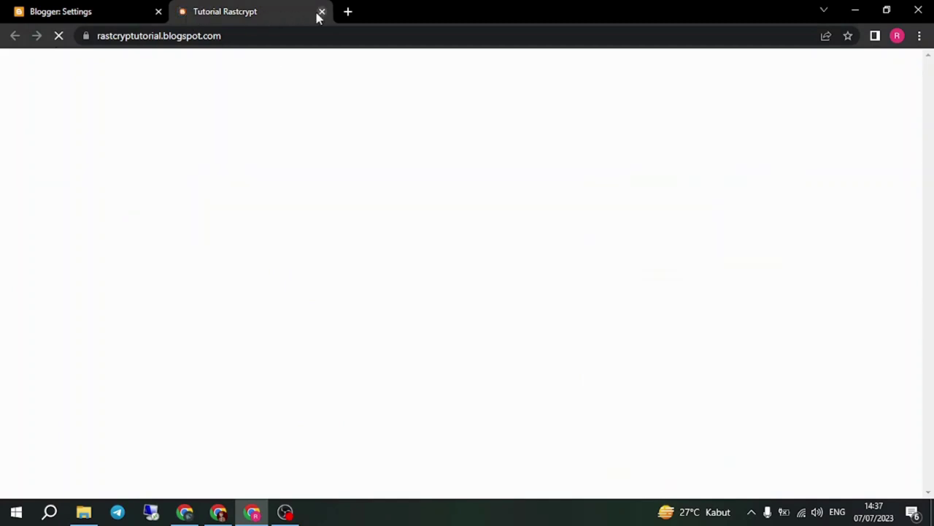
pyautogui.click(302, 34)
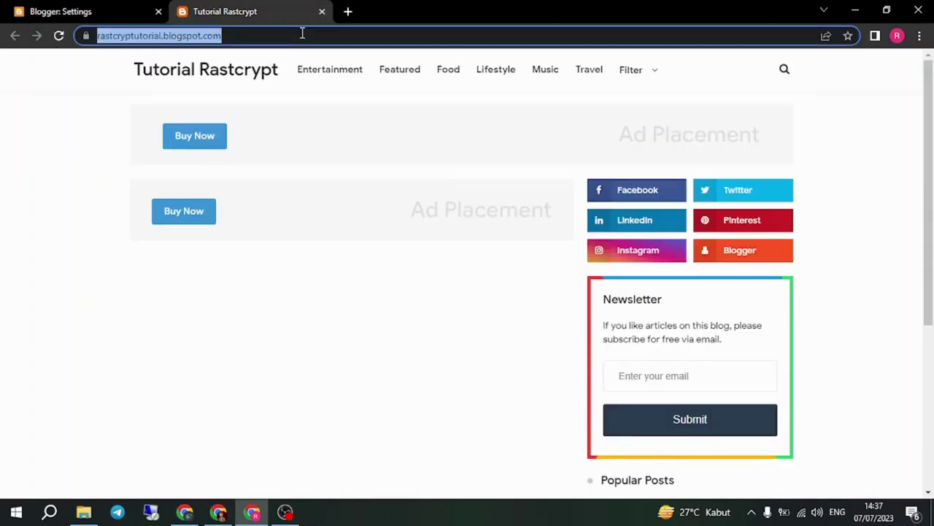
# Step: Search the web for "disclaimer online" in a new browser tab and open Privacy Policy Online's Disclaimer Generator
pyautogui.click(355, 7)
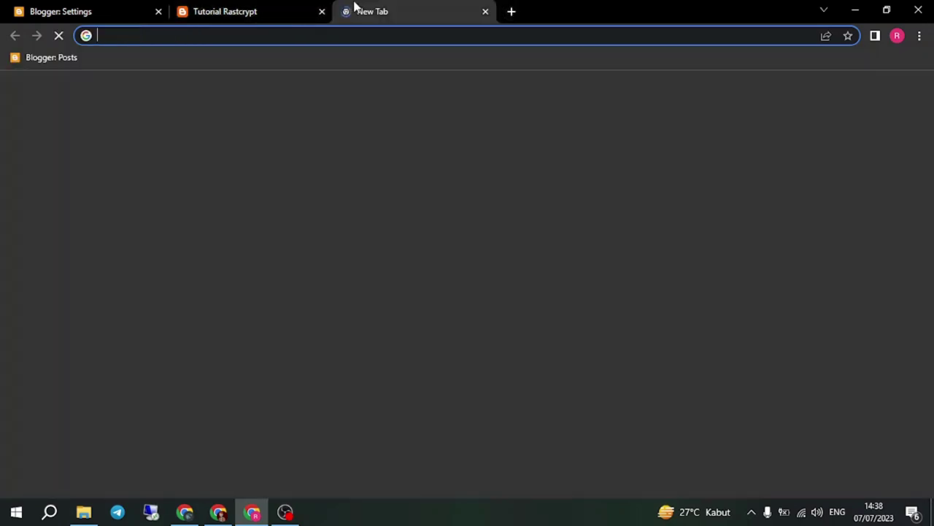
pyautogui.write('discla')
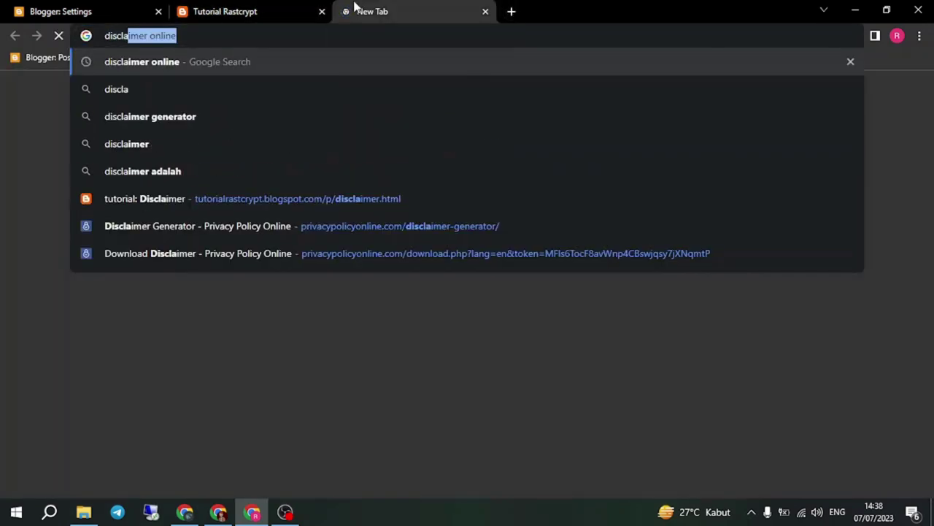
pyautogui.press('Return')
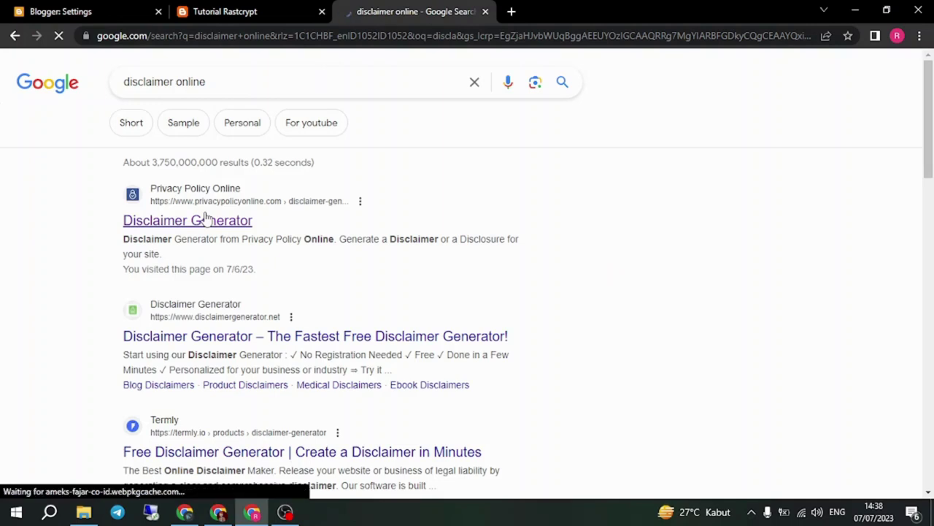
# Step: Copy the full address of the live Tutorial Rastcrypt blog and return to the Disclaimer Generator page
pyautogui.click(283, 9)
pyautogui.click(223, 35)
pyautogui.hotkey('ctrl', 'c')
pyautogui.click(255, 35)
pyautogui.doubleClick(282, 34)
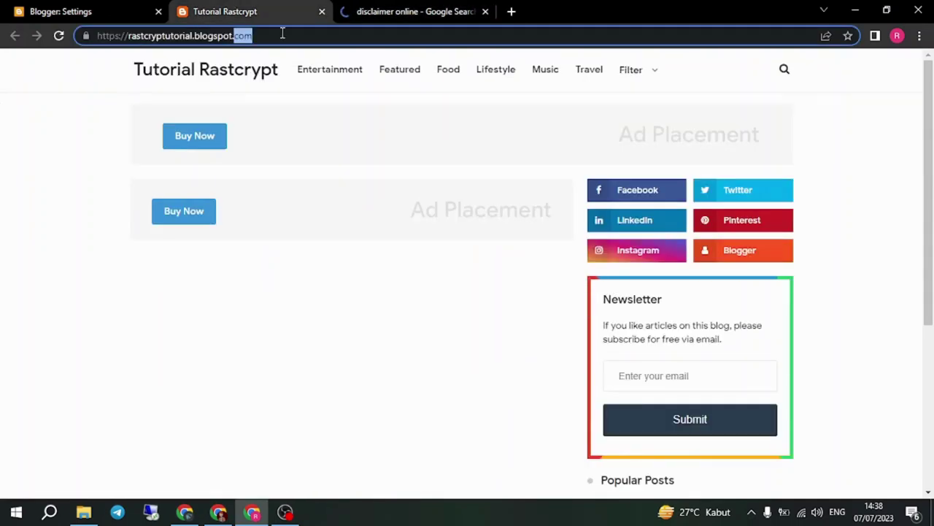
pyautogui.tripleClick(287, 33)
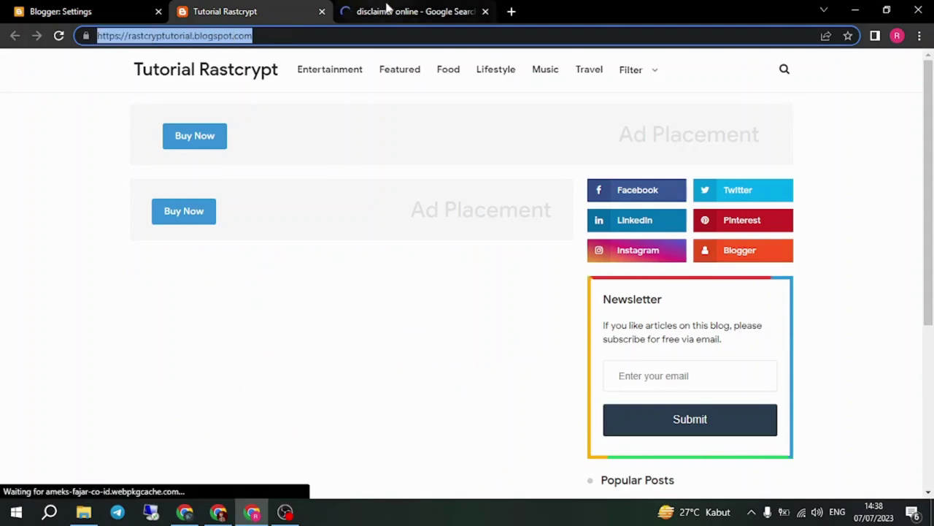
pyautogui.hotkey('ctrl', 'Tab')
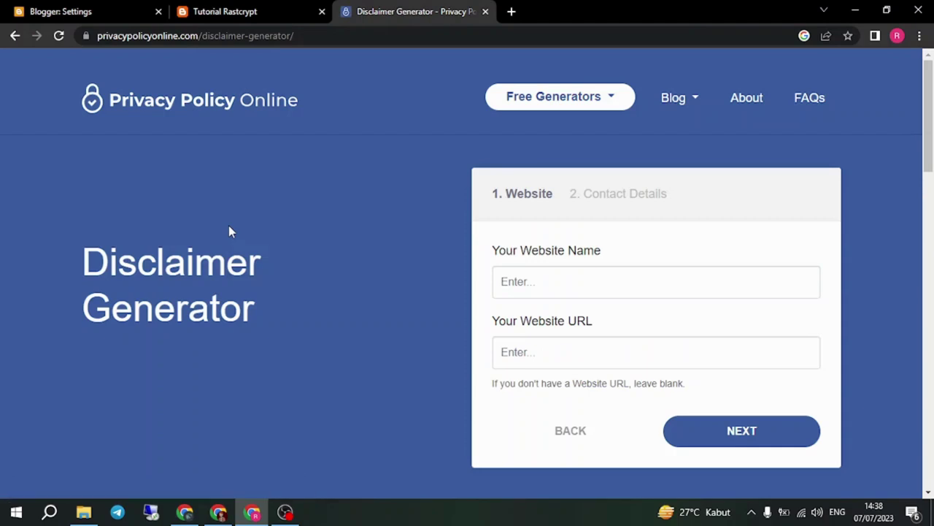
pyautogui.click(630, 285)
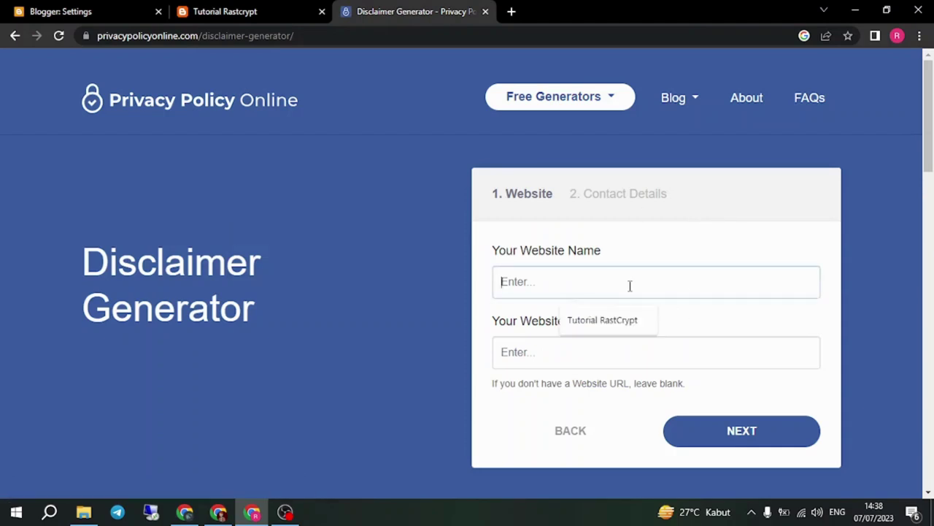
pyautogui.click(618, 319)
pyautogui.click(595, 356)
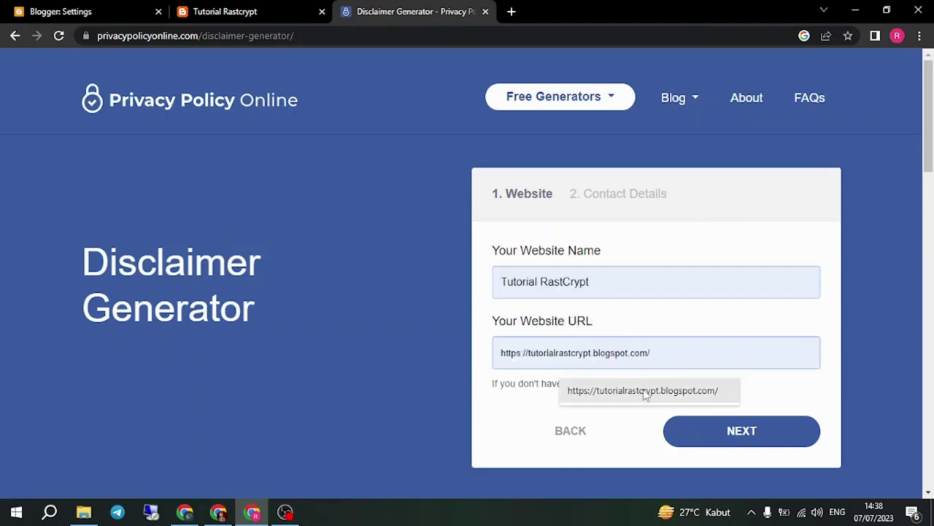
pyautogui.hotkey('ctrl', 'v')
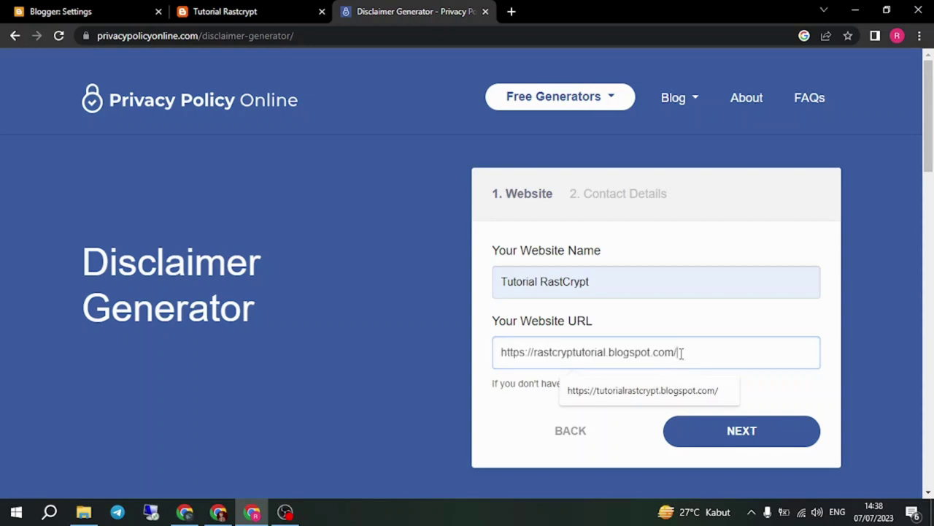
pyautogui.click(740, 432)
# Step: Complete the contact details with the contact's e-mail, country Indonesia and state Bali, and create the disclaimer
pyautogui.scroll(-2, 686, 392)
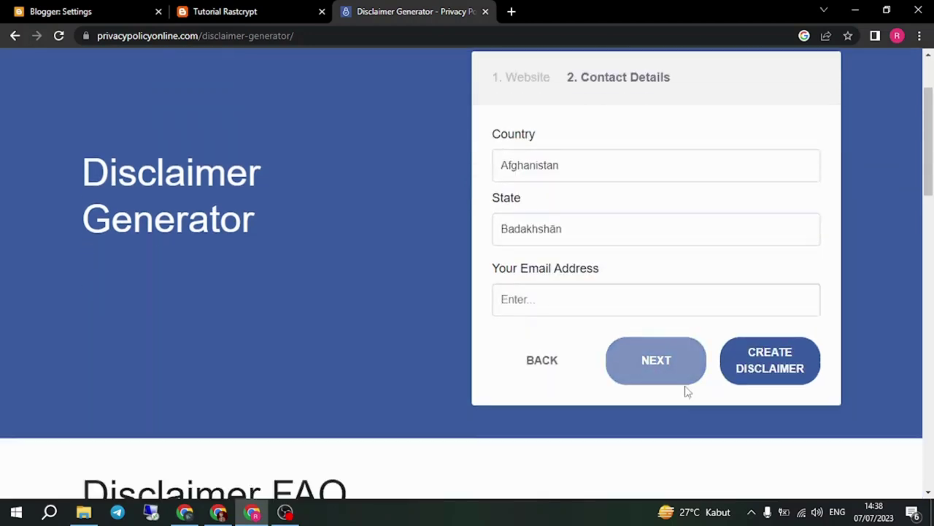
pyautogui.click(555, 301)
pyautogui.click(595, 335)
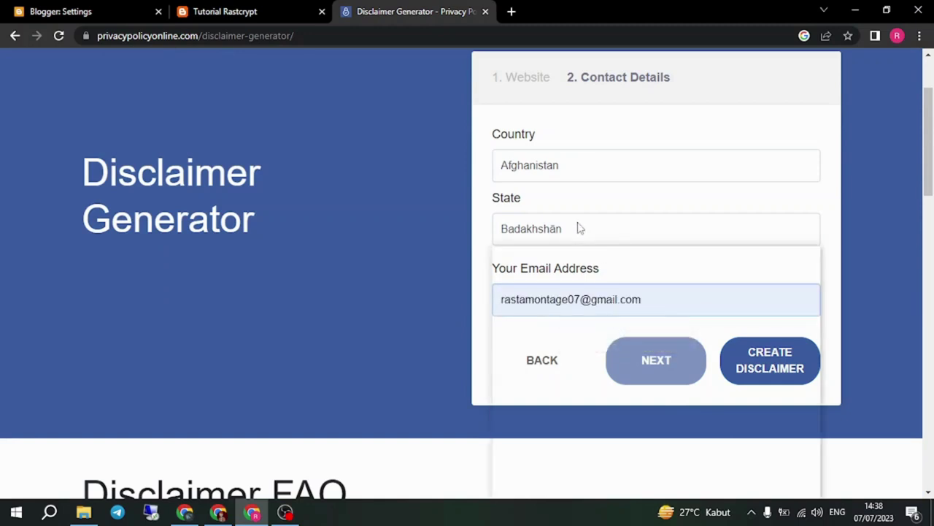
pyautogui.click(581, 228)
pyautogui.click(563, 167)
pyautogui.click(566, 166)
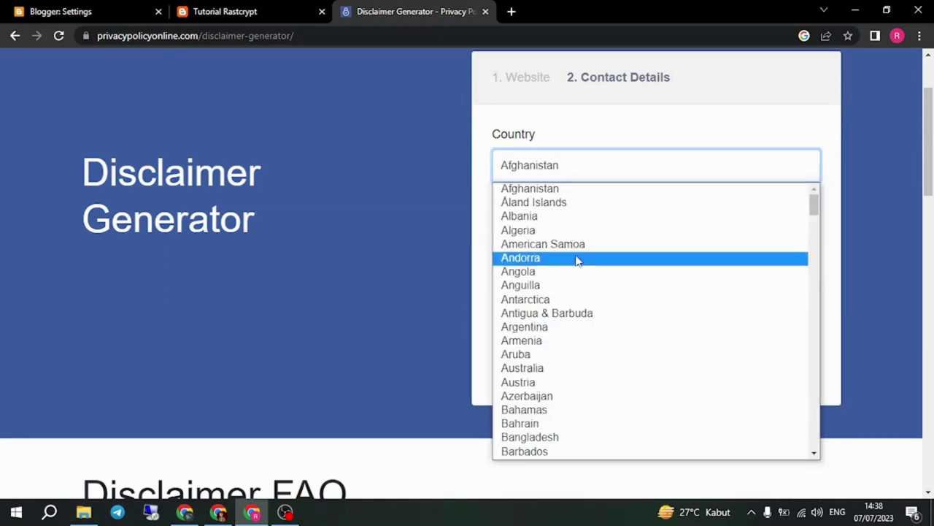
pyautogui.write('indo')
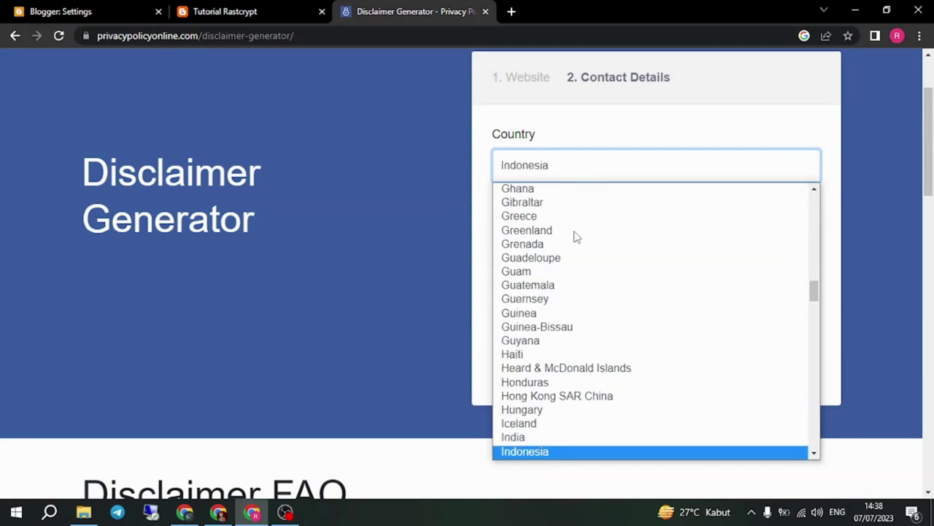
pyautogui.press('Down')
pyautogui.click(538, 440)
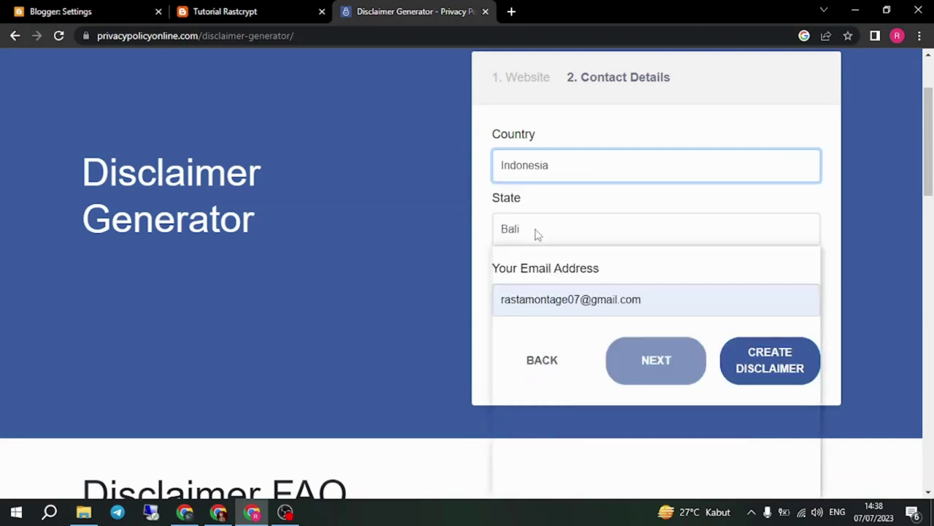
pyautogui.click(537, 233)
pyautogui.click(537, 235)
pyautogui.click(743, 362)
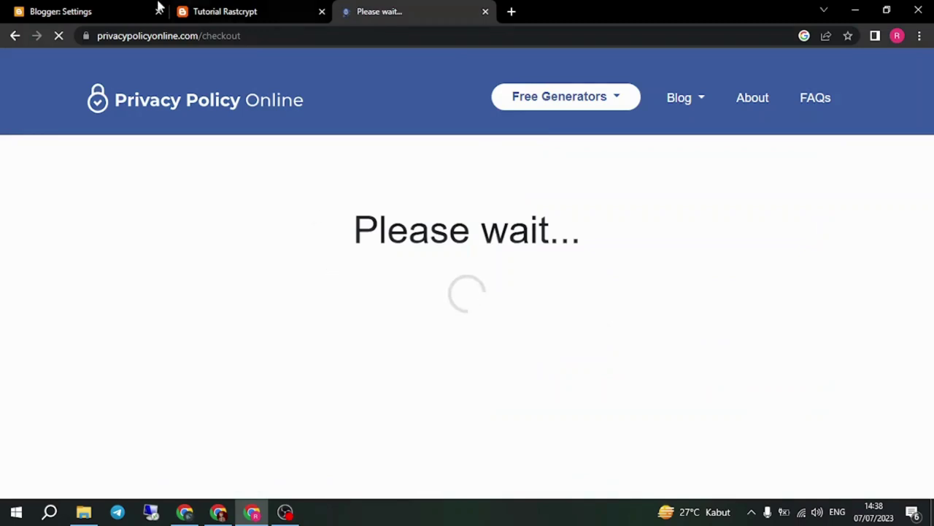
# Step: Return to Blogger and create a new page in the blog's Pages section
pyautogui.click(142, 11)
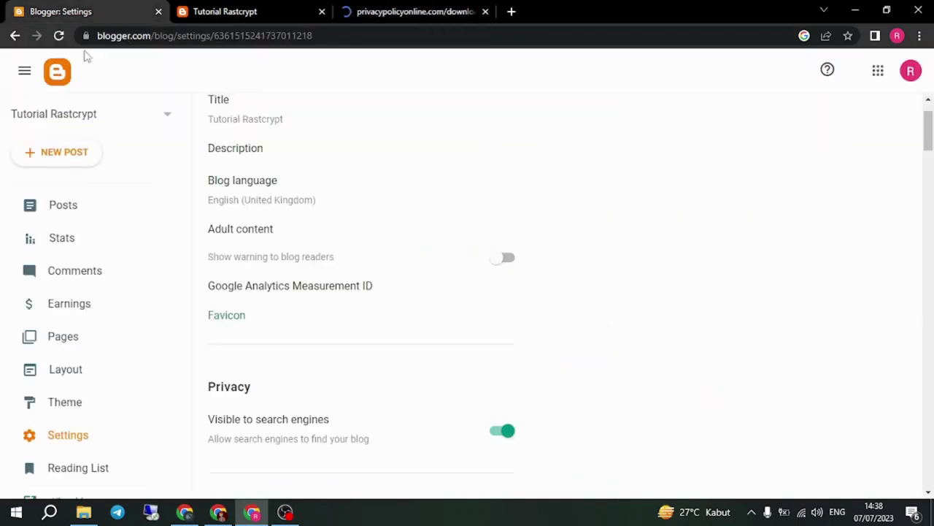
pyautogui.click(86, 340)
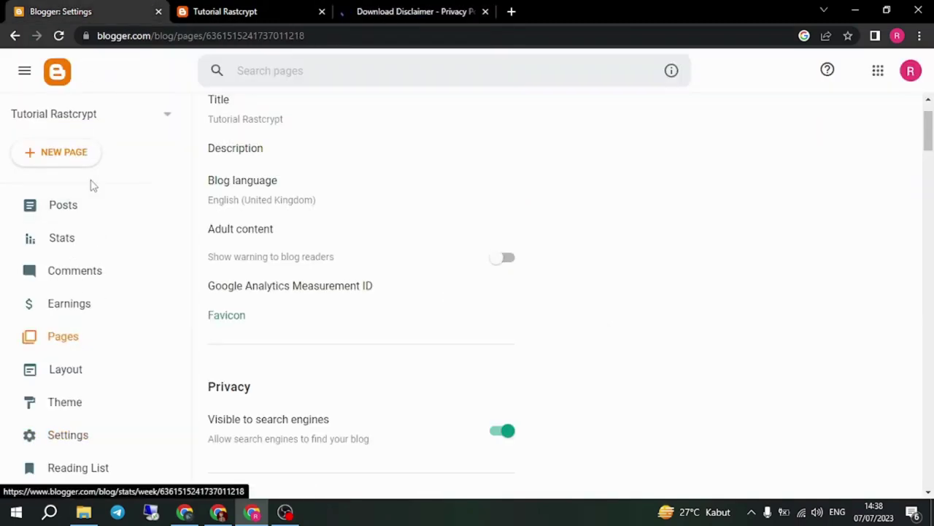
pyautogui.click(59, 155)
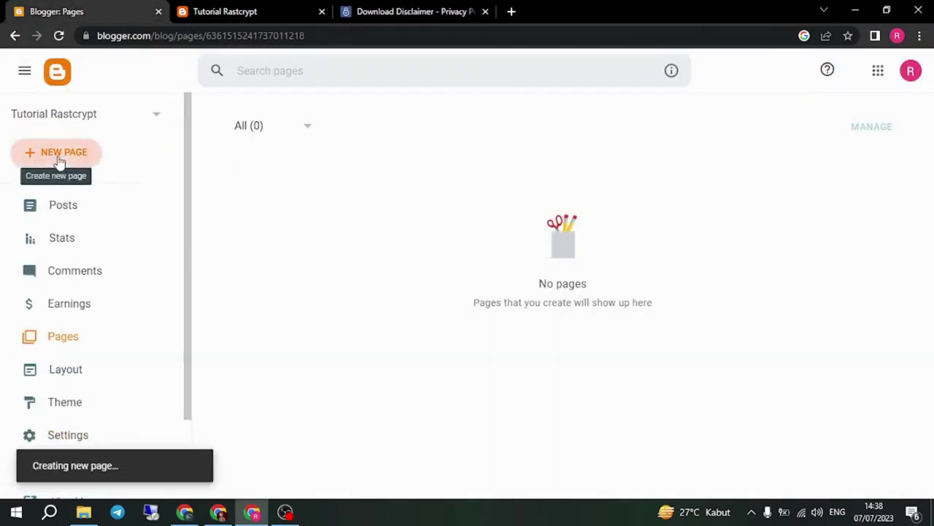
# Step: Look over the generated disclaimer's preview and HTML text on the Download Disclaimer page
pyautogui.click(385, 15)
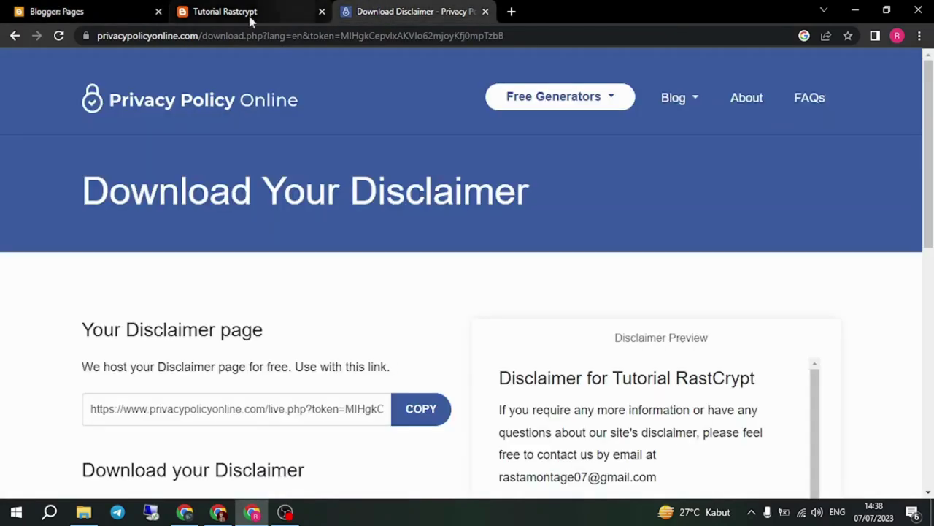
pyautogui.scroll(-3, 932, 229)
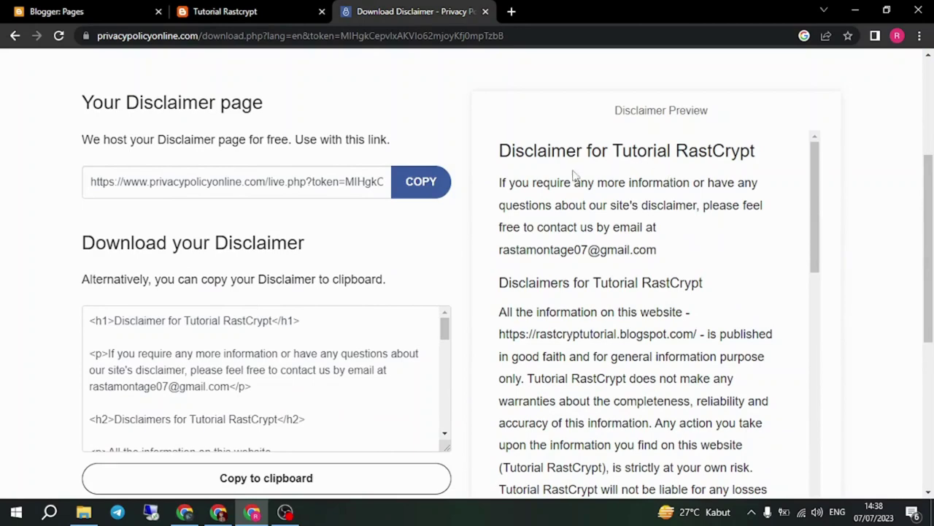
pyautogui.scroll(-5, 271, 410)
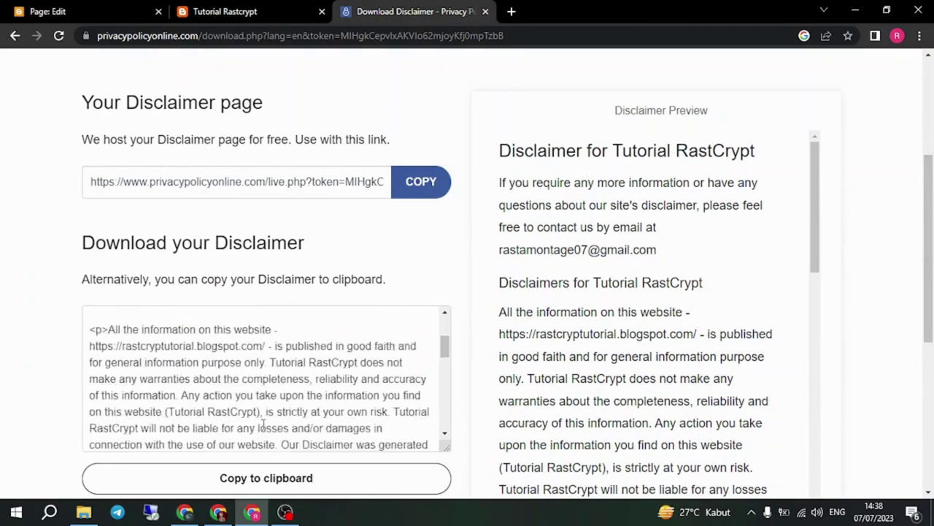
pyautogui.scroll(3, 210, 351)
# Step: Switch the new Blogger page's editor to Compose view and title the page "Disclaimer"
pyautogui.click(228, 10)
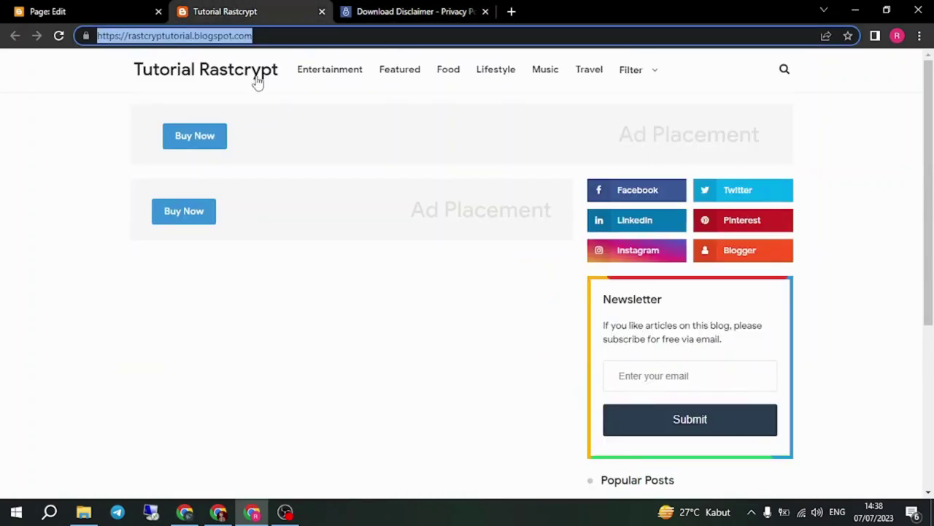
pyautogui.click(68, 10)
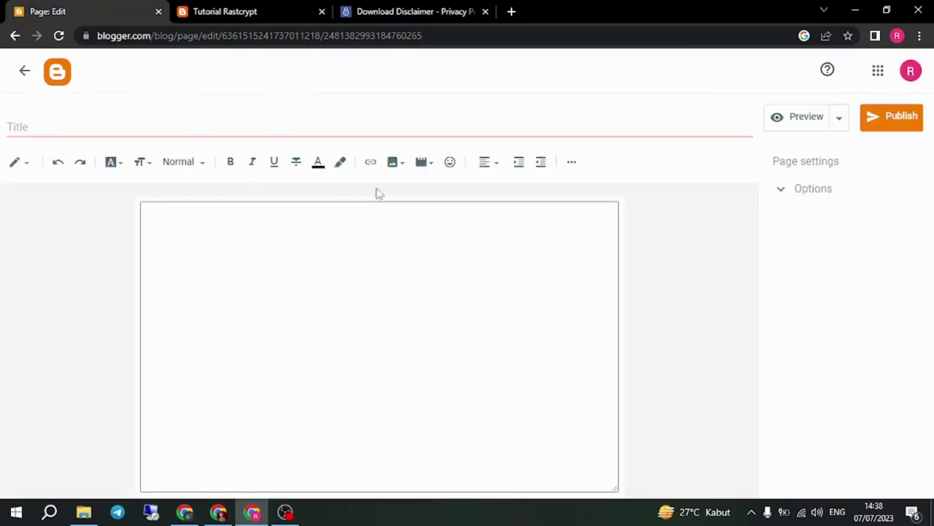
pyautogui.click(16, 162)
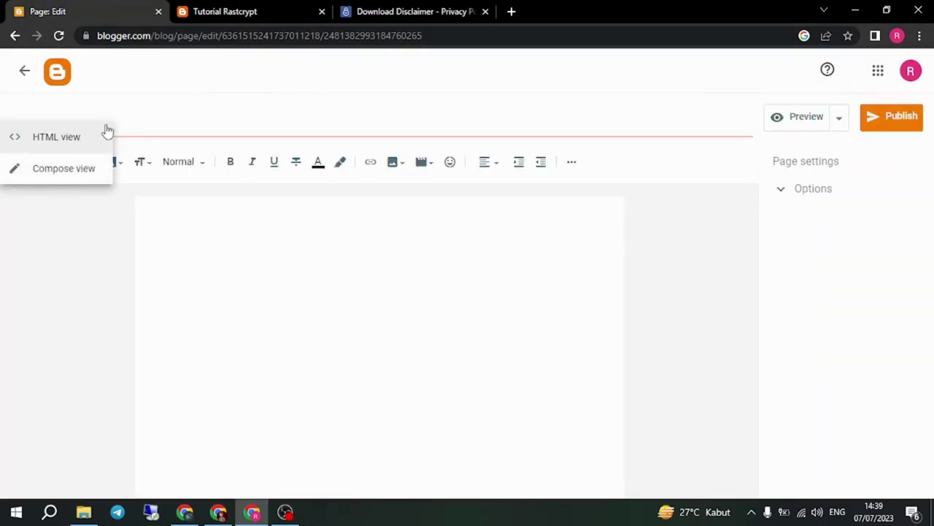
pyautogui.click(44, 174)
pyautogui.click(16, 161)
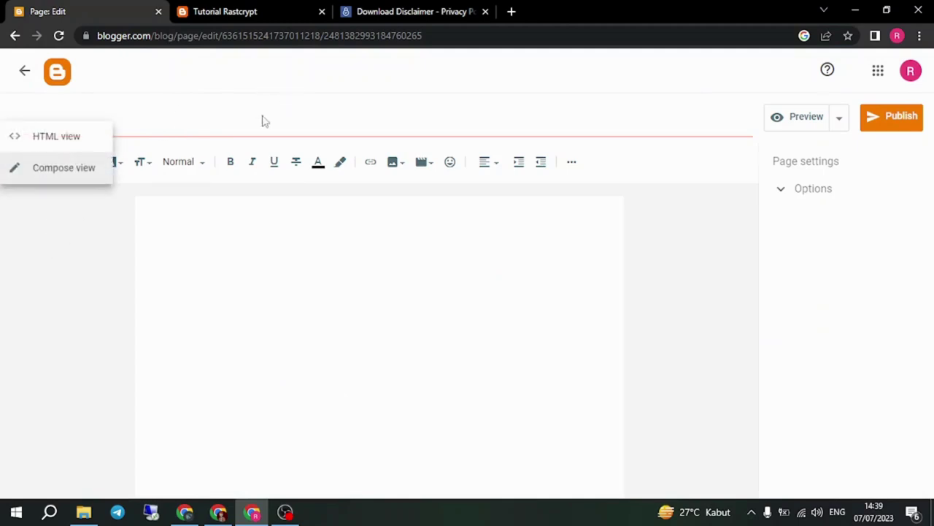
pyautogui.click(243, 130)
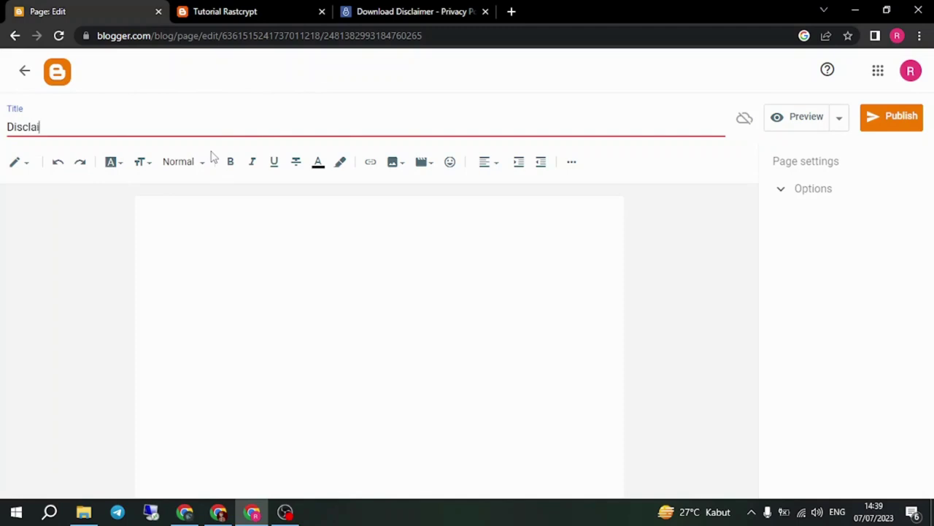
pyautogui.click(131, 207)
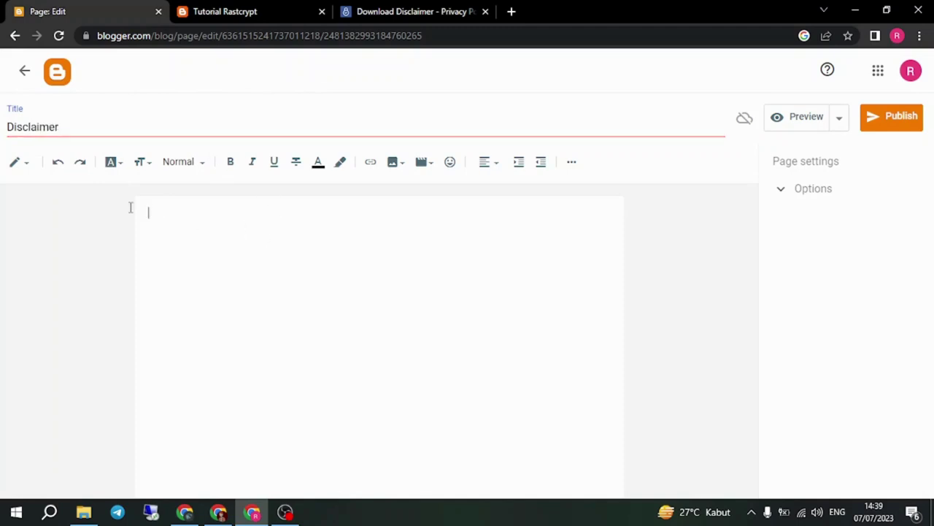
# Step: Copy the entire disclaimer text from the Disclaimer Preview, from its heading through the Update section
pyautogui.click(438, 9)
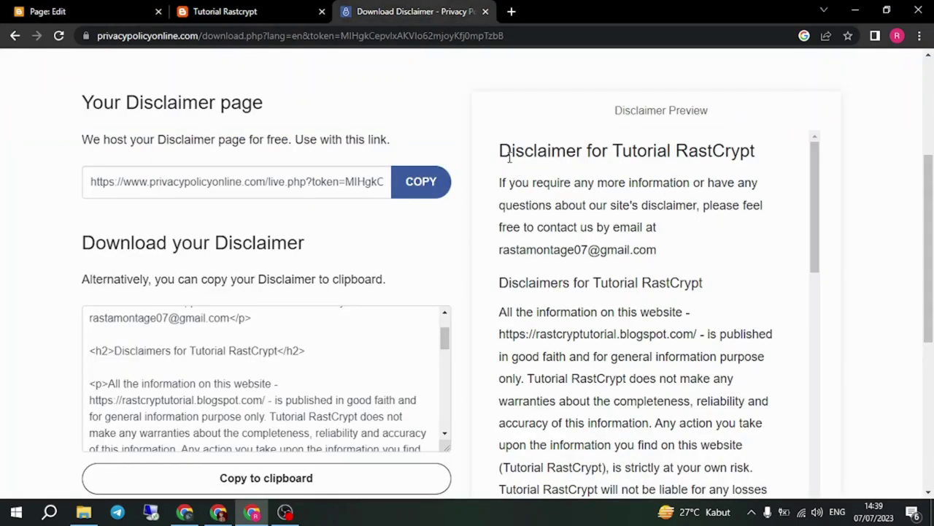
pyautogui.scroll(-3, 929, 248)
pyautogui.scroll(1, 928, 248)
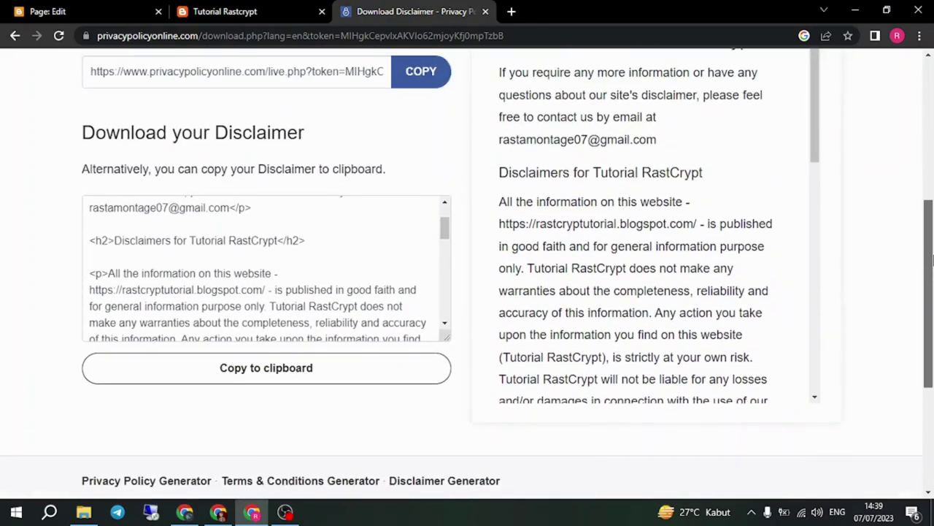
pyautogui.moveTo(931, 212); pyautogui.dragTo(931, 176)
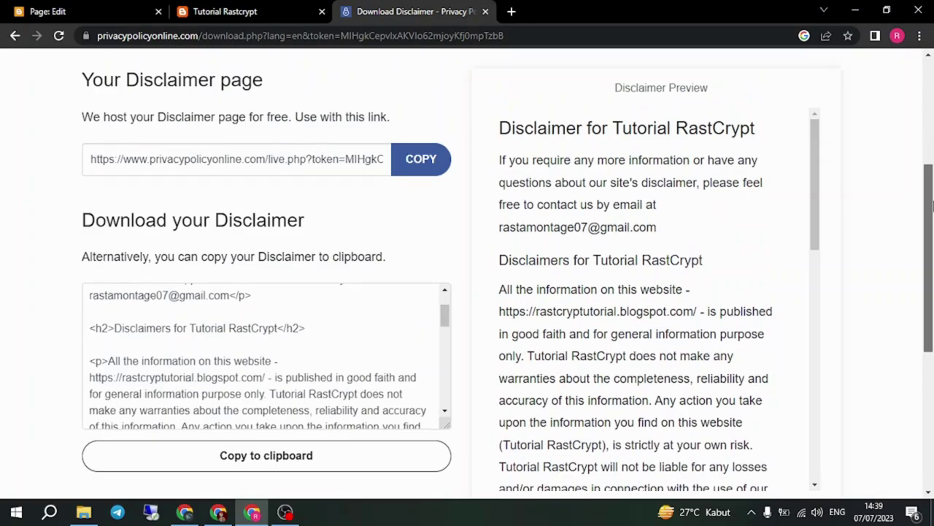
pyautogui.moveTo(505, 126); pyautogui.dragTo(753, 126)
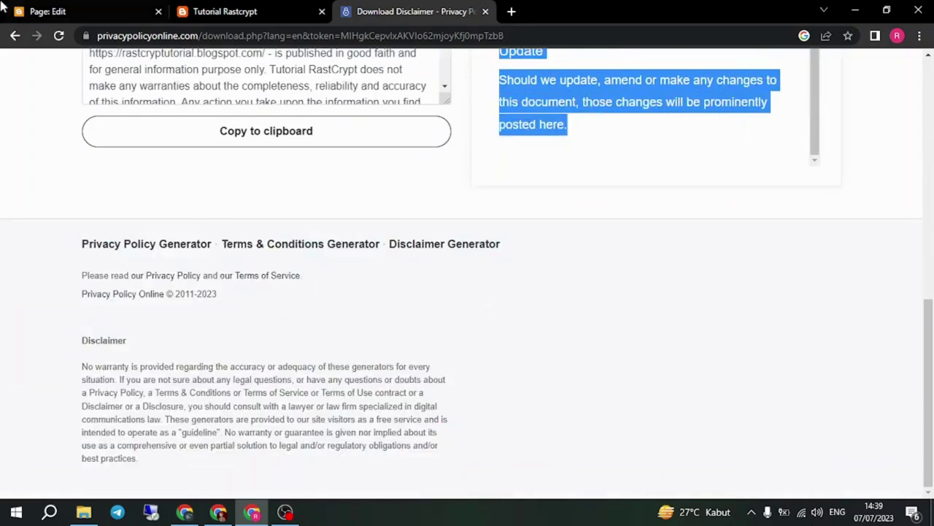
# Step: Paste the copied disclaimer text into the body of the Blogger page titled "Disclaimer" and publish the page
pyautogui.click(225, 11)
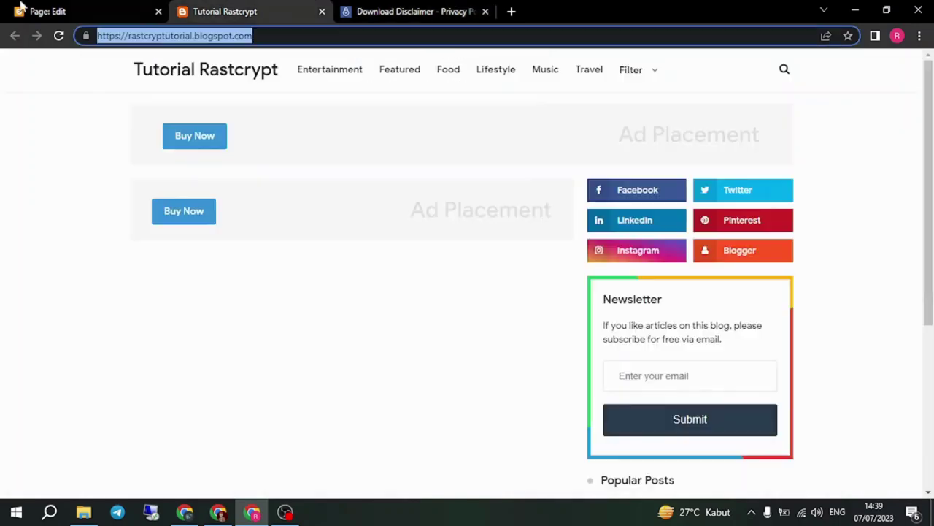
pyautogui.click(48, 11)
pyautogui.click(344, 311)
pyautogui.hotkey('ctrl', 'v')
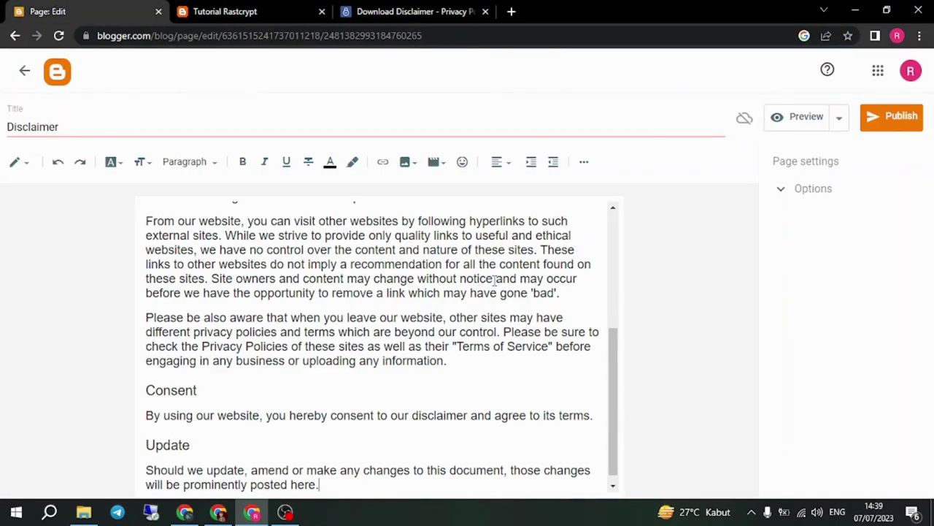
pyautogui.moveTo(619, 357); pyautogui.dragTo(639, 183)
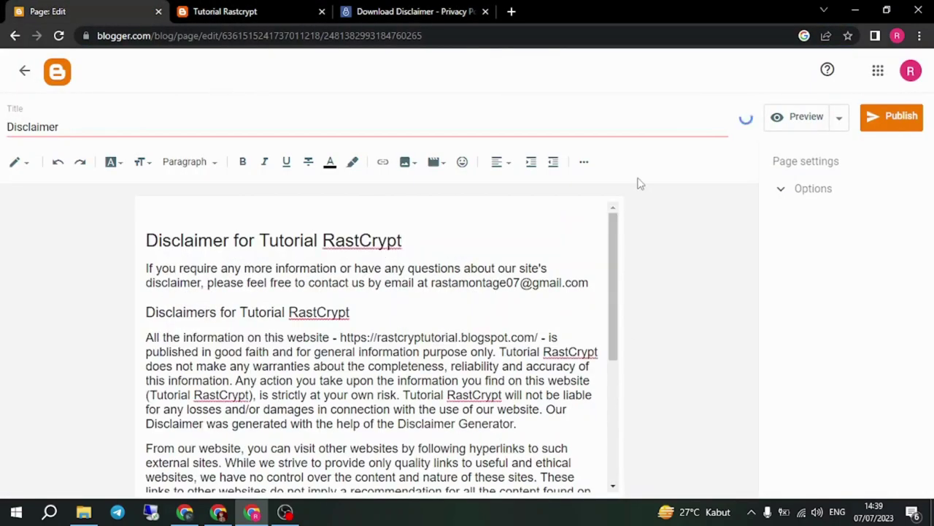
pyautogui.click(898, 117)
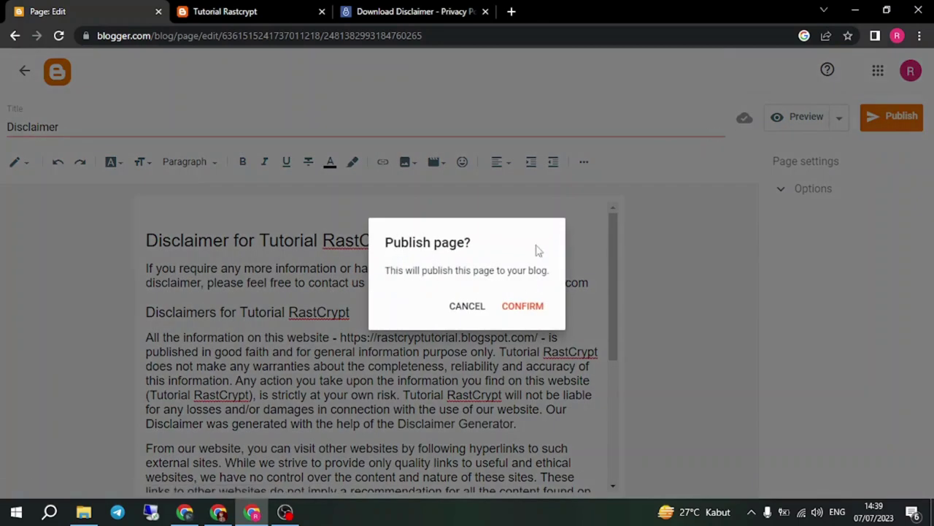
pyautogui.click(523, 308)
# Step: Return to the Privacy Policy Online site and open its Privacy Policy Generator
pyautogui.click(417, 7)
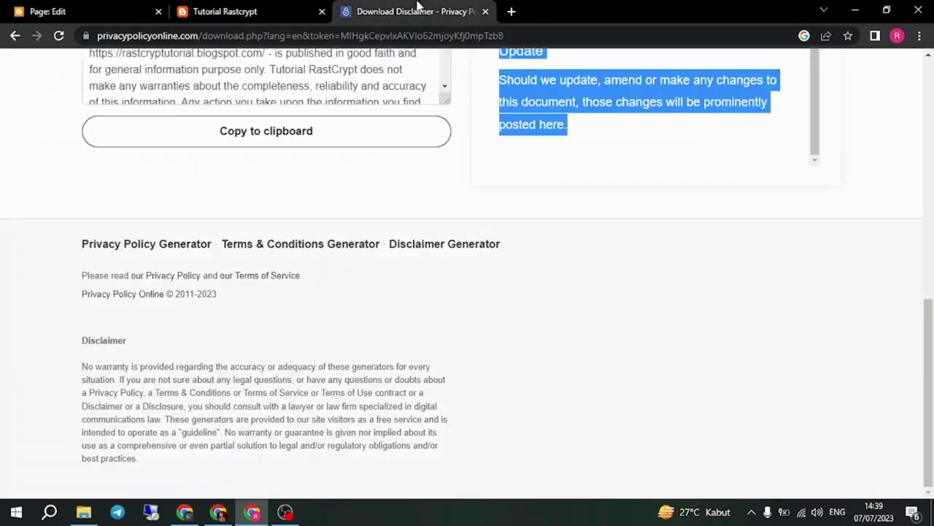
pyautogui.scroll(10, 930, 189)
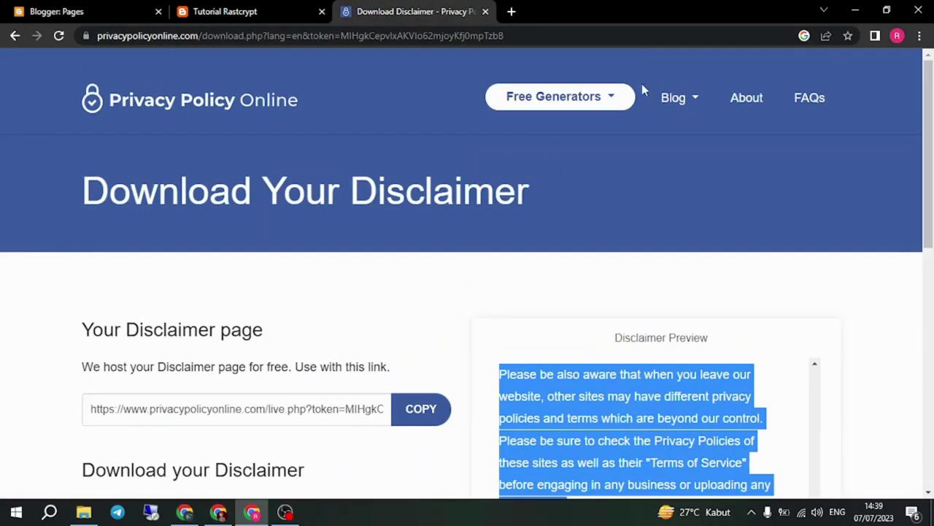
pyautogui.click(619, 100)
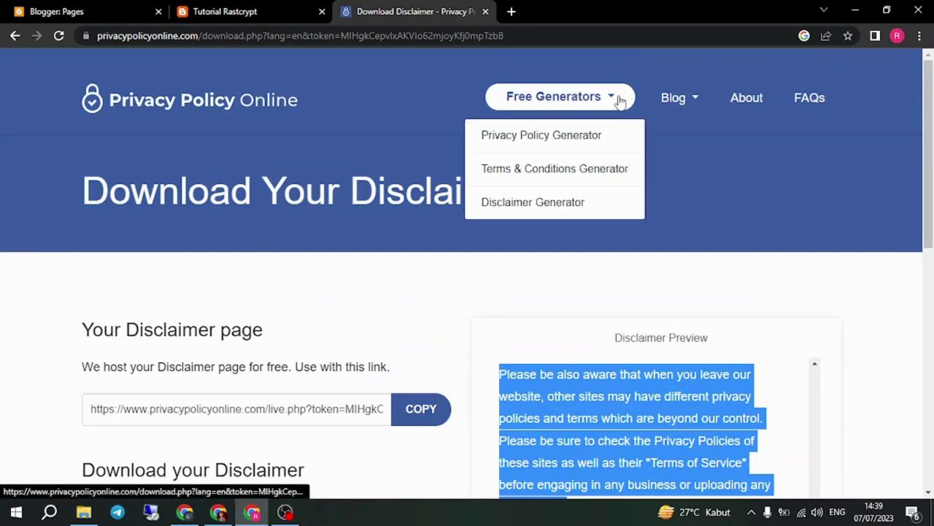
pyautogui.click(532, 140)
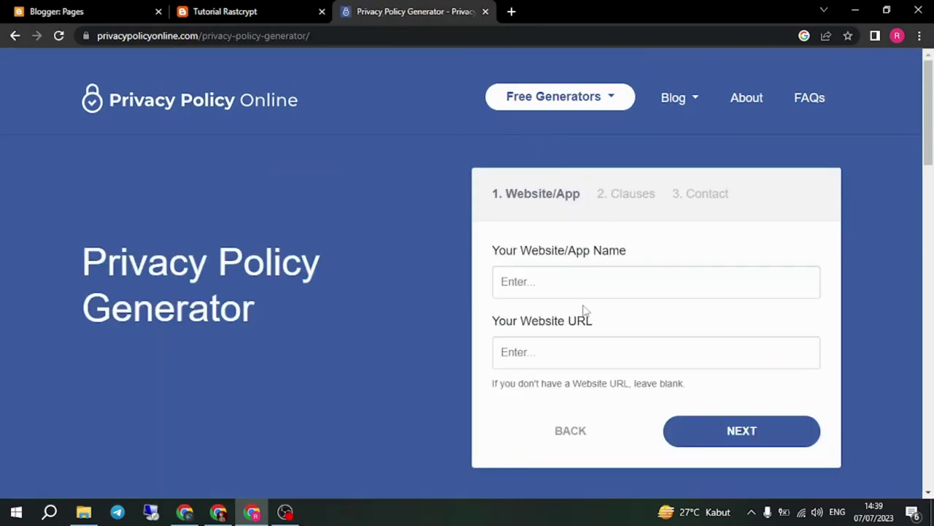
pyautogui.click(569, 295)
pyautogui.click(576, 319)
pyautogui.click(579, 355)
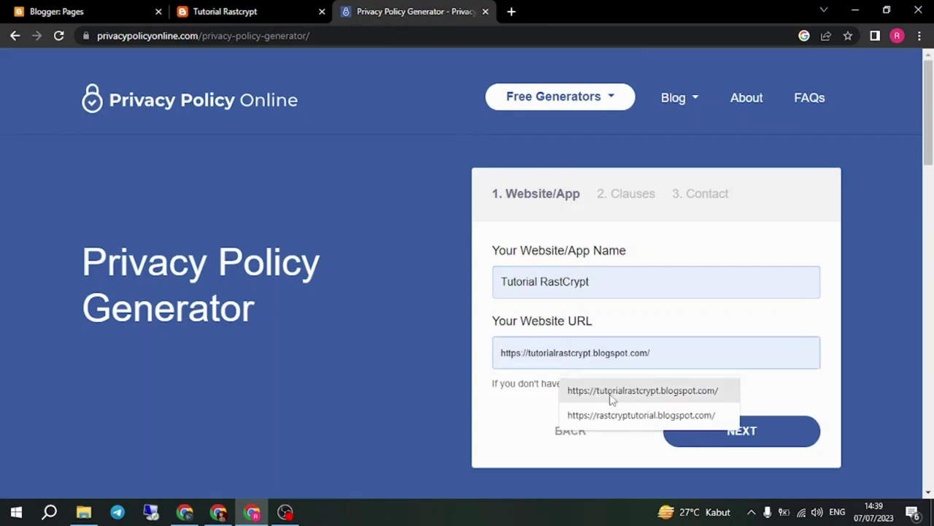
pyautogui.click(628, 424)
pyautogui.click(717, 431)
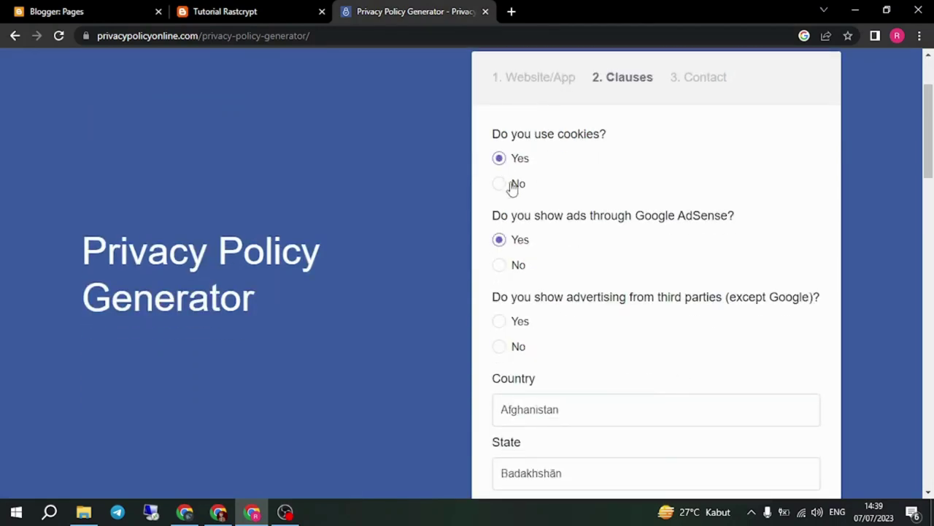
# Step: Review the cookie and Google AdSense questions, and answer Yes to showing advertising from third parties
pyautogui.moveTo(494, 144); pyautogui.dragTo(608, 135)
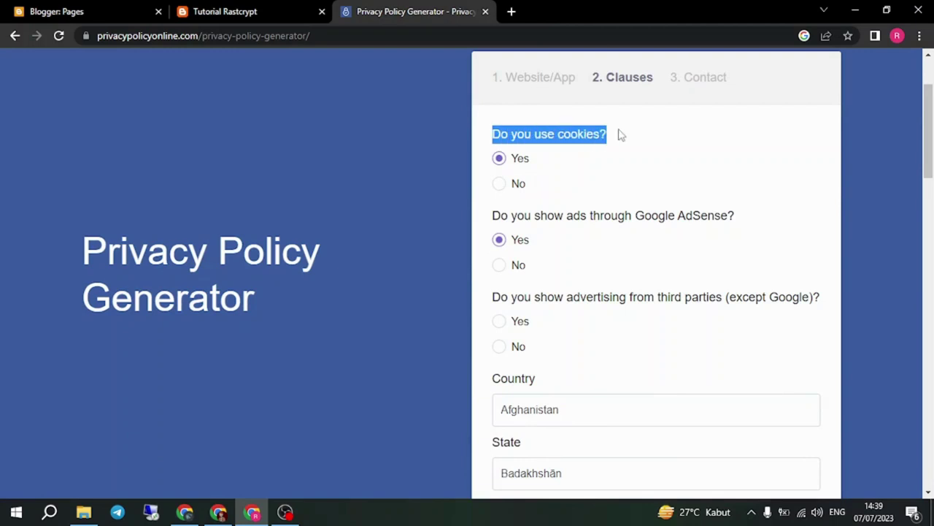
pyautogui.moveTo(494, 217); pyautogui.dragTo(726, 226)
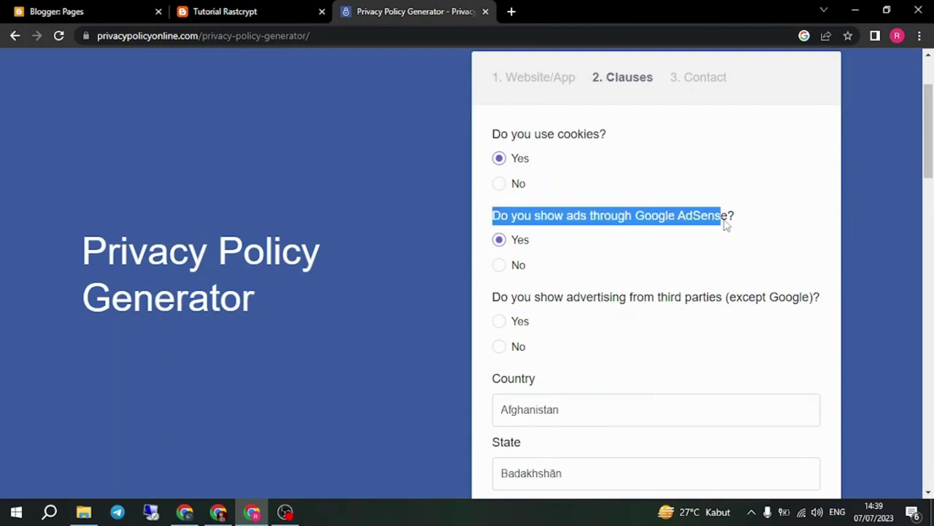
pyautogui.click(666, 241)
pyautogui.moveTo(624, 227); pyautogui.dragTo(708, 223)
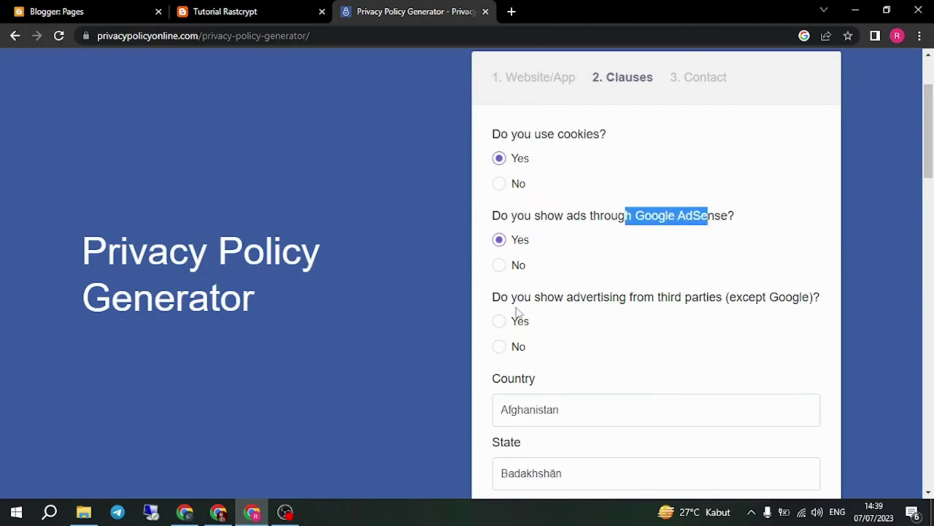
pyautogui.click(499, 323)
# Step: Set the privacy policy's country to Indonesia and state to Bali, and continue to the Contact stage
pyautogui.scroll(-1, 526, 314)
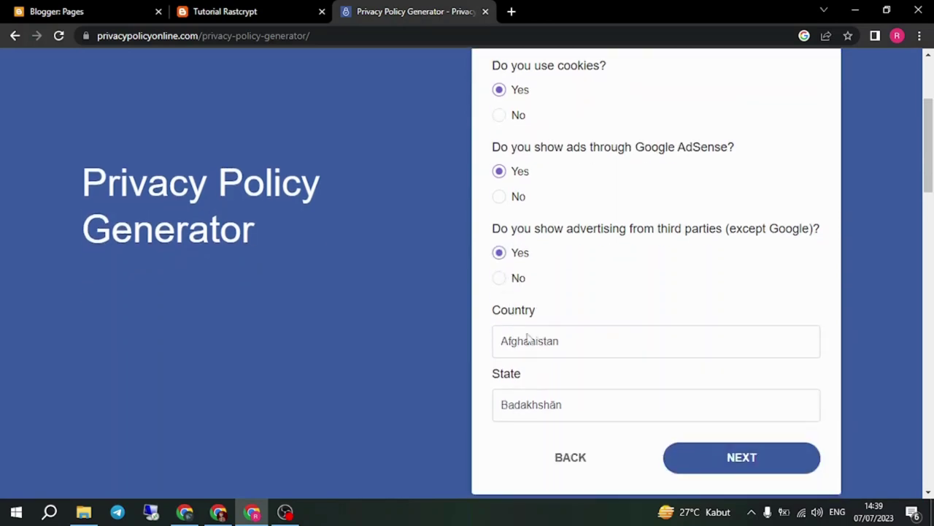
pyautogui.click(572, 351)
pyautogui.write('indo')
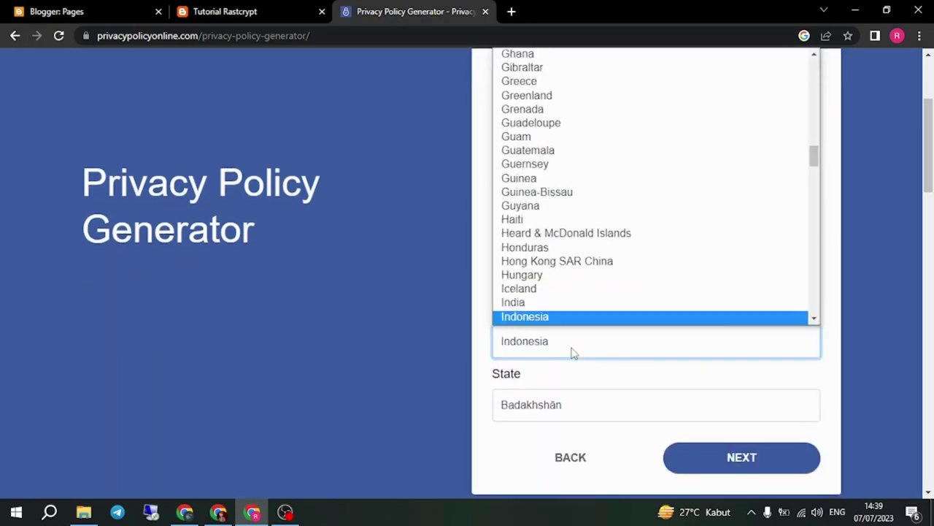
pyautogui.click(547, 289)
pyautogui.click(620, 409)
pyautogui.click(619, 408)
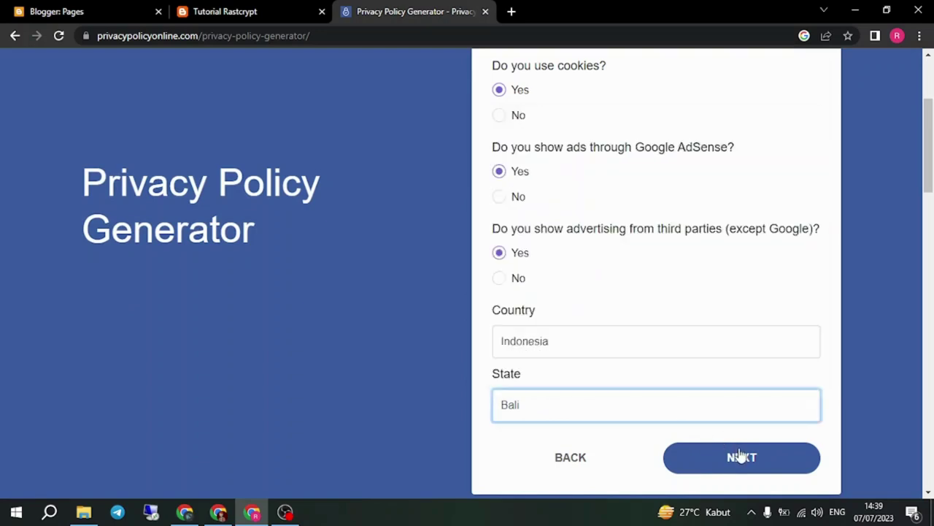
pyautogui.click(738, 457)
# Step: Fill in the contact e-mail address and create the privacy policy
pyautogui.click(696, 175)
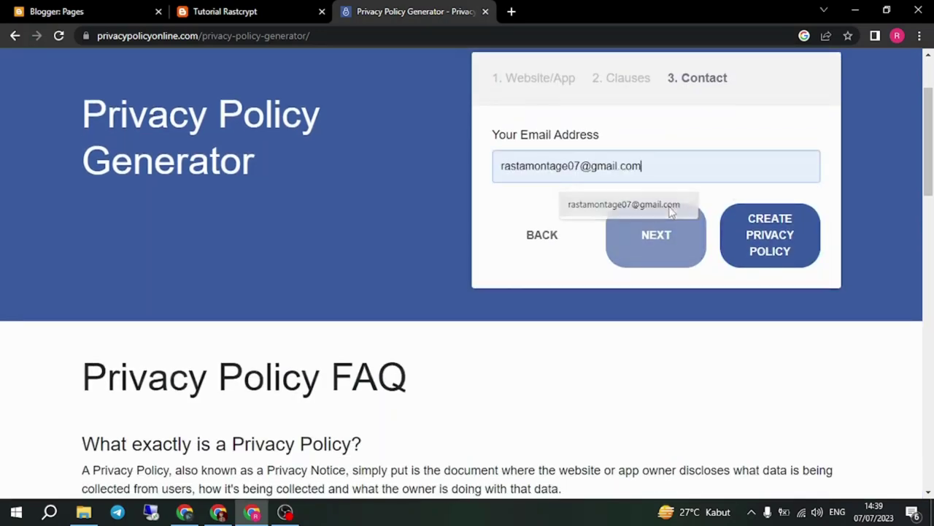
pyautogui.click(686, 197)
pyautogui.click(761, 243)
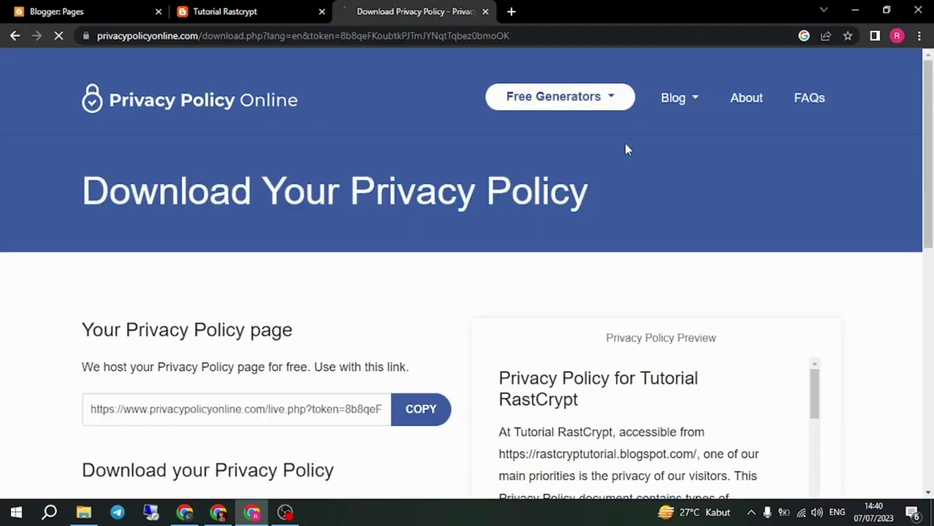
# Step: Copy the generated privacy policy's HTML code to the clipboard
pyautogui.scroll(-3, 626, 147)
pyautogui.scroll(-3, 671, 249)
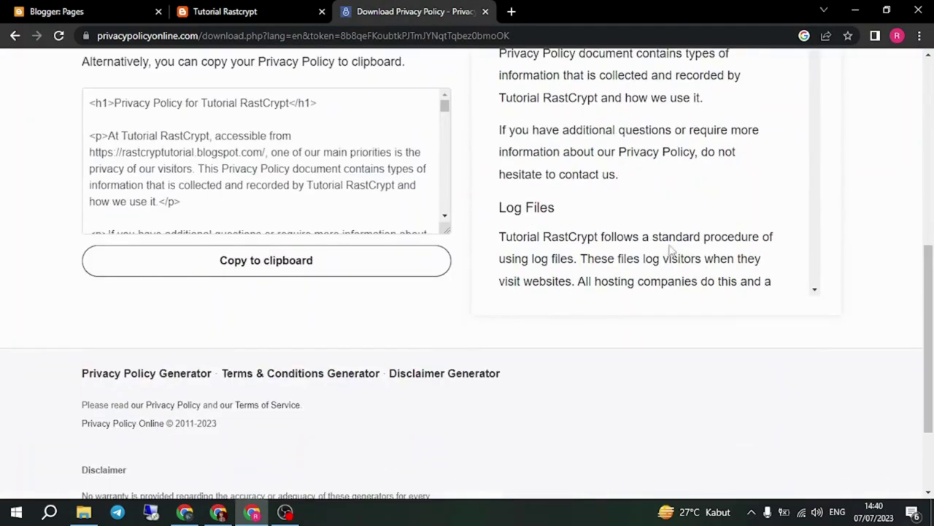
pyautogui.click(272, 260)
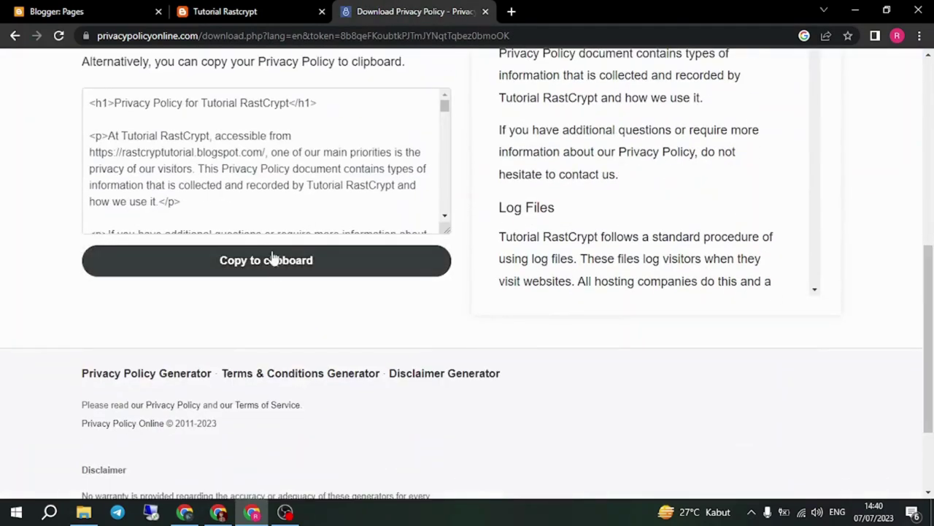
# Step: Create another Blogger page, switch its editor to HTML view, and title it "Privacy And Policy"
pyautogui.click(26, 8)
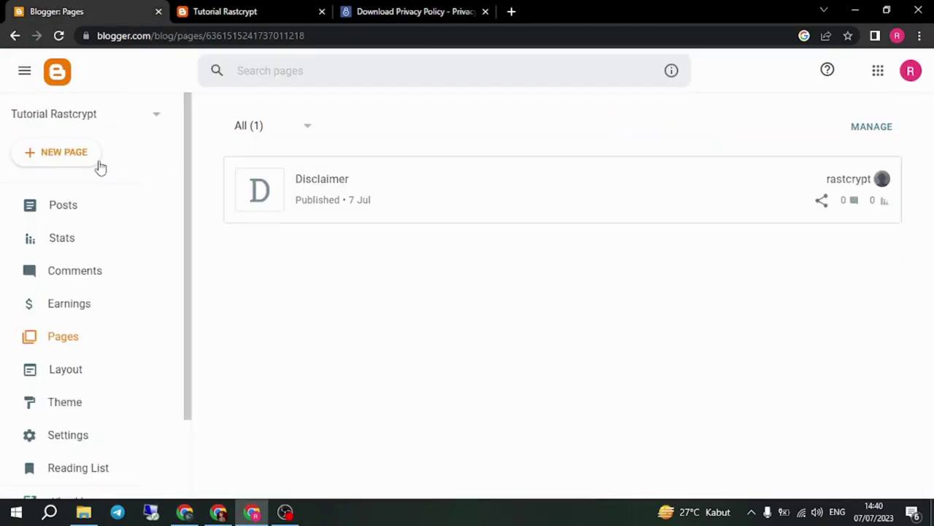
pyautogui.click(82, 150)
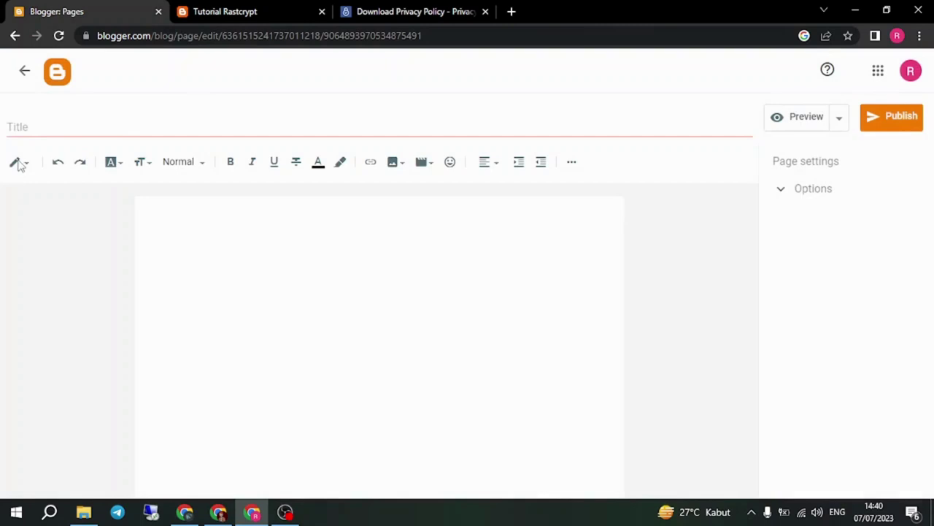
pyautogui.click(18, 163)
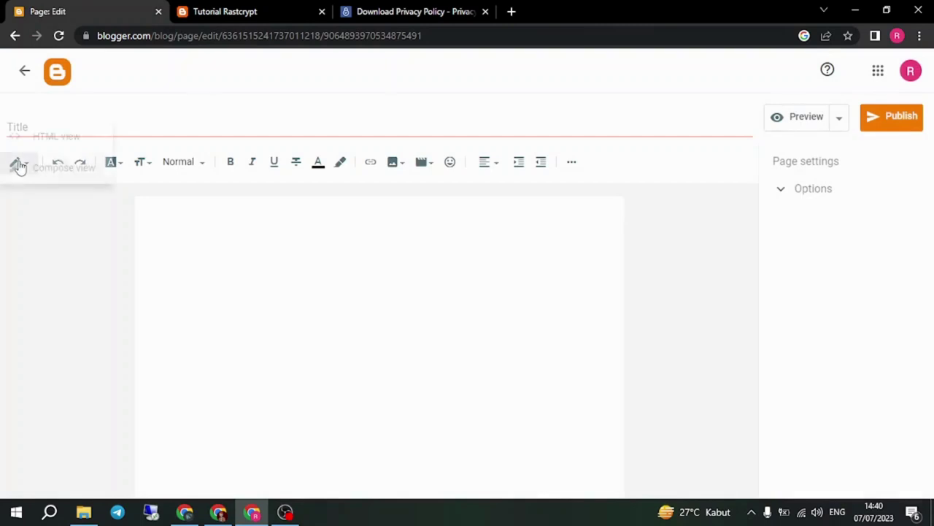
pyautogui.click(55, 135)
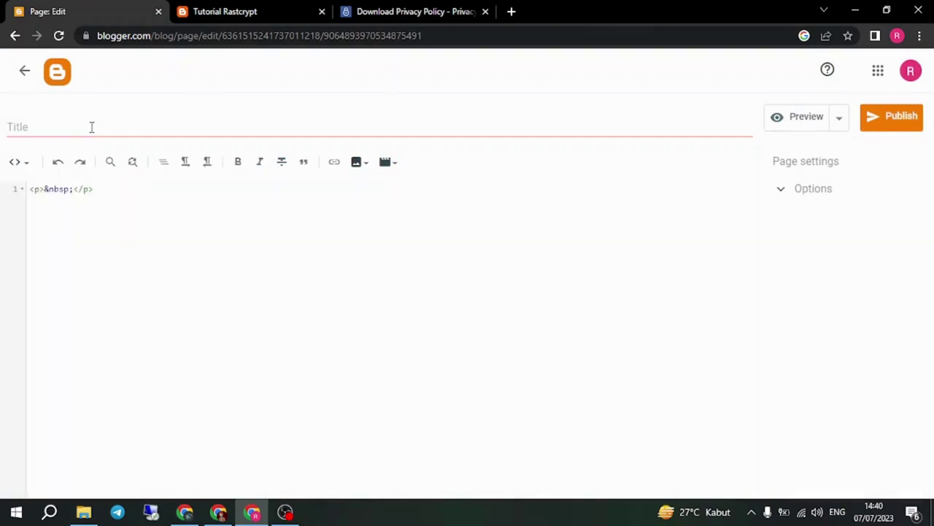
pyautogui.click(92, 127)
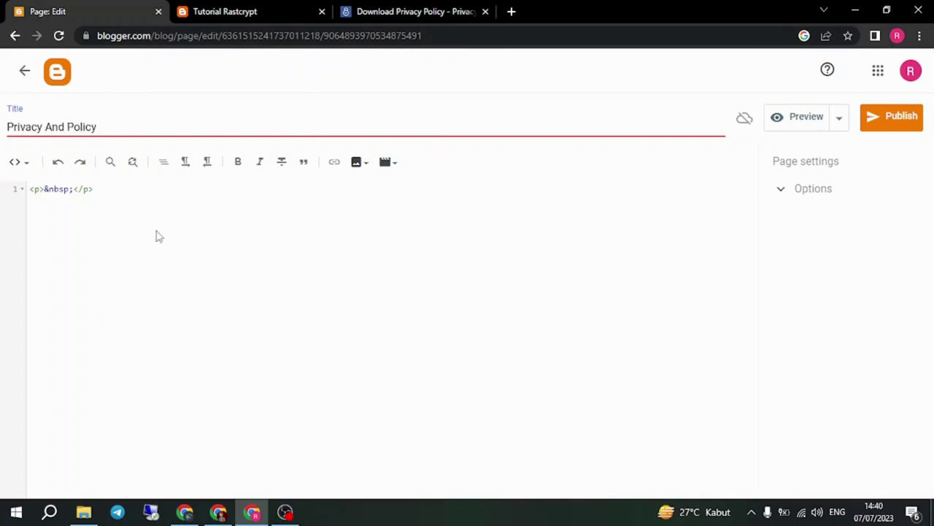
# Step: Replace the placeholder paragraph code with the copied privacy policy HTML and publish the page
pyautogui.moveTo(156, 236); pyautogui.dragTo(5, 192)
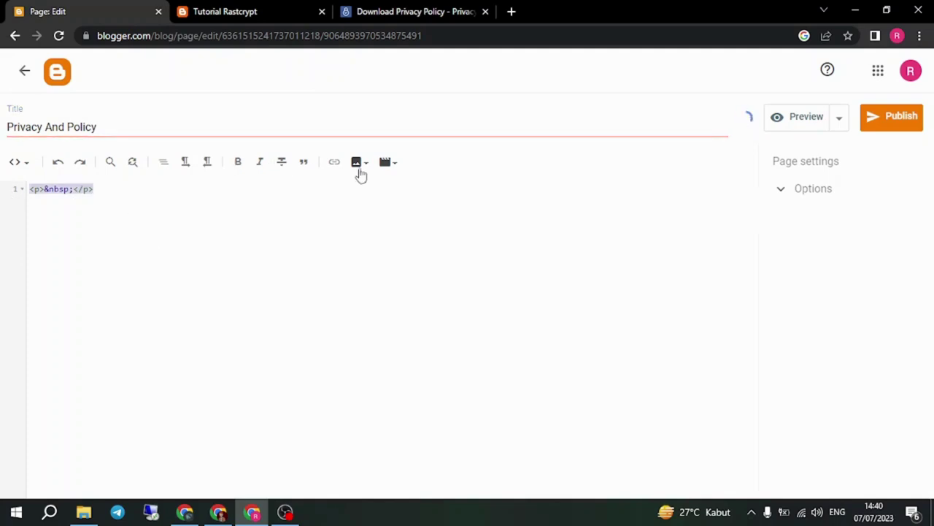
pyautogui.hotkey('ctrl', 'v')
pyautogui.click(892, 117)
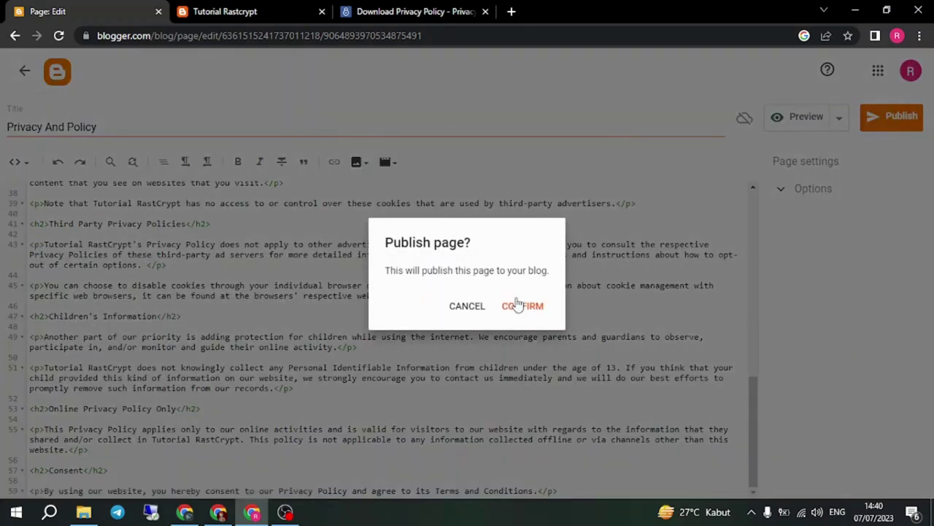
pyautogui.click(521, 304)
# Step: Go back to the Privacy Policy Online site and open its Terms & Conditions Generator
pyautogui.click(428, 10)
pyautogui.moveTo(932, 318); pyautogui.dragTo(918, 80)
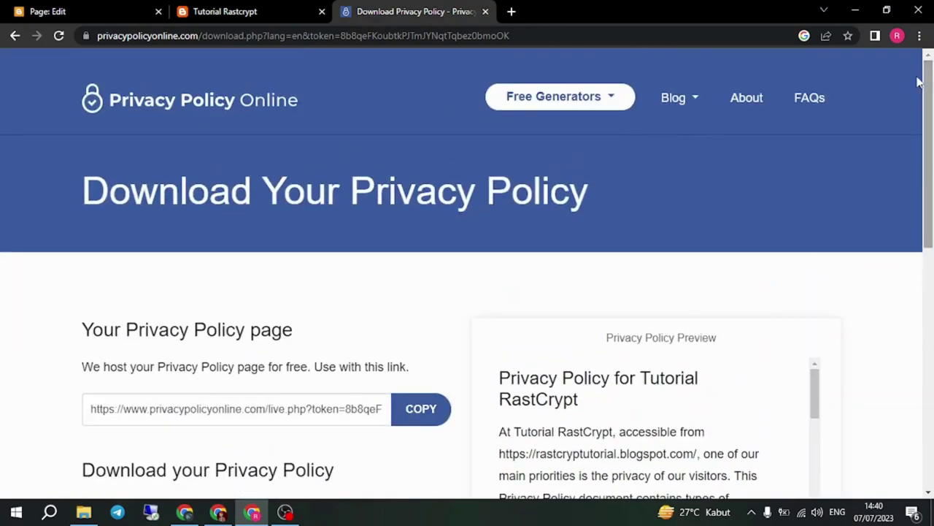
pyautogui.click(574, 105)
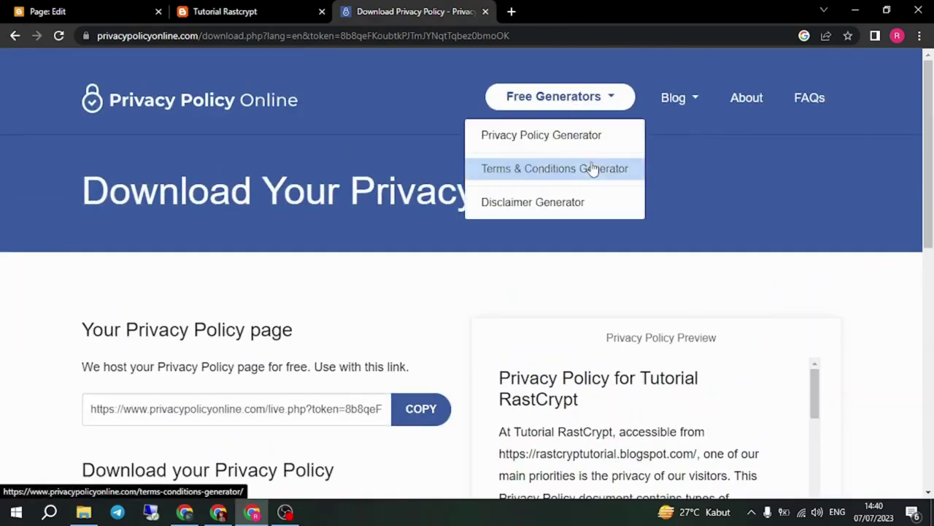
pyautogui.click(594, 168)
pyautogui.click(608, 286)
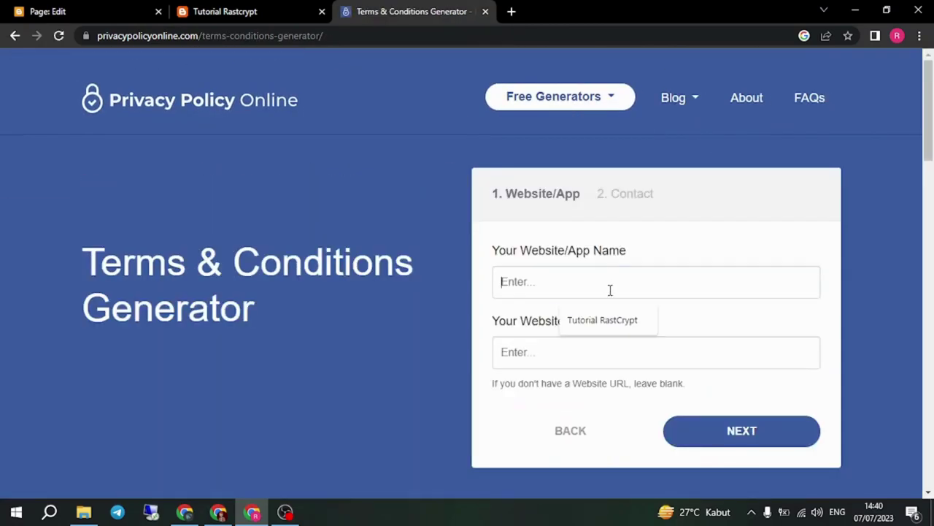
pyautogui.click(609, 321)
pyautogui.click(612, 351)
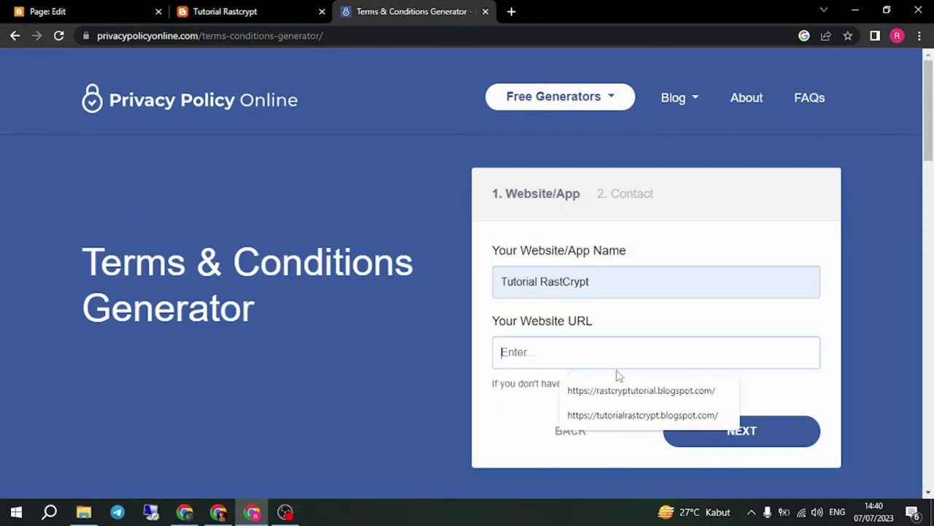
pyautogui.click(648, 394)
pyautogui.click(679, 430)
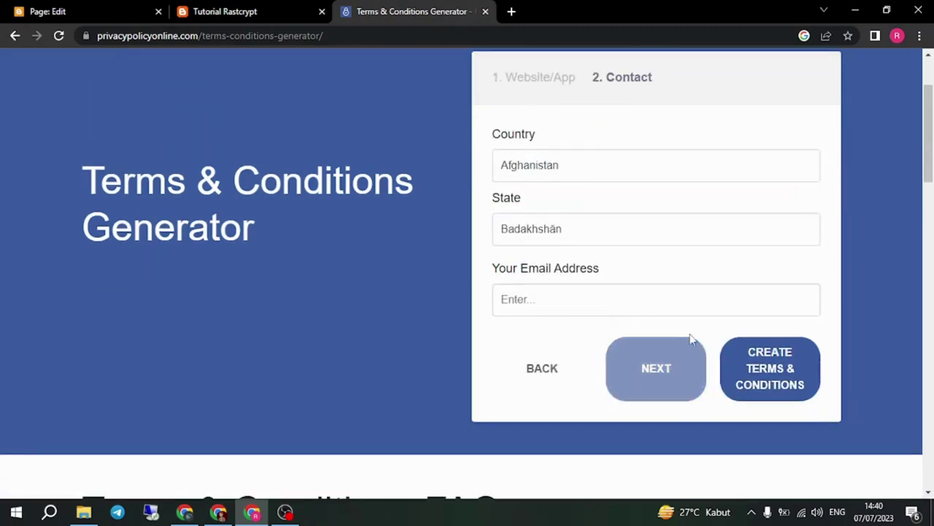
# Step: Fill in the contact e-mail, set the country to Iceland, and create the terms and conditions
pyautogui.click(661, 308)
pyautogui.click(587, 332)
pyautogui.click(547, 166)
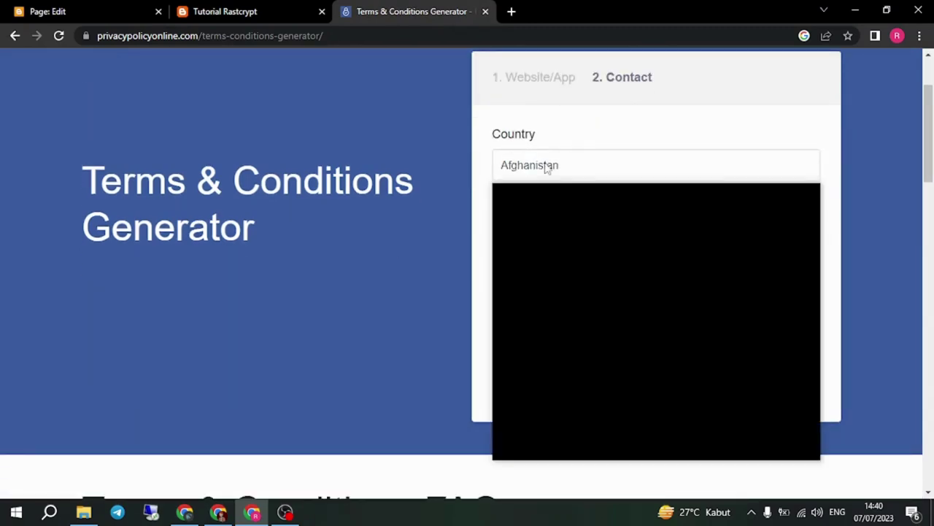
pyautogui.write('i')
pyautogui.scroll(-1, 555, 200)
pyautogui.click(563, 468)
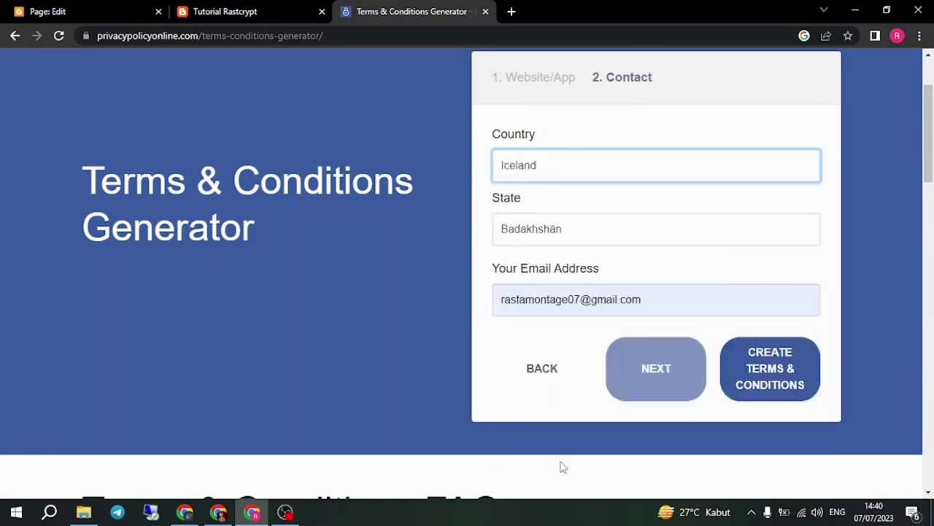
pyautogui.click(766, 319)
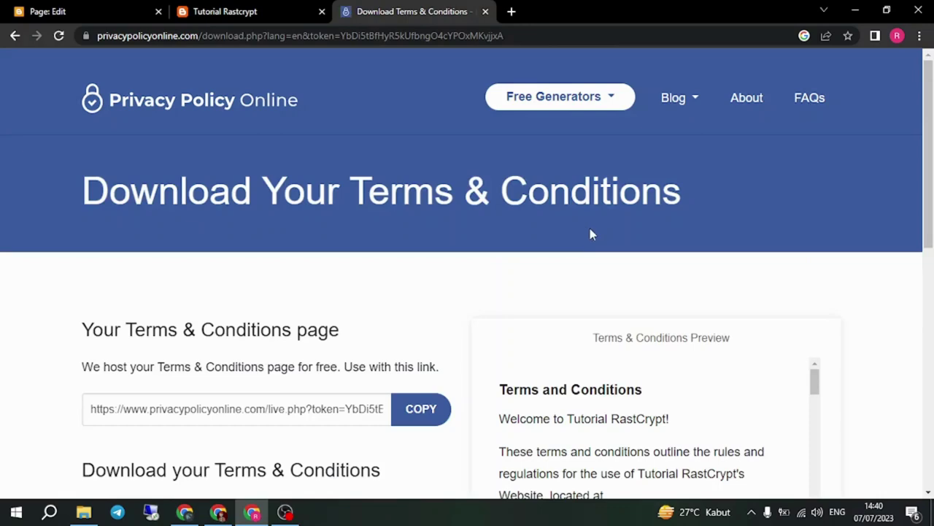
# Step: Copy the generated terms and conditions HTML, and confirm publishing the Privacy And Policy page in Blogger
pyautogui.scroll(-4, 591, 234)
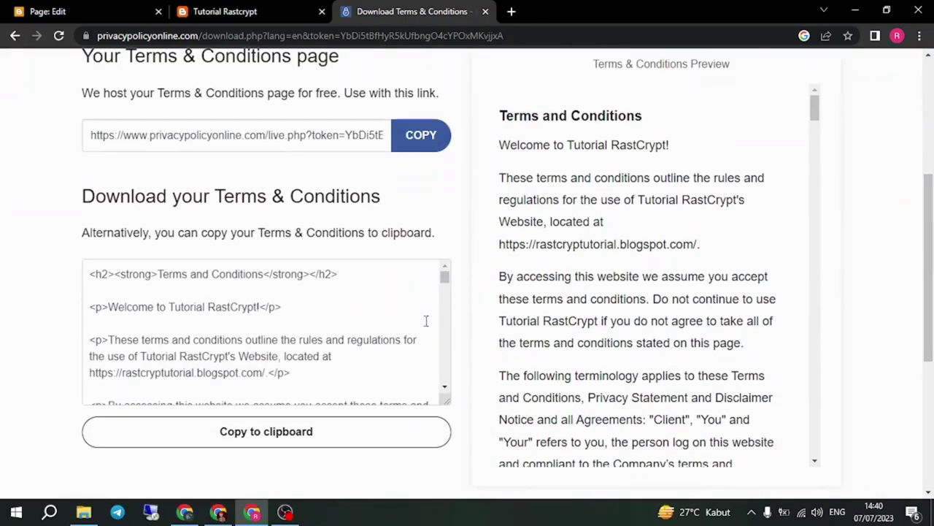
pyautogui.click(336, 431)
pyautogui.click(65, 11)
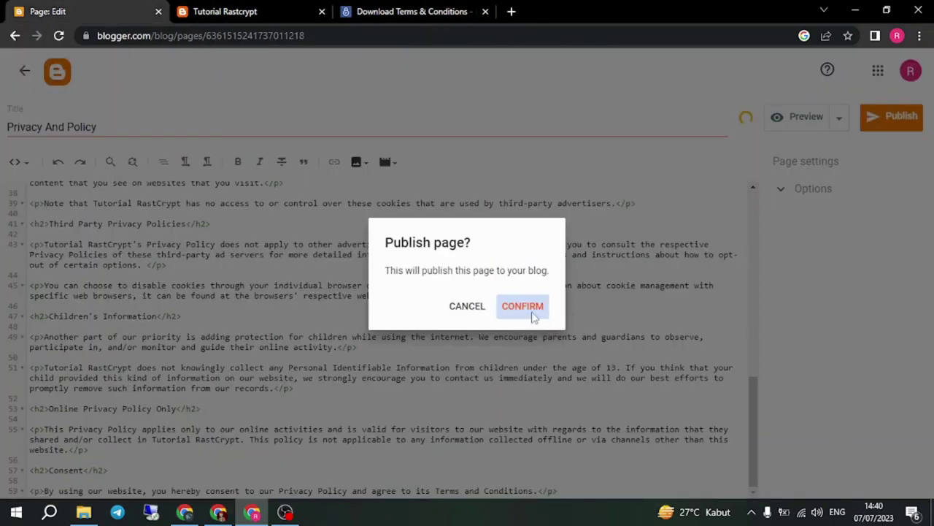
pyautogui.click(533, 313)
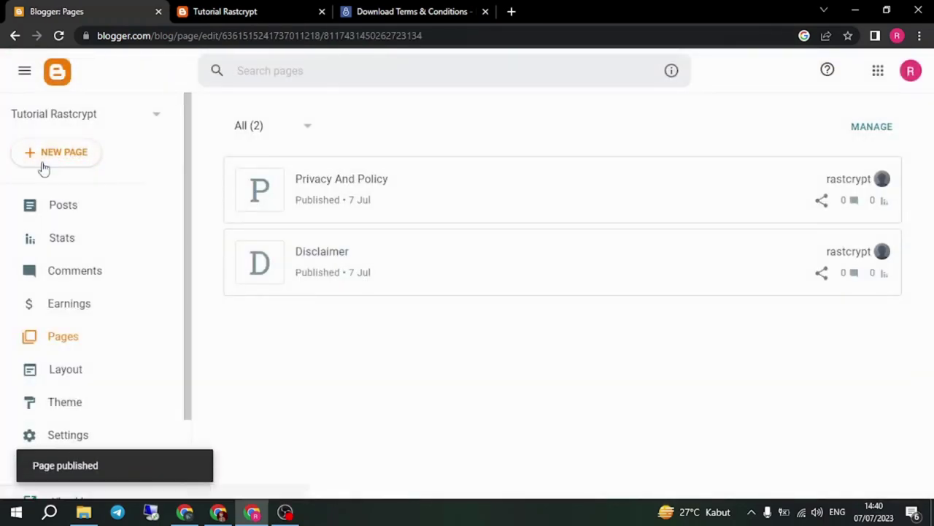
# Step: Create a new Blogger page titled "Term Of Services"
pyautogui.click(43, 166)
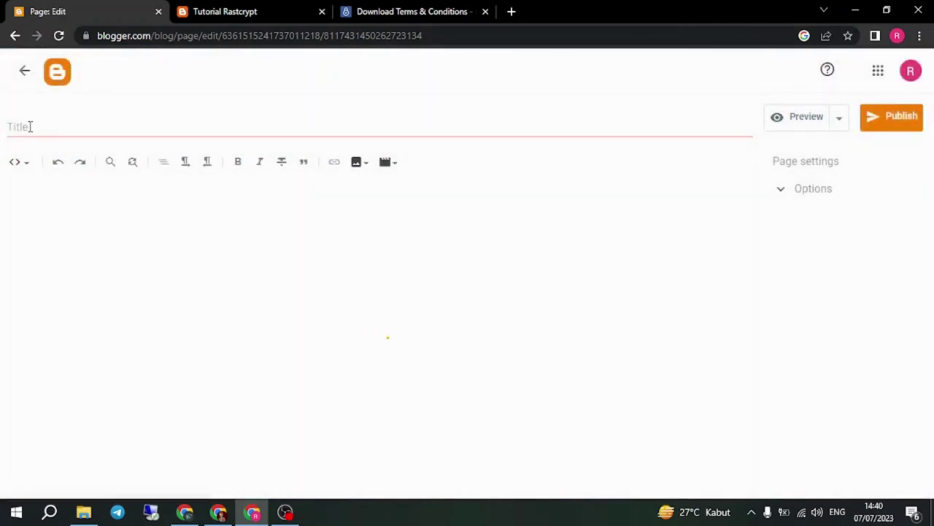
pyautogui.click(30, 127)
pyautogui.write('Term Of Ser')
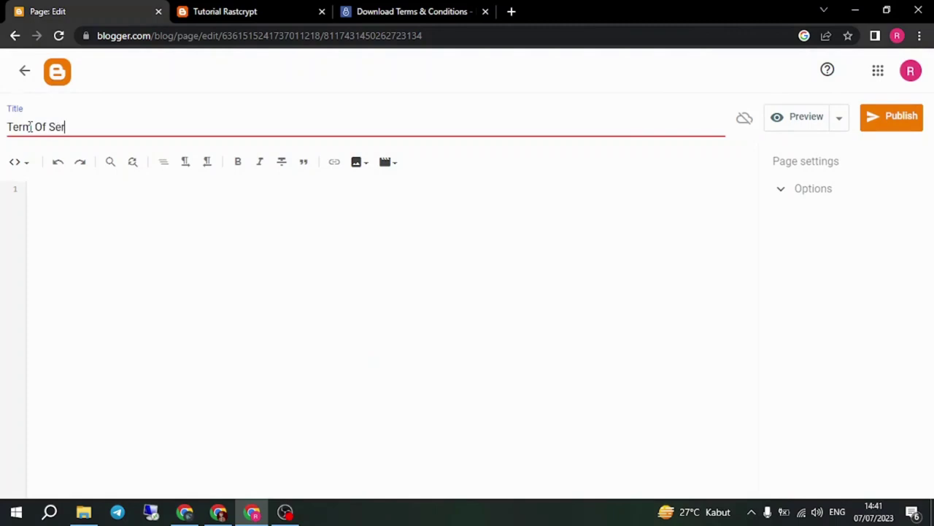
pyautogui.write('vices')
# Step: Paste the copied terms and conditions HTML into the page body and publish the page
pyautogui.click(236, 234)
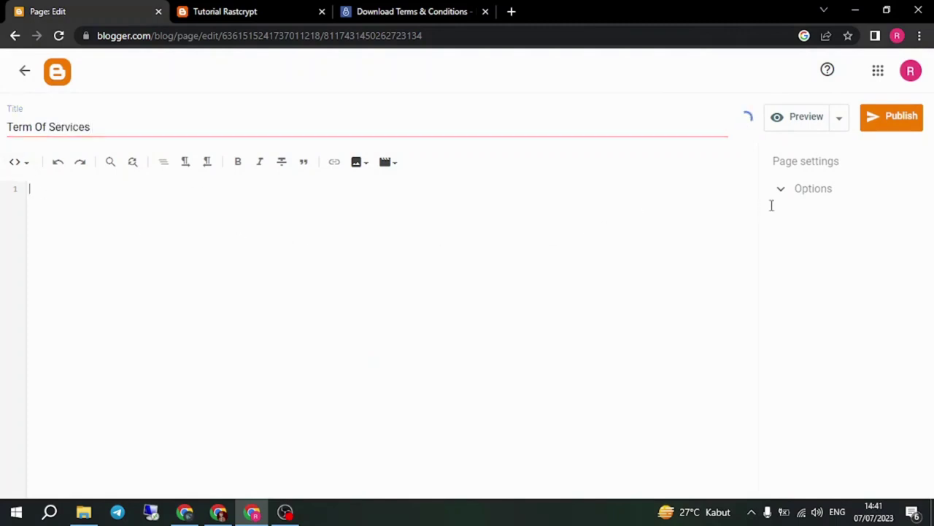
pyautogui.hotkey('ctrl', 'v')
pyautogui.click(892, 124)
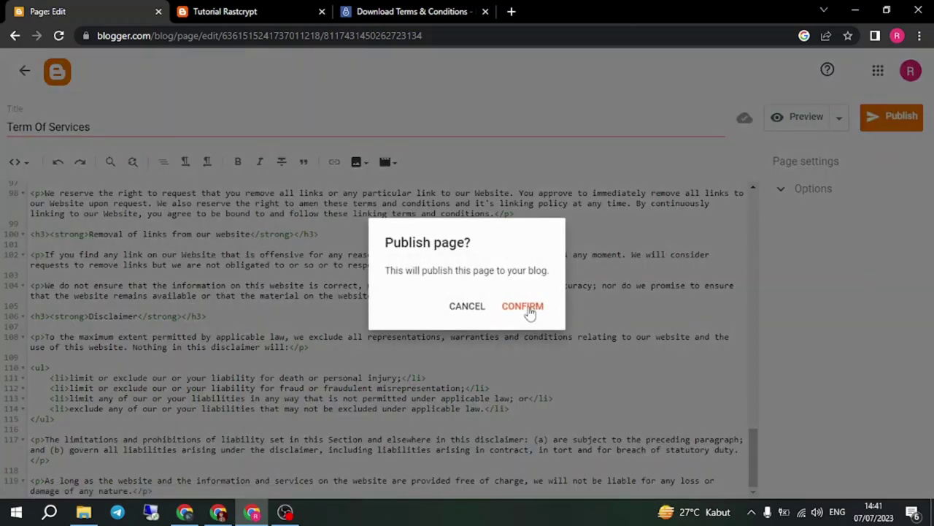
pyautogui.click(524, 306)
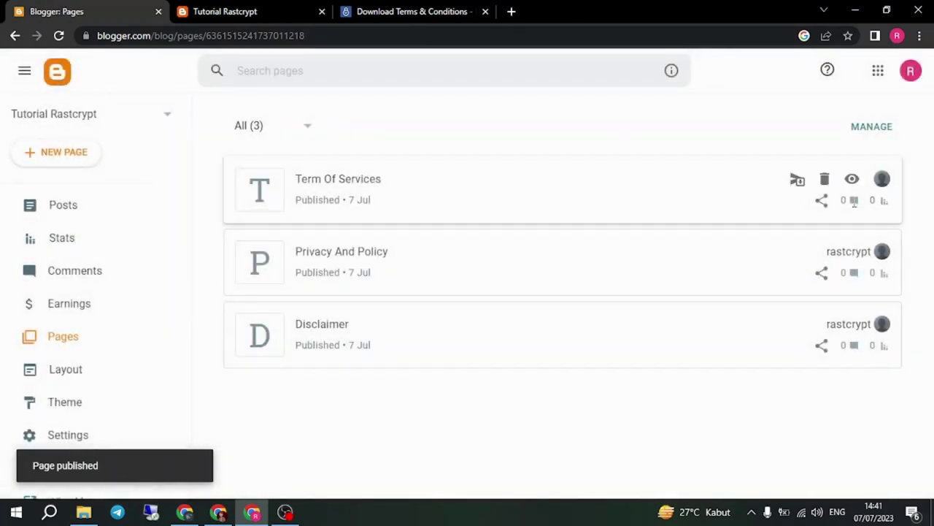
# Step: View the published Term Of Services page down to its footer and try the footer's Contact link
pyautogui.click(852, 179)
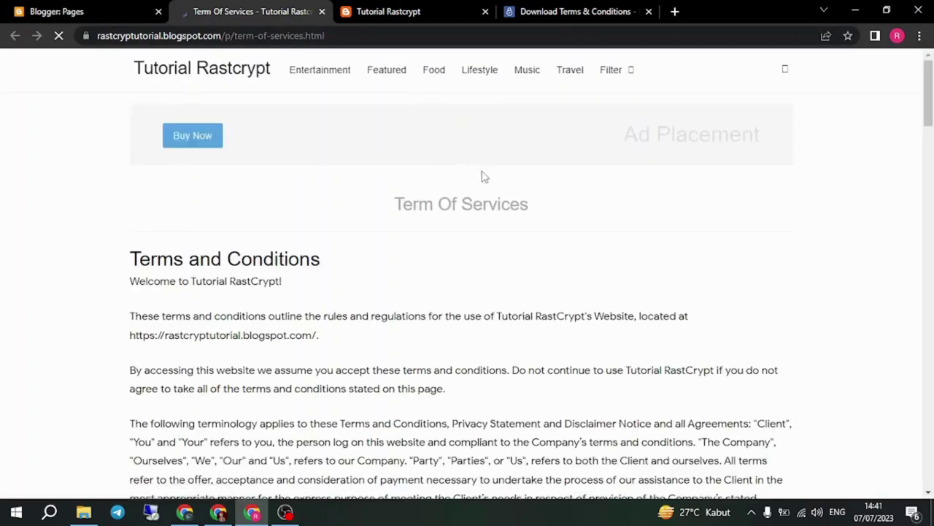
pyautogui.scroll(-2, 572, 157)
pyautogui.moveTo(929, 97); pyautogui.dragTo(931, 475)
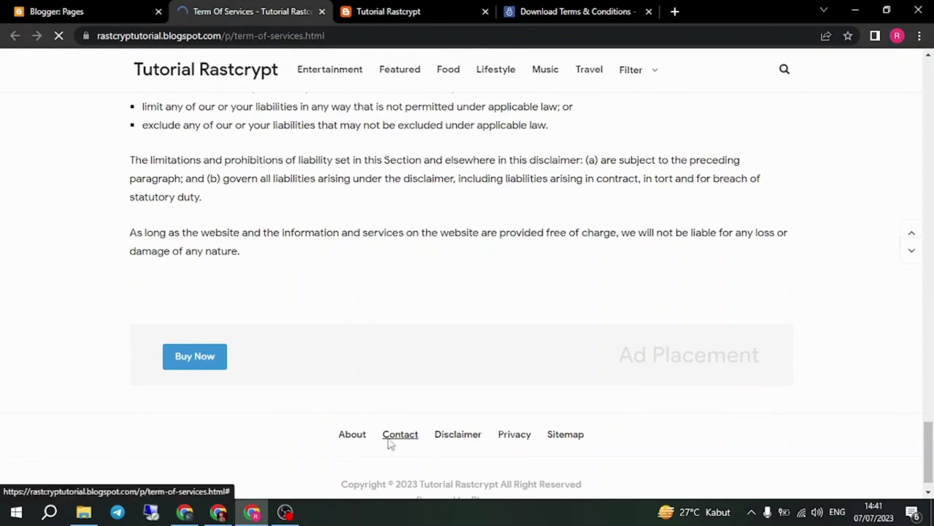
pyautogui.click(386, 439)
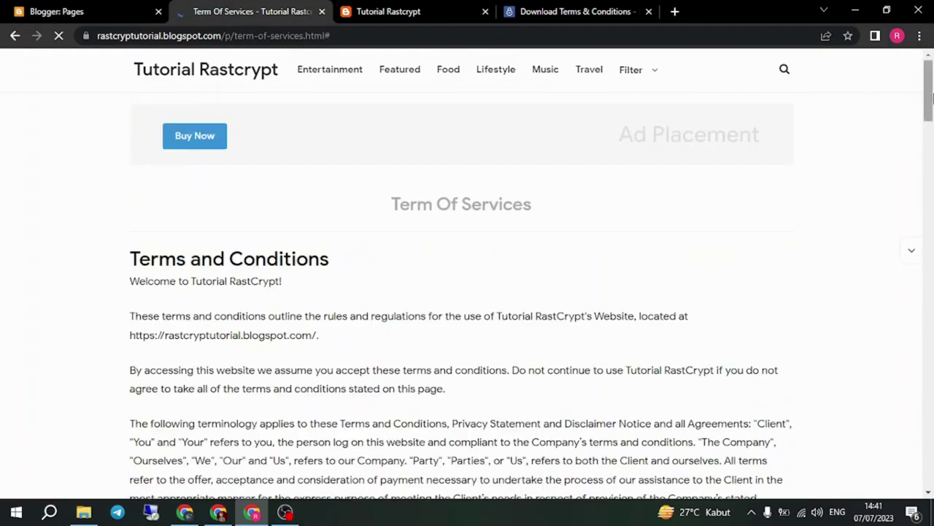
# Step: Look through the free generators and blog topics on the Privacy Policy Online site for a contact page option
pyautogui.click(552, 10)
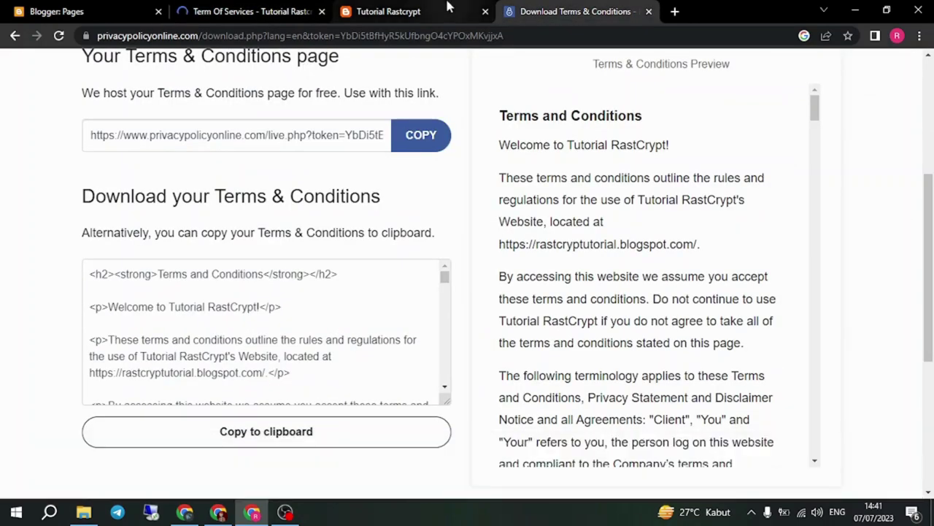
pyautogui.scroll(4, 835, 171)
pyautogui.click(554, 97)
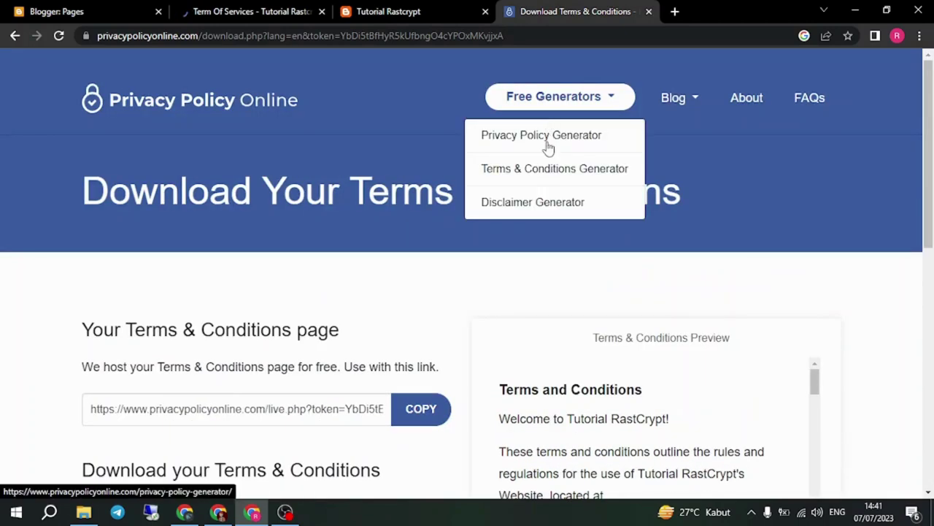
pyautogui.click(671, 99)
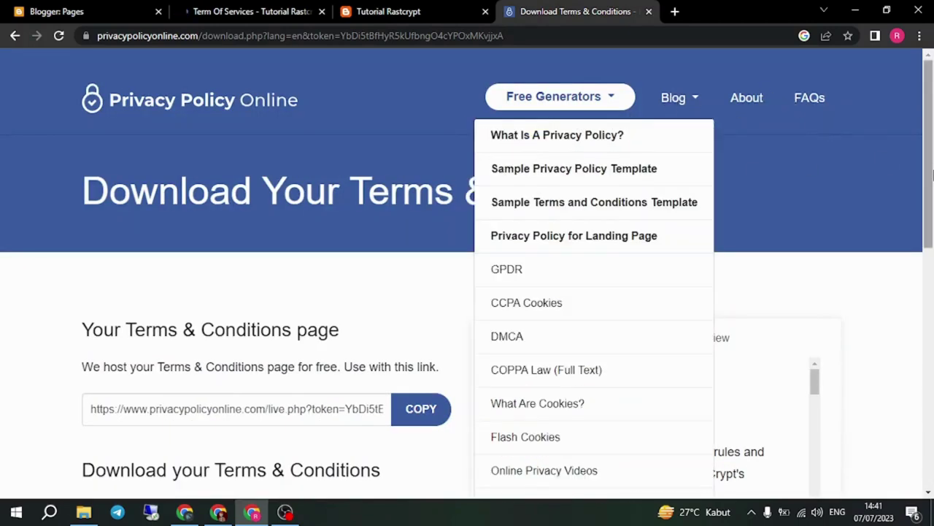
# Step: Search the web for "create contact blogger"
pyautogui.click(227, 40)
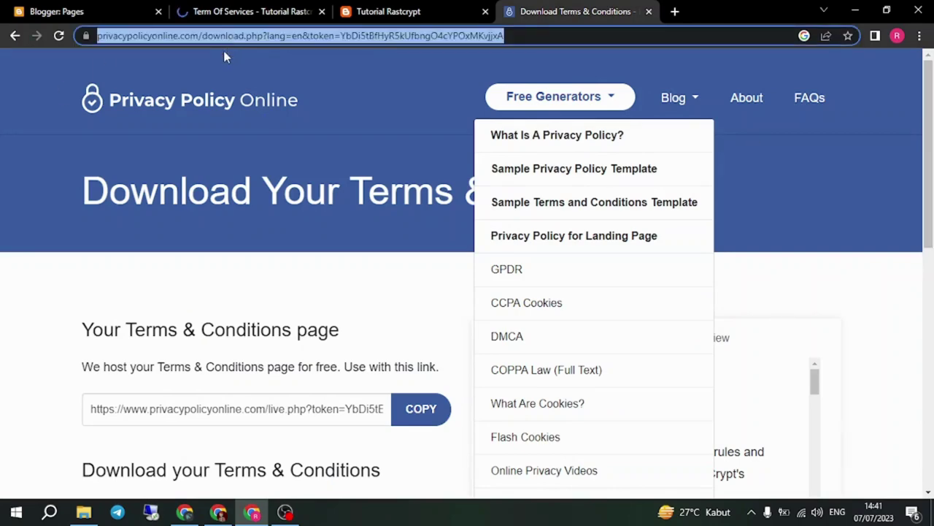
pyautogui.write('create cont')
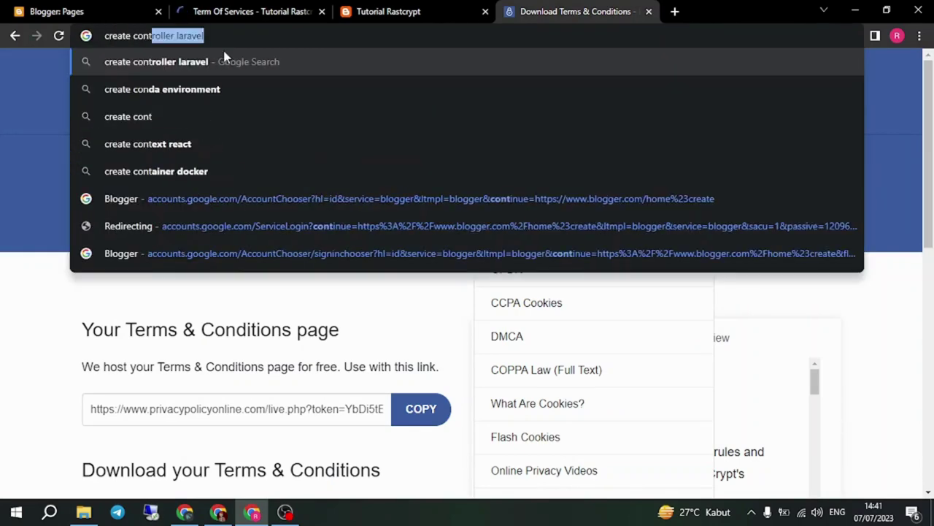
pyautogui.write('act blogger')
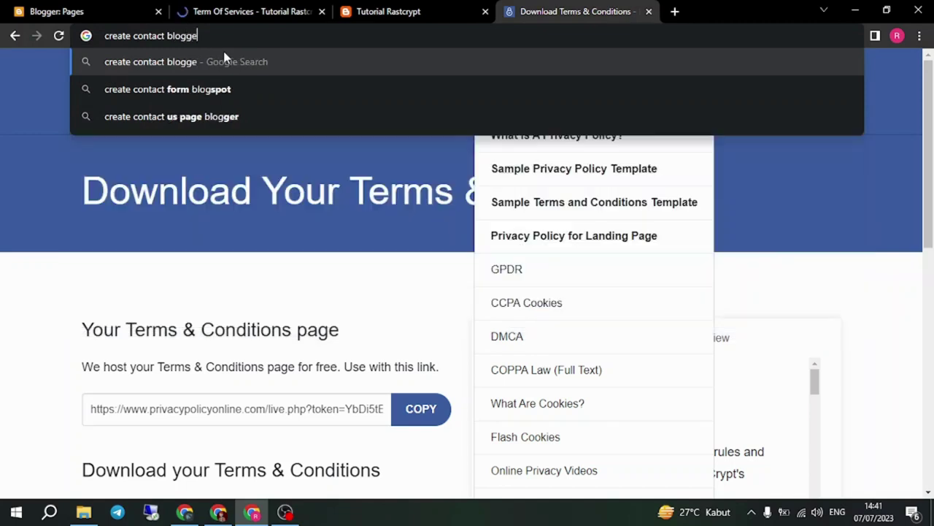
pyautogui.press('Return')
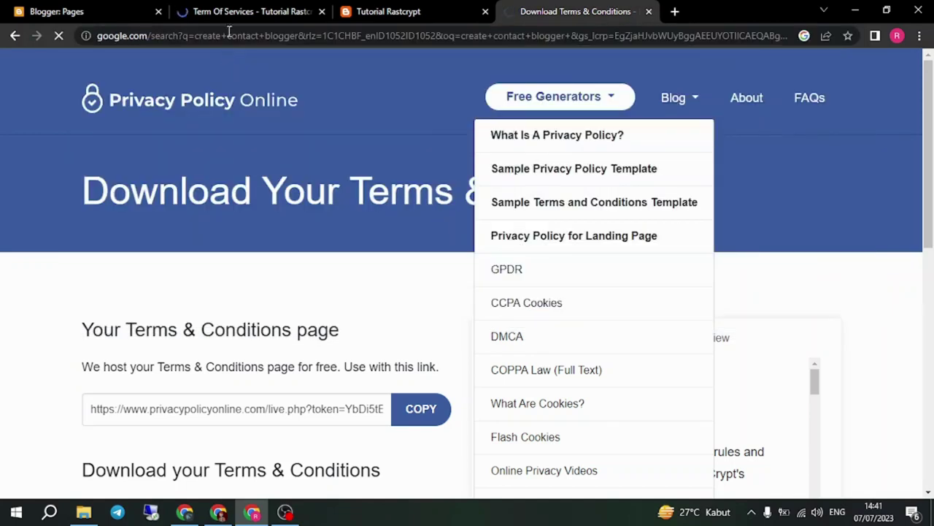
pyautogui.click(62, 10)
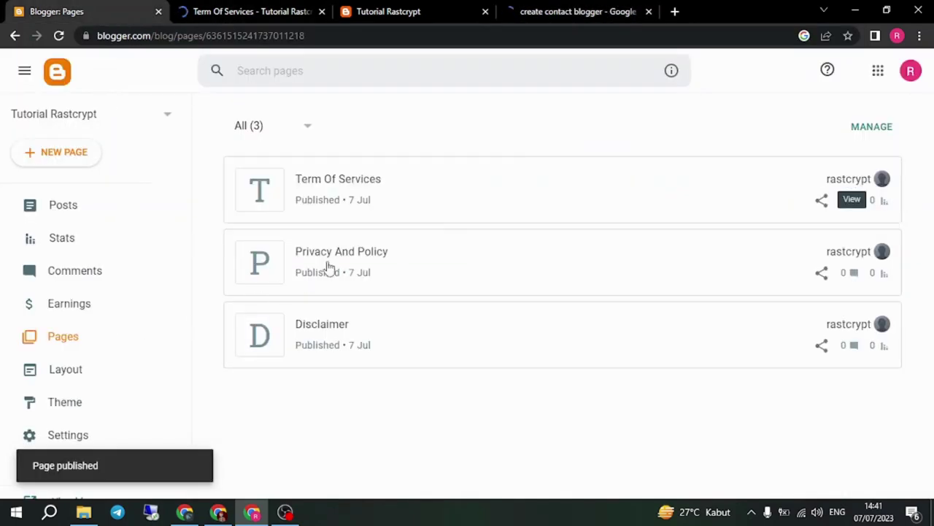
pyautogui.click(253, 11)
pyautogui.moveTo(355, 35); pyautogui.dragTo(2, 44)
pyautogui.press('BackSpace')
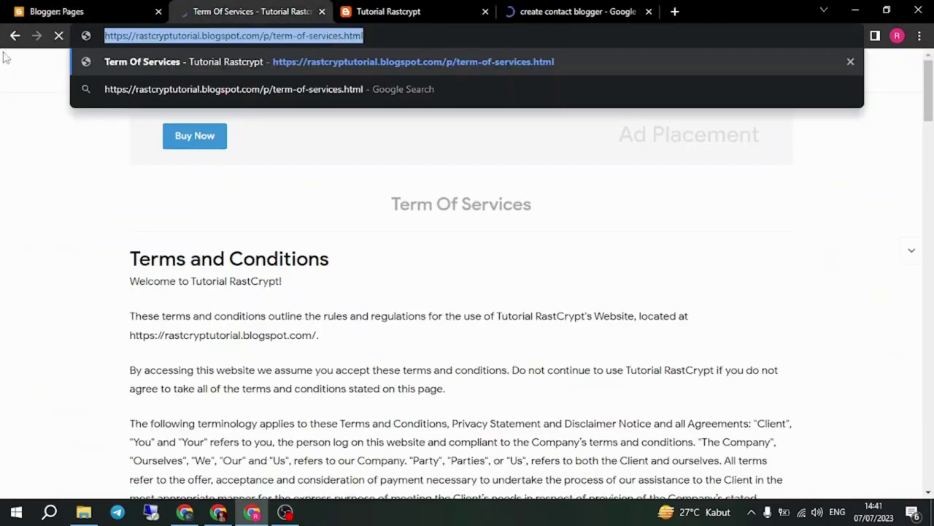
# Step: Open the Layout of the Tutorial Rastcrypt blog in Blogger
pyautogui.click(36, 10)
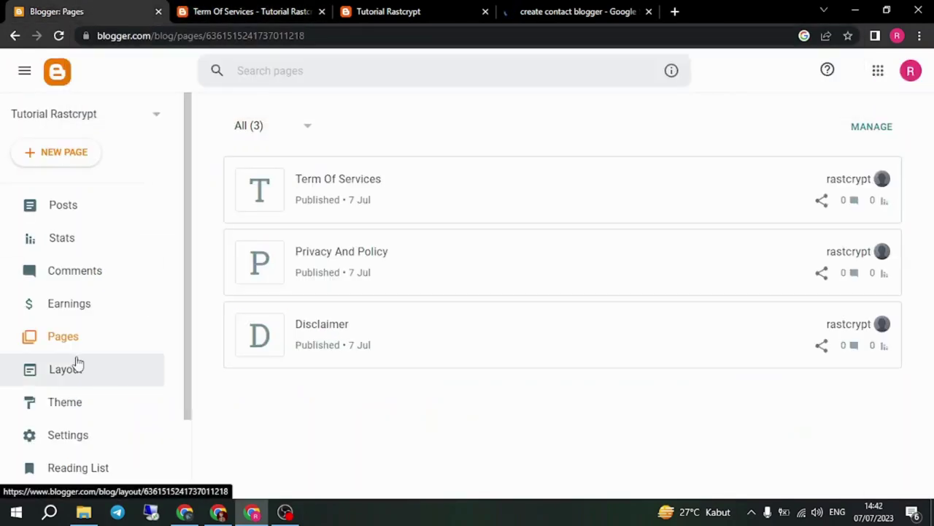
pyautogui.click(78, 363)
# Step: Inspect the live blog's home page, try its header navigation, and return to the Blogger layout
pyautogui.click(407, 10)
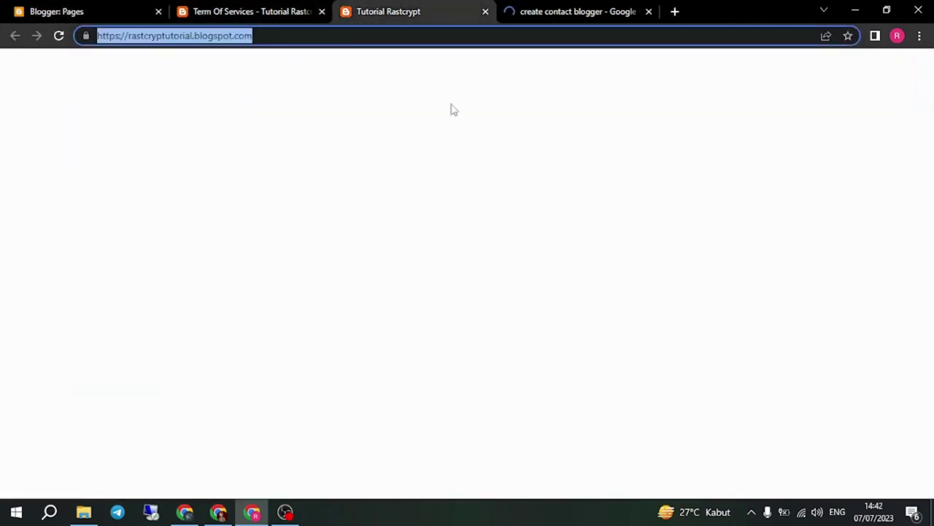
pyautogui.click(380, 81)
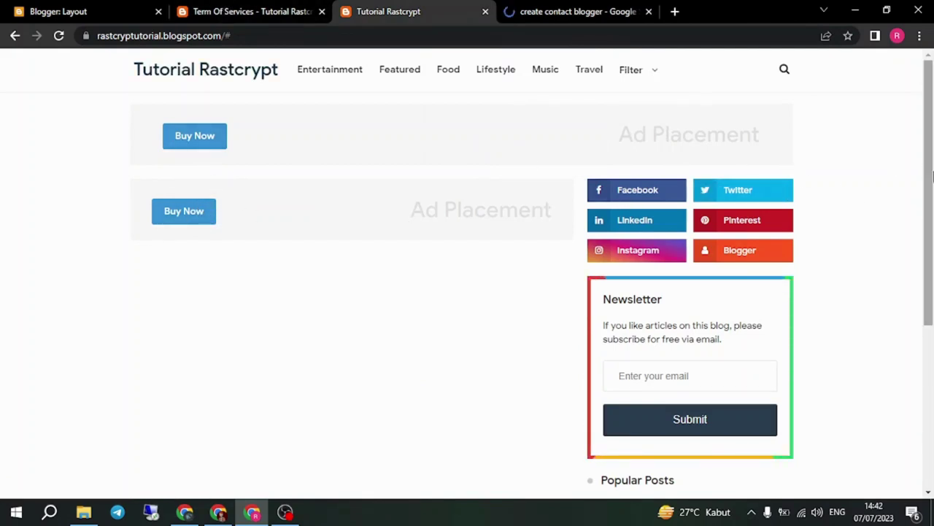
pyautogui.moveTo(929, 174); pyautogui.dragTo(780, 95)
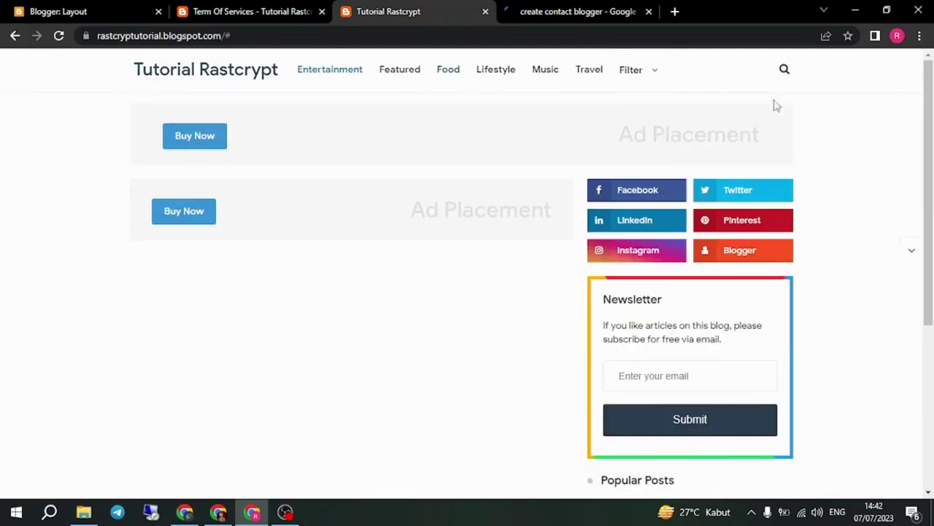
pyautogui.click(250, 19)
pyautogui.hotkey('ctrl', '1')
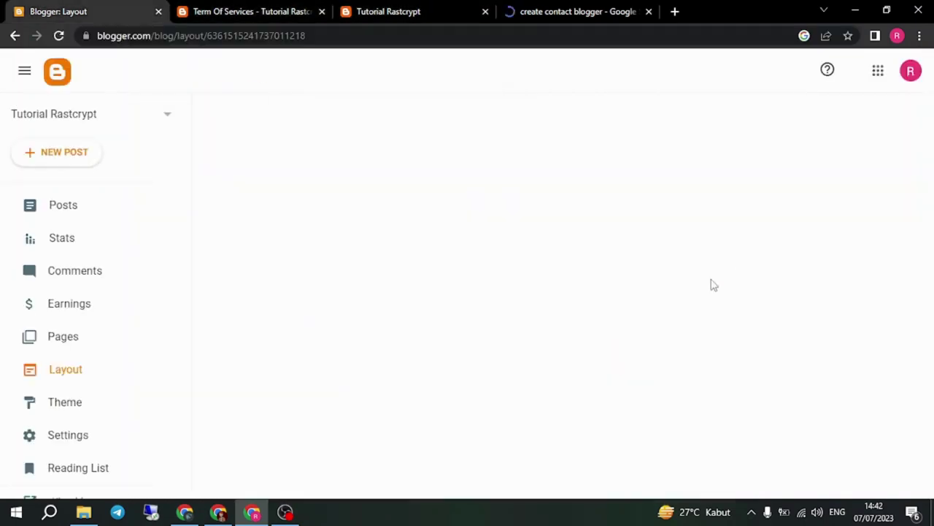
# Step: Close the published Term Of Services page and check the search results on creating a Blogger contact page
pyautogui.click(533, 10)
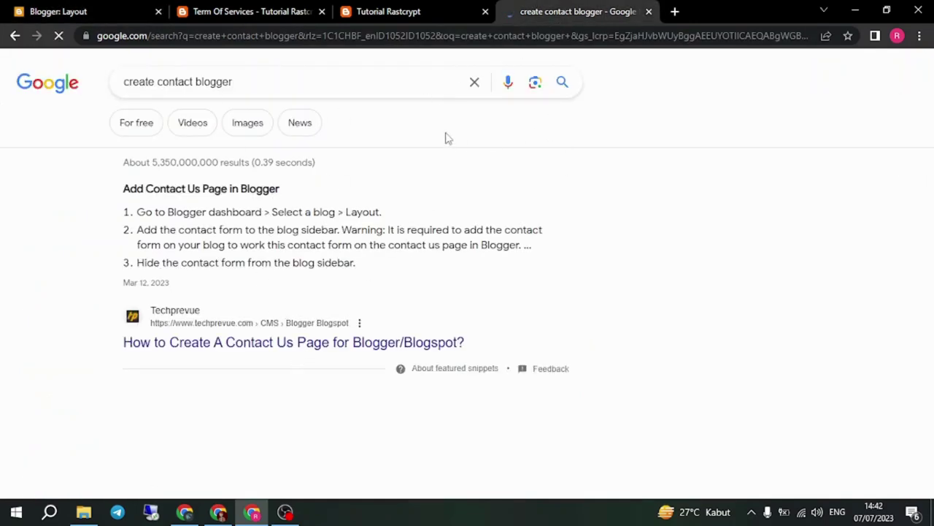
pyautogui.click(431, 9)
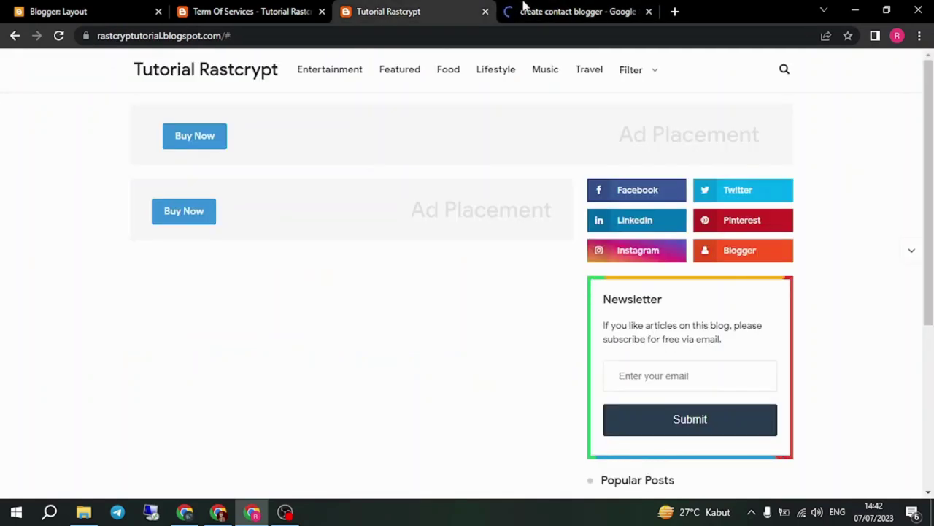
pyautogui.click(265, 8)
pyautogui.click(100, 8)
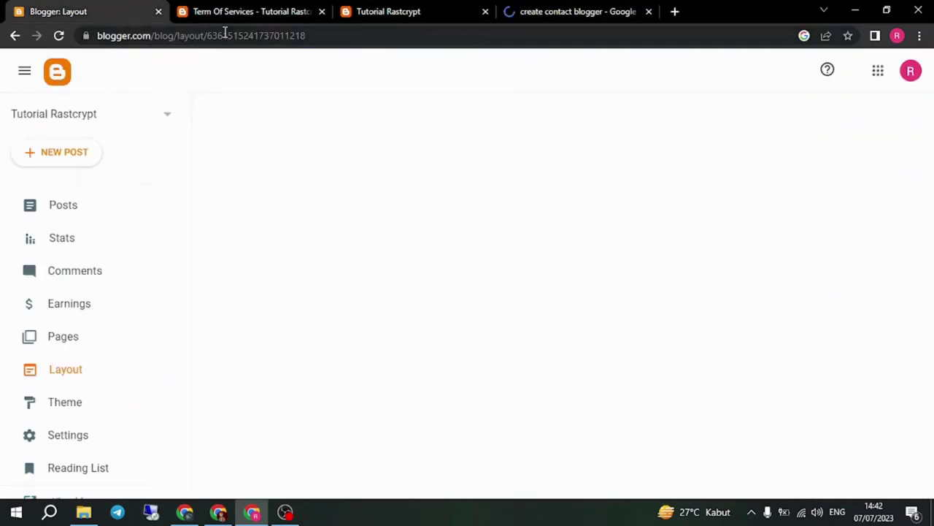
pyautogui.click(320, 12)
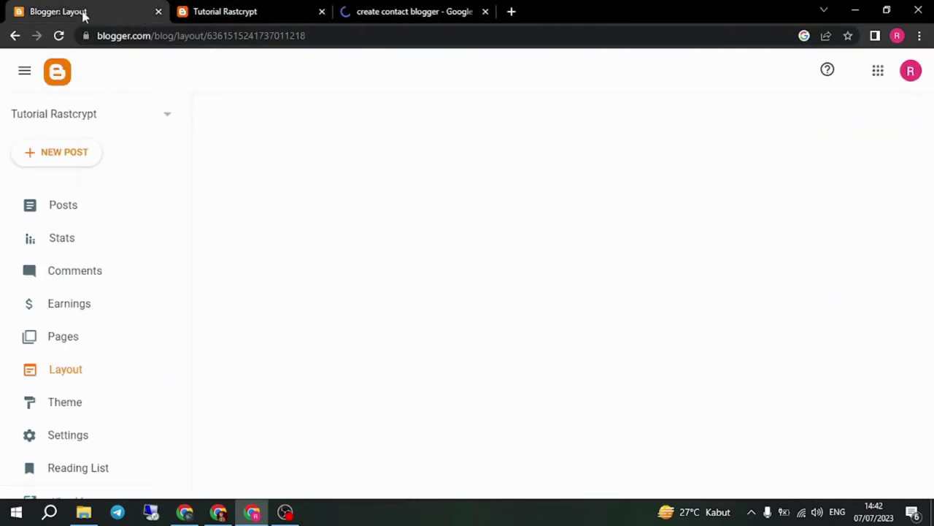
pyautogui.click(462, 10)
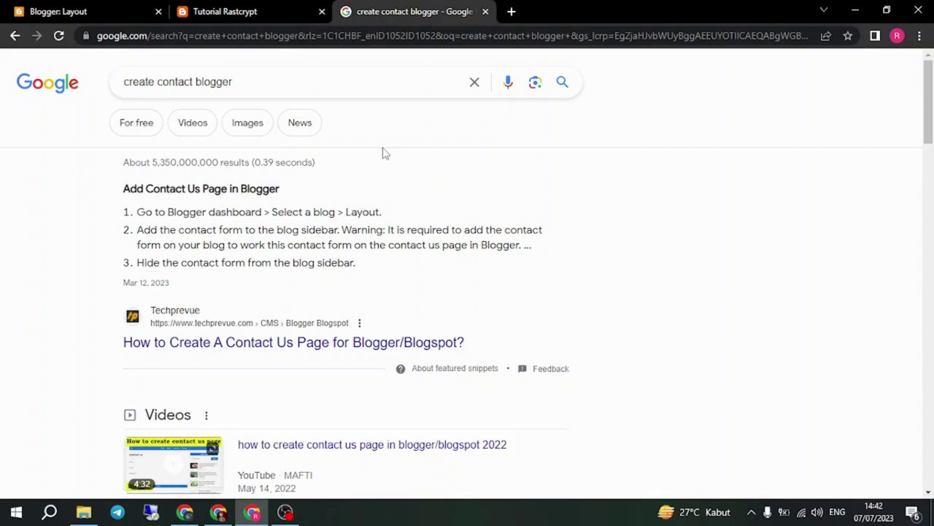
# Step: Review the code of the banner section's HTML/JavaScript gadget in the blog layout, closing it without changes
pyautogui.click(51, 11)
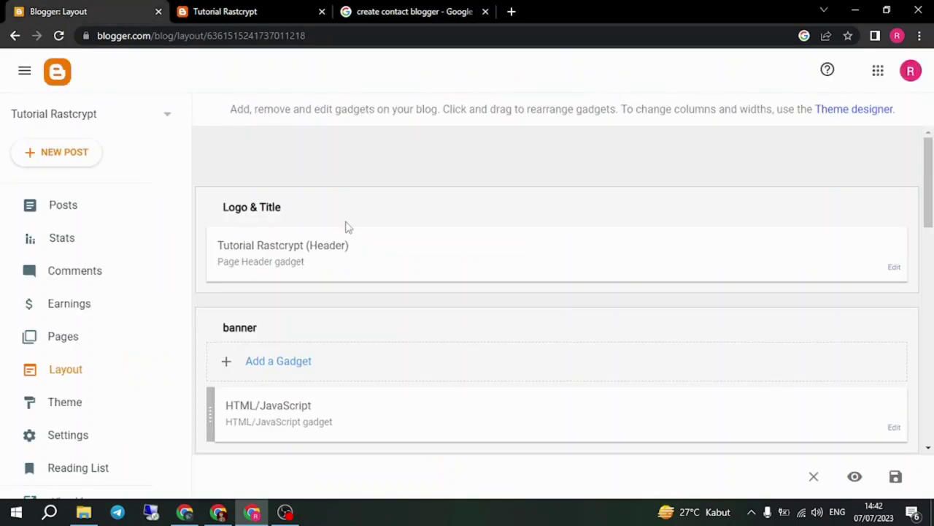
pyautogui.scroll(-2, 365, 256)
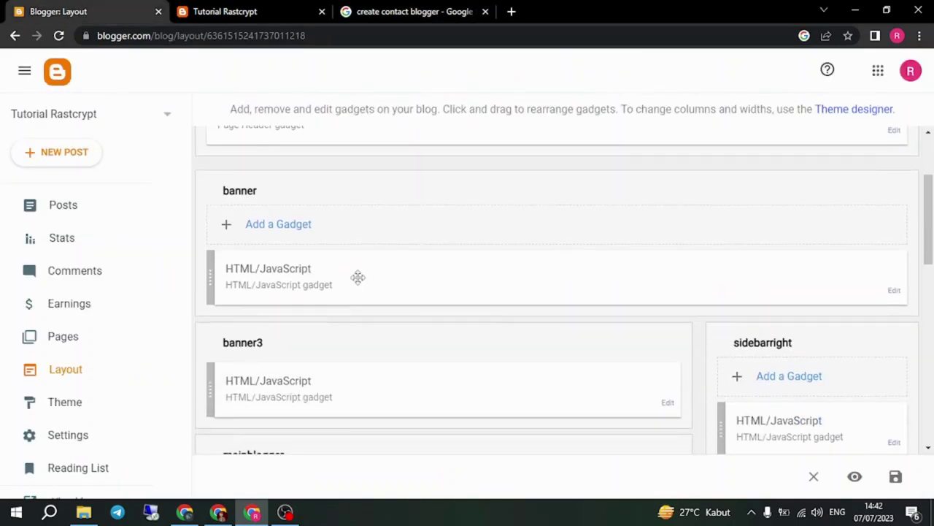
pyautogui.click(896, 296)
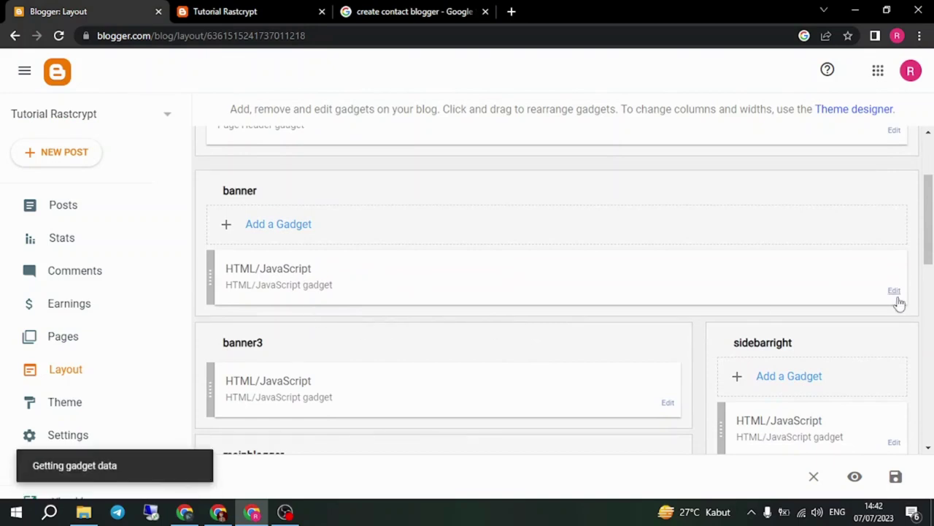
pyautogui.scroll(-5, 431, 288)
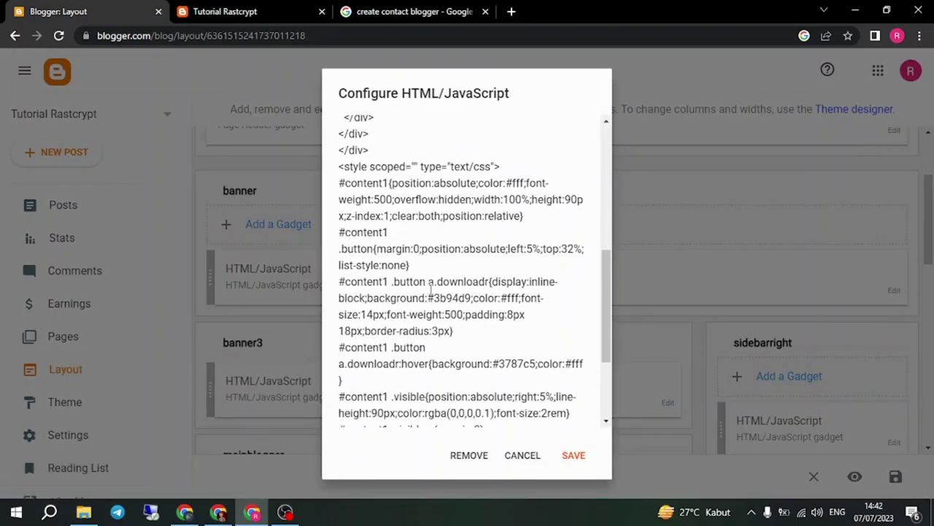
pyautogui.scroll(-2, 431, 289)
pyautogui.scroll(-1, 431, 288)
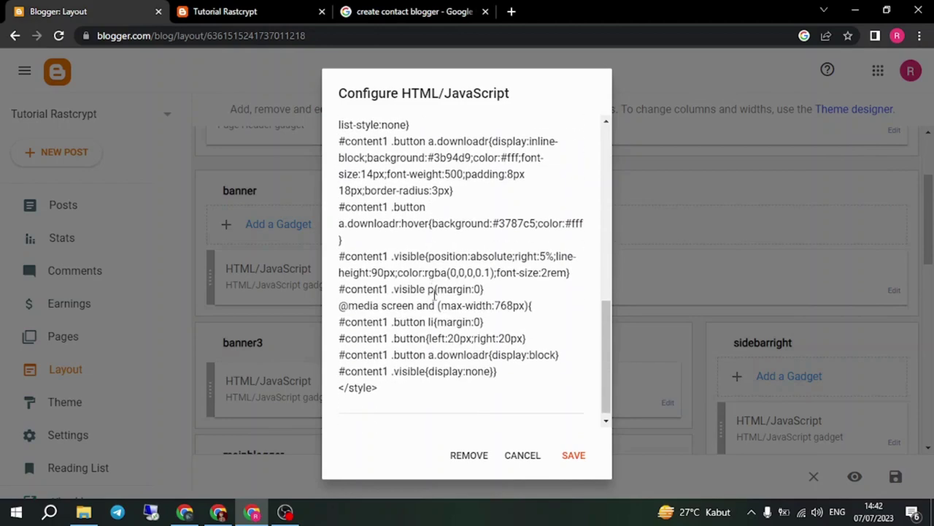
pyautogui.click(524, 453)
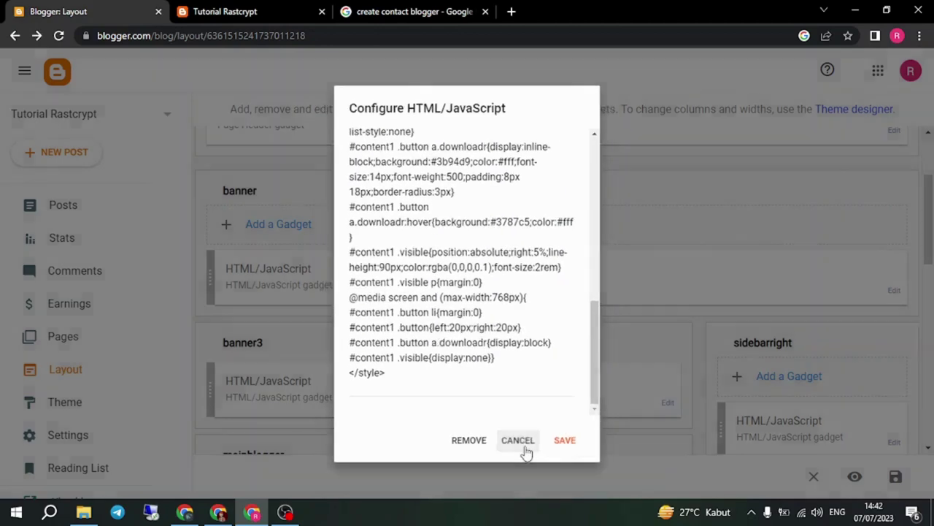
# Step: Review the Featured gadget in recent-sec2 and the HTML/JavaScript gadget in banner2, closing both without changes
pyautogui.scroll(-4, 601, 369)
pyautogui.scroll(-5, 601, 370)
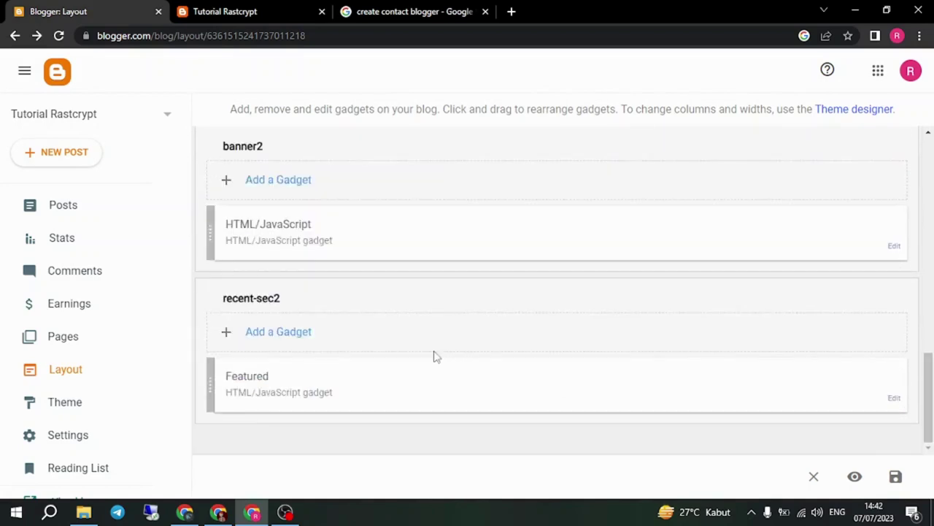
pyautogui.scroll(4, 434, 356)
pyautogui.scroll(-4, 434, 357)
pyautogui.click(894, 399)
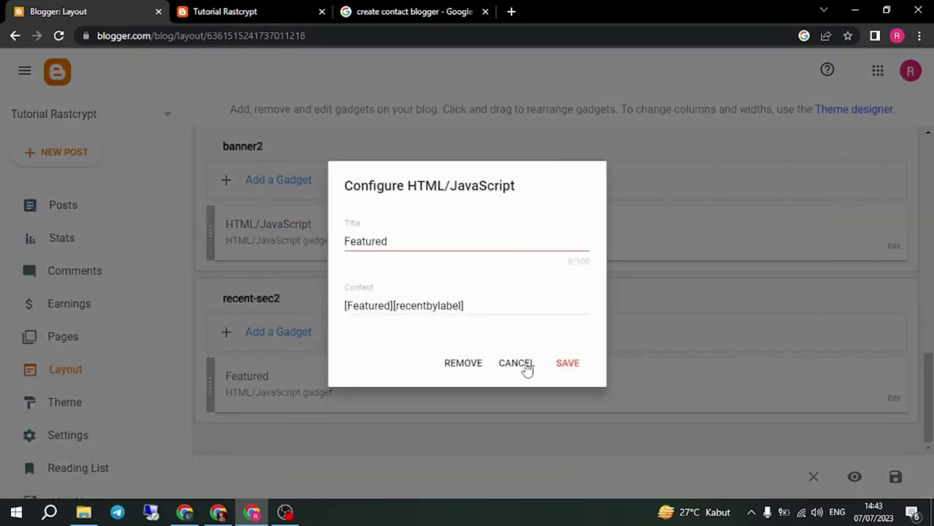
pyautogui.click(527, 363)
pyautogui.click(894, 246)
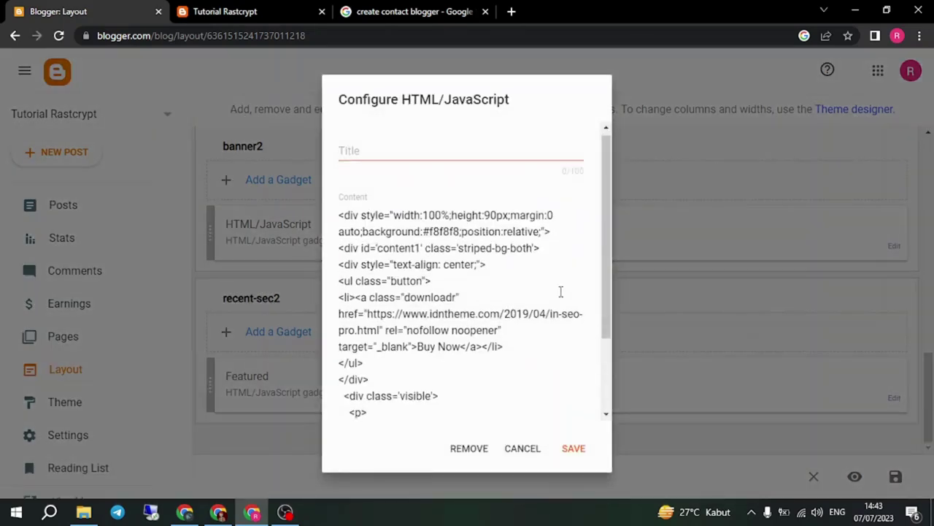
pyautogui.scroll(-3, 561, 292)
pyautogui.click(524, 447)
# Step: Look over the remaining layout gadgets and open the HTML code of the blog's current theme for editing
pyautogui.scroll(-5, 466, 258)
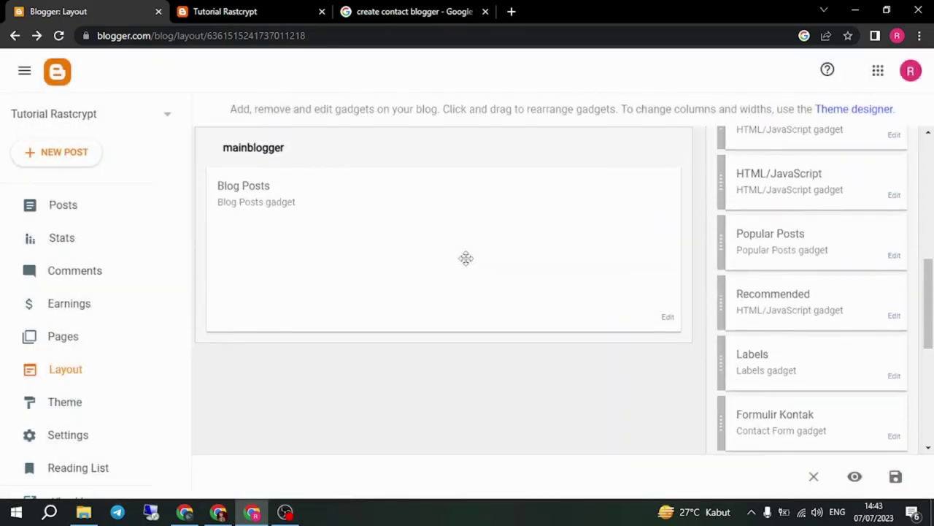
pyautogui.scroll(-2, 722, 285)
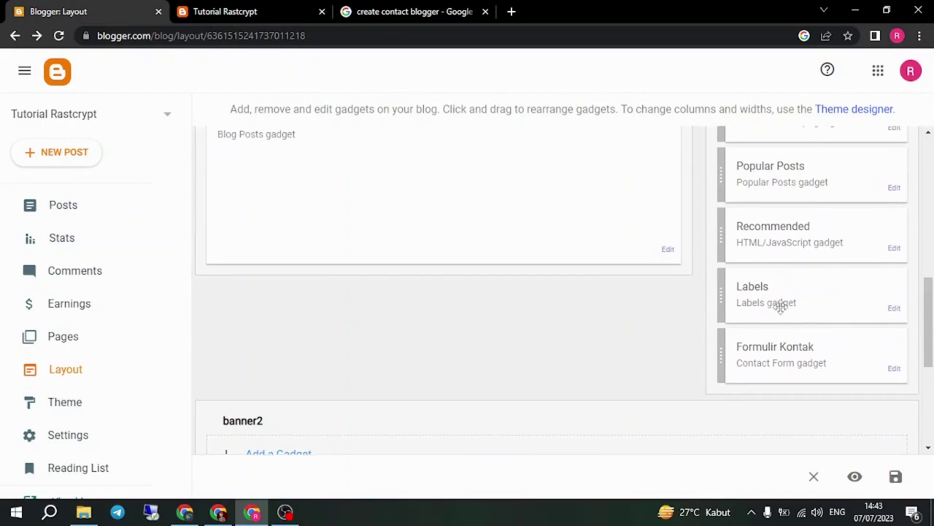
pyautogui.scroll(6, 778, 305)
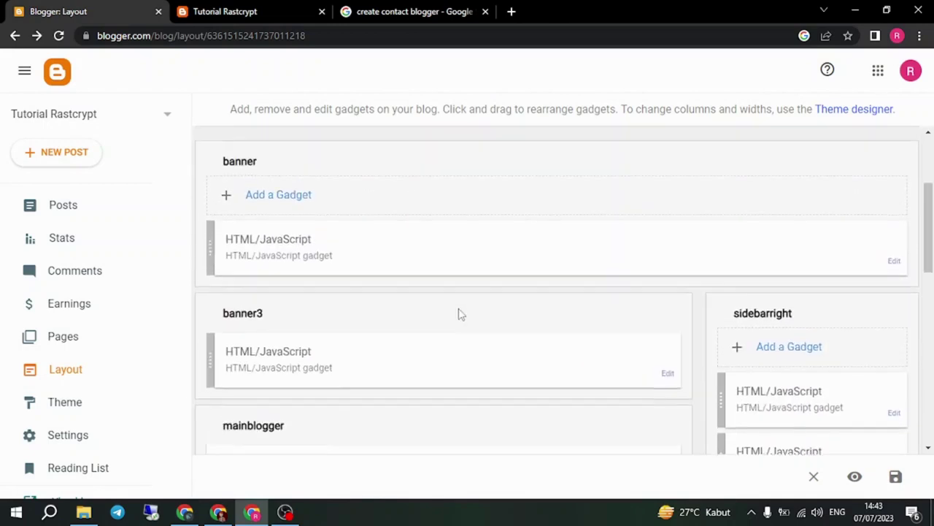
pyautogui.scroll(2, 460, 314)
pyautogui.scroll(-2, 51, 307)
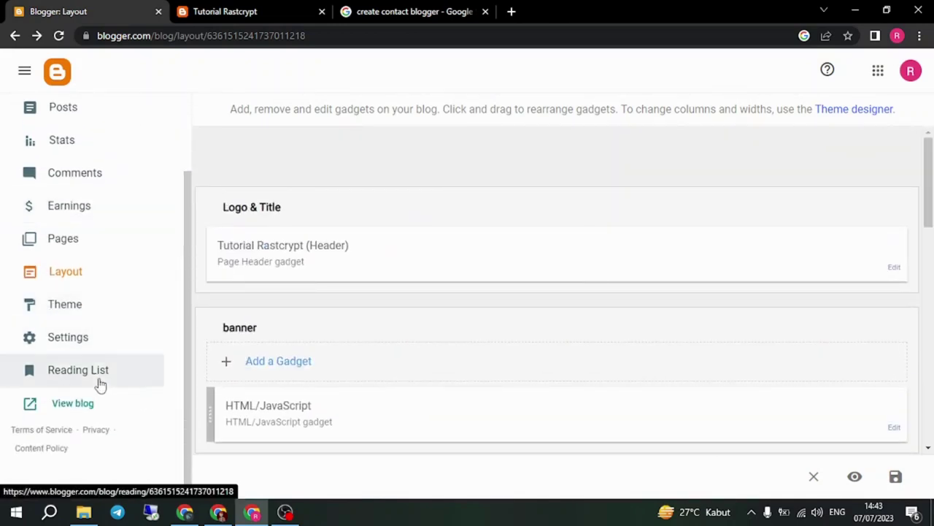
pyautogui.click(80, 307)
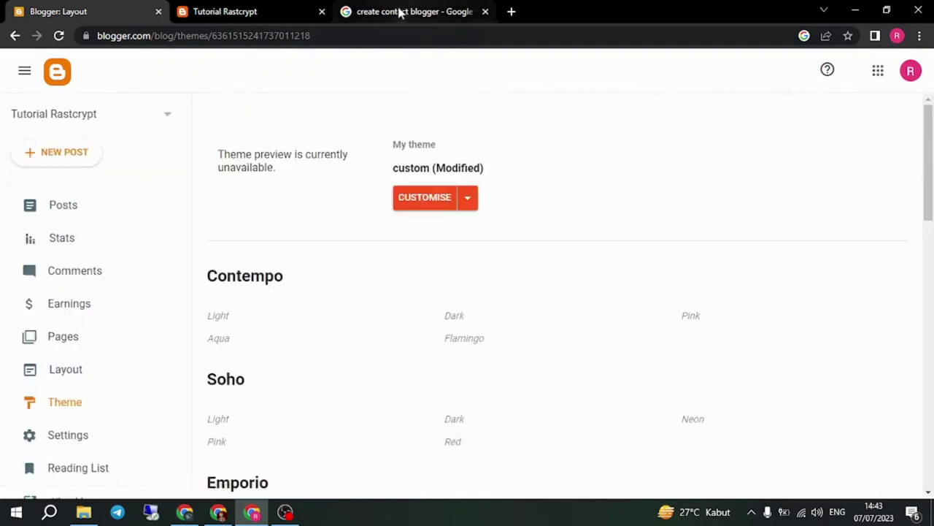
pyautogui.click(468, 199)
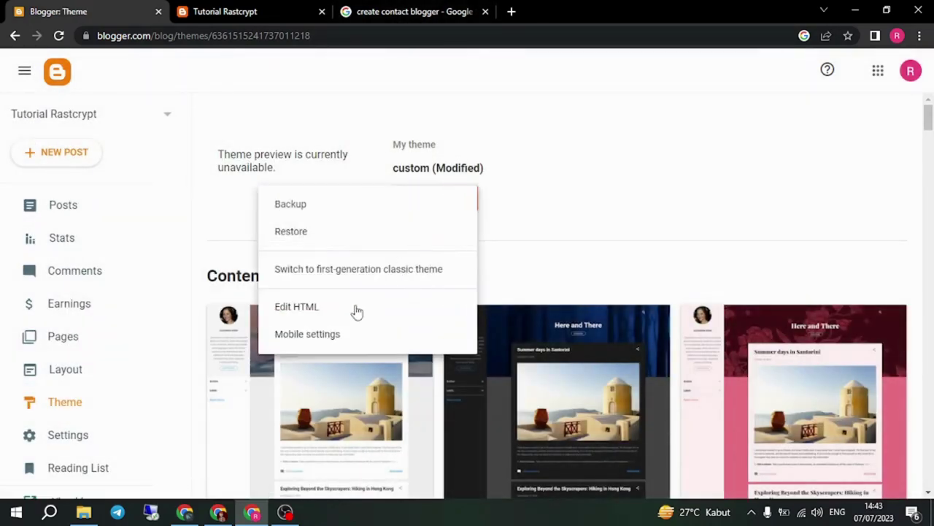
# Step: Check the About, Contact, Disclaimer, Privacy and Sitemap links in the live blog's footer
pyautogui.click(246, 10)
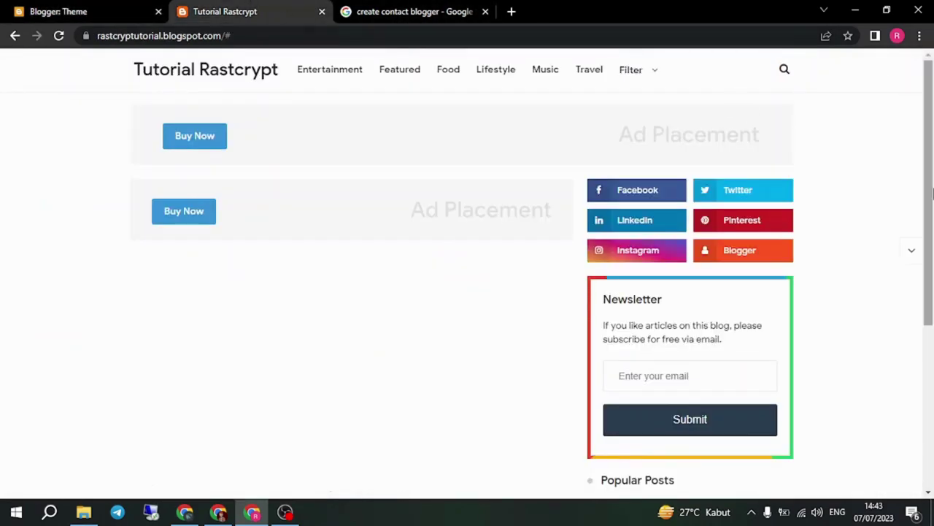
pyautogui.scroll(-4, 932, 192)
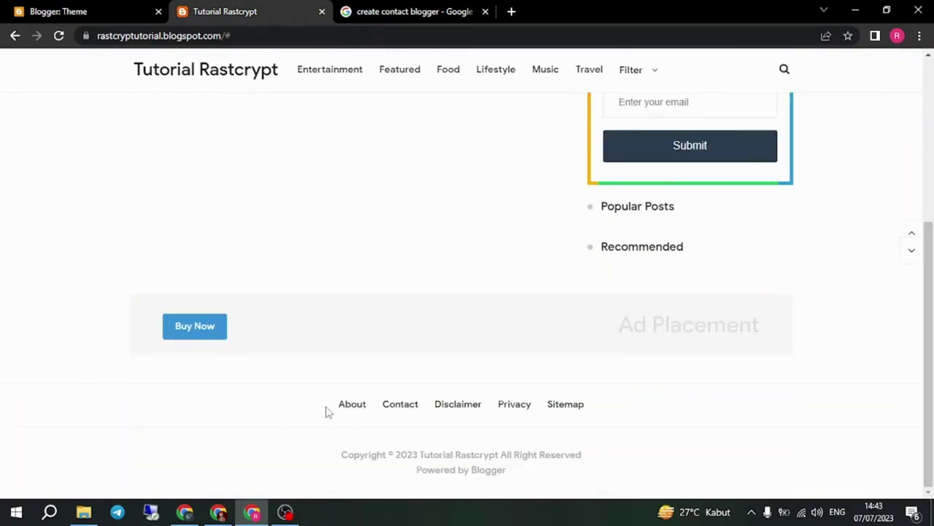
pyautogui.moveTo(328, 409); pyautogui.dragTo(599, 411)
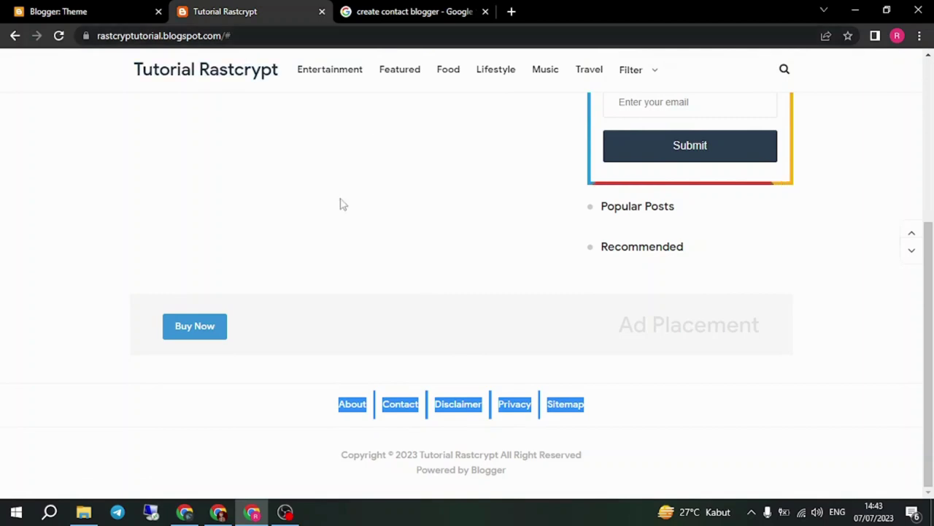
# Step: Search the theme's HTML code for "privacy" to locate the footer menu links
pyautogui.click(29, 10)
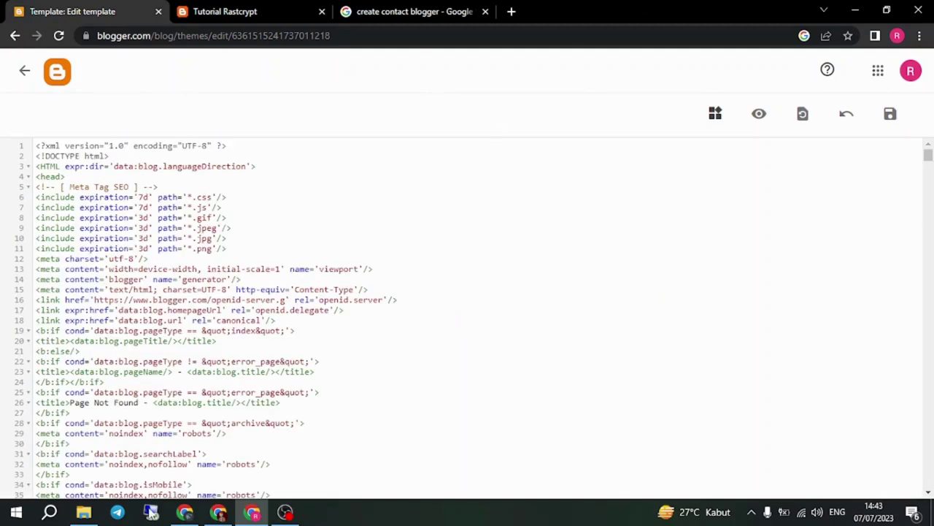
pyautogui.hotkey('ctrl', 'f')
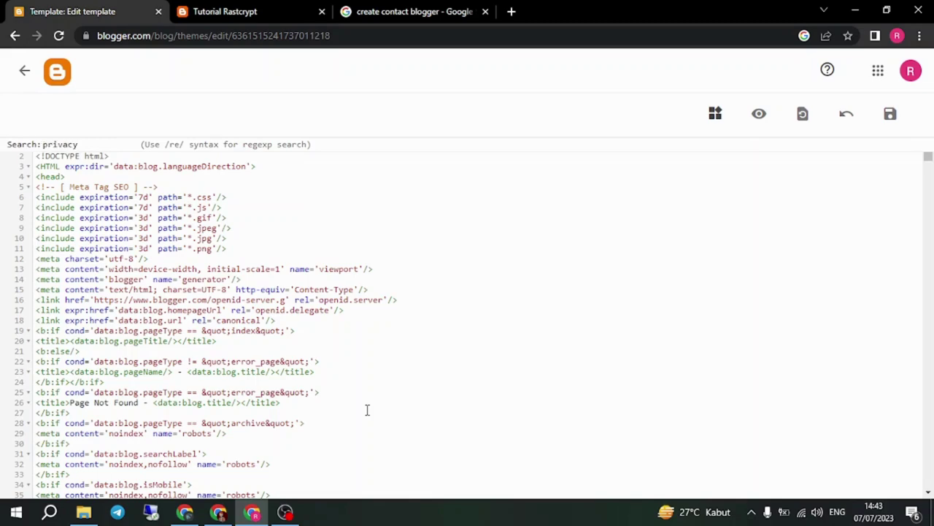
pyautogui.press('Return')
pyautogui.scroll(-2, 367, 410)
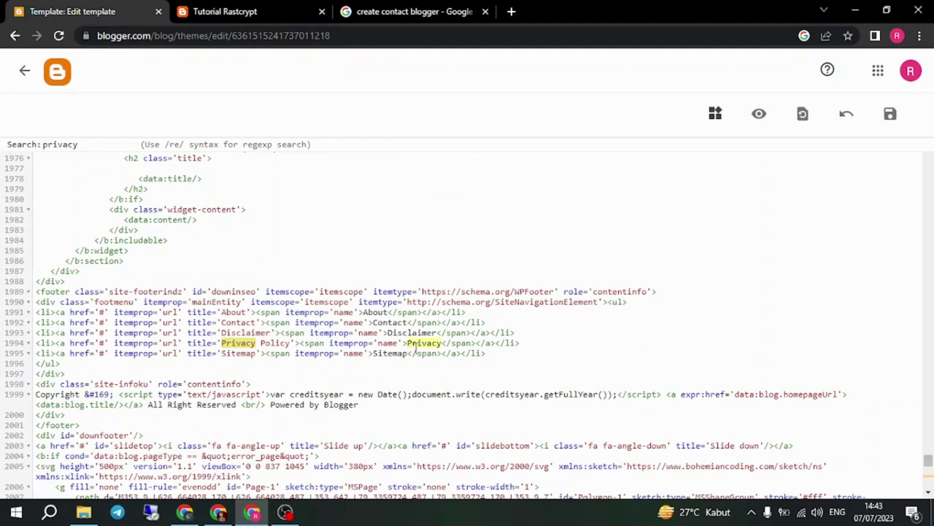
pyautogui.click(511, 11)
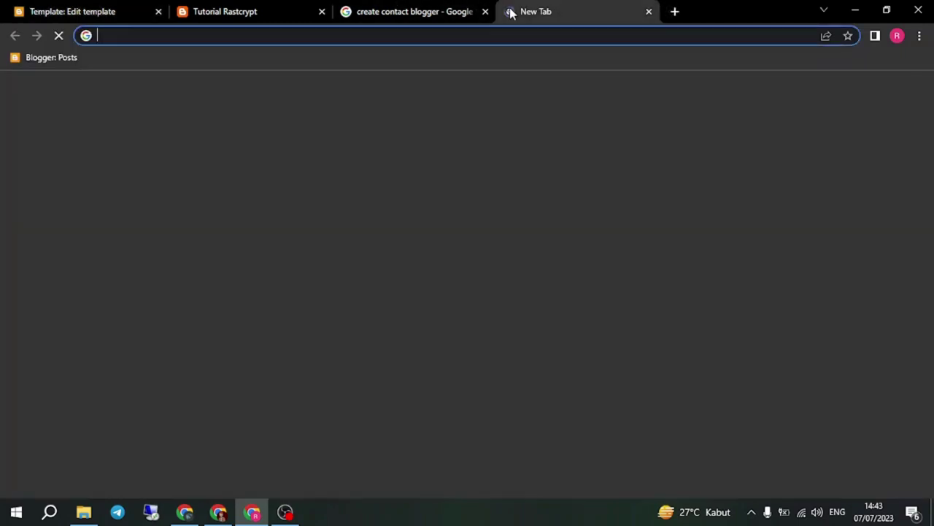
pyautogui.write('https://rastcrypttutorial.blogspot.com/p/term-of-services.html')
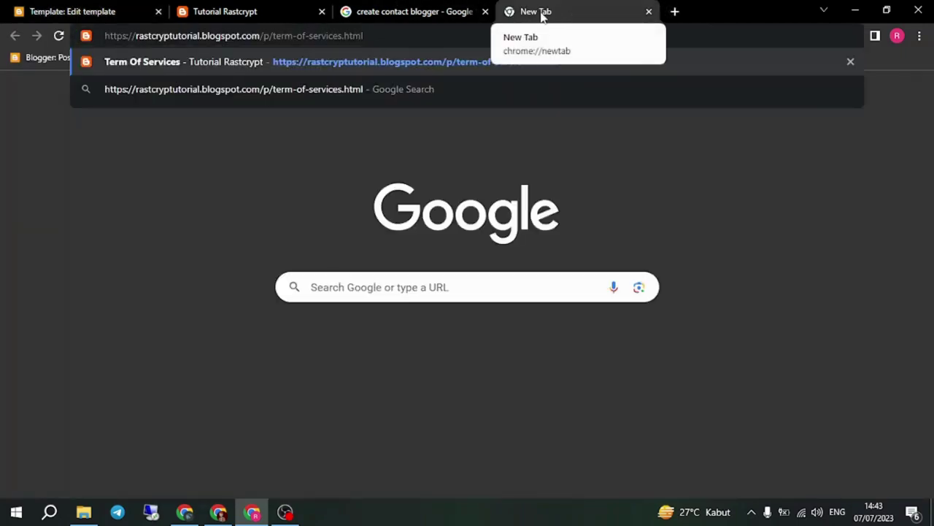
pyautogui.click(100, 10)
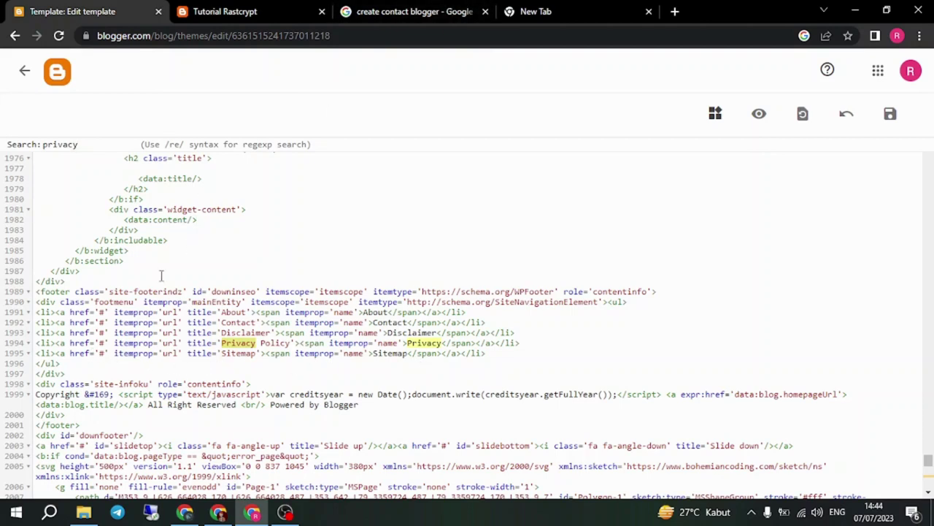
# Step: Copy the path /p/term-of-services.html from the page address in the new browser tab
pyautogui.click(538, 11)
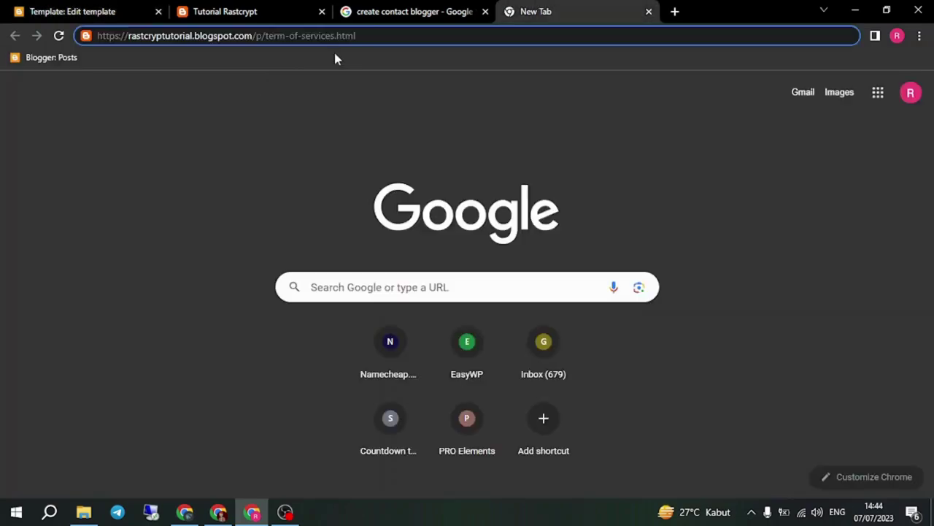
pyautogui.moveTo(370, 35); pyautogui.dragTo(252, 53)
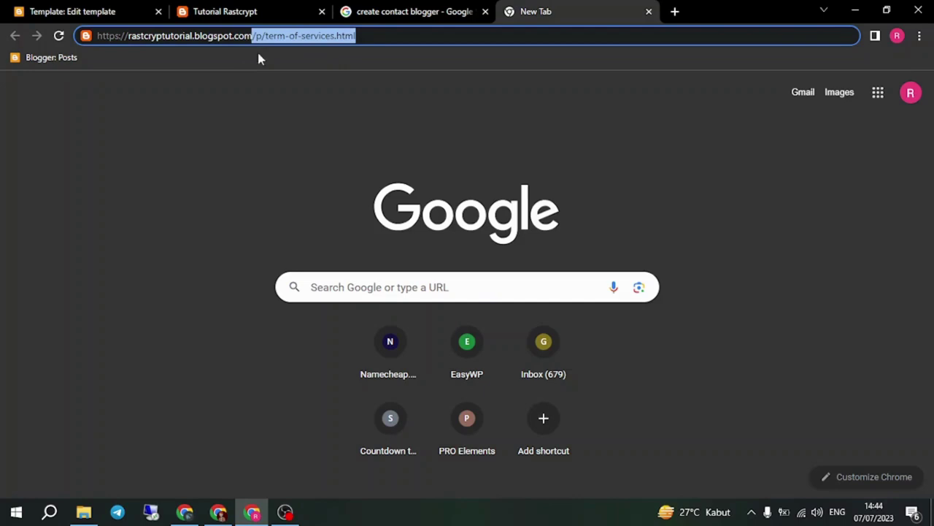
pyautogui.hotkey('ctrl', 'v')
pyautogui.hotkey('ctrl', 'v')
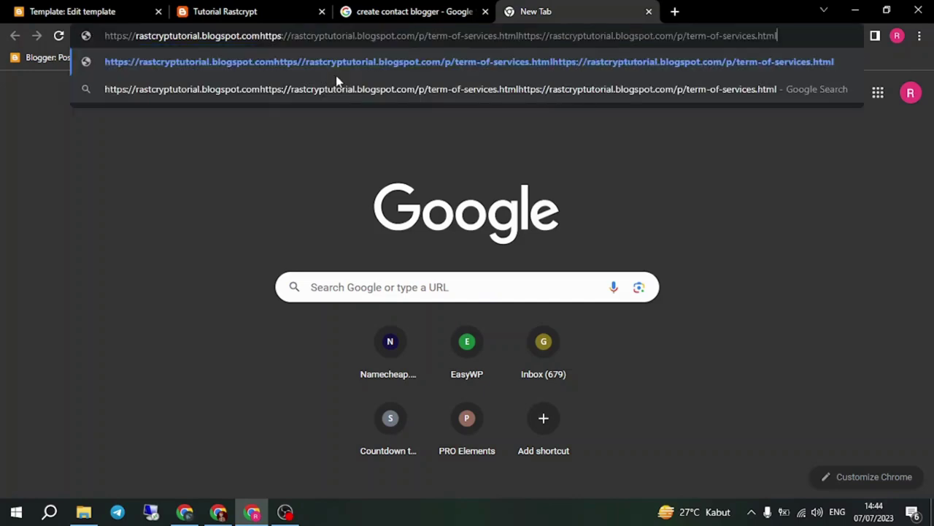
pyautogui.hotkey('ctrl', 'z')
pyautogui.hotkey('ctrl', 'z')
pyautogui.hotkey('ctrl', 'c')
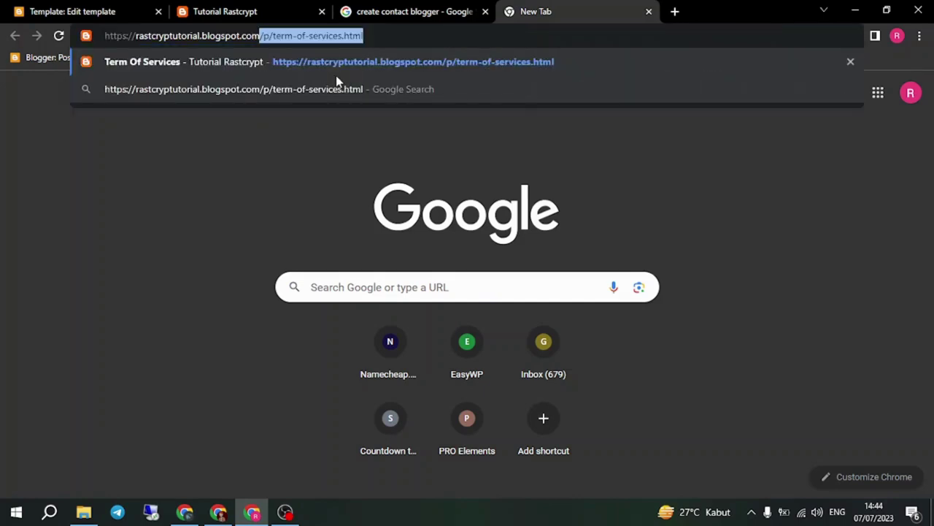
# Step: Set the About link's href in the template's footer menu to /p/term-of-services.html
pyautogui.click(73, 11)
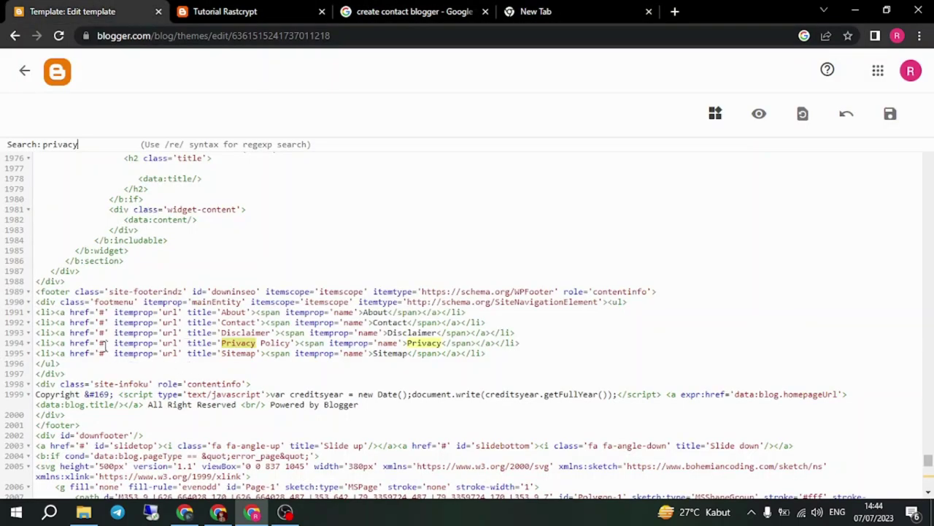
pyautogui.press('Escape')
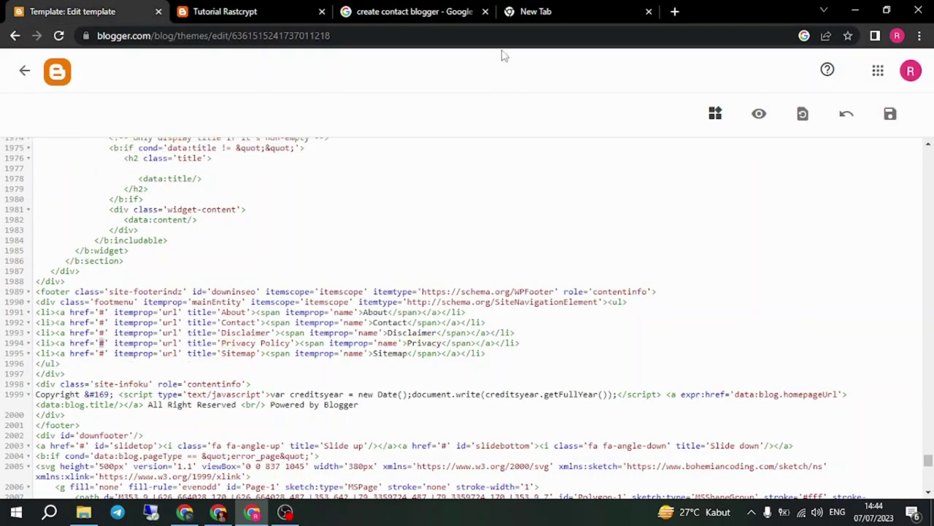
pyautogui.click(538, 9)
pyautogui.click(87, 11)
pyautogui.hotkey('ctrl', 'v')
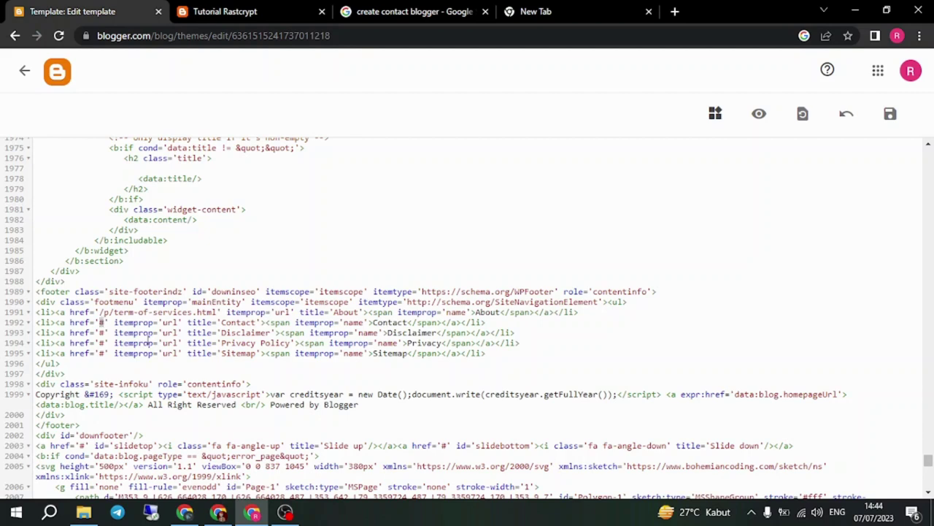
# Step: Set the Contact link's href in the footer menu code to /p/contact.html
pyautogui.write('p/')
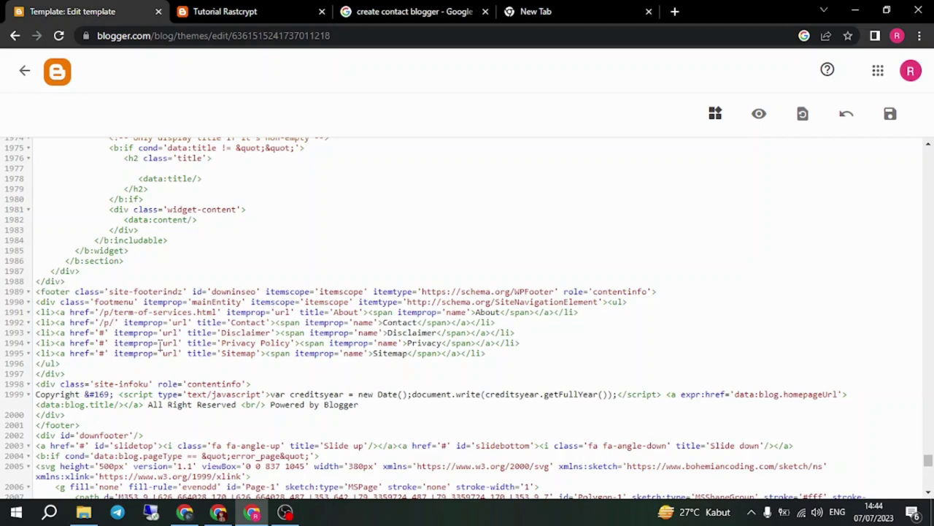
pyautogui.write('contat')
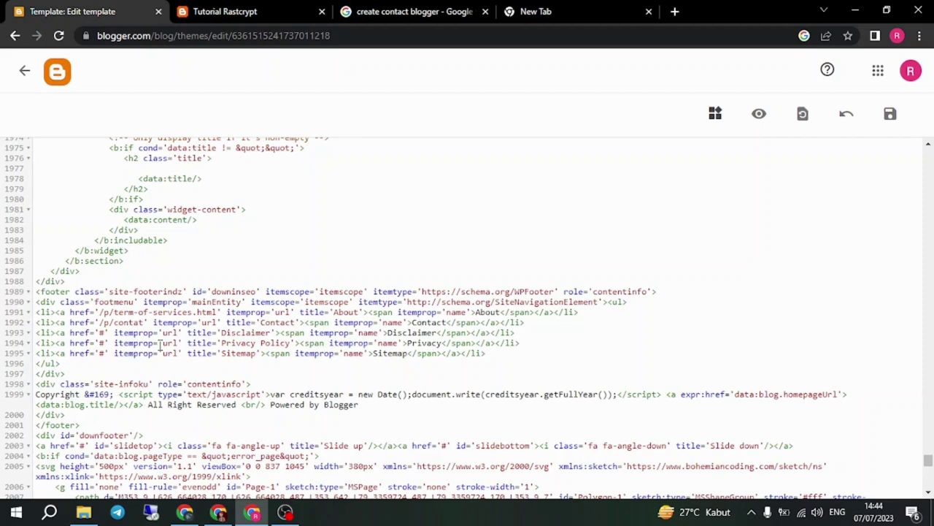
pyautogui.press('BackSpace')
pyautogui.write('ct')
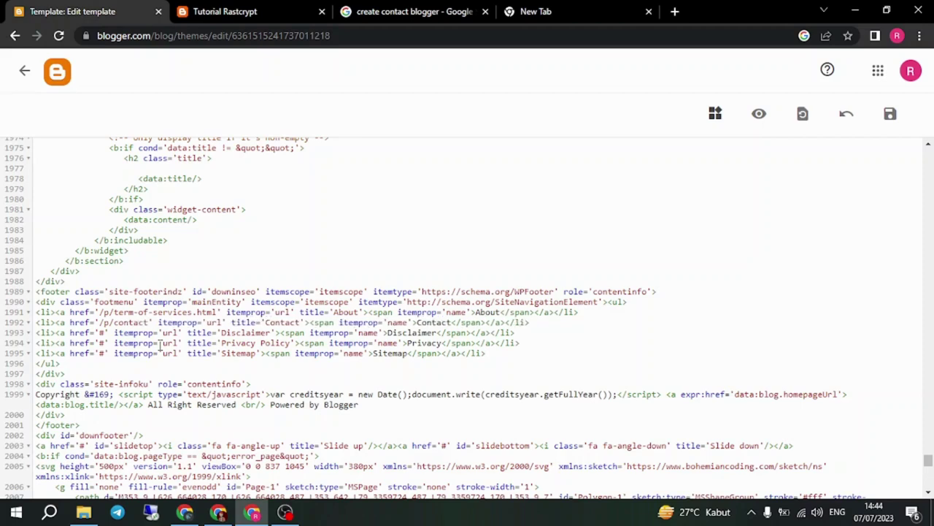
pyautogui.write('.html')
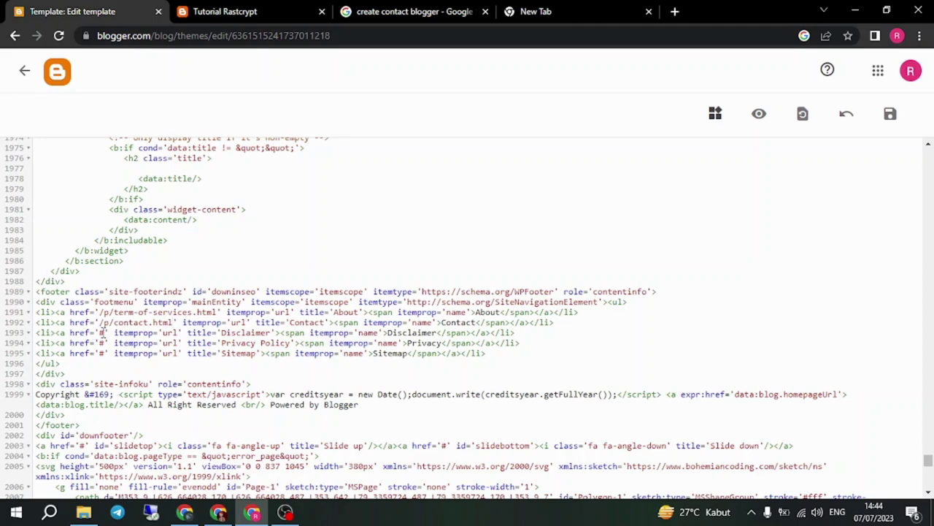
# Step: Replace the # placeholders in the footer menu with /p/disclaimer for Disclaimer and /p/ for Privacy Policy
pyautogui.press('BackSpace')
pyautogui.write('/p/')
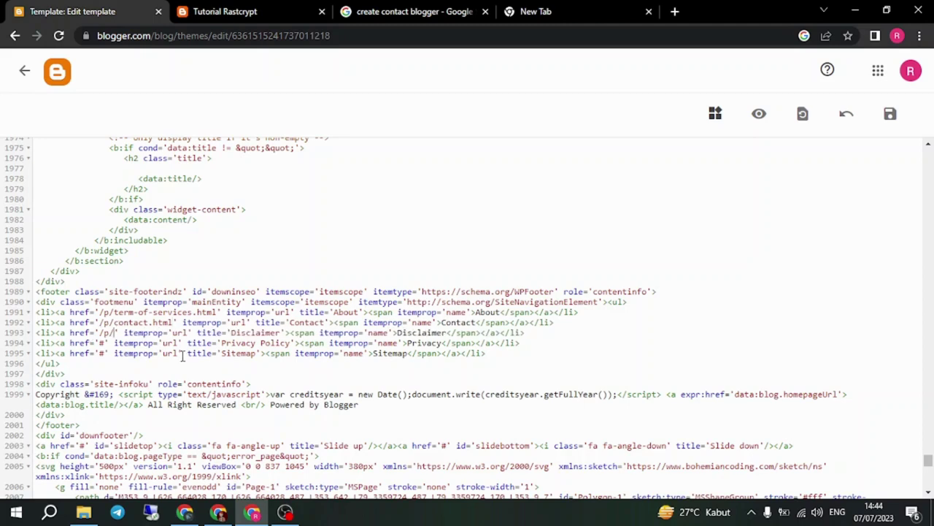
pyautogui.write('disclaime')
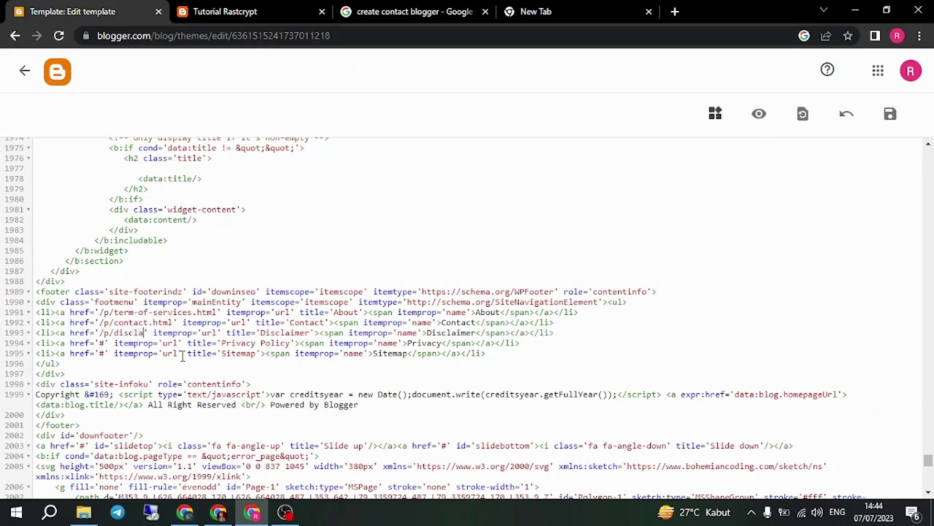
pyautogui.write('r')
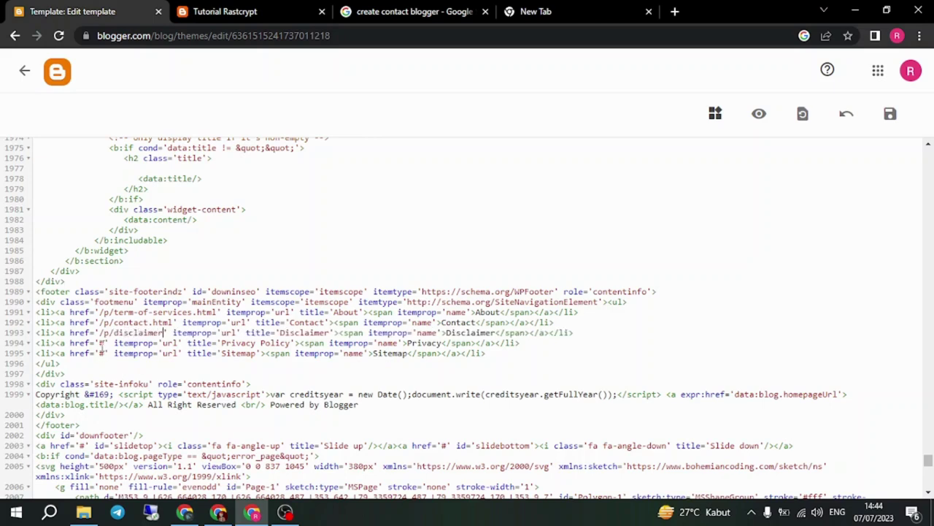
pyautogui.press('BackSpace')
pyautogui.write('/p/')
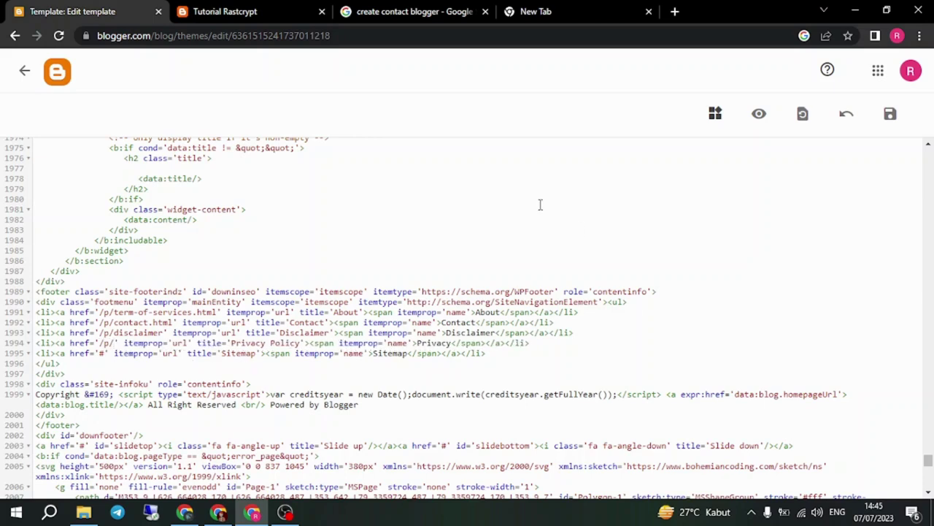
# Step: Open the blog's privacy page at rastcryptutorial.blogspot.com/p/privacy-and-policy.html in the blog's tab
pyautogui.click(227, 10)
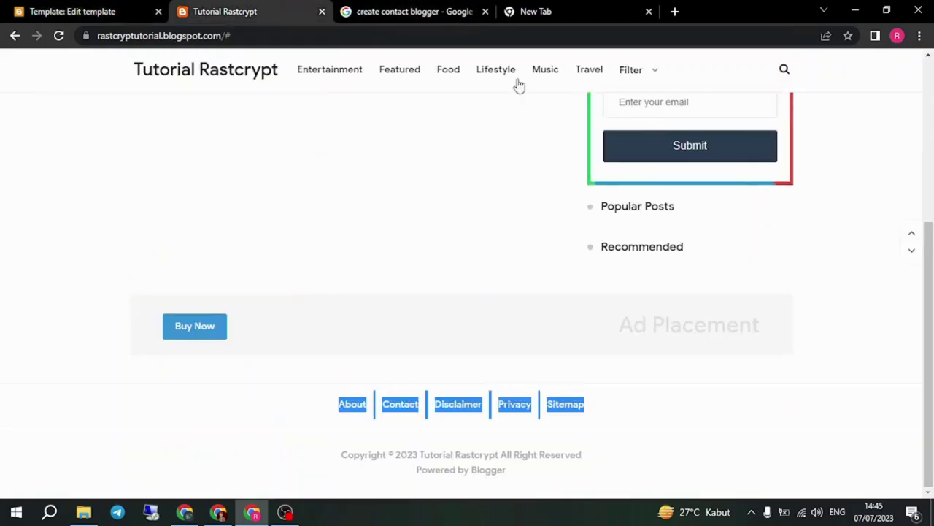
pyautogui.moveTo(931, 226); pyautogui.dragTo(930, 64)
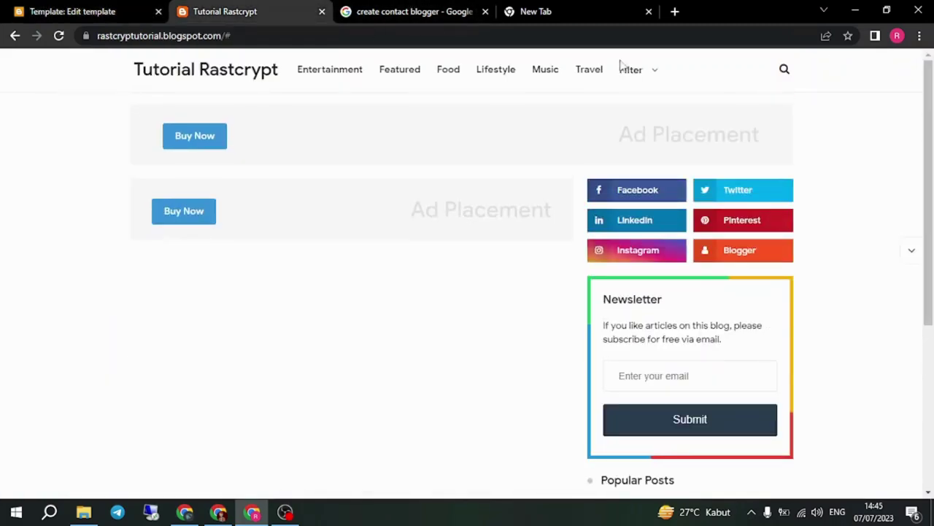
pyautogui.click(276, 36)
pyautogui.click(296, 35)
pyautogui.press('BackSpace')
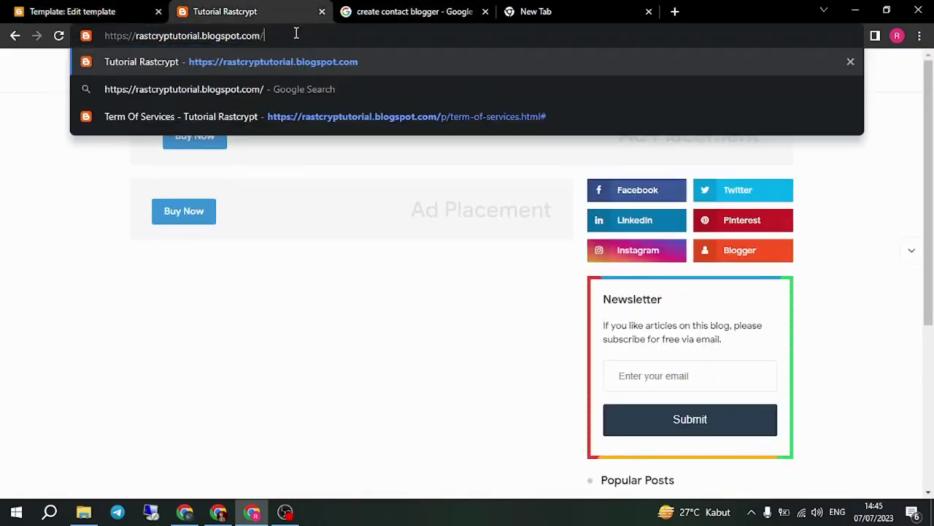
pyautogui.write('p/')
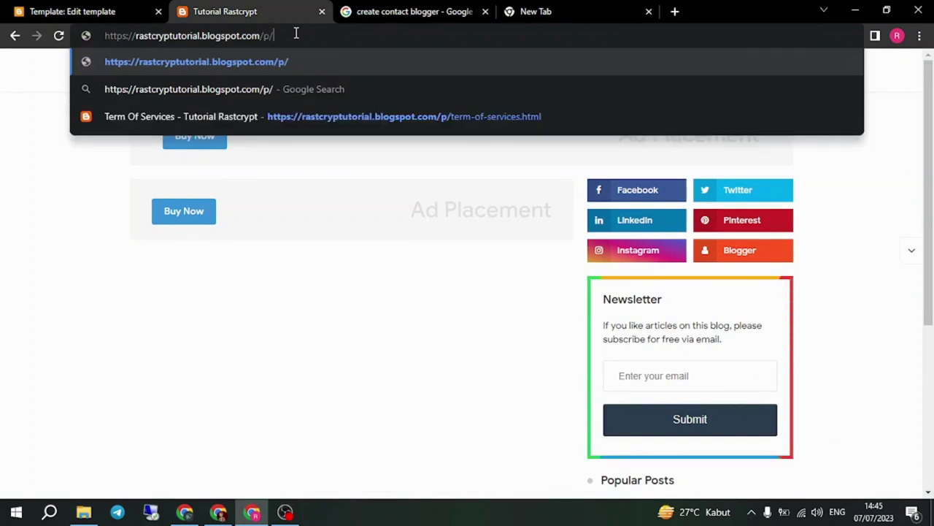
pyautogui.write('privacy')
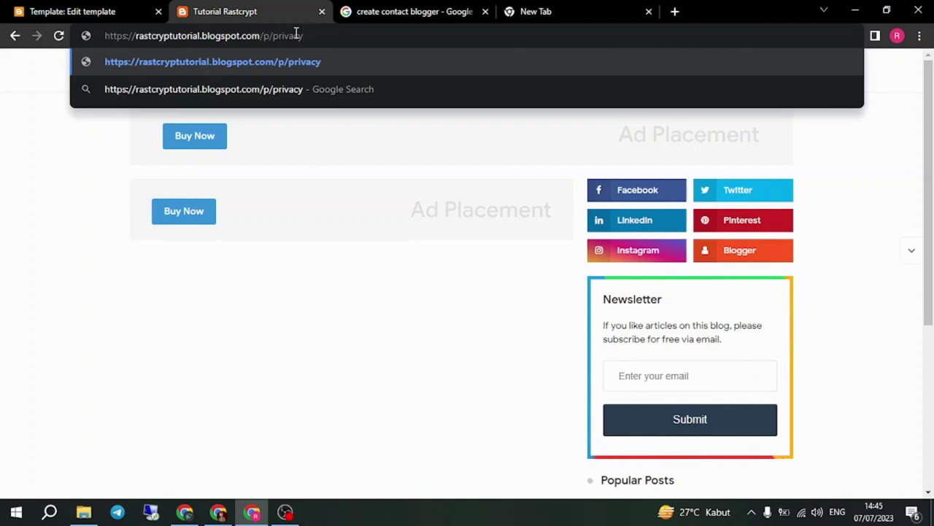
pyautogui.write('-adm')
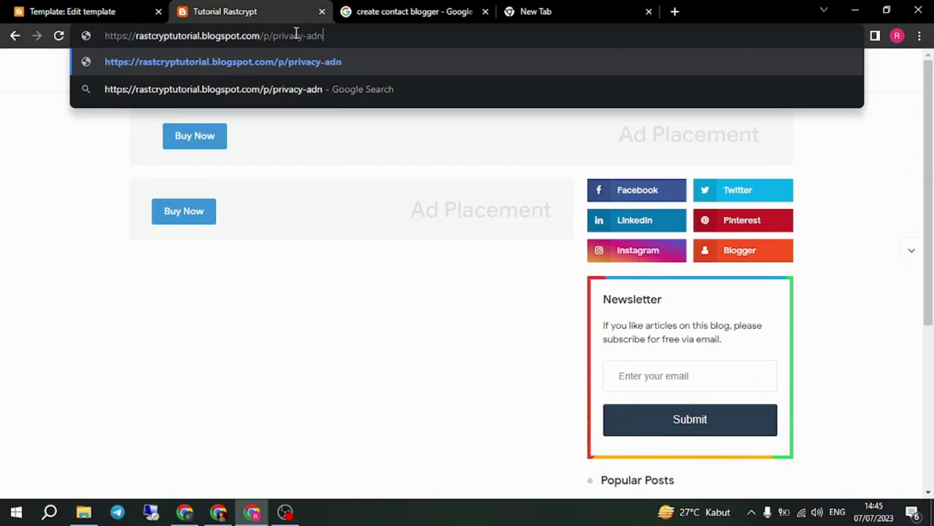
pyautogui.press('BackSpace')
pyautogui.press('BackSpace')
pyautogui.write('nd')
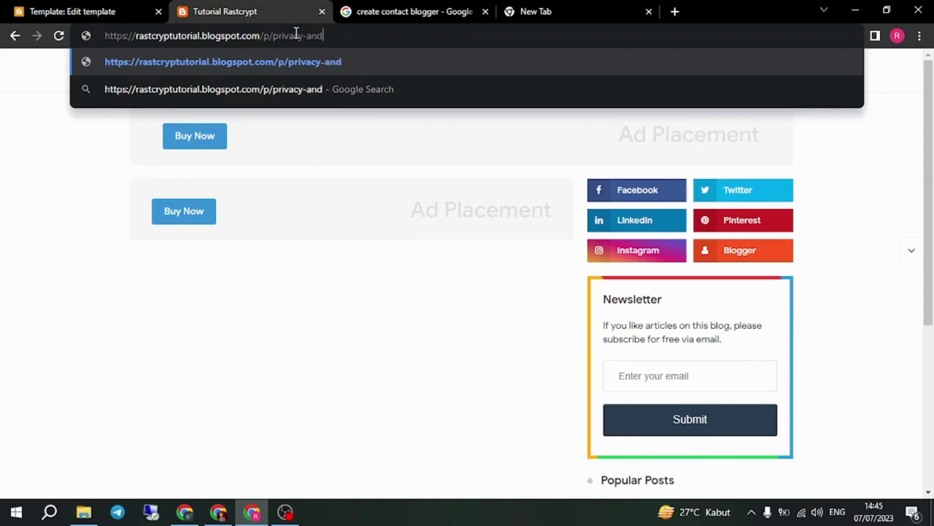
pyautogui.write('-polict')
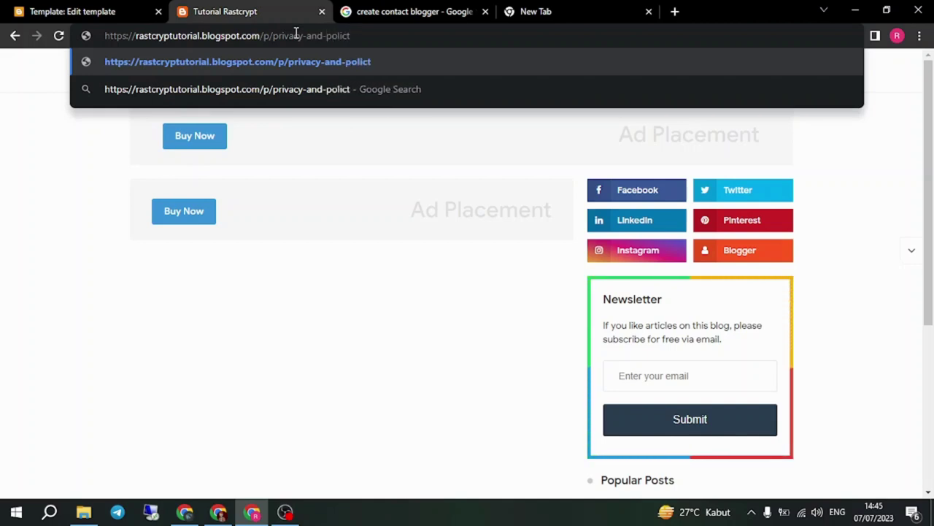
pyautogui.press('BackSpace')
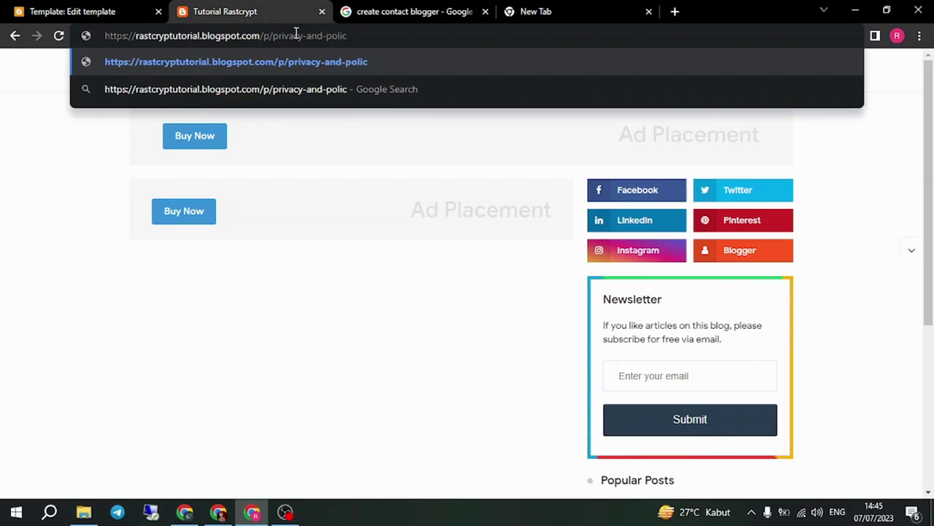
pyautogui.write('y')
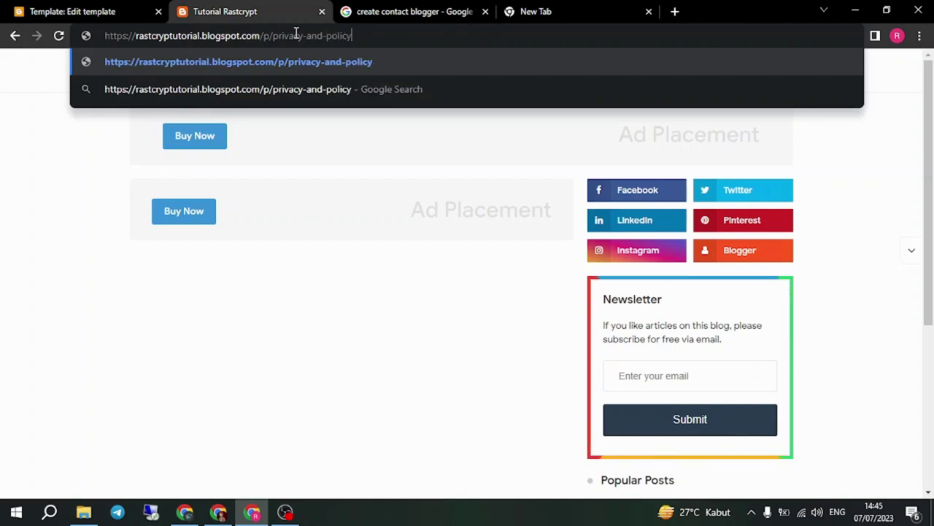
pyautogui.write('.html')
pyautogui.press('Return')
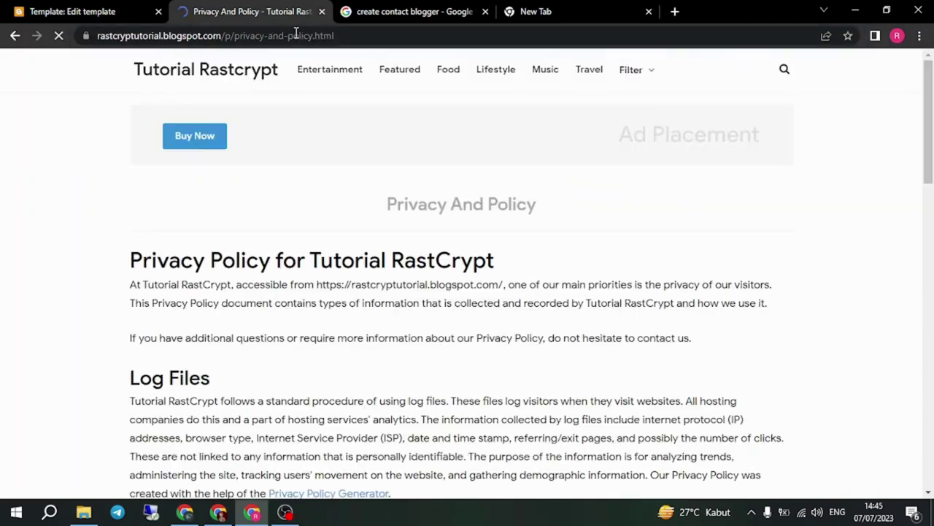
# Step: Copy privacy-and-policy.html from the page address and append it to the Privacy Policy link's /p/ path in the template
pyautogui.click(365, 34)
pyautogui.click(369, 35)
pyautogui.moveTo(392, 36); pyautogui.dragTo(256, 42)
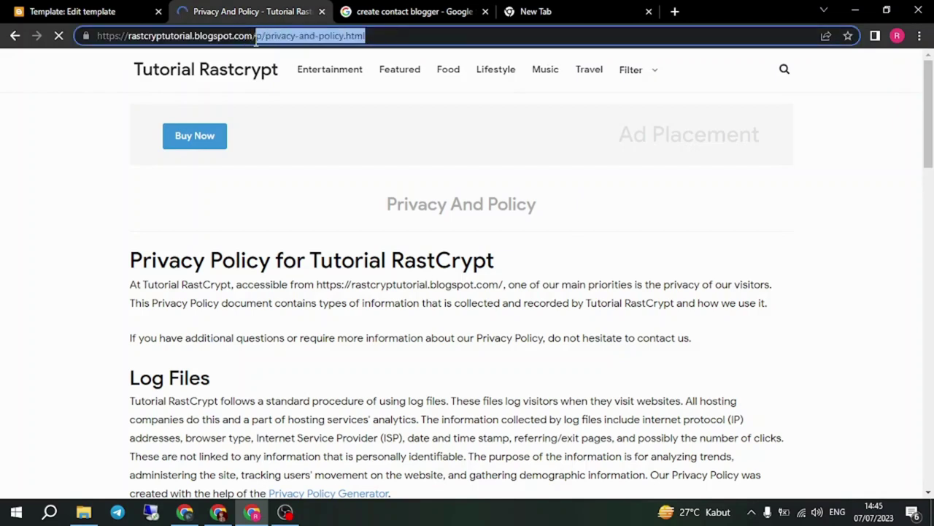
pyautogui.moveTo(392, 36); pyautogui.dragTo(270, 44)
pyautogui.hotkey('ctrl', 'c')
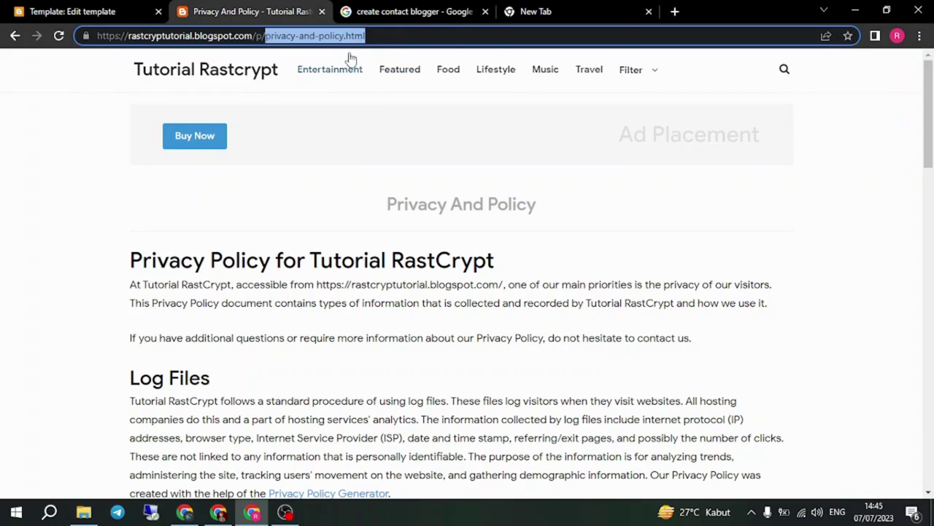
pyautogui.click(108, 9)
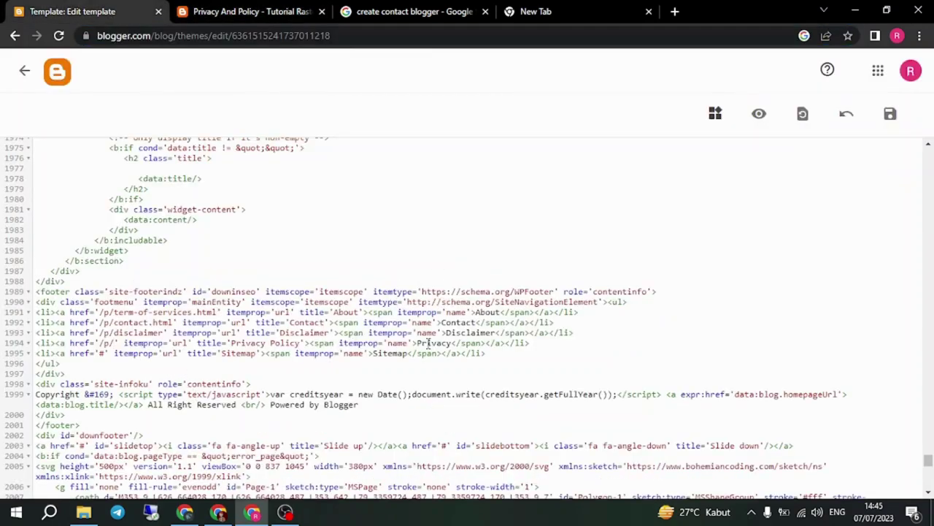
pyautogui.hotkey('ctrl', 'v')
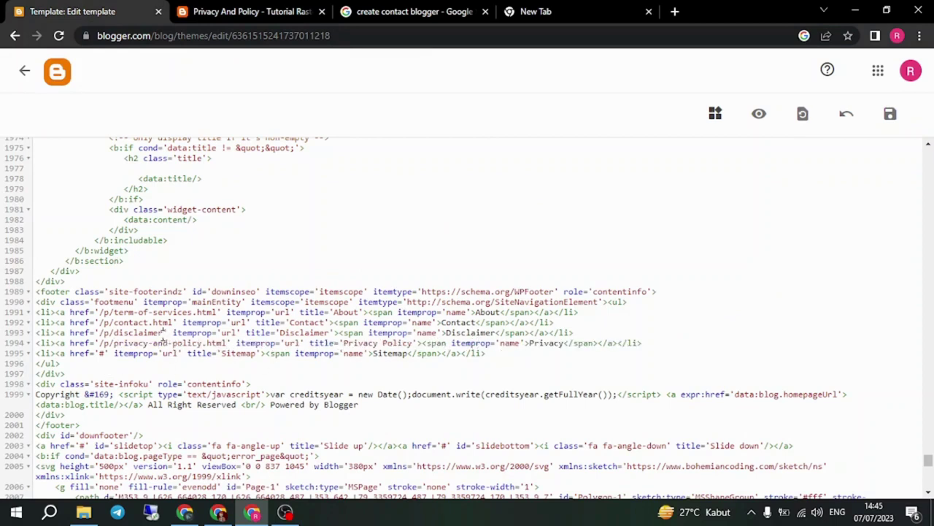
# Step: Add .html to the end of the Disclaimer link's path, then save the template and leave the editor
pyautogui.write('.html')
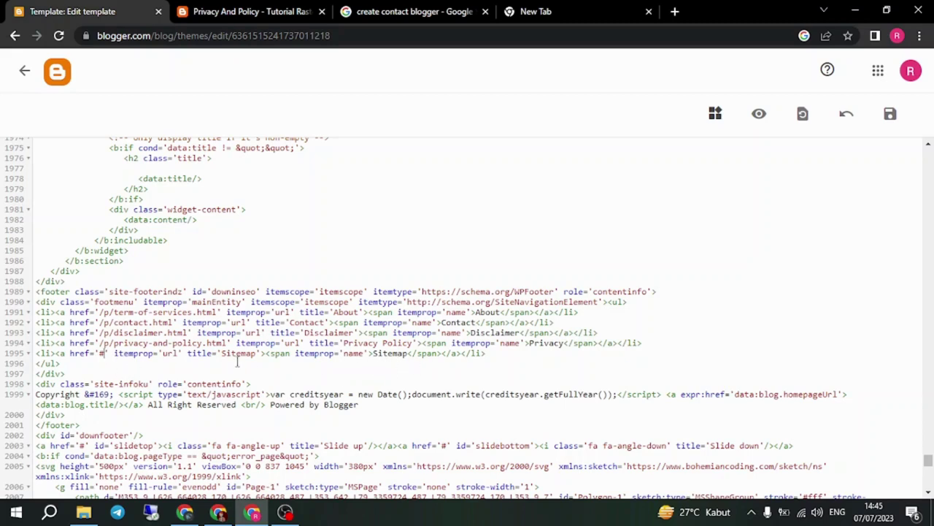
pyautogui.click(536, 11)
pyautogui.click(81, 11)
pyautogui.click(902, 116)
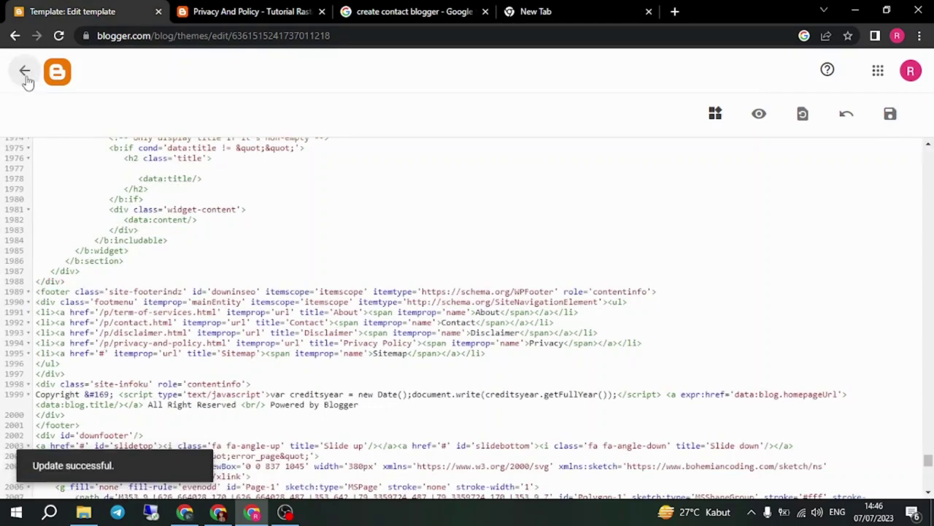
pyautogui.click(24, 71)
# Step: Reload the blog's Privacy And Policy page to check it with the saved template
pyautogui.click(199, 14)
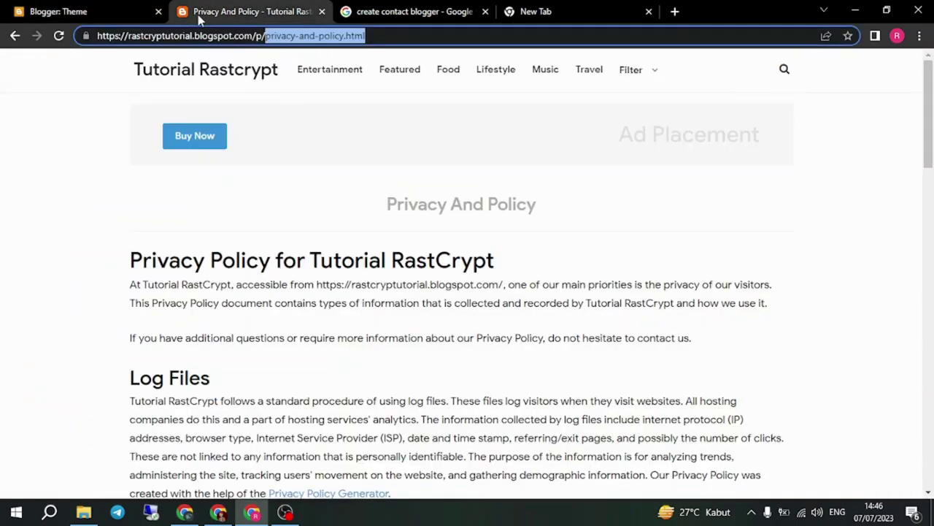
pyautogui.click(58, 36)
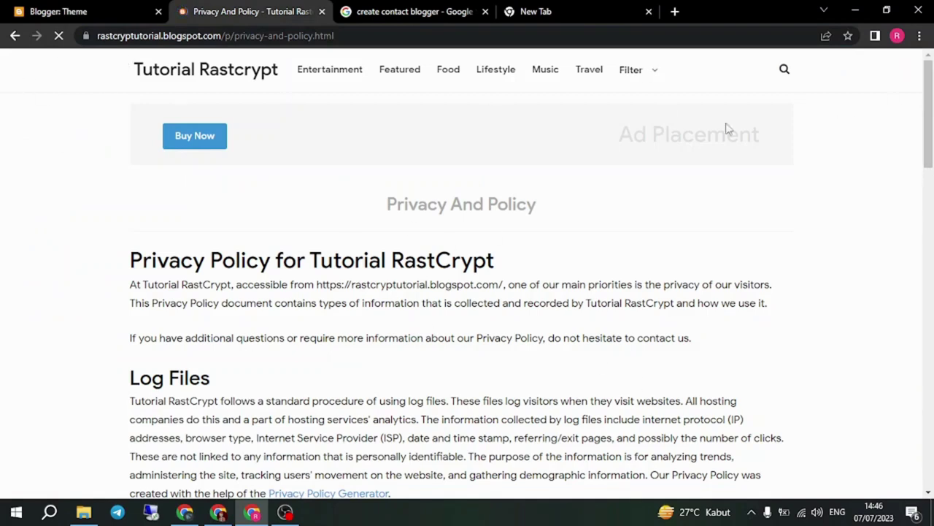
pyautogui.moveTo(646, 73)
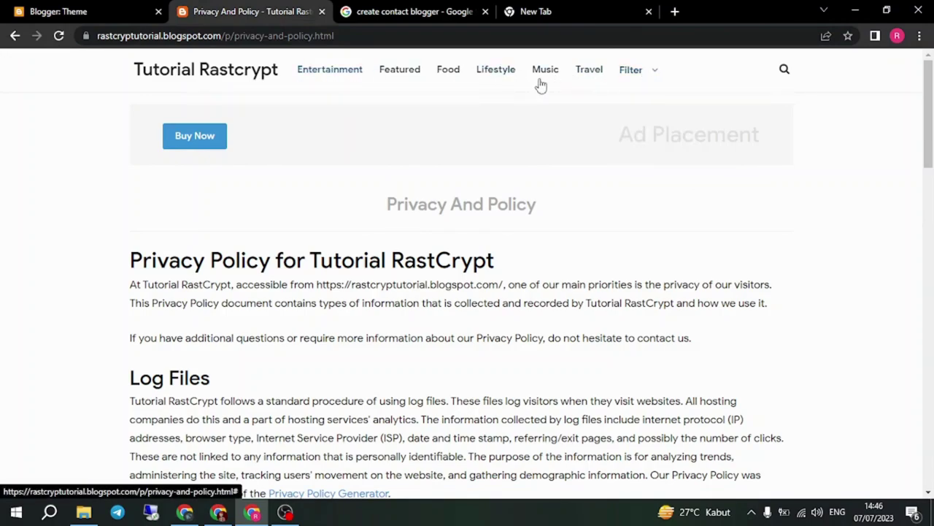
# Step: Follow the Disclaimer link in the footer of the Privacy And Policy page and look over the page it opens
pyautogui.moveTo(929, 161); pyautogui.dragTo(933, 438)
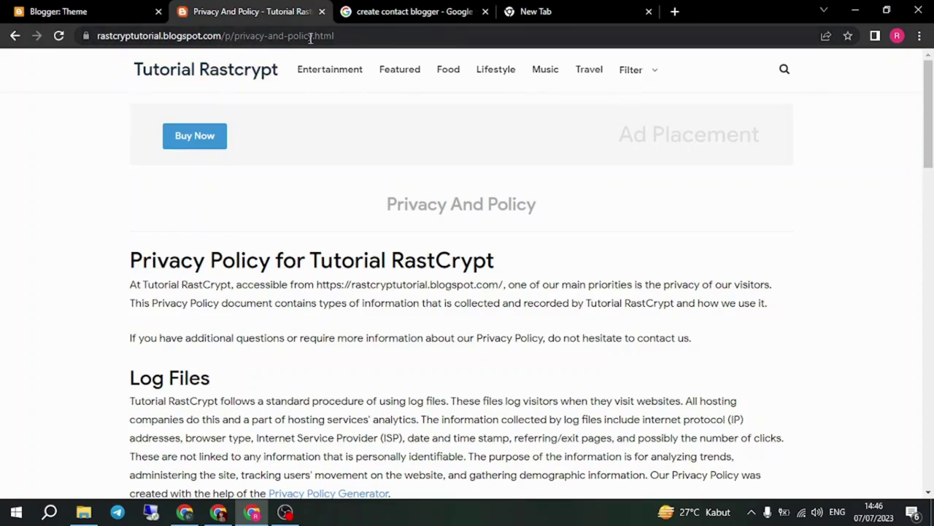
pyautogui.scroll(-20, 566, 436)
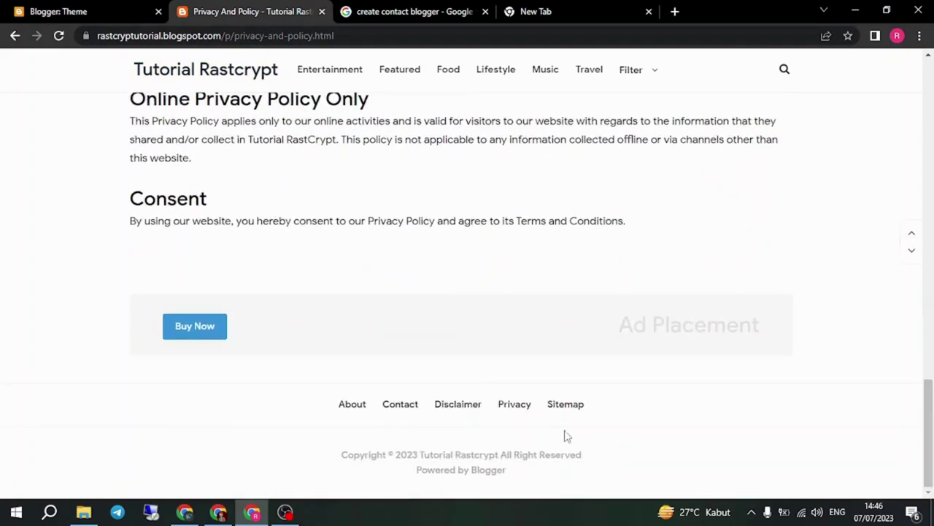
pyautogui.click(471, 407)
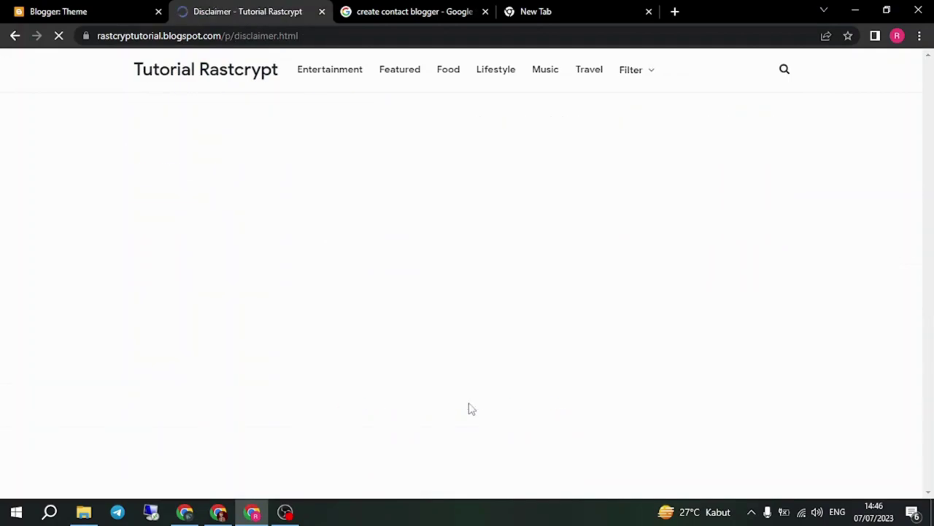
pyautogui.scroll(-10, 869, 189)
pyautogui.scroll(10, 494, 139)
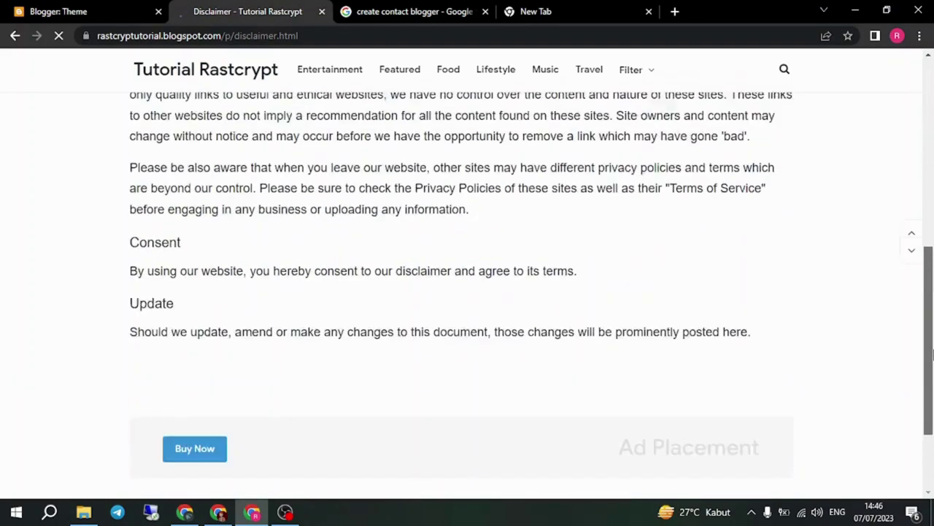
# Step: Look through the gadgets in the blog's layout and inspect the code of banner3's HTML/JavaScript gadget without changing it
pyautogui.click(69, 9)
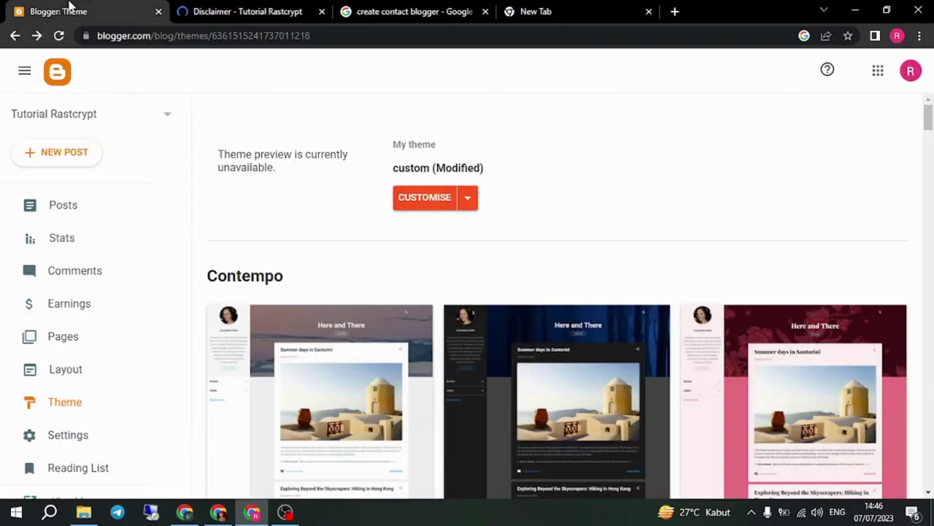
pyautogui.click(96, 380)
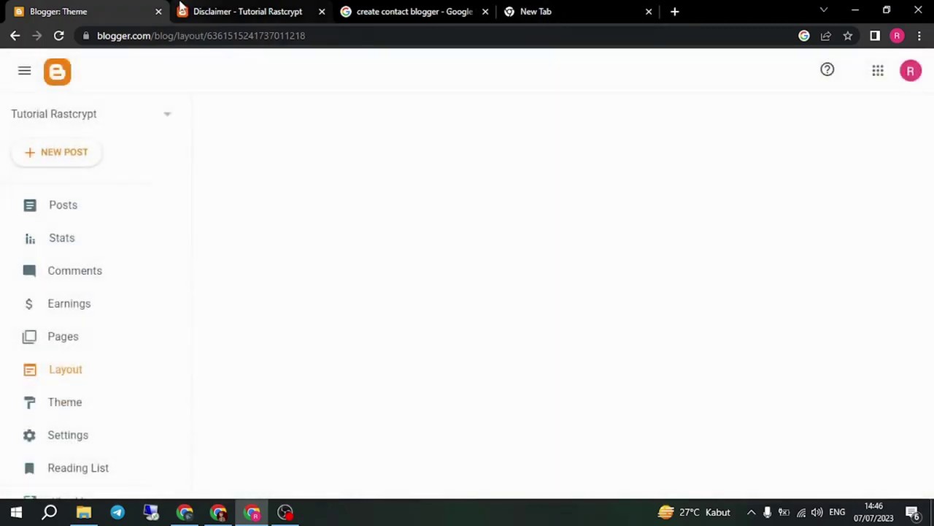
pyautogui.click(249, 11)
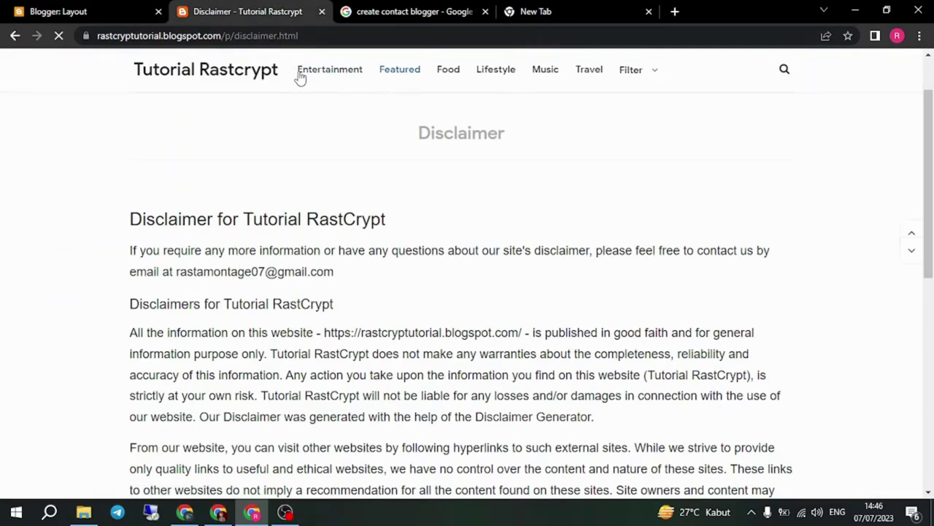
pyautogui.click(73, 11)
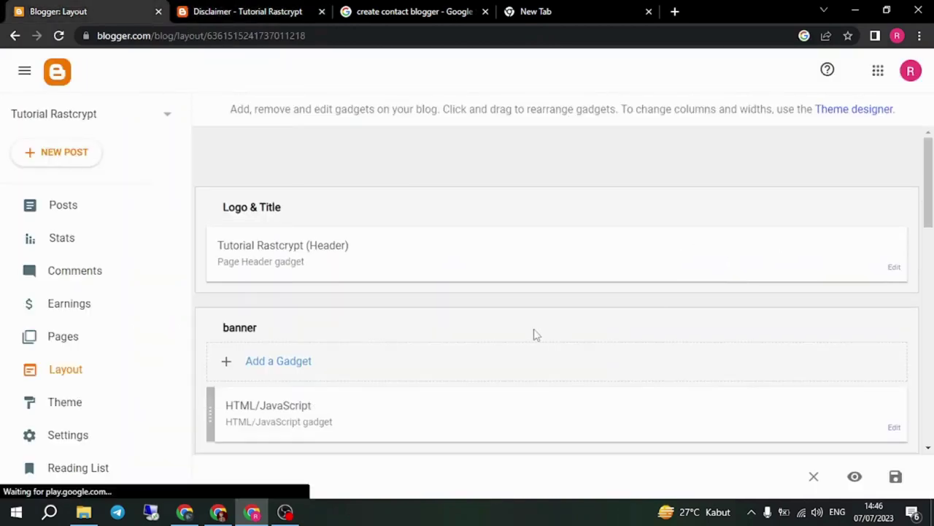
pyautogui.scroll(-4, 421, 319)
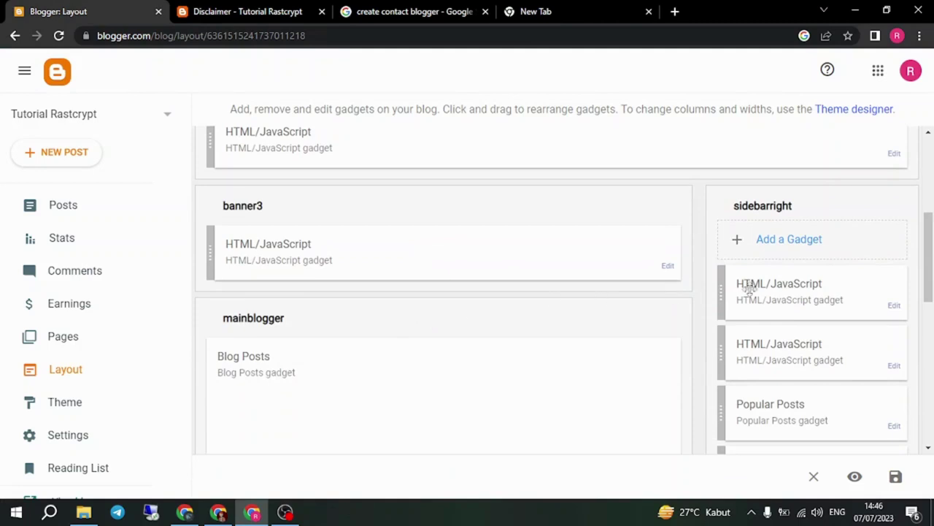
pyautogui.click(669, 267)
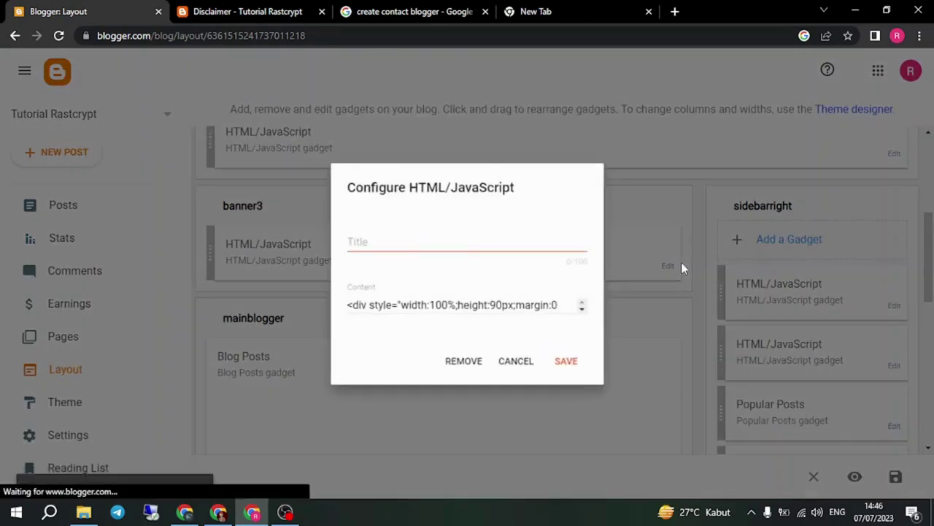
pyautogui.scroll(-2, 513, 329)
pyautogui.scroll(-1, 513, 329)
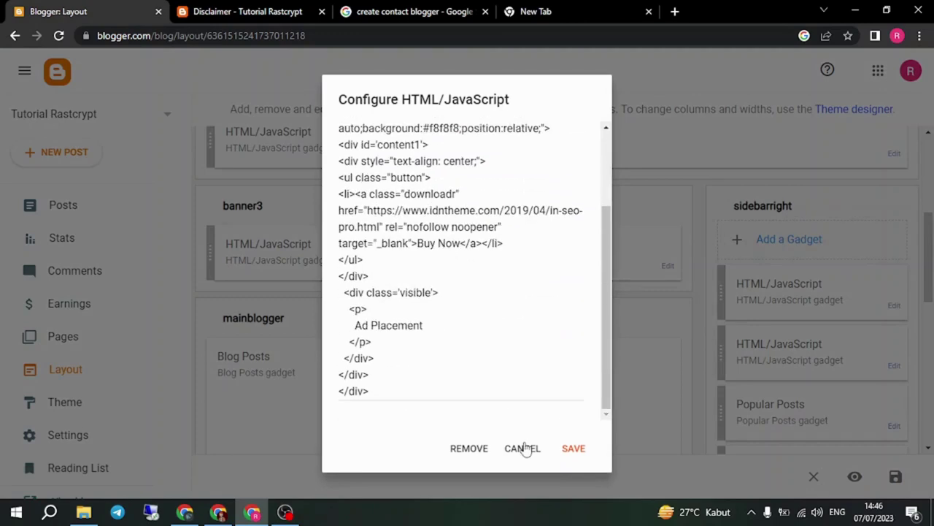
pyautogui.click(524, 447)
pyautogui.scroll(-5, 457, 307)
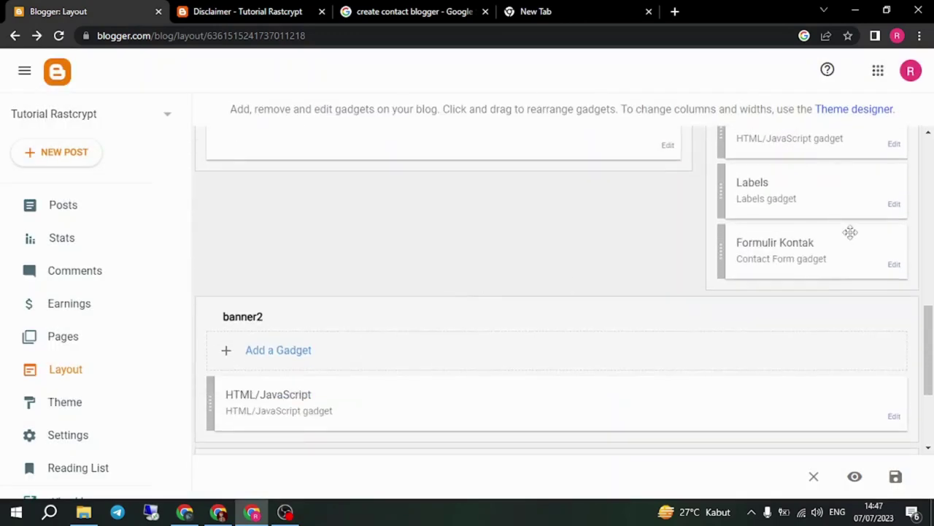
pyautogui.scroll(-3, 438, 265)
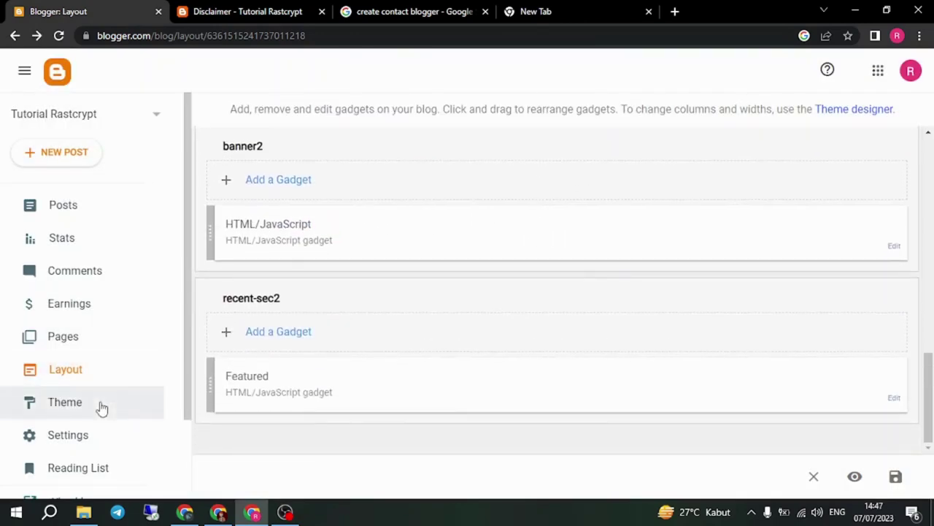
pyautogui.click(100, 406)
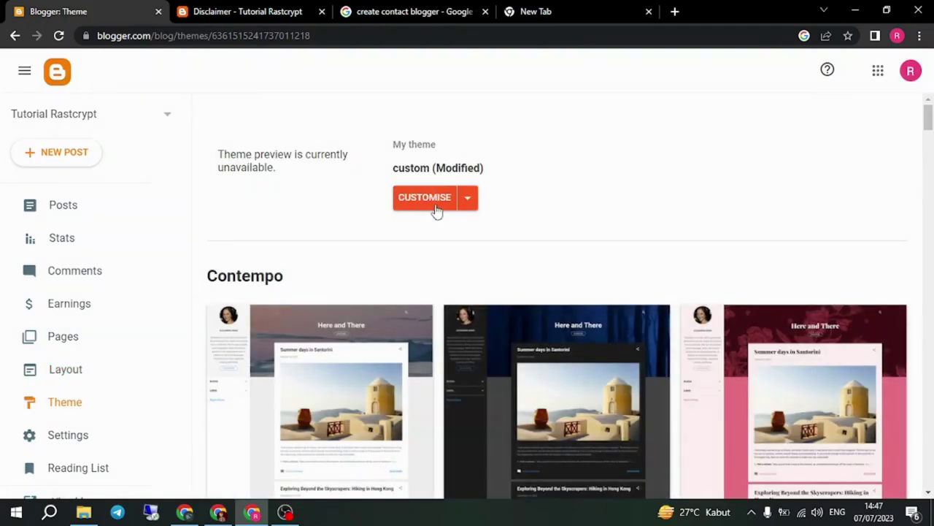
pyautogui.click(471, 200)
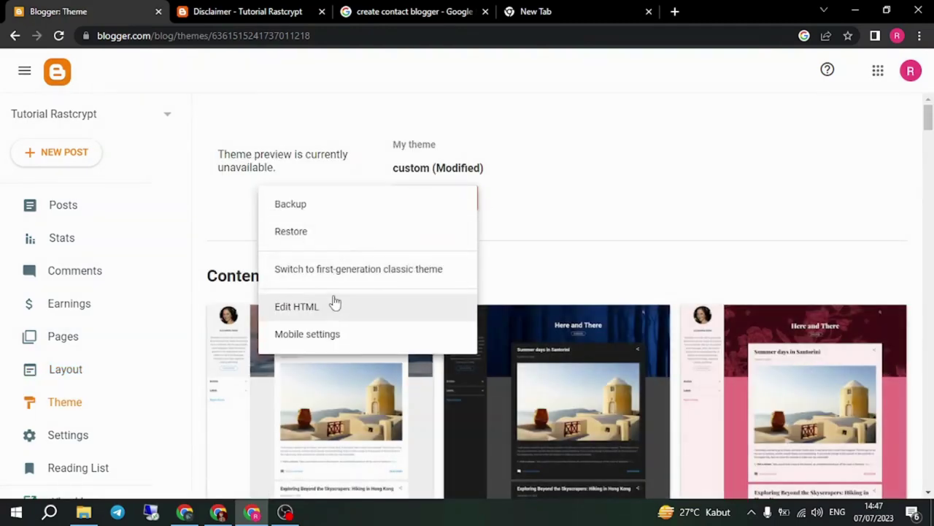
pyautogui.click(364, 308)
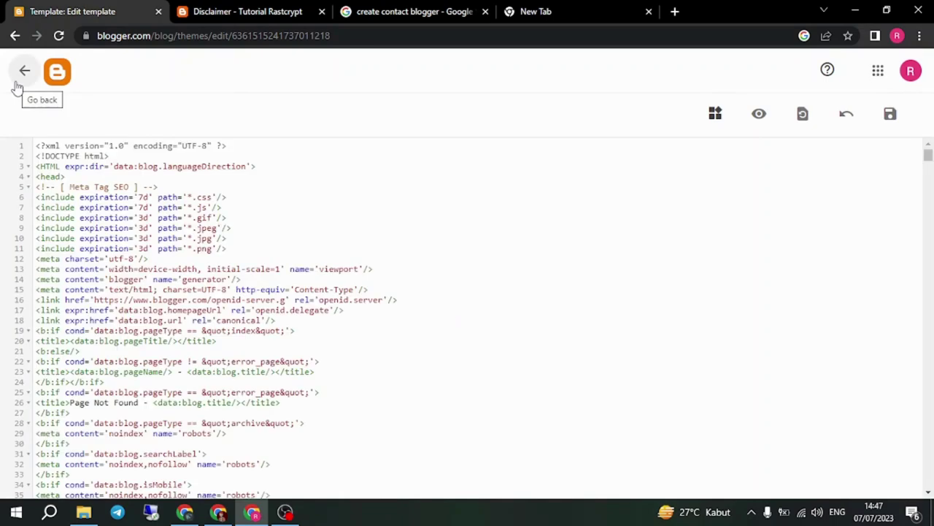
pyautogui.click(19, 83)
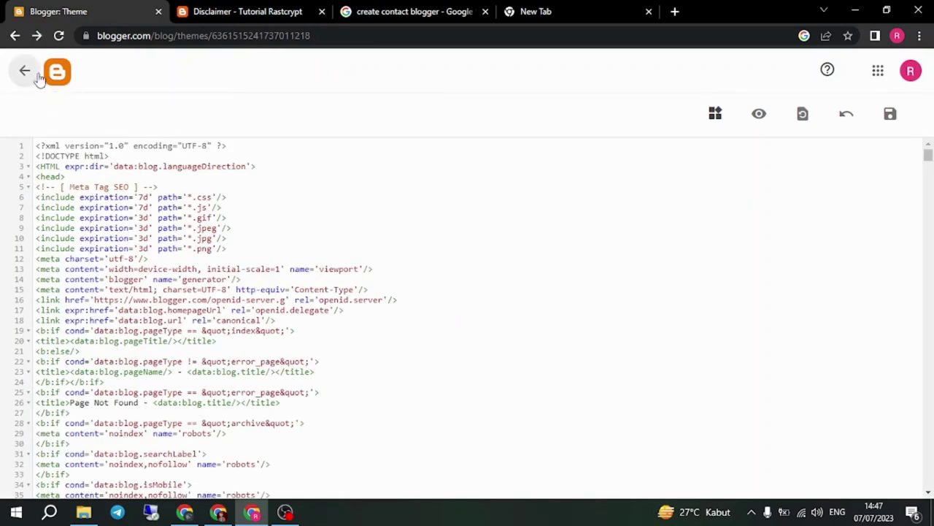
pyautogui.click(219, 9)
pyautogui.click(49, 8)
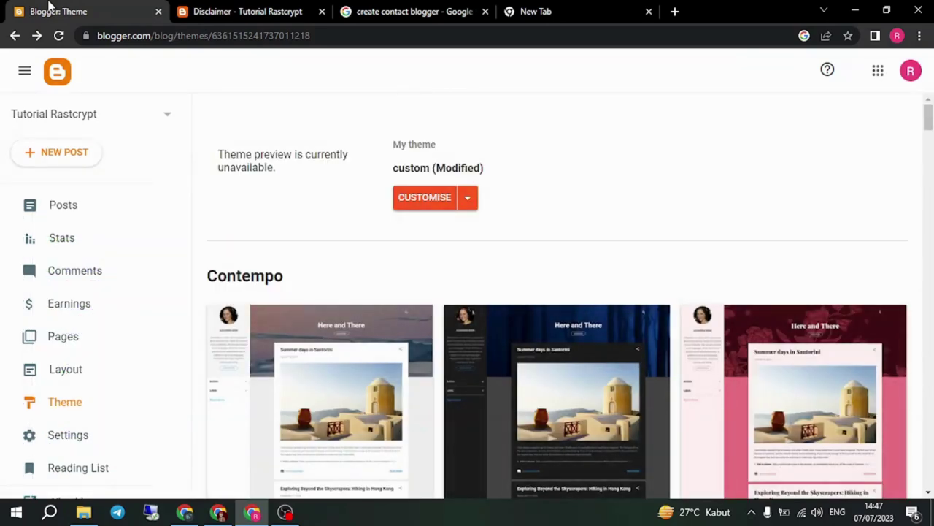
# Step: Create a new blog post, check the category names in the site's menu, and title the post Entertained
pyautogui.click(33, 213)
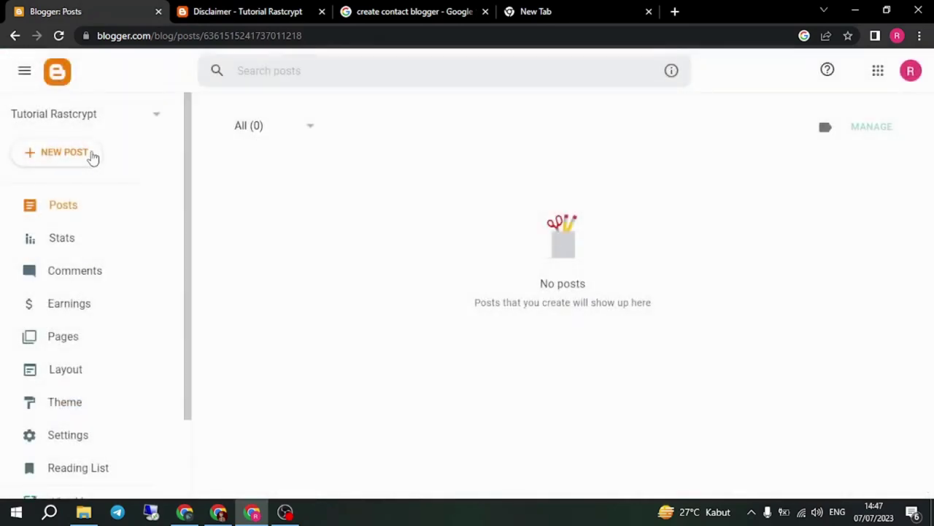
pyautogui.click(64, 151)
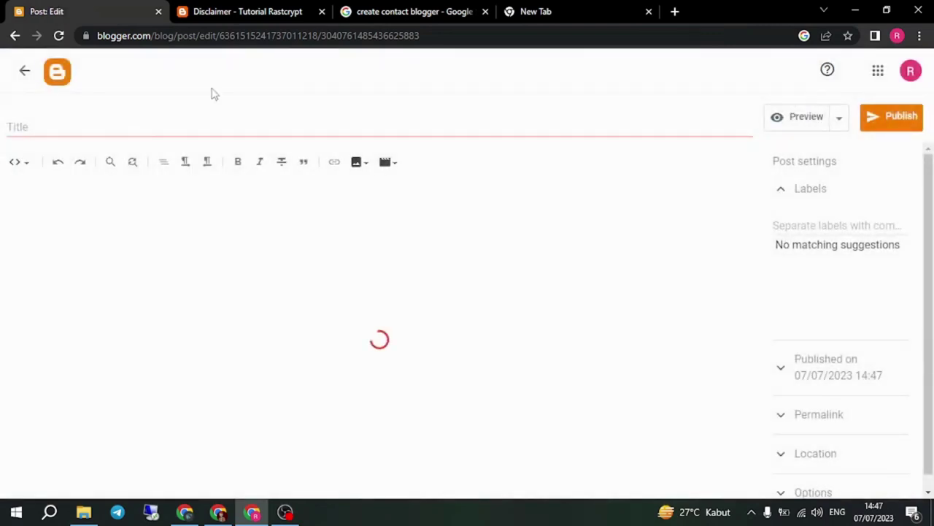
pyautogui.click(310, 12)
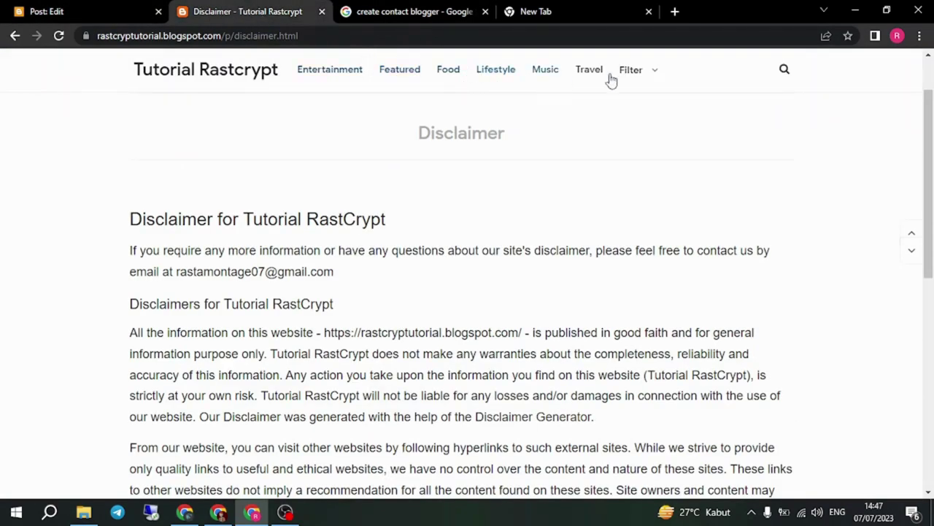
pyautogui.moveTo(660, 78)
pyautogui.click(105, 10)
pyautogui.click(77, 125)
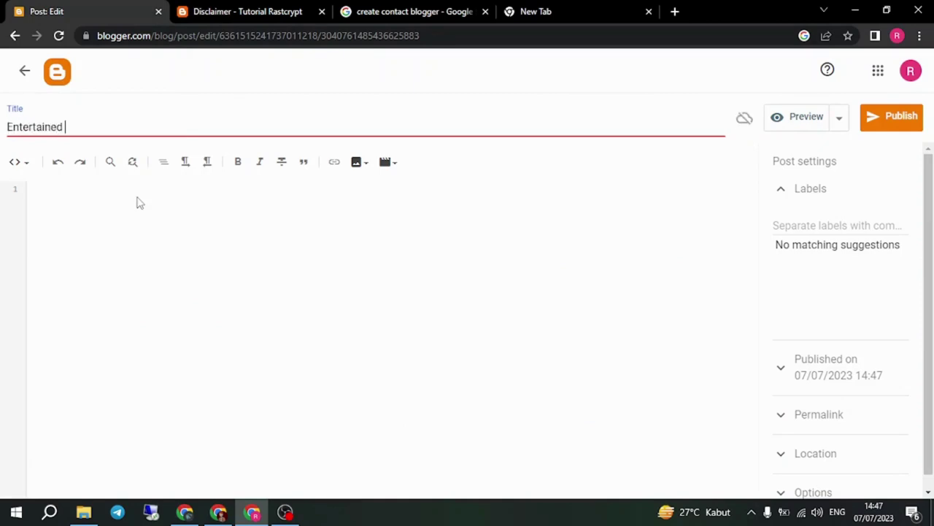
# Step: Switch the post editor to Compose view and write "This is entertained" as the post's body
pyautogui.click(22, 161)
pyautogui.click(65, 200)
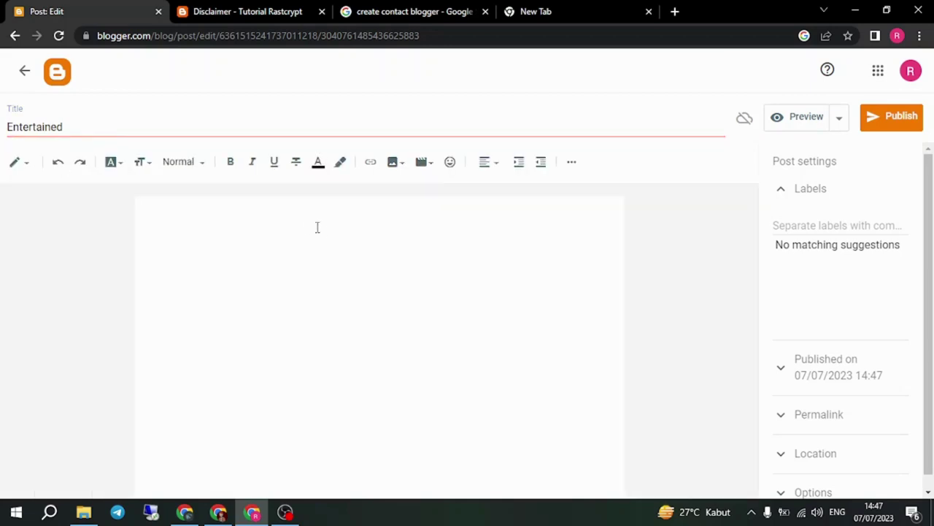
pyautogui.click(338, 229)
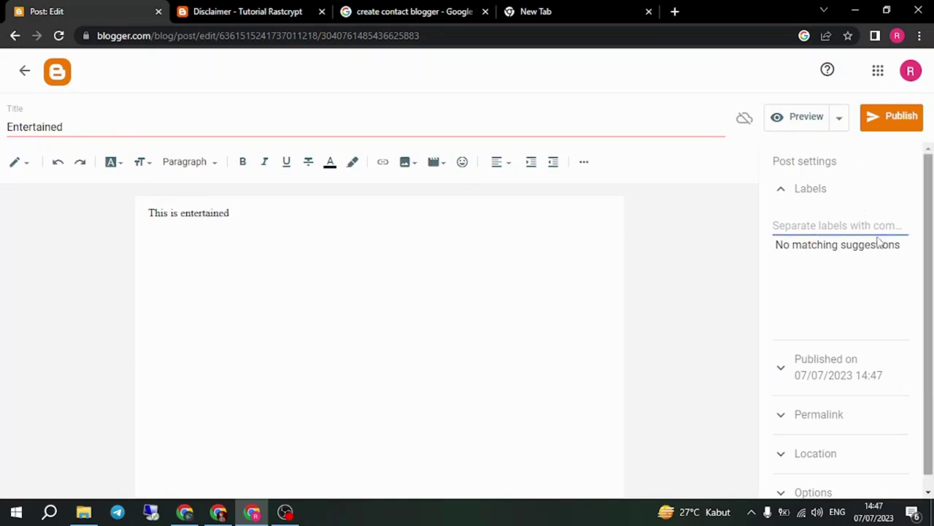
# Step: Add the label entertained to the post and publish it
pyautogui.write('entertained')
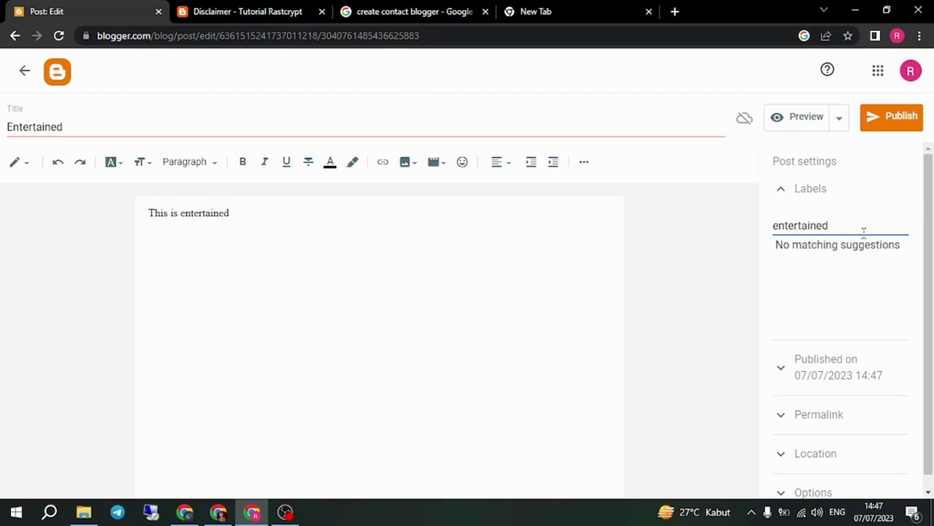
pyautogui.scroll(-1, 839, 284)
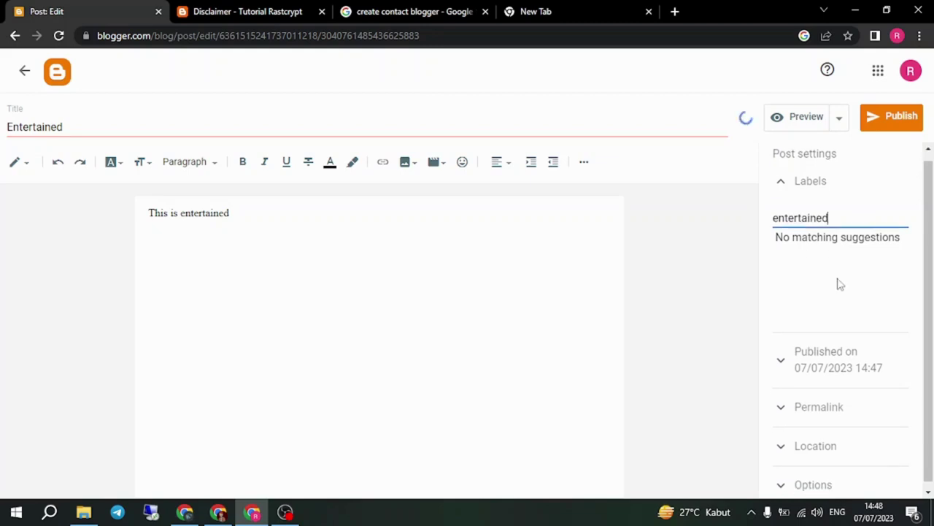
pyautogui.click(892, 118)
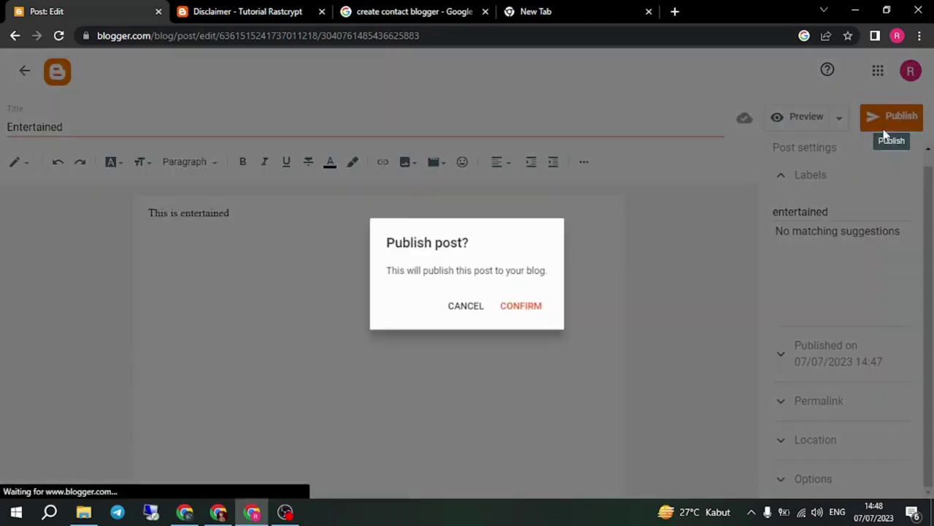
pyautogui.click(521, 306)
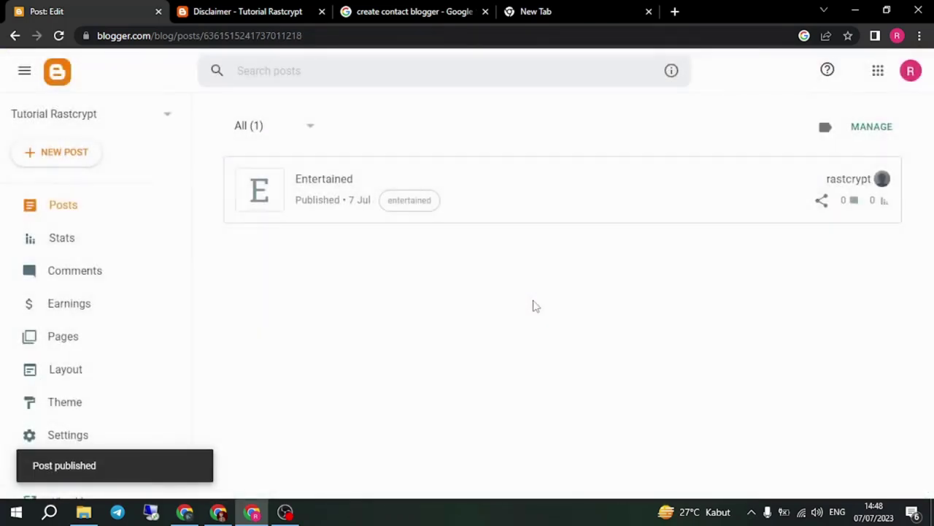
# Step: View the published Entertained post on the blog and look it over
pyautogui.moveTo(396, 182)
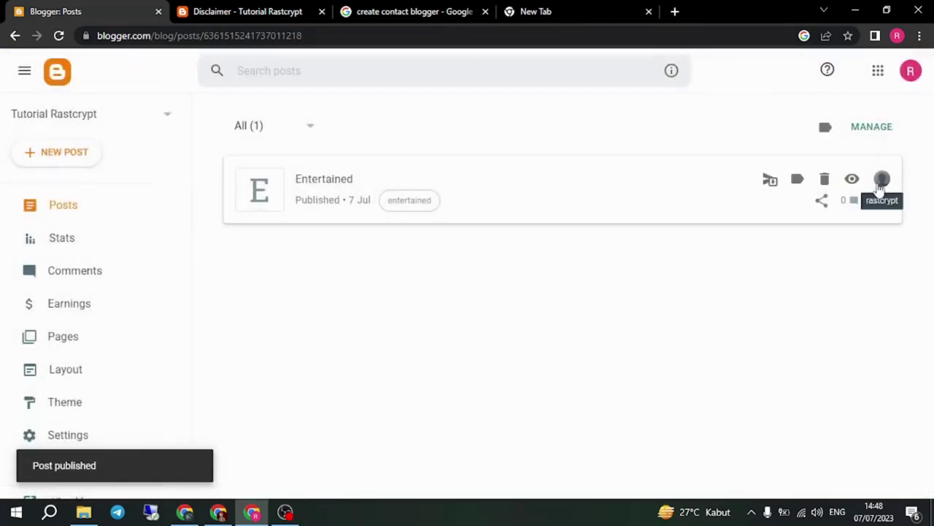
pyautogui.click(852, 180)
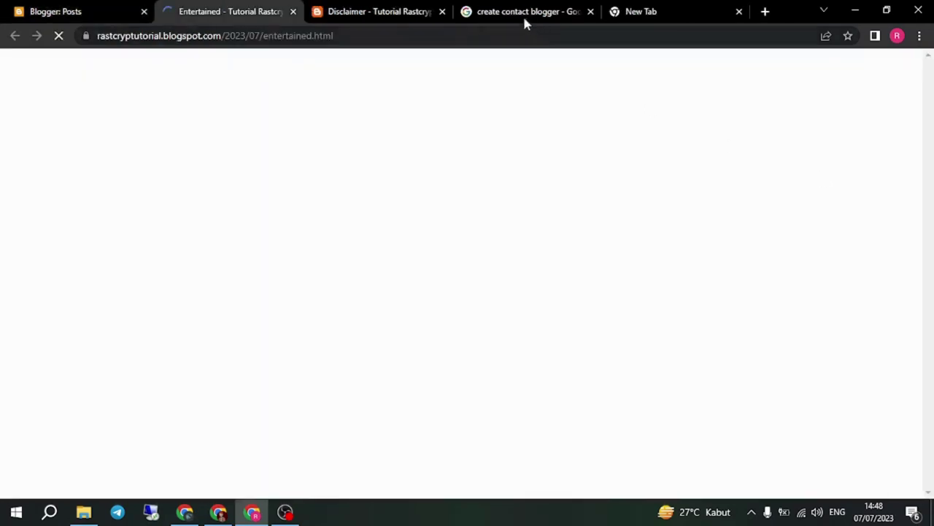
pyautogui.scroll(-4, 931, 358)
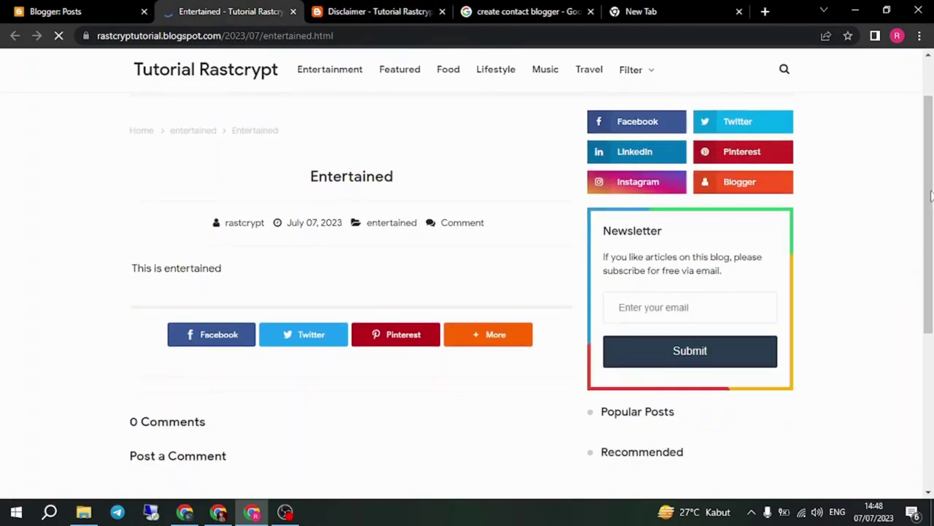
pyautogui.moveTo(931, 358); pyautogui.dragTo(932, 212)
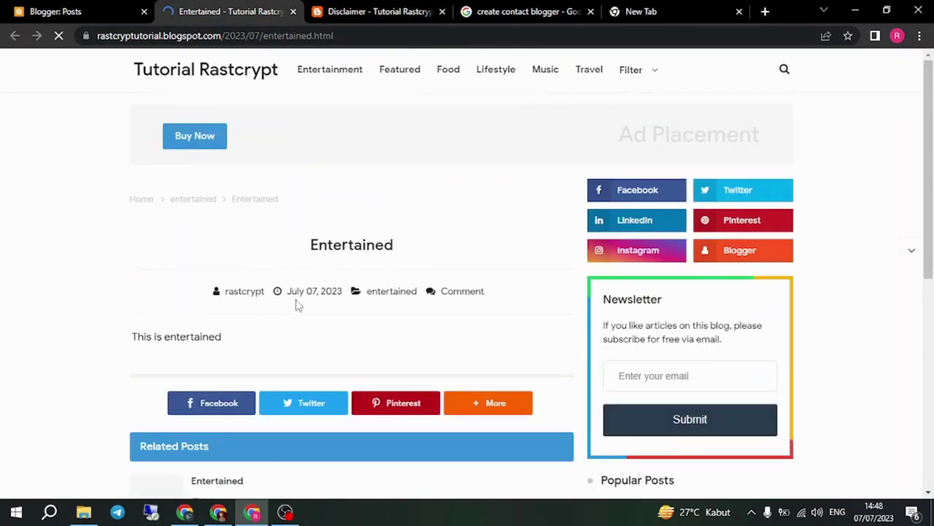
# Step: Open the post's entertained label page and copy the /search/label/entertained part of its address
pyautogui.click(395, 293)
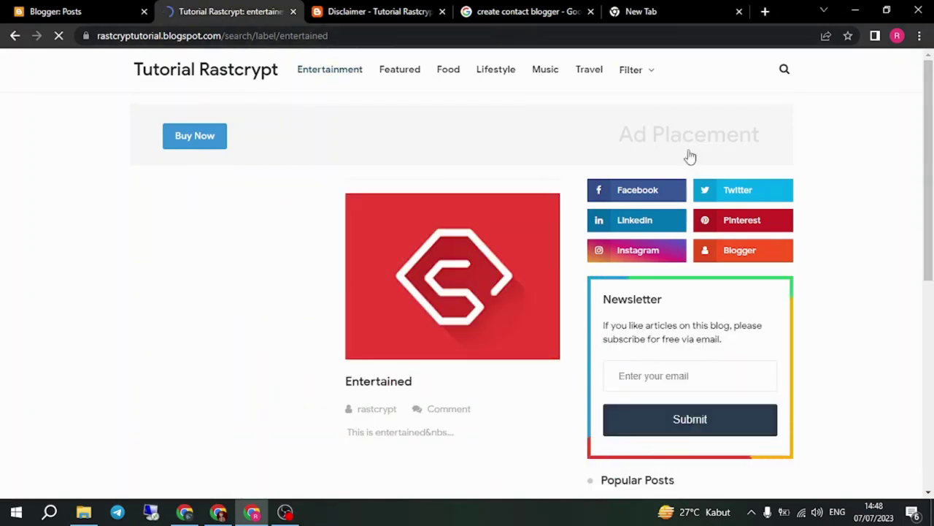
pyautogui.scroll(-5, 932, 153)
pyautogui.scroll(5, 371, 365)
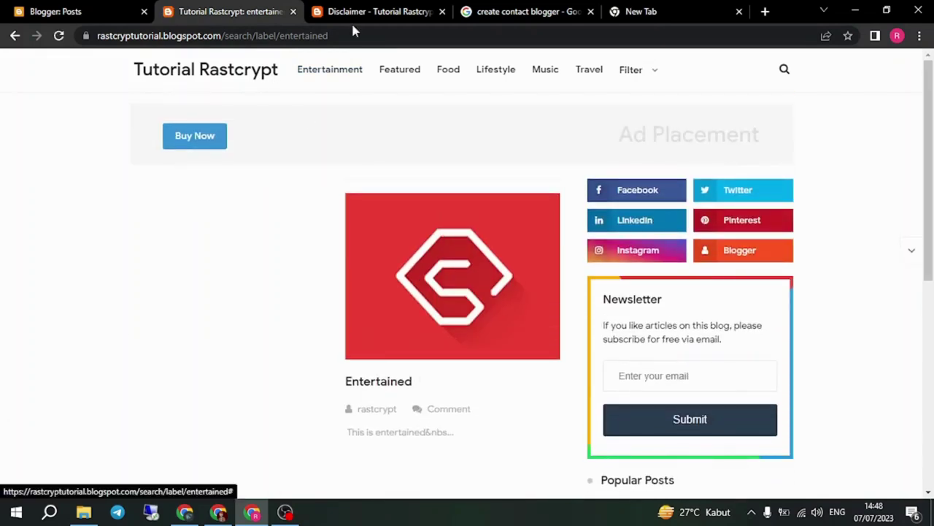
pyautogui.moveTo(369, 32); pyautogui.dragTo(223, 35)
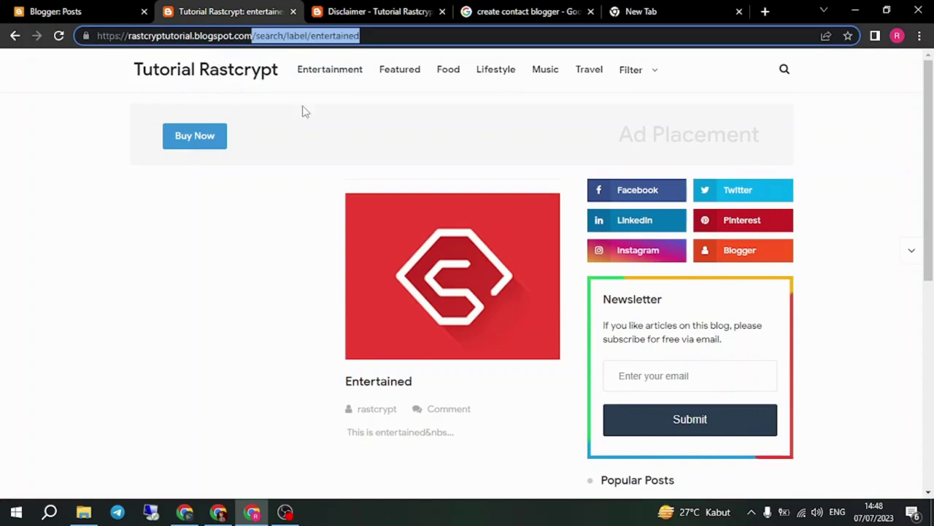
# Step: Check the Entertainment link in the blog's menu and open the blog theme's HTML code for editing
pyautogui.click(46, 12)
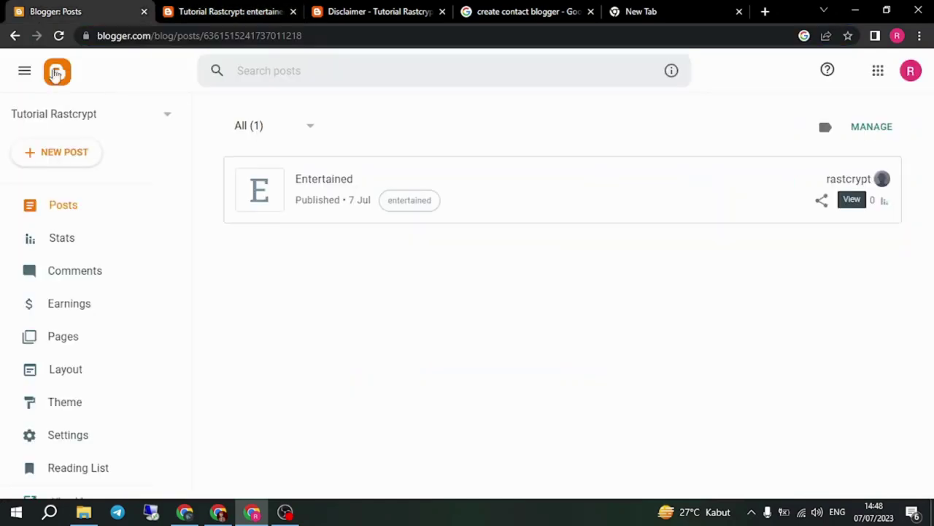
pyautogui.scroll(-3, 92, 217)
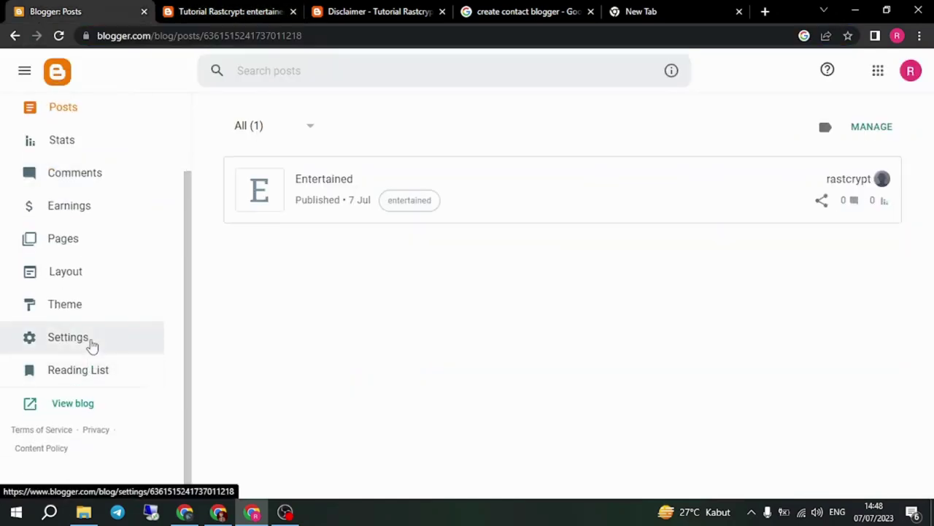
pyautogui.click(92, 344)
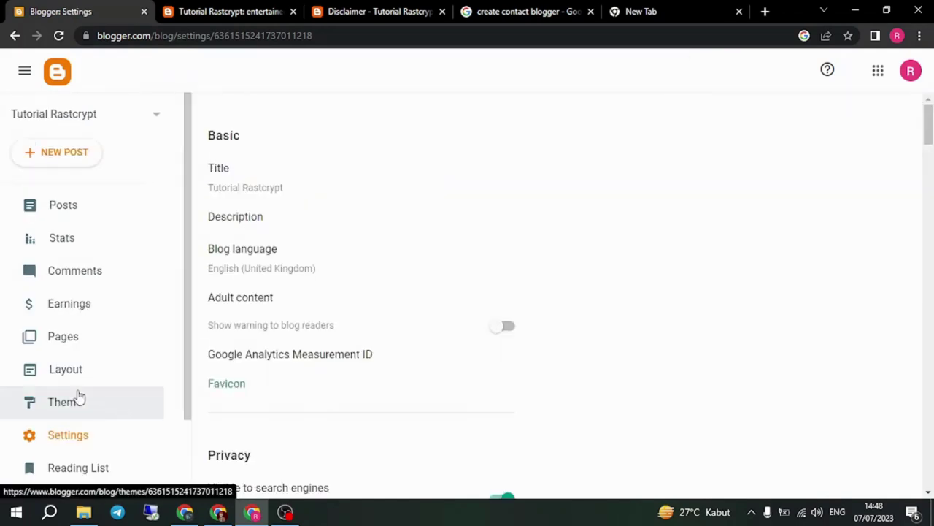
pyautogui.click(91, 402)
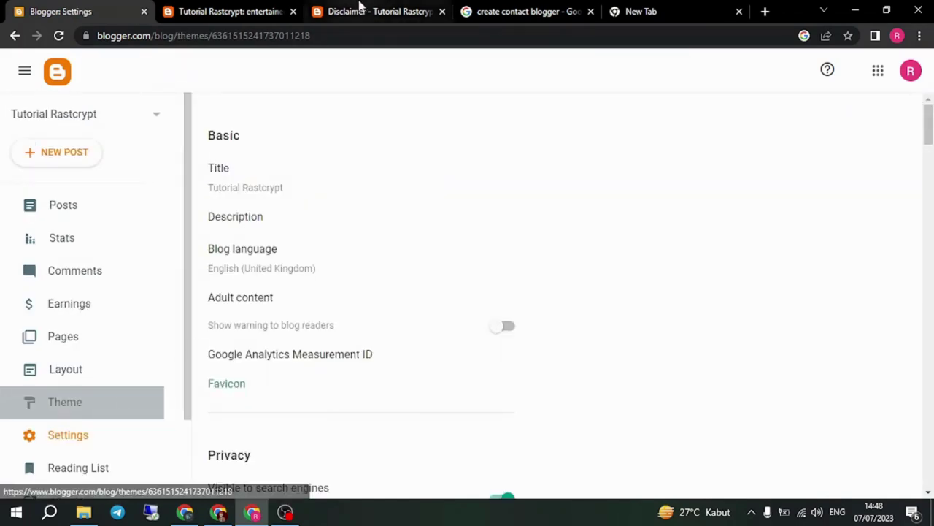
pyautogui.click(359, 7)
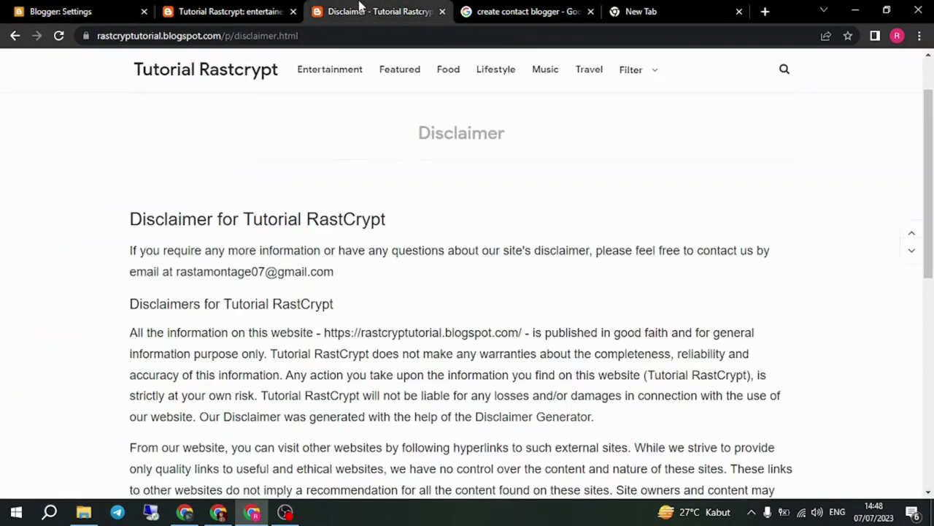
pyautogui.click(344, 82)
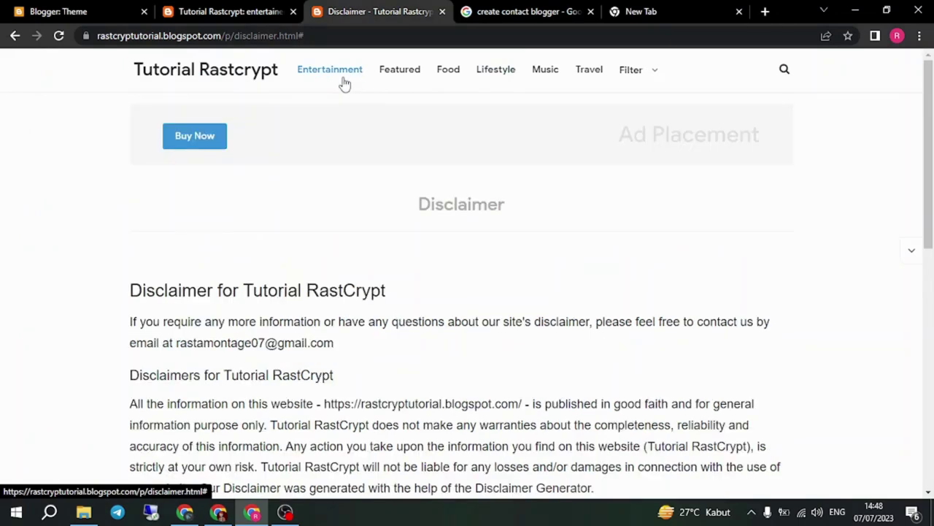
pyautogui.click(58, 11)
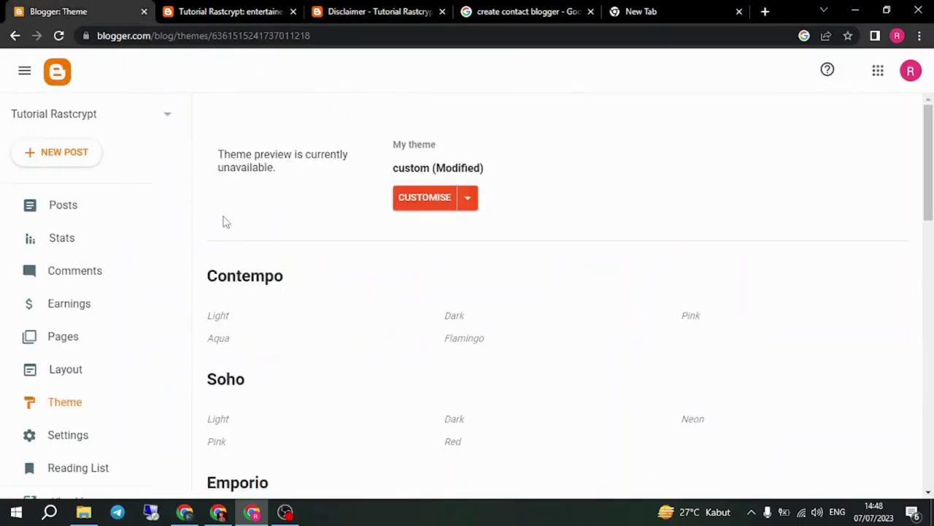
pyautogui.scroll(-3, 350, 194)
pyautogui.scroll(2, 431, 111)
pyautogui.click(473, 204)
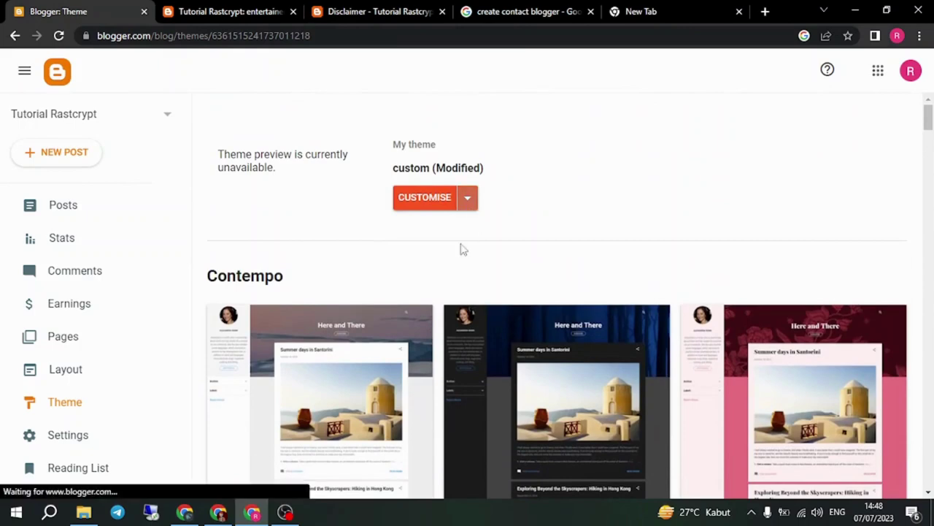
pyautogui.click(333, 306)
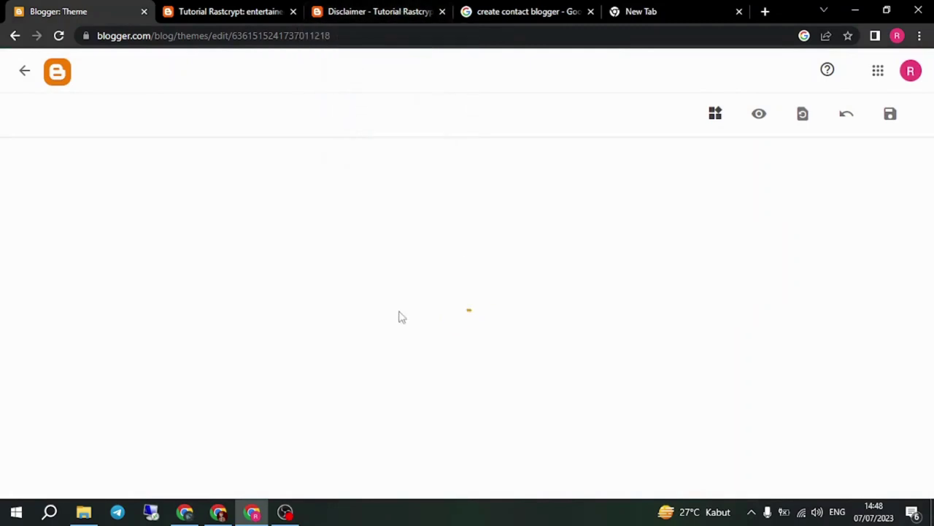
# Step: Search the blog for entertained and select the query part of the results page's address
pyautogui.click(407, 12)
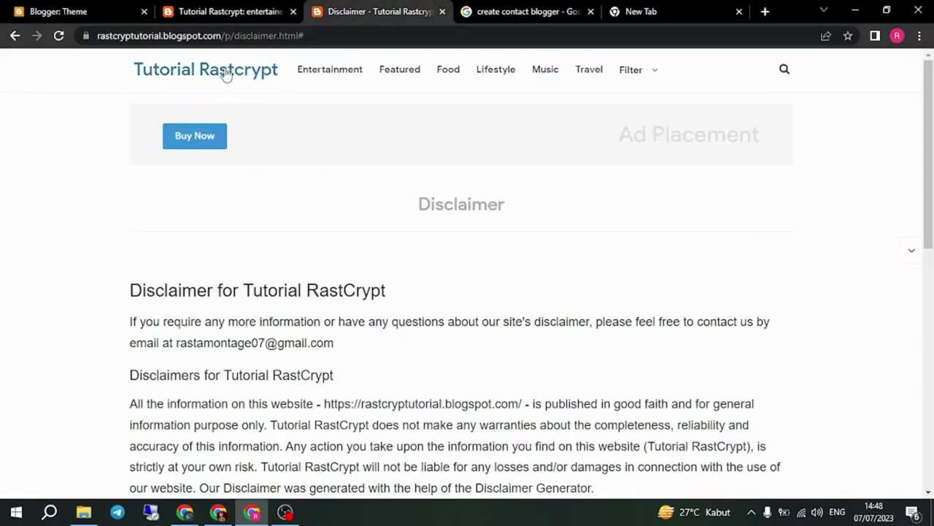
pyautogui.moveTo(666, 73)
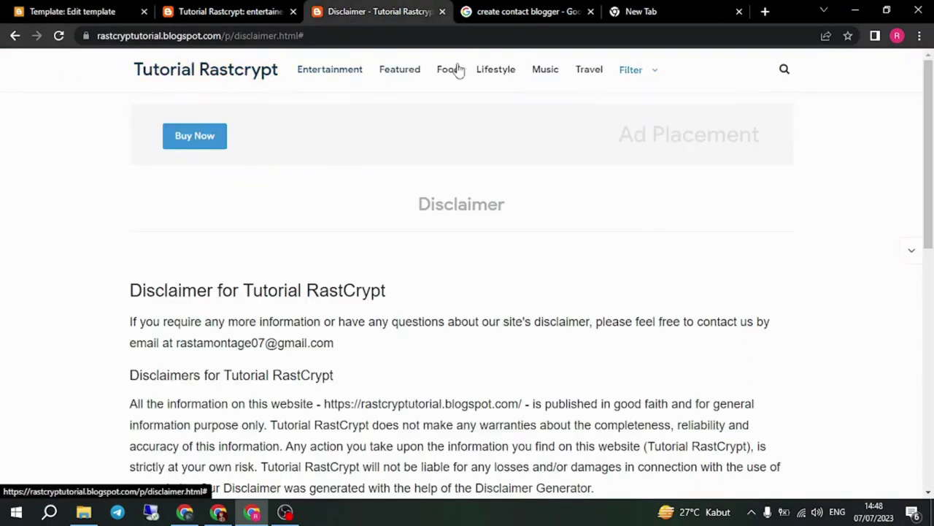
pyautogui.click(784, 70)
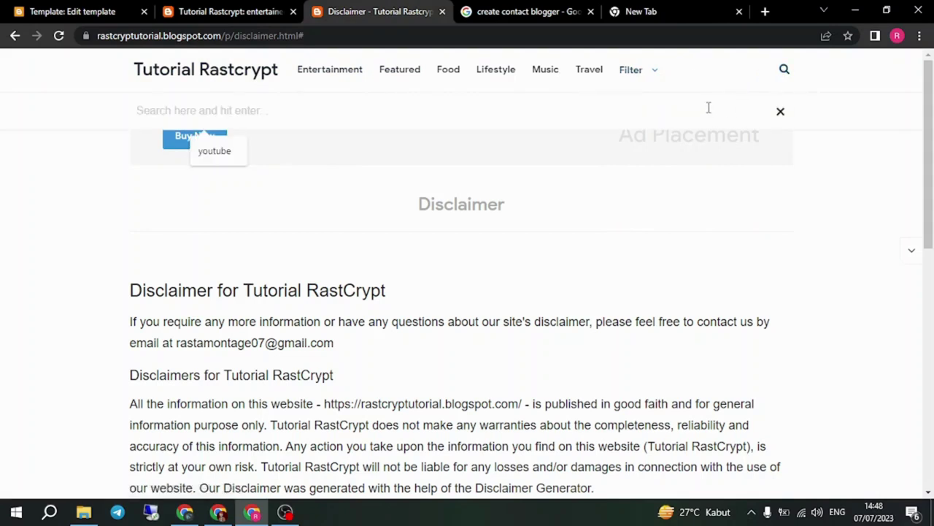
pyautogui.write('en')
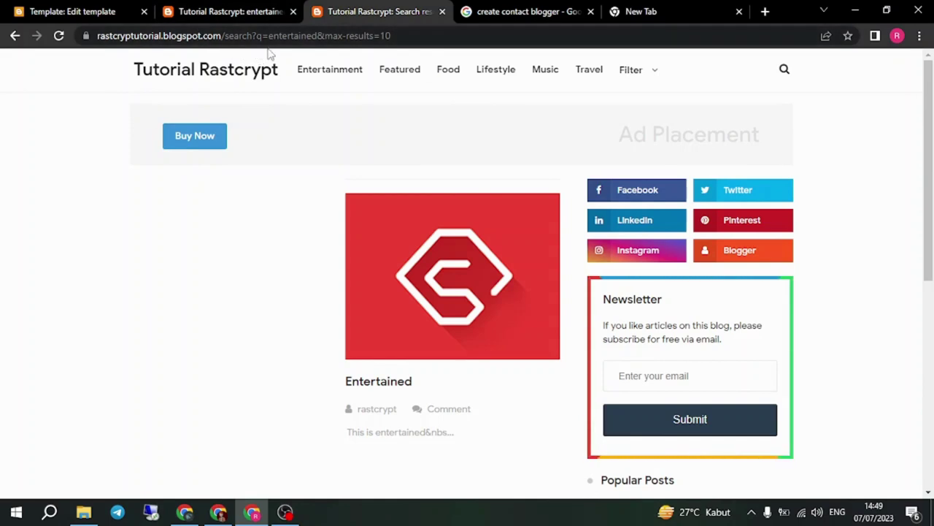
pyautogui.scroll(-1, 304, 155)
pyautogui.scroll(1, 321, 131)
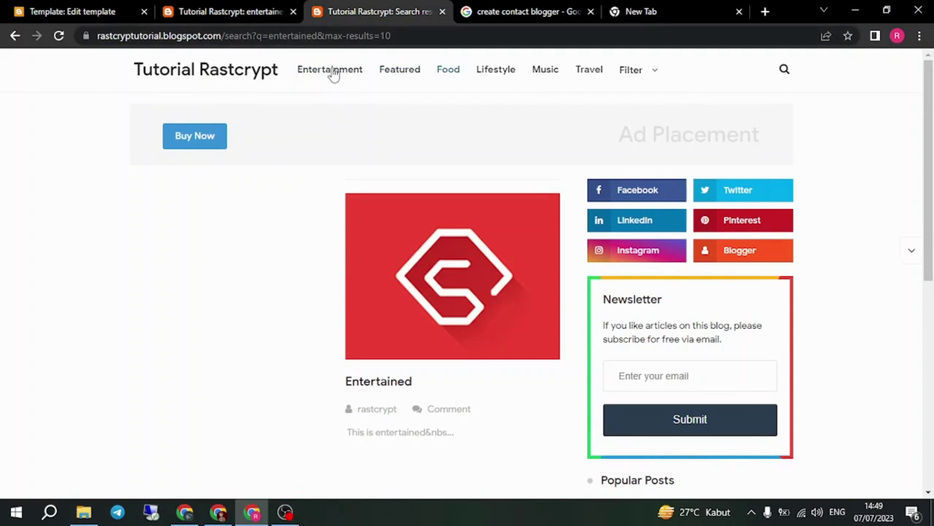
pyautogui.doubleClick(416, 35)
pyautogui.moveTo(438, 35); pyautogui.dragTo(252, 35)
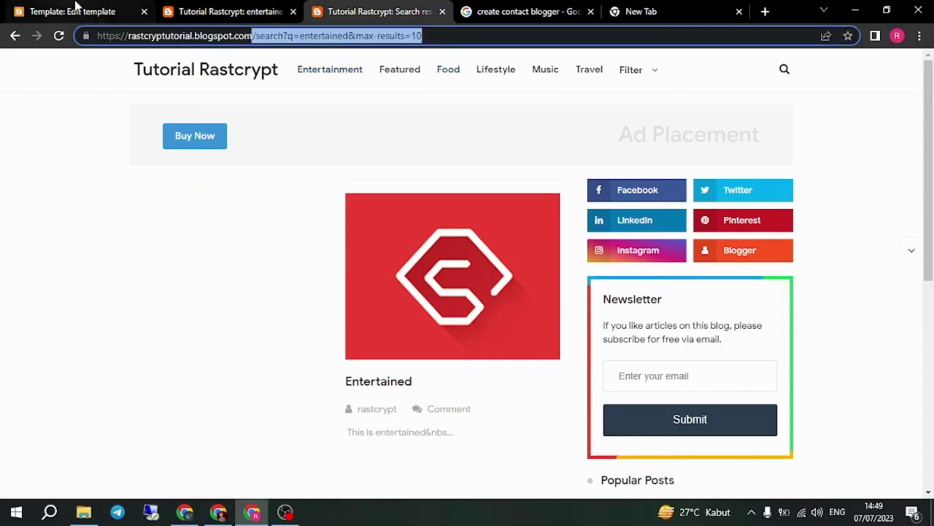
# Step: Search the theme's HTML code for header and go through the matches
pyautogui.click(73, 10)
pyautogui.scroll(-2, 232, 190)
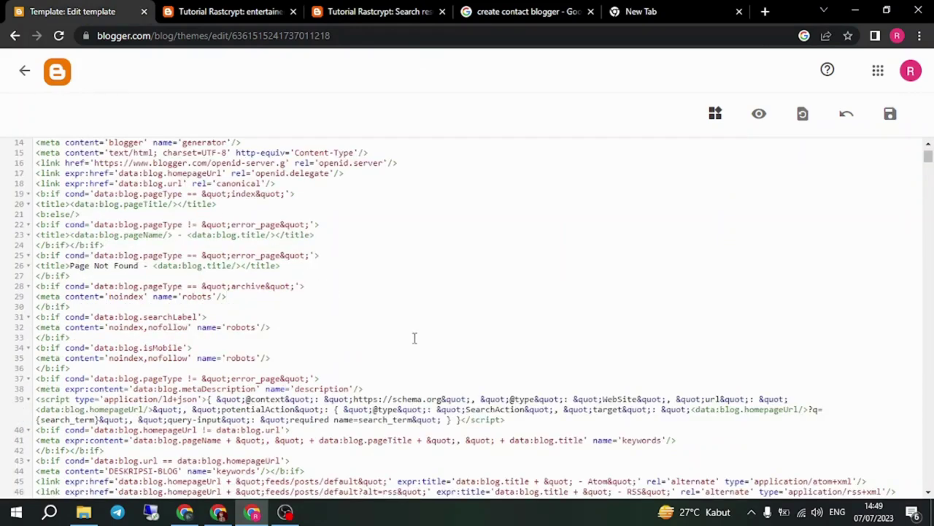
pyautogui.hotkey('ctrl', 'f')
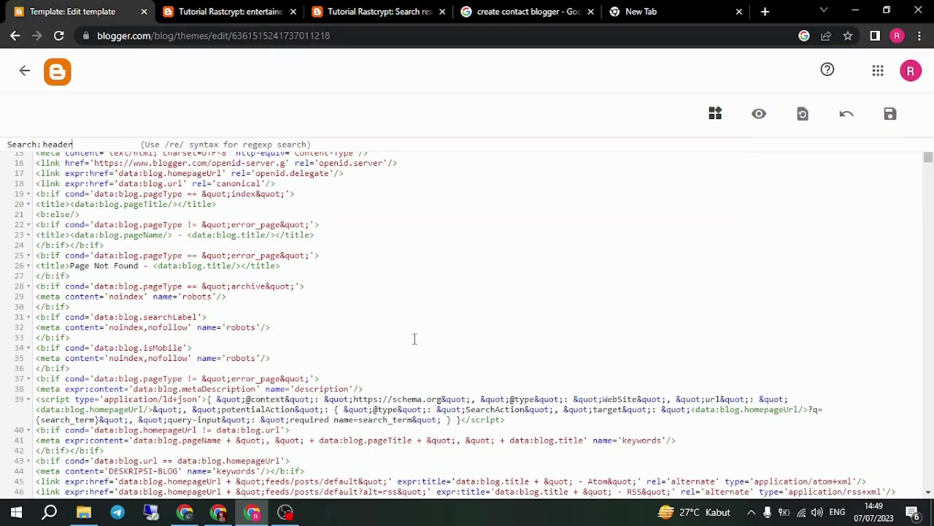
pyautogui.press('Return')
pyautogui.press('Return')
pyautogui.press('Return')
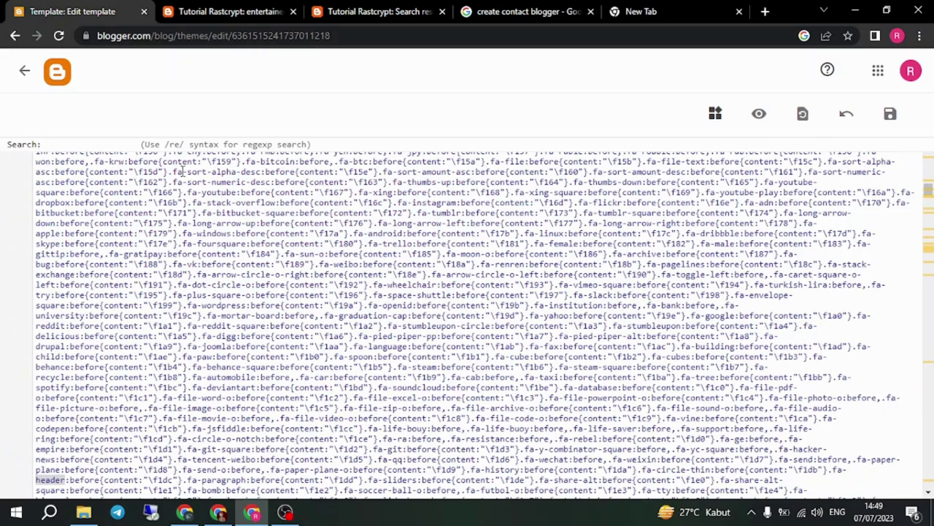
# Step: Find the site menu's category links in the theme's HTML code by searching for food
pyautogui.click(380, 11)
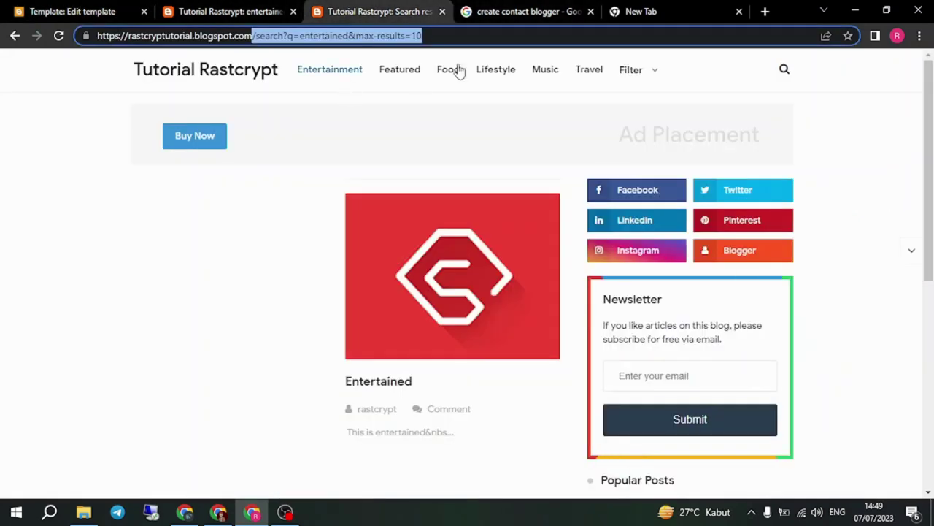
pyautogui.click(32, 11)
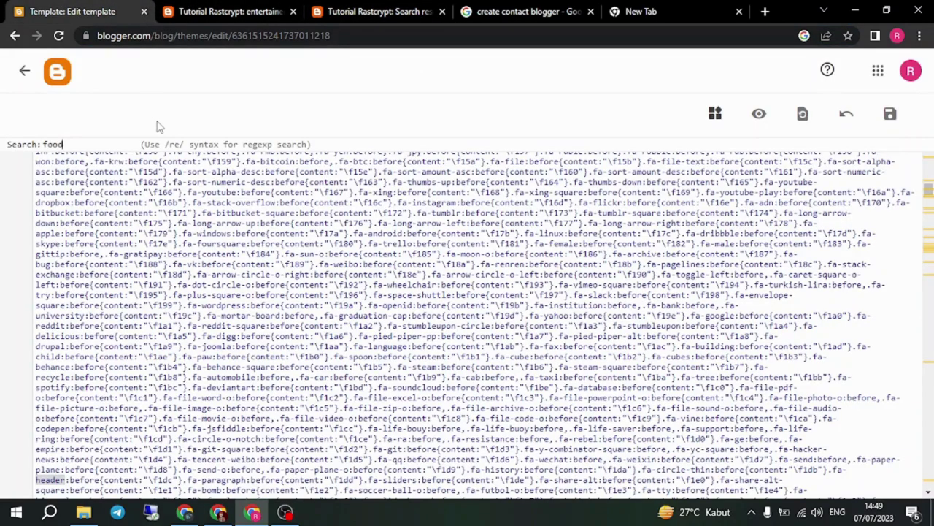
pyautogui.press('Return')
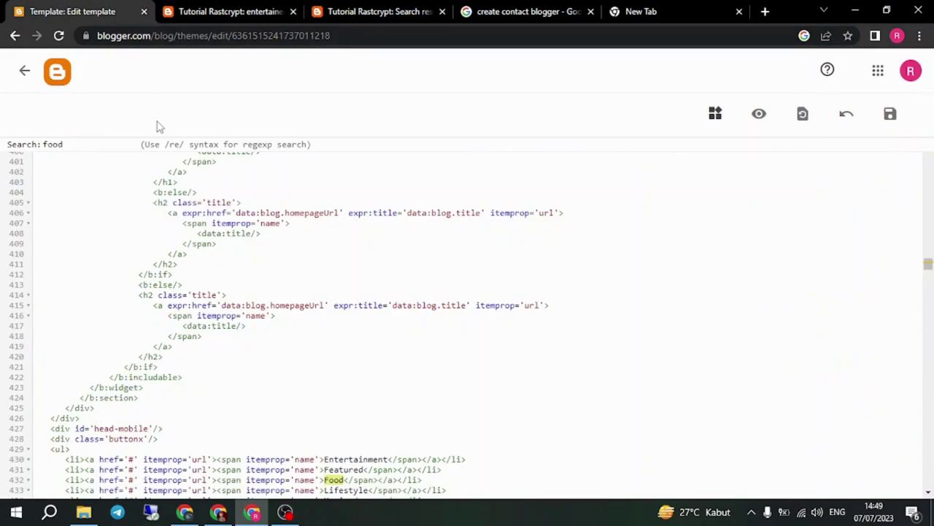
pyautogui.scroll(-5, 219, 292)
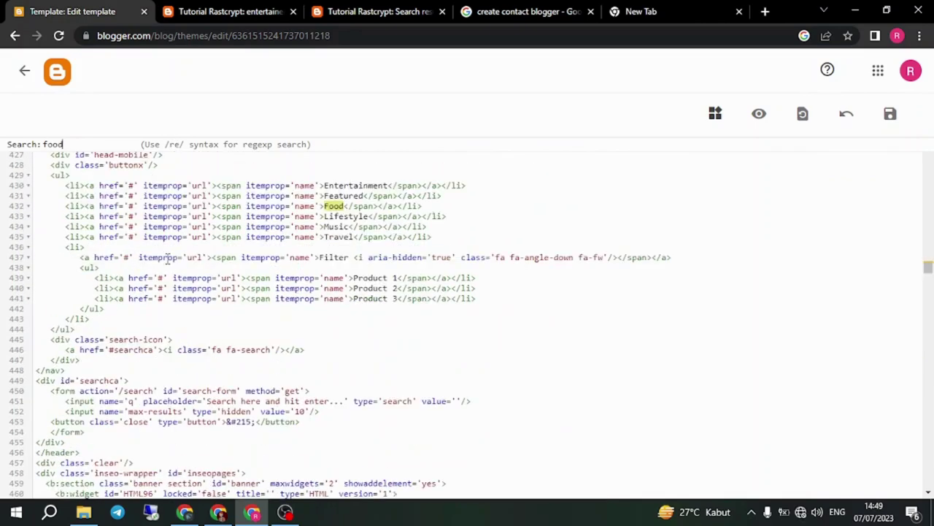
pyautogui.scroll(1, 150, 280)
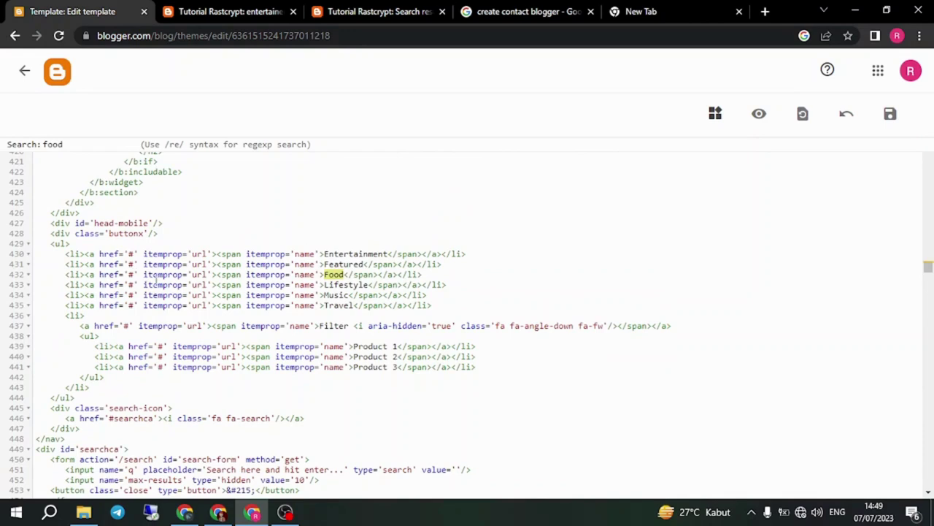
pyautogui.press('Escape')
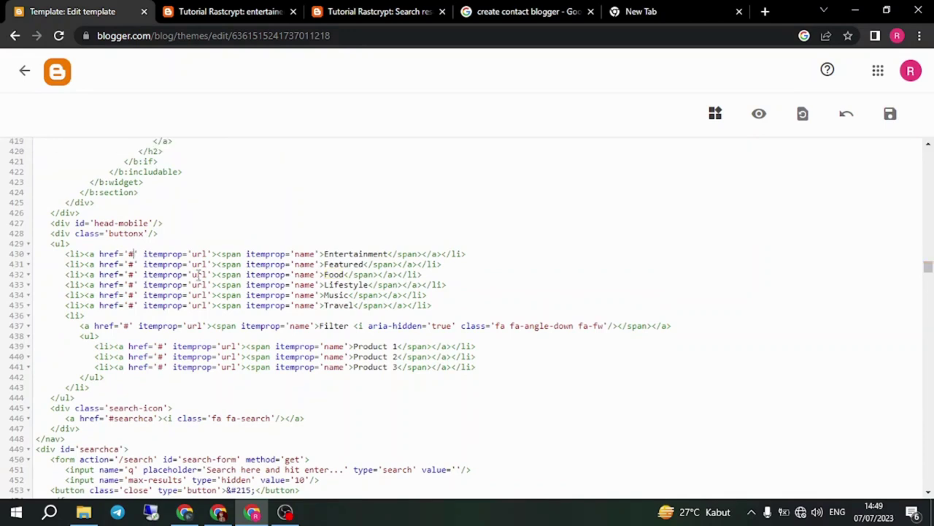
# Step: Replace the # in the Entertainment menu item's href with /search/label/entertainment
pyautogui.press('BackSpace')
pyautogui.write('/search/label/entertained')
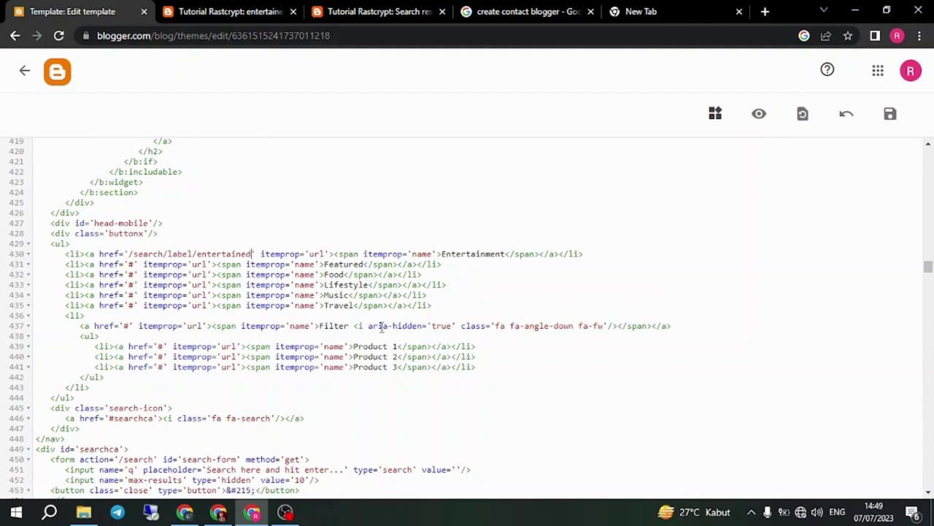
pyautogui.press('BackSpace')
pyautogui.press('BackSpace')
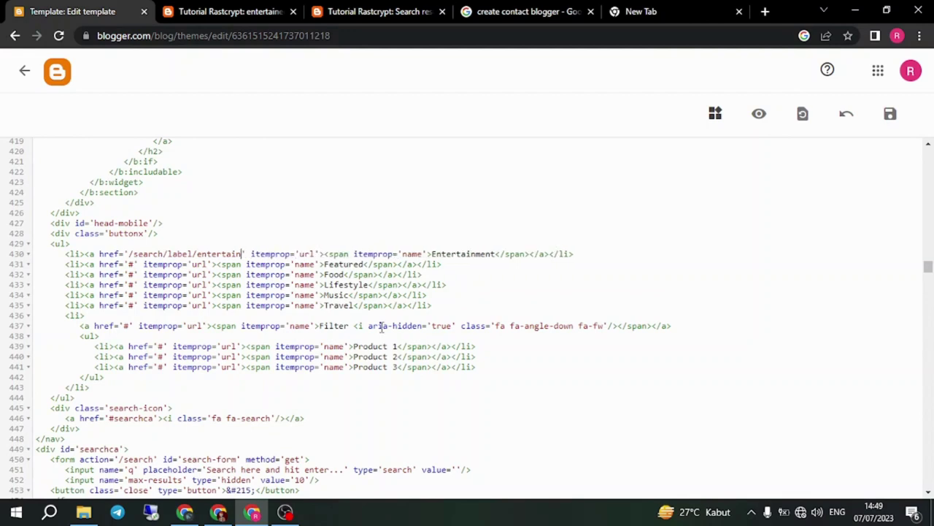
pyautogui.write('me')
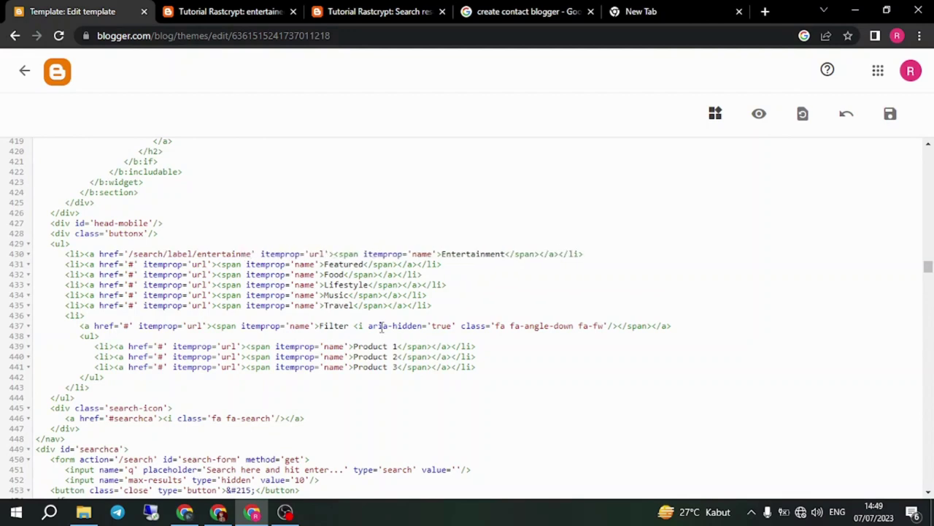
pyautogui.write('nt')
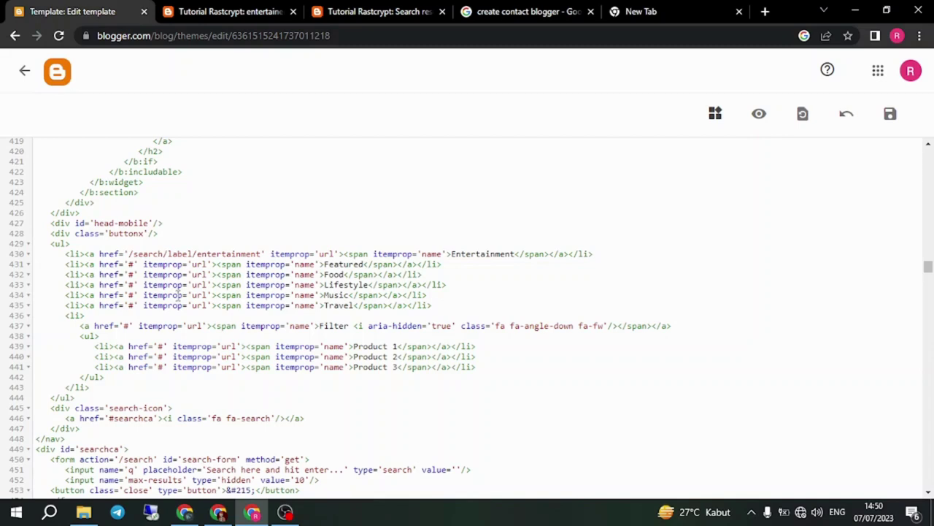
# Step: Search the blog for food and select the results page's address
pyautogui.click(379, 10)
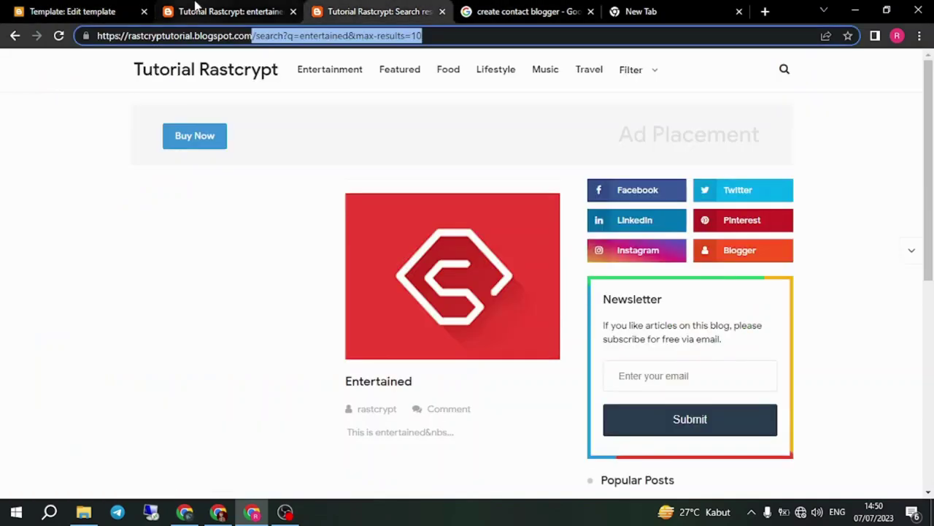
pyautogui.click(195, 7)
pyautogui.click(785, 71)
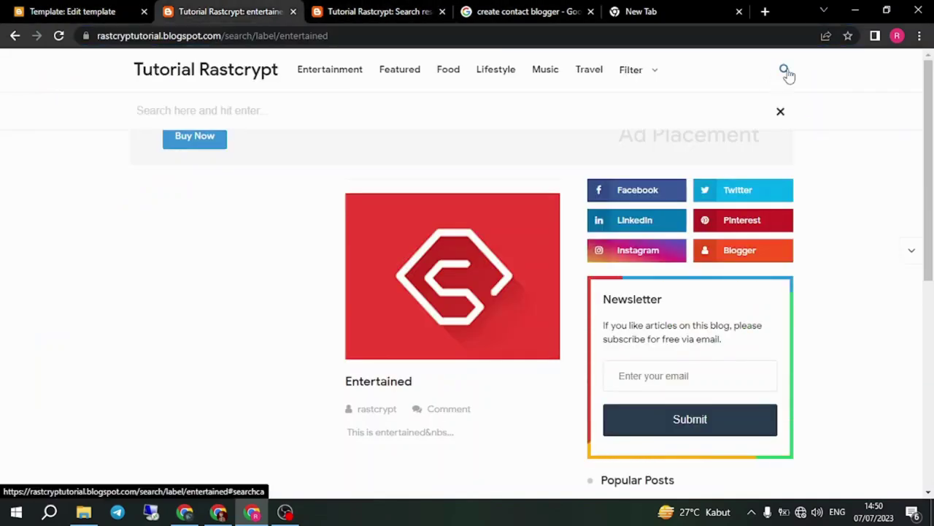
pyautogui.write('food')
pyautogui.press('Return')
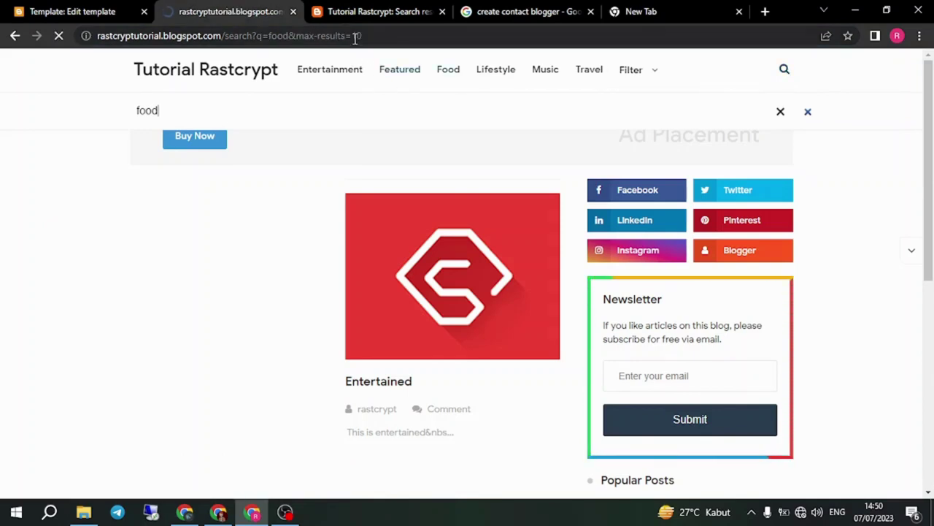
pyautogui.click(392, 35)
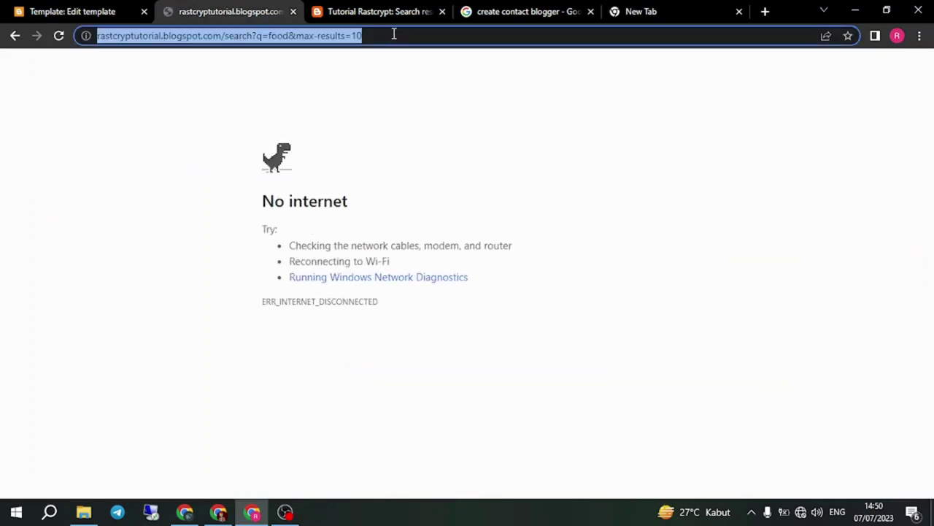
pyautogui.click(364, 185)
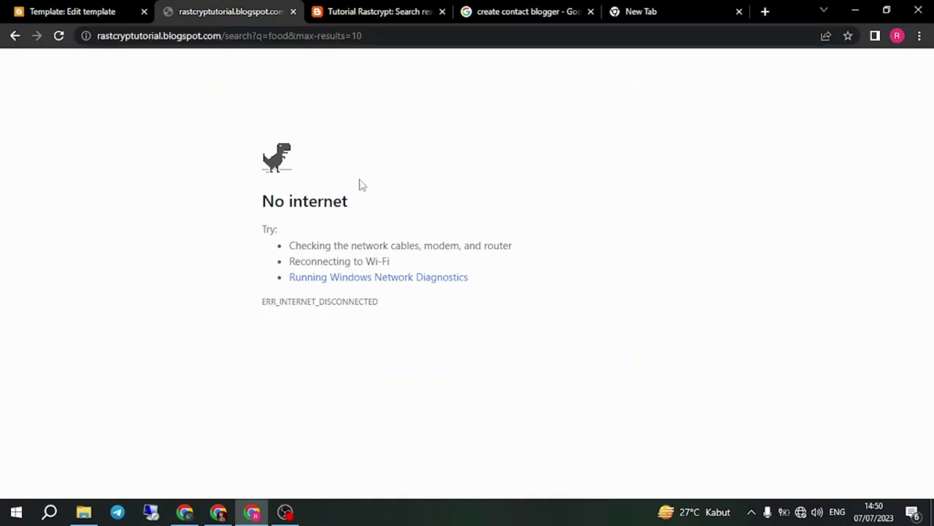
pyautogui.click(285, 183)
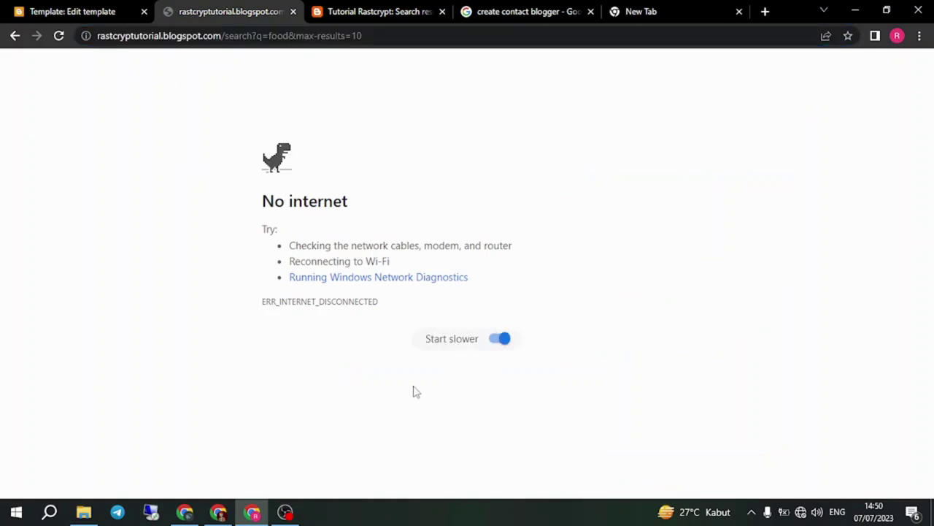
pyautogui.click(801, 513)
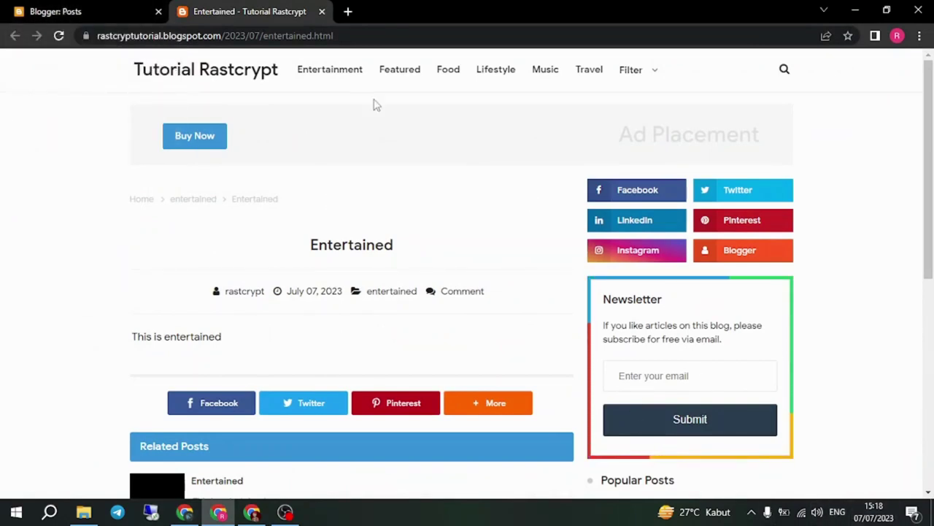
pyautogui.click(117, 9)
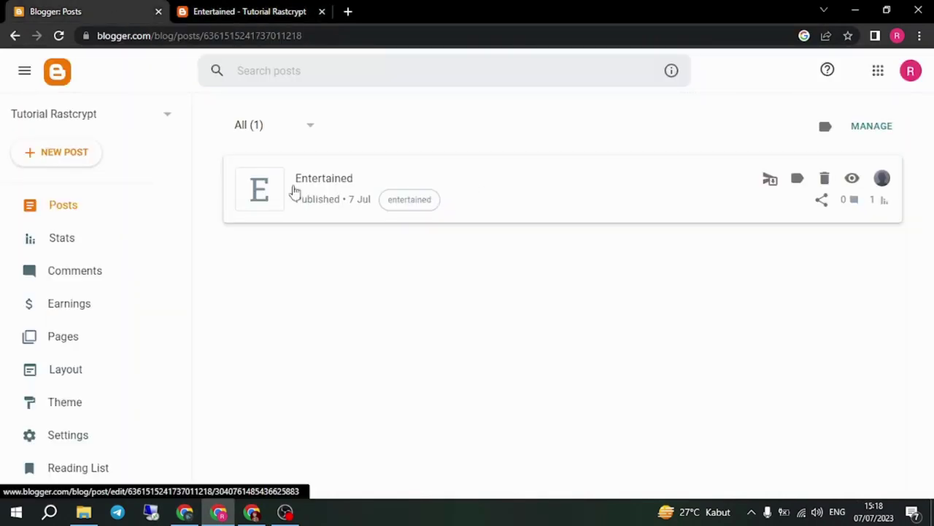
pyautogui.click(68, 410)
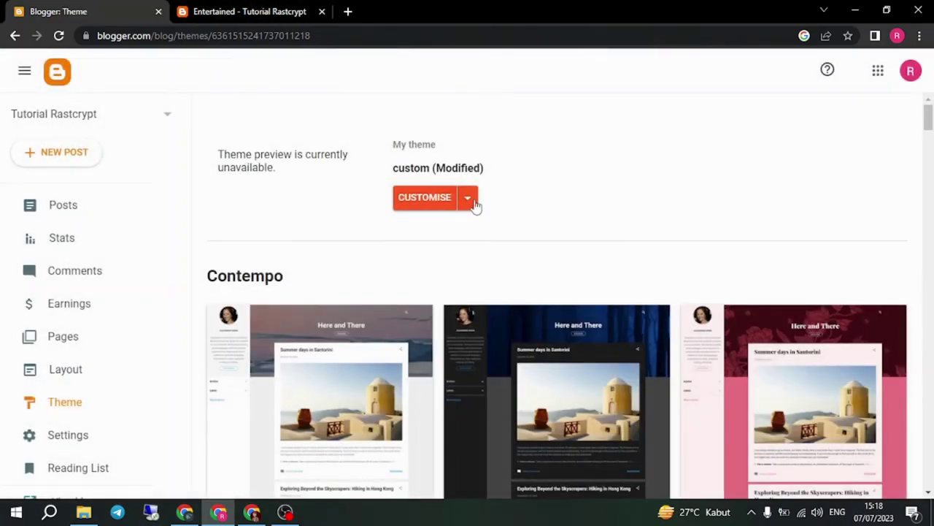
pyautogui.click(468, 197)
pyautogui.click(219, 11)
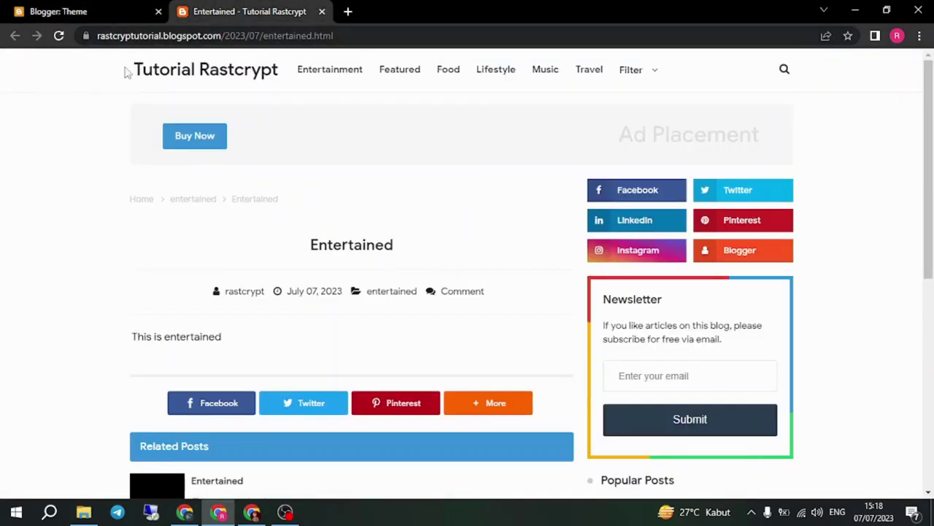
pyautogui.click(150, 9)
pyautogui.click(216, 9)
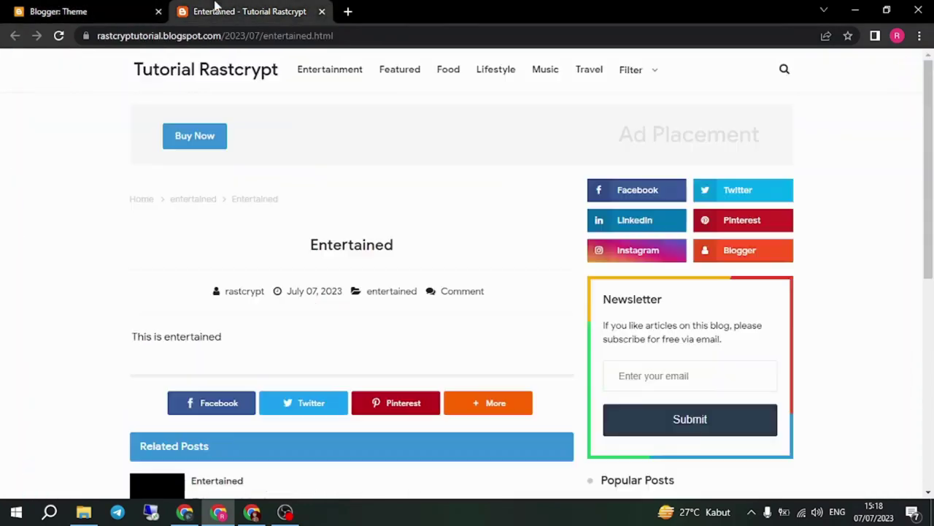
pyautogui.click(335, 81)
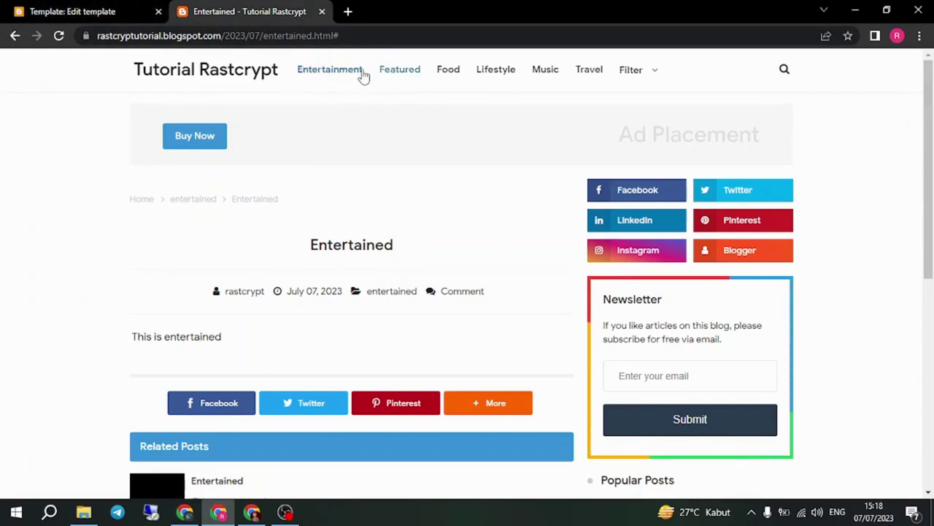
pyautogui.click(789, 71)
pyautogui.click(80, 12)
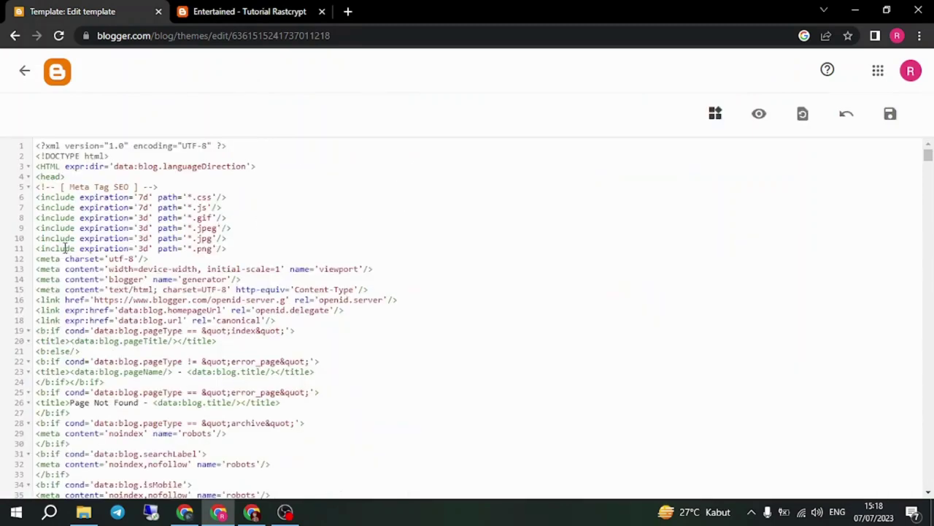
pyautogui.click(24, 70)
# Step: View the published Entertained post, open its entertained label page and copy /search/label/entertained from the page's address
pyautogui.scroll(-3, 87, 198)
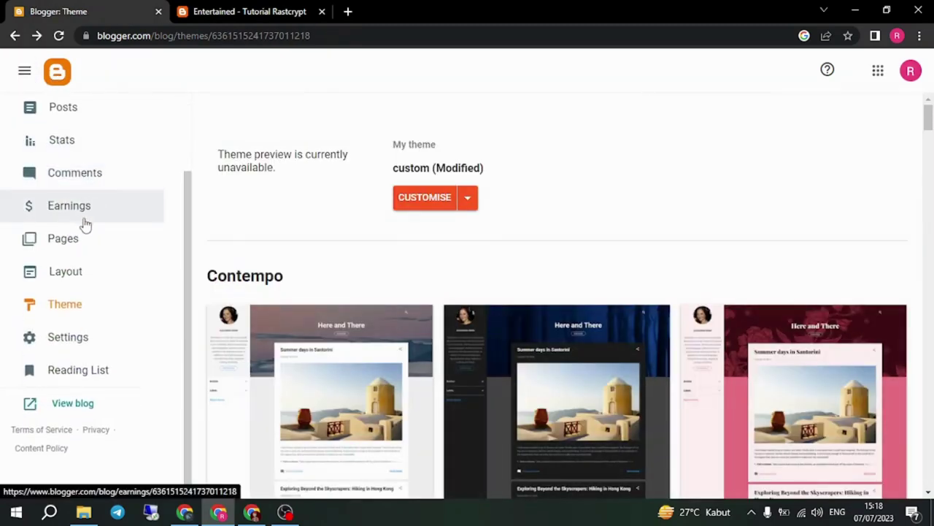
pyautogui.click(84, 114)
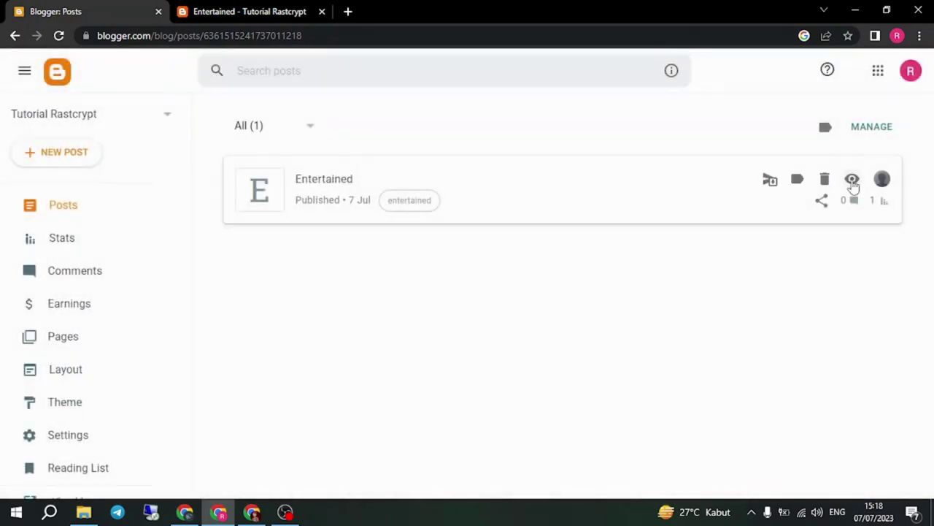
pyautogui.click(851, 182)
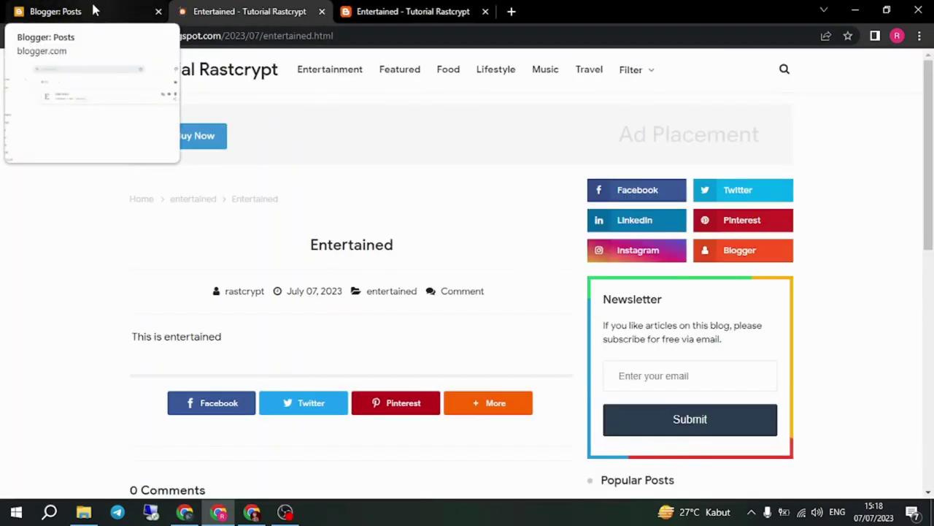
pyautogui.click(403, 292)
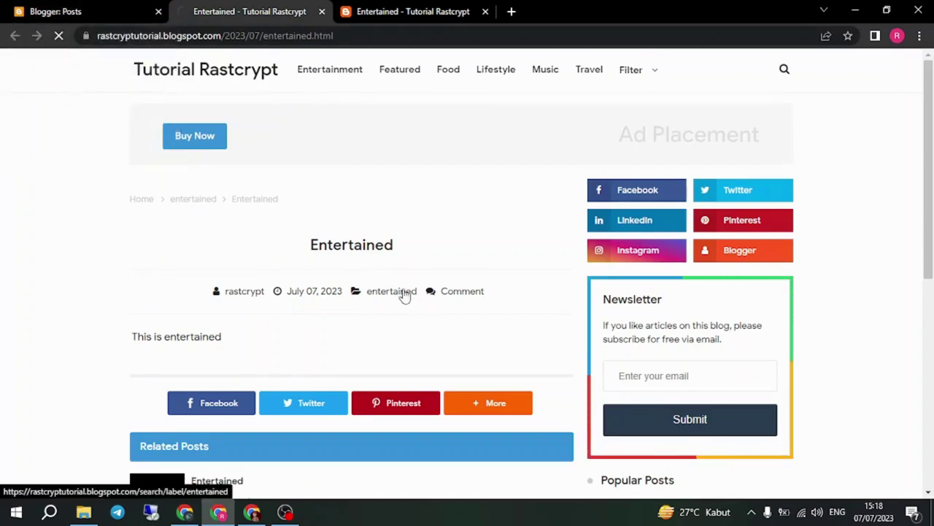
pyautogui.moveTo(328, 36); pyautogui.dragTo(224, 59)
pyautogui.hotkey('ctrl', 'c')
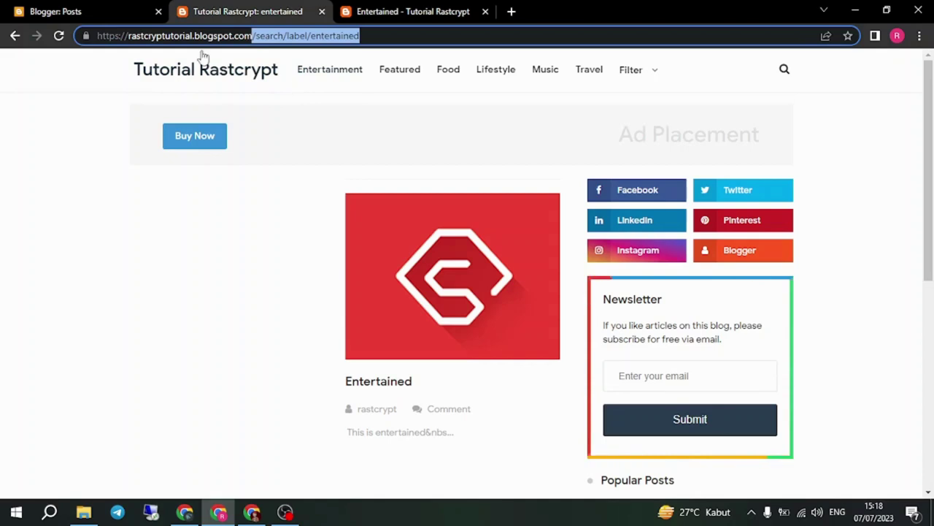
# Step: Open the theme's HTML code and find the Entertainment menu item by searching for entertain
pyautogui.click(96, 11)
pyautogui.click(103, 403)
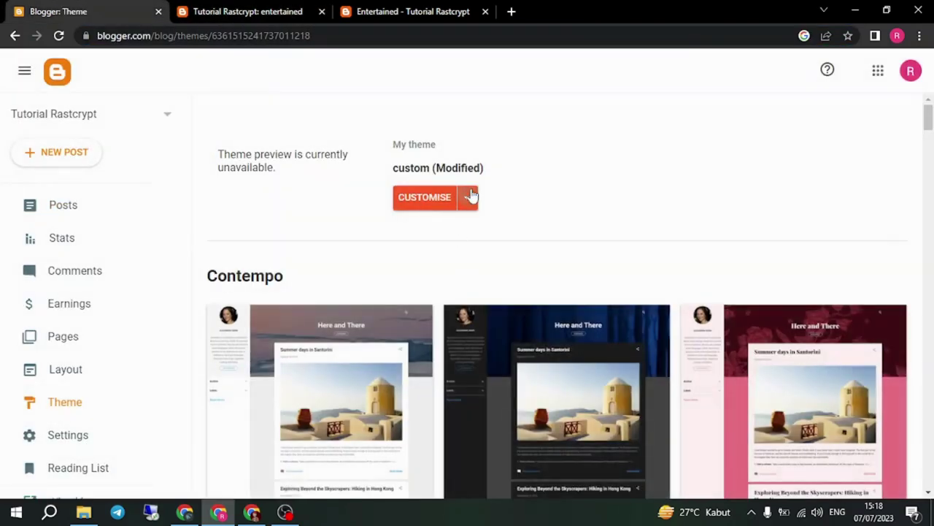
pyautogui.click(469, 198)
pyautogui.click(328, 306)
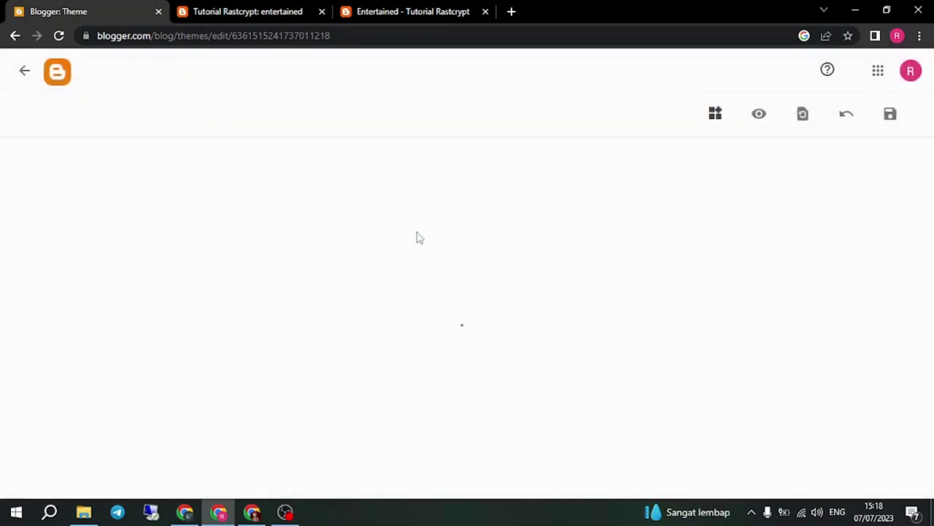
pyautogui.scroll(-2, 417, 240)
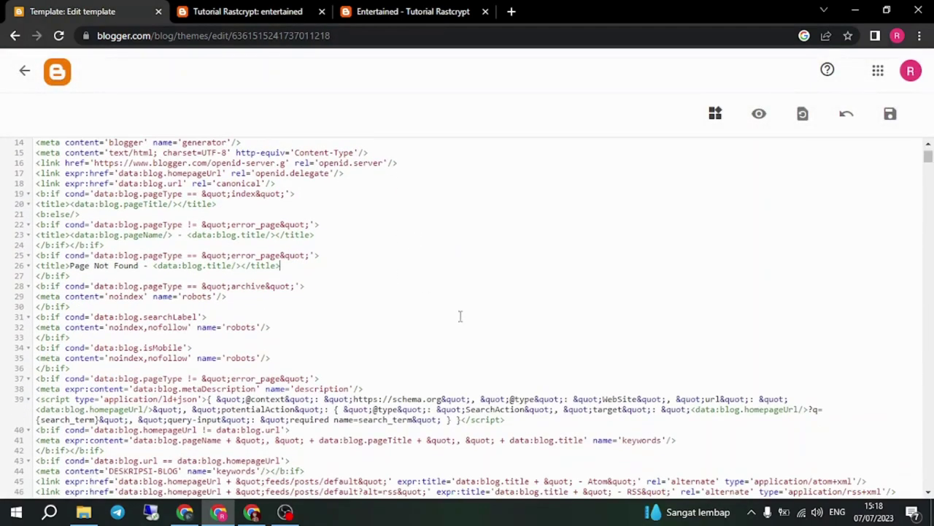
pyautogui.hotkey('ctrl', 'f')
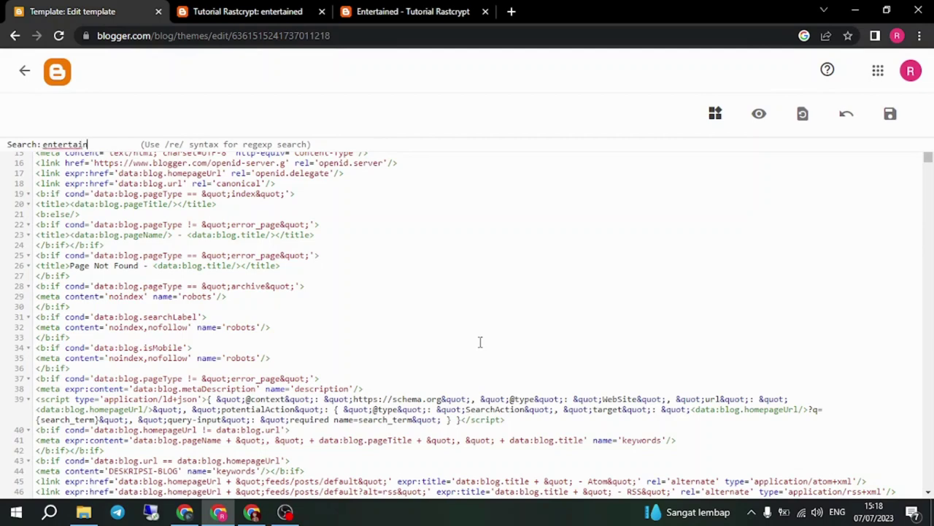
pyautogui.press('Return')
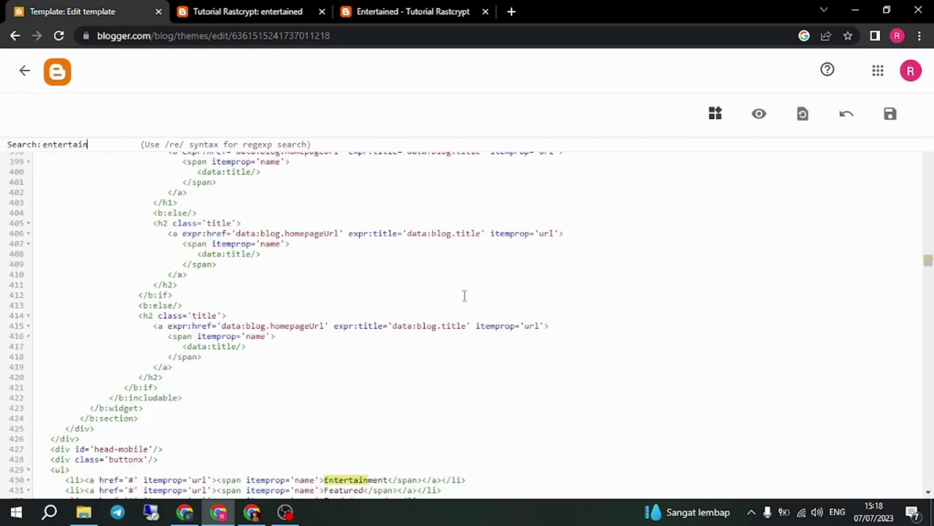
pyautogui.scroll(-2, 417, 343)
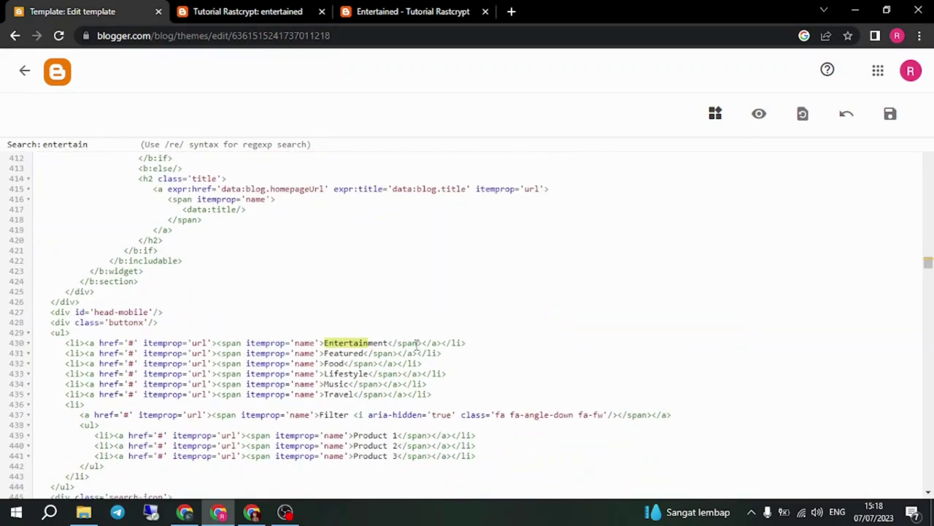
# Step: Replace the # in the Entertainment menu item's href with /search/label/entertainment
pyautogui.click(133, 343)
pyautogui.press('BackSpace')
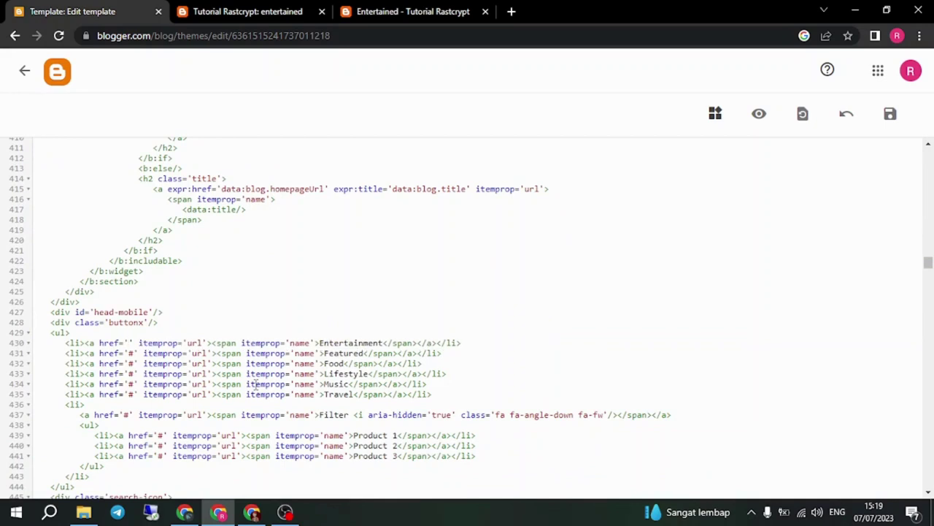
pyautogui.hotkey('ctrl', 'v')
pyautogui.press('BackSpace')
pyautogui.press('BackSpace')
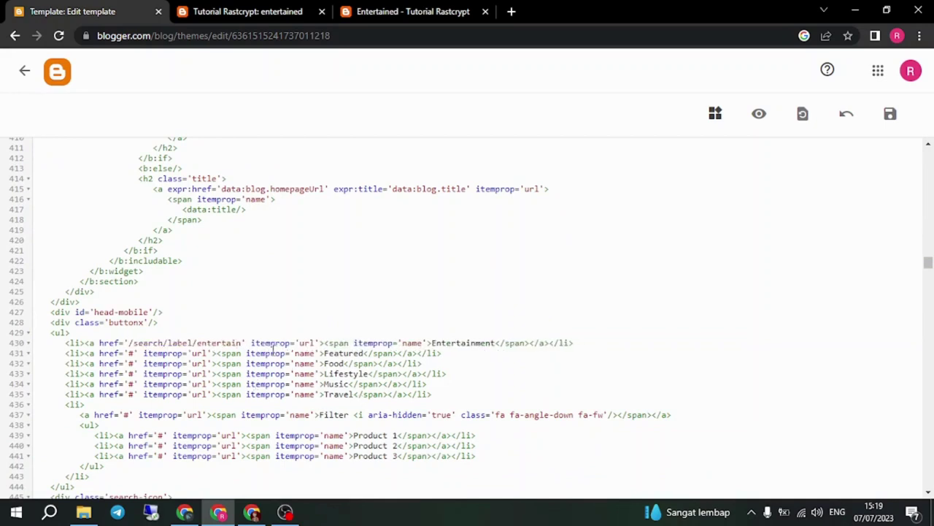
pyautogui.press('BackSpace')
pyautogui.write('nmen')
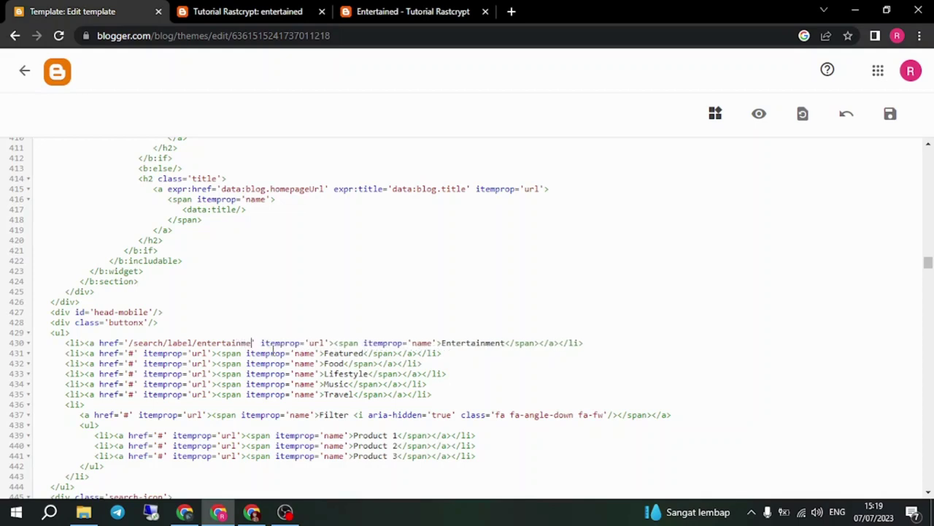
pyautogui.write('t')
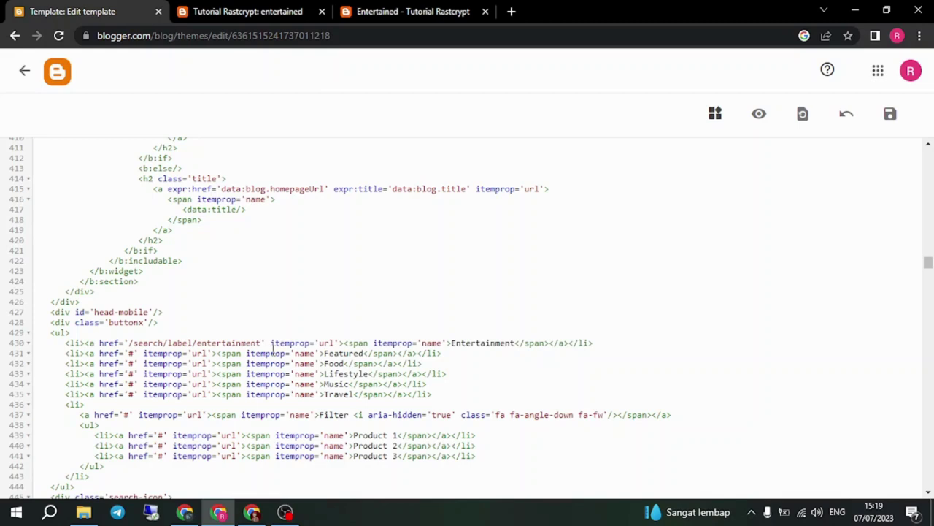
# Step: Search the blog for food and copy /search?q=food&max-results=10 from the results page's address
pyautogui.click(288, 7)
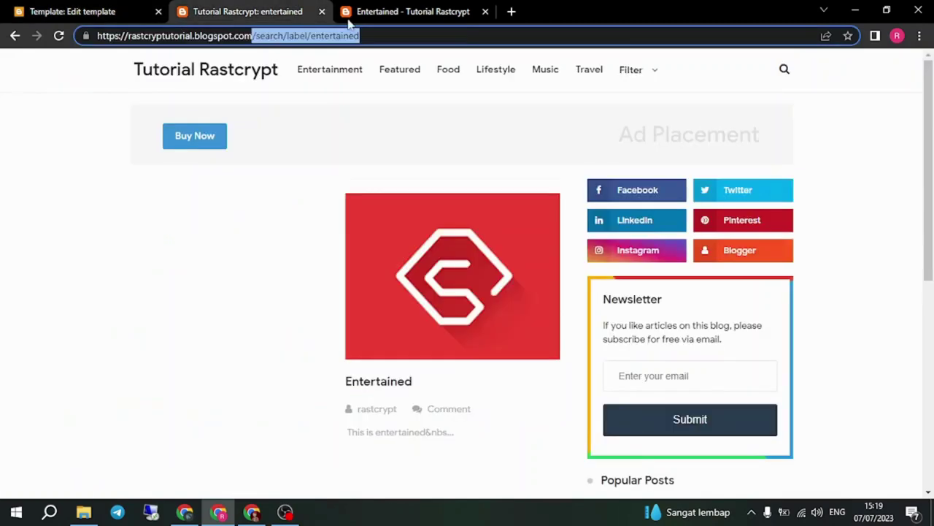
pyautogui.click(784, 69)
pyautogui.click(290, 115)
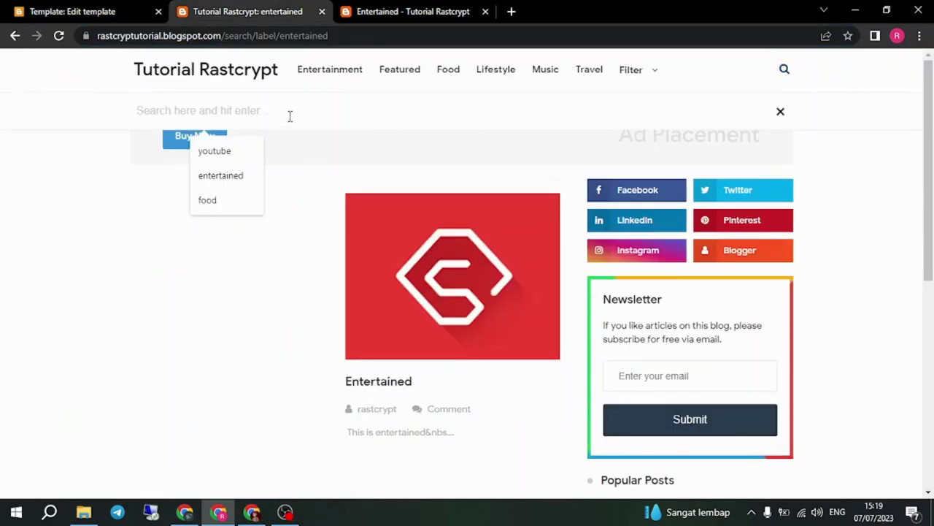
pyautogui.write('food')
pyautogui.press('Return')
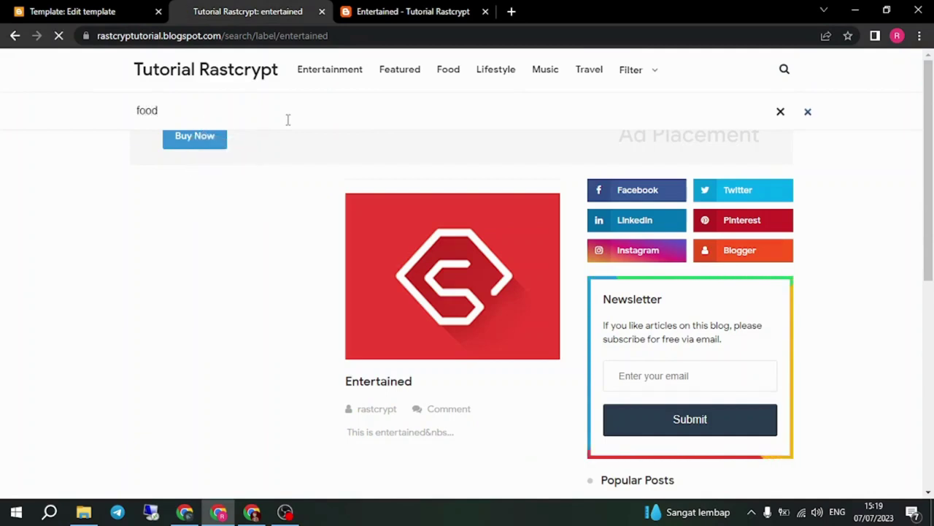
pyautogui.click(417, 35)
pyautogui.moveTo(427, 36); pyautogui.dragTo(261, 45)
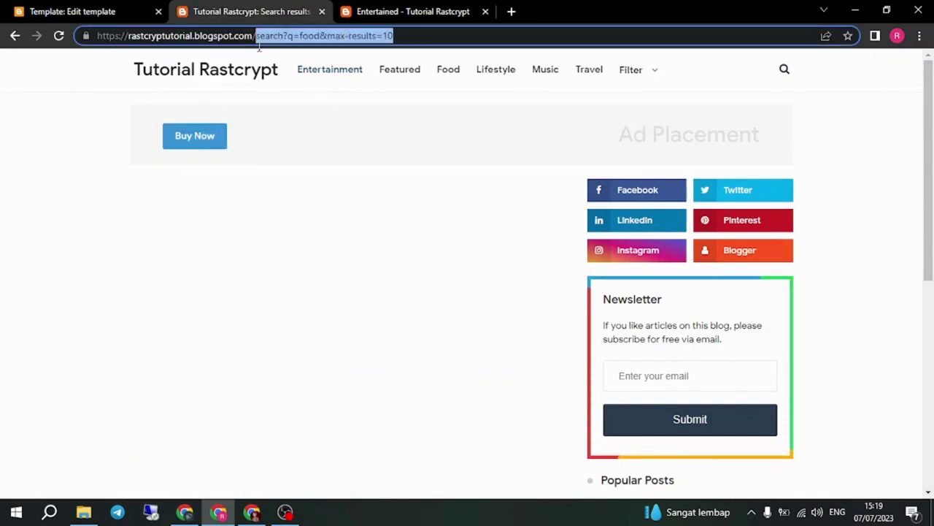
pyautogui.click(438, 33)
pyautogui.moveTo(438, 34); pyautogui.dragTo(253, 36)
pyautogui.hotkey('ctrl', 'c')
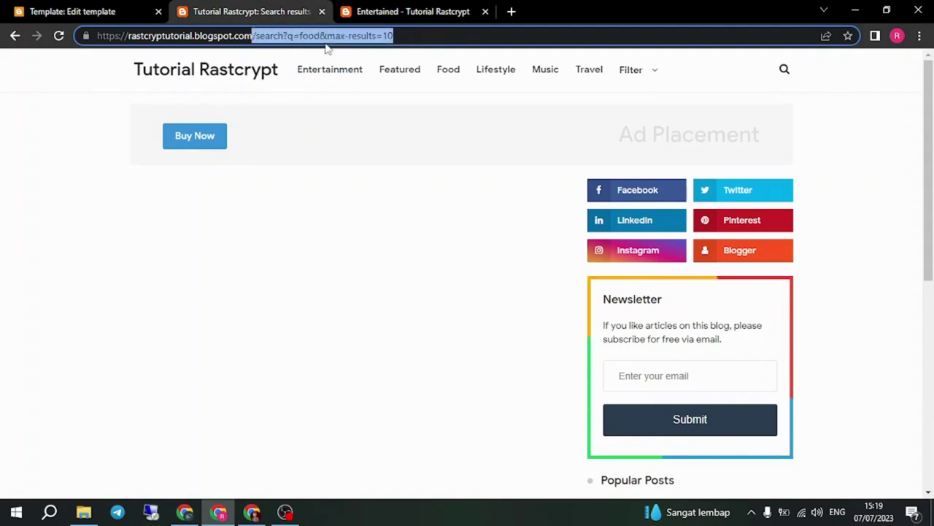
# Step: Replace the # in the Food menu item's href with /search?q=food&max-results=10 and look over the blog's food results page
pyautogui.click(70, 10)
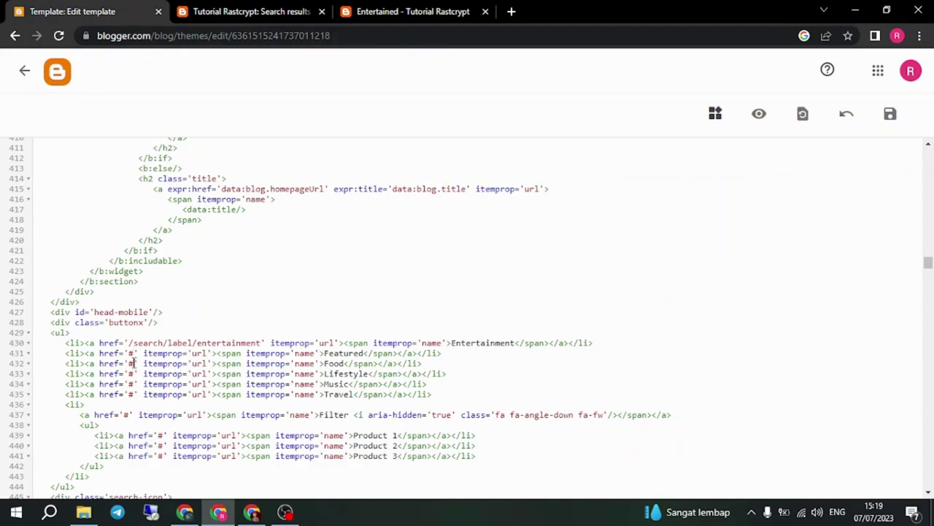
pyautogui.hotkey('ctrl', 'v')
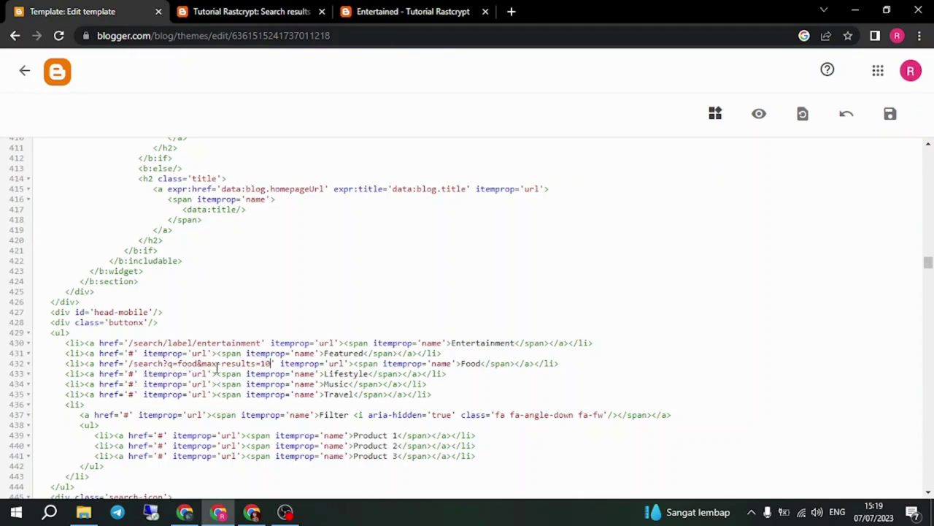
pyautogui.click(299, 9)
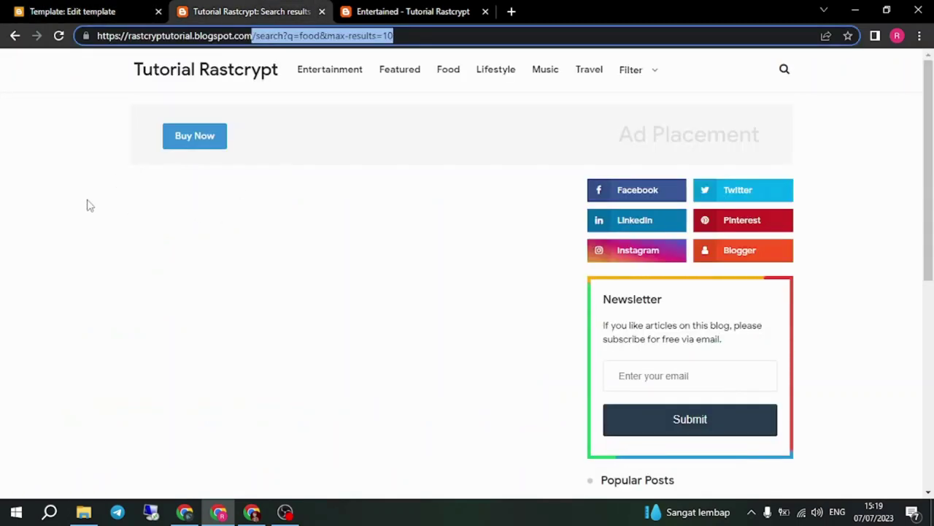
pyautogui.click(519, 299)
pyautogui.scroll(-3, 519, 299)
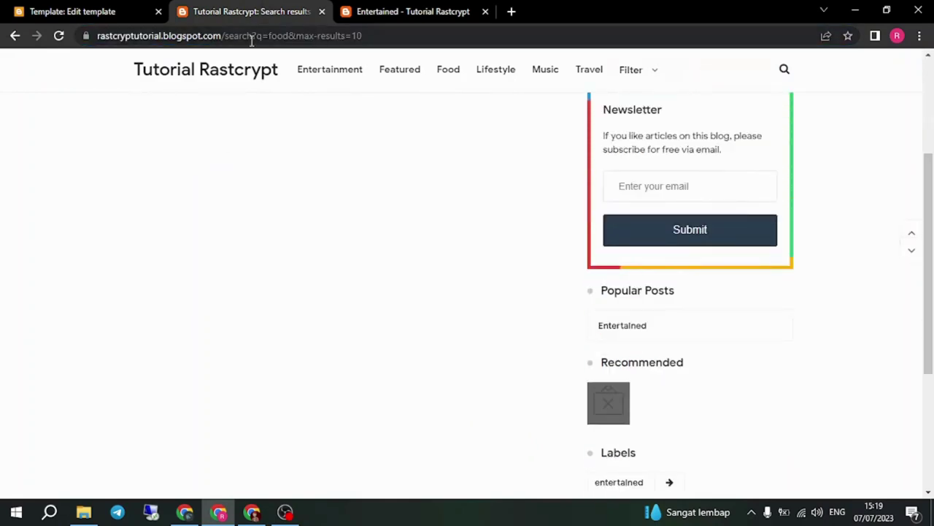
pyautogui.click(69, 9)
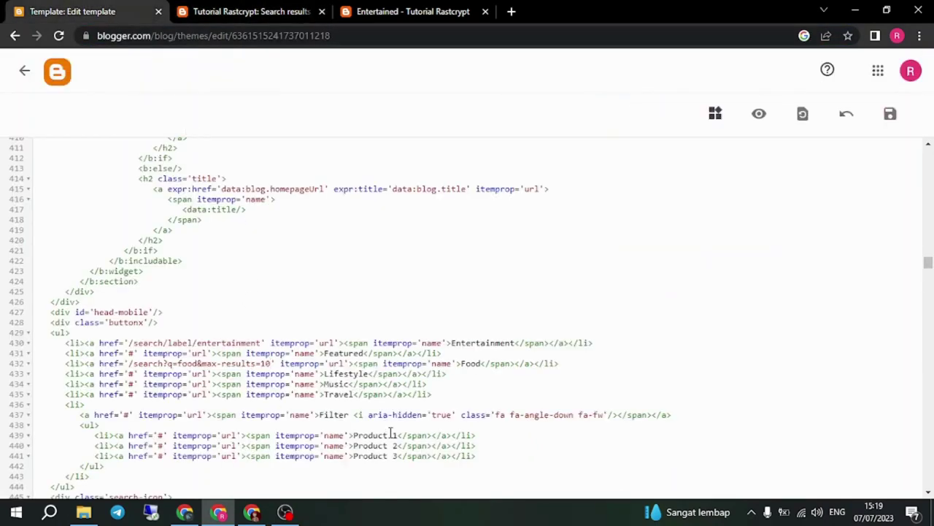
pyautogui.scroll(-2, 364, 422)
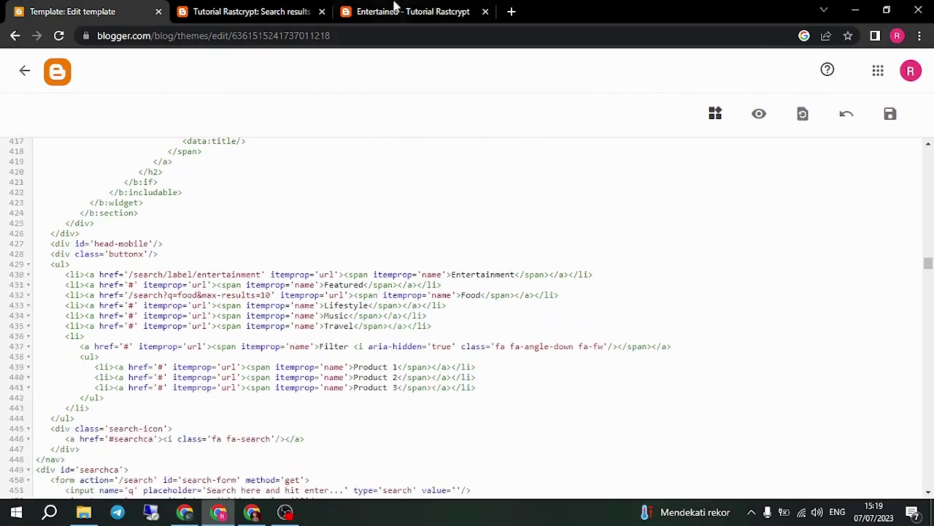
# Step: Rename the Filter dropdown item in the template's menu code to Tools
pyautogui.click(183, 10)
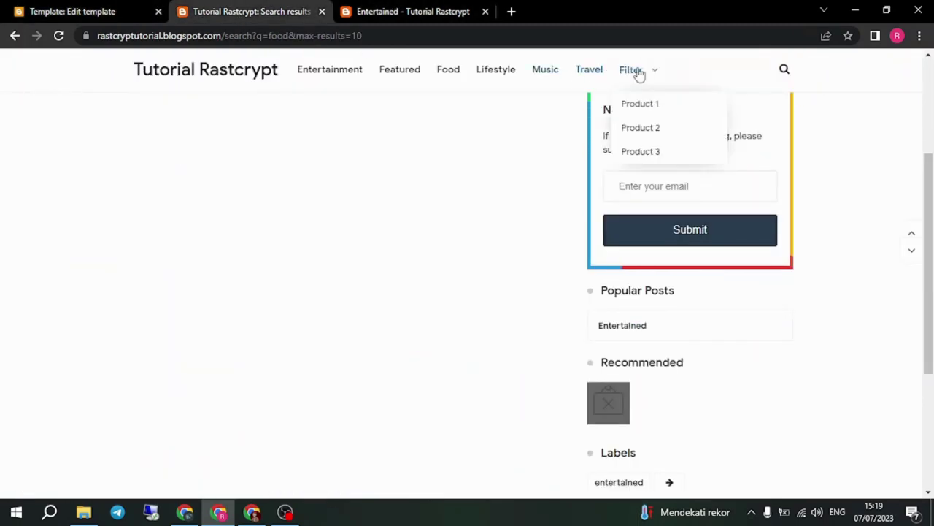
pyautogui.click(69, 11)
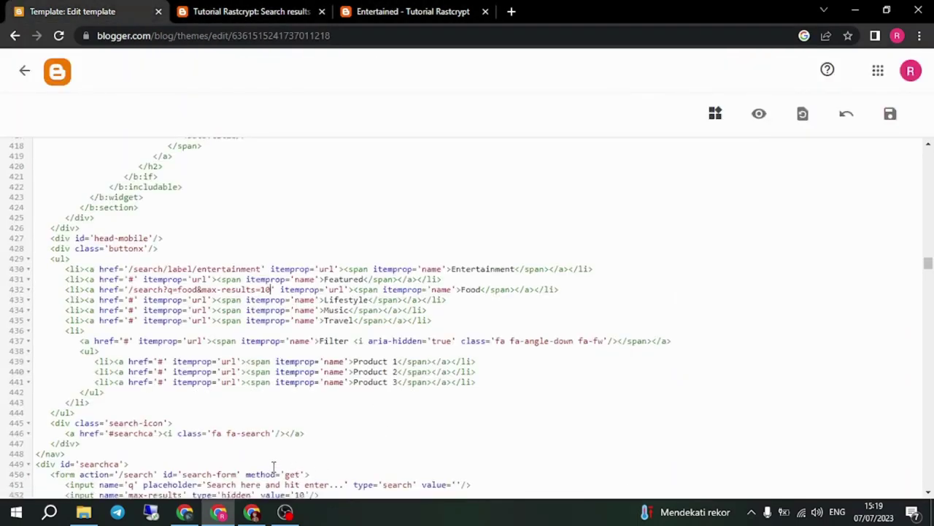
pyautogui.scroll(-2, 299, 405)
pyautogui.scroll(1, 327, 275)
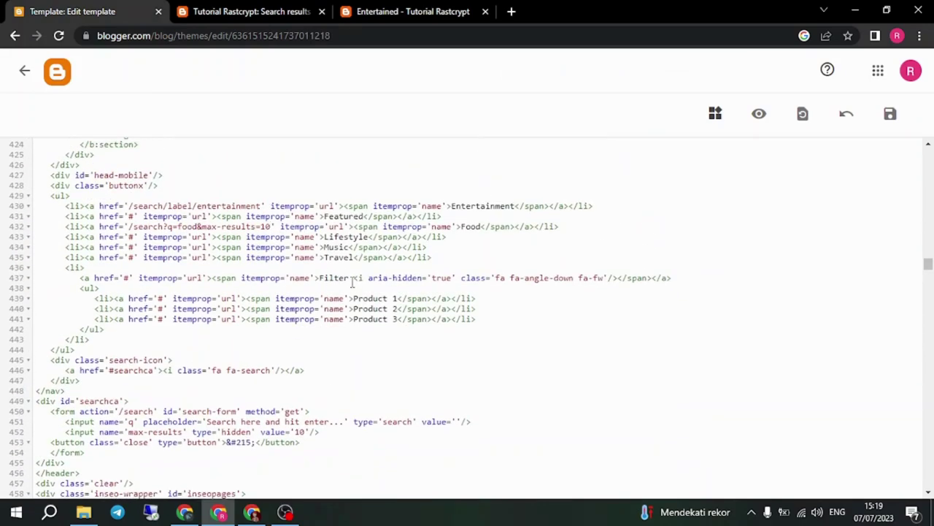
pyautogui.press('BackSpace')
pyautogui.press('BackSpace')
pyautogui.press('BackSpace')
pyautogui.press('BackSpace')
pyautogui.press('BackSpace')
pyautogui.press('BackSpace')
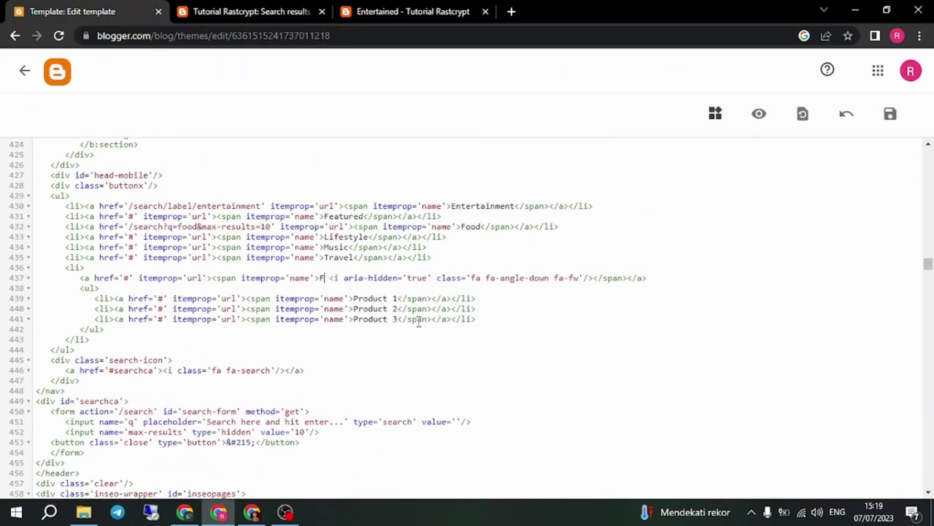
pyautogui.write('Menu')
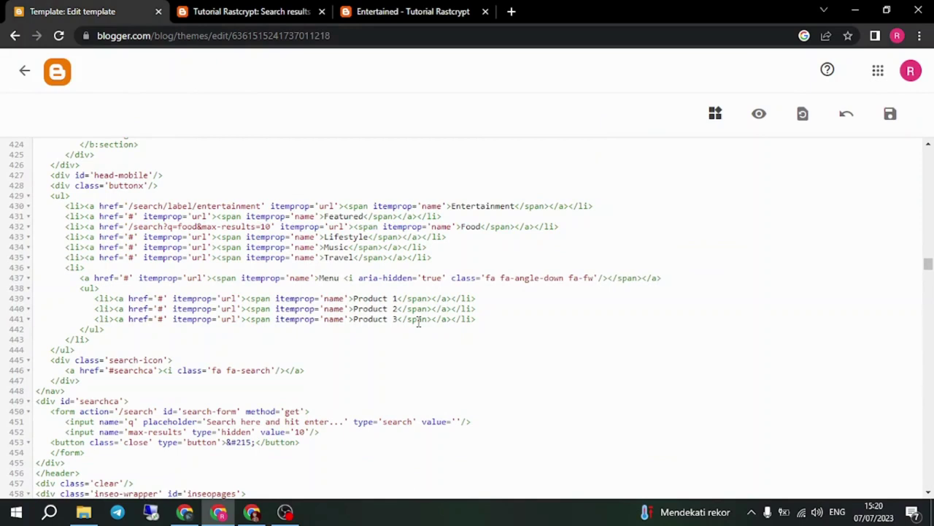
pyautogui.press('BackSpace')
pyautogui.press('BackSpace')
pyautogui.press('BackSpace')
pyautogui.press('BackSpace')
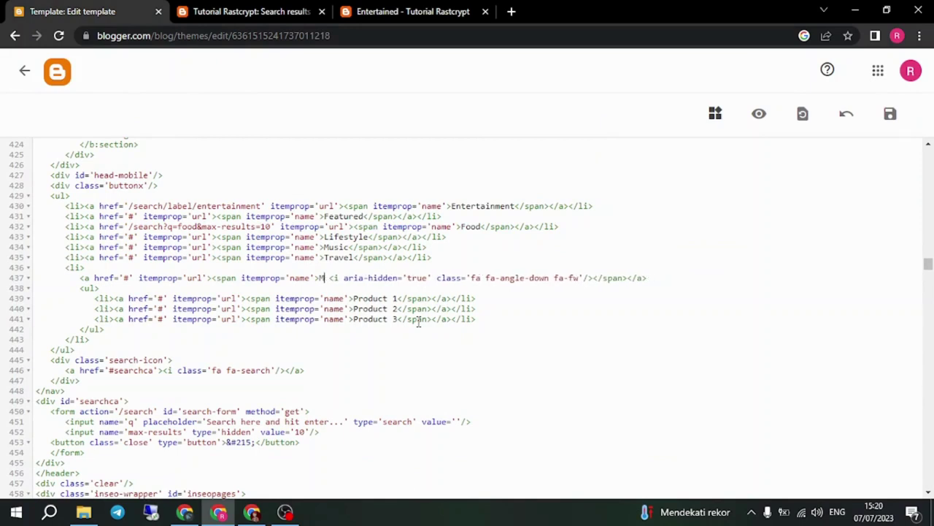
pyautogui.write('Tools')
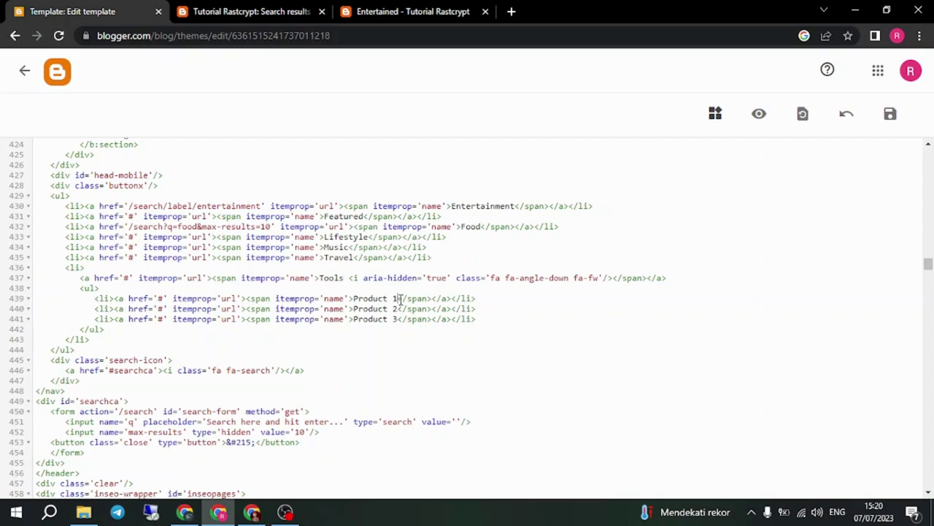
# Step: Rename the Product 1 entry of the Tools submenu to Youtube
pyautogui.press('BackSpace')
pyautogui.press('BackSpace')
pyautogui.press('BackSpace')
pyautogui.press('BackSpace')
pyautogui.press('BackSpace')
pyautogui.press('BackSpace')
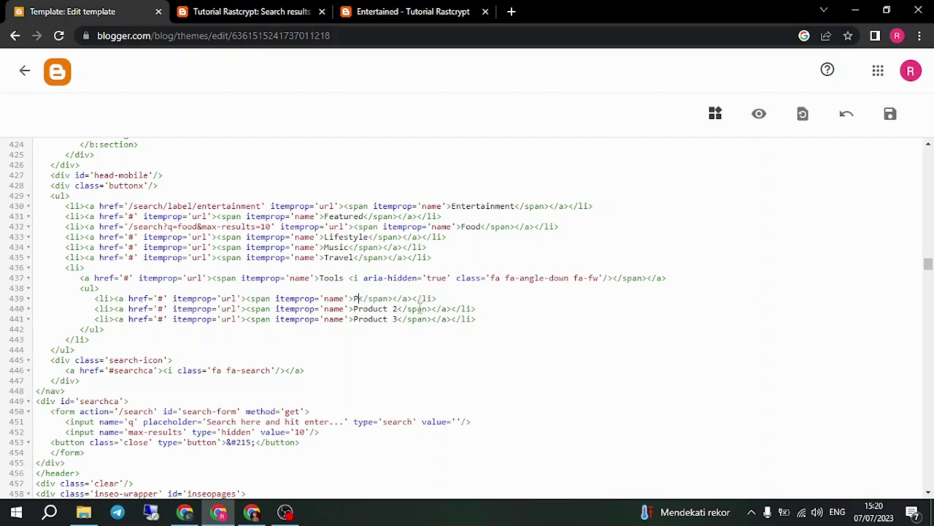
pyautogui.write('Youtube')
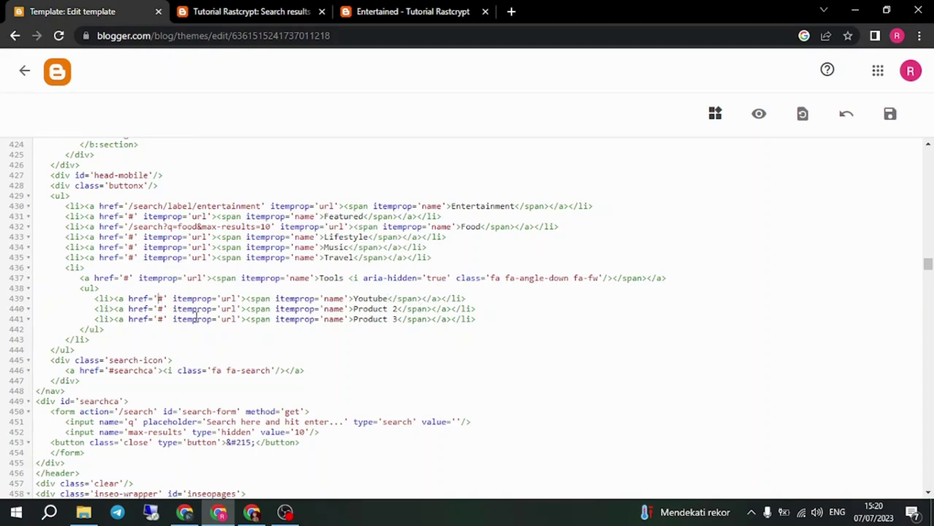
# Step: Replace the # in the Youtube submenu item's href with /search?q=youtube&max-results=10
pyautogui.press('BackSpace')
pyautogui.write('/search?q=food&max-results=10')
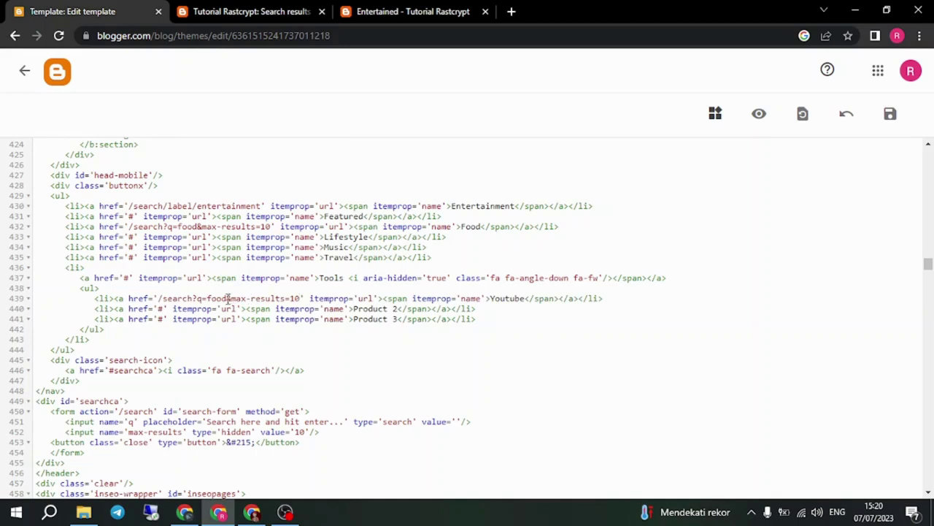
pyautogui.press('BackSpace')
pyautogui.press('BackSpace')
pyautogui.press('BackSpace')
pyautogui.press('BackSpace')
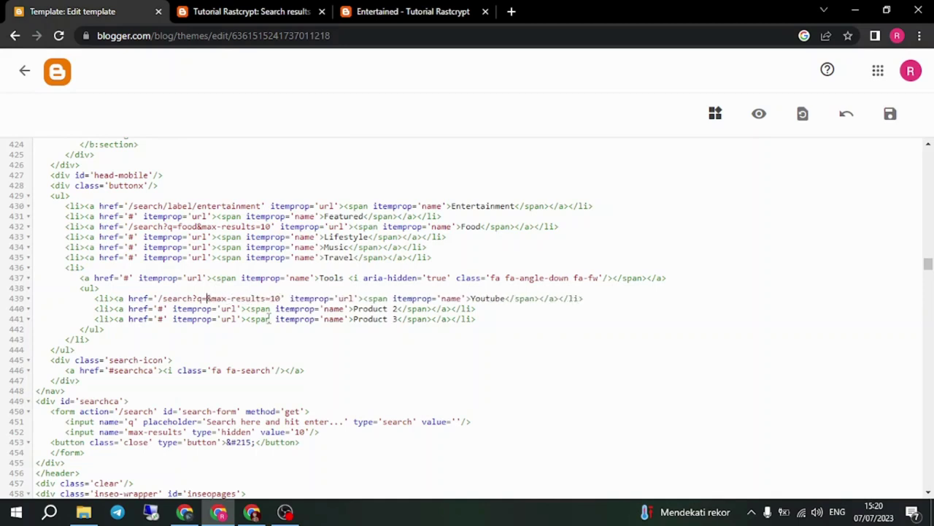
pyautogui.write('youtube')
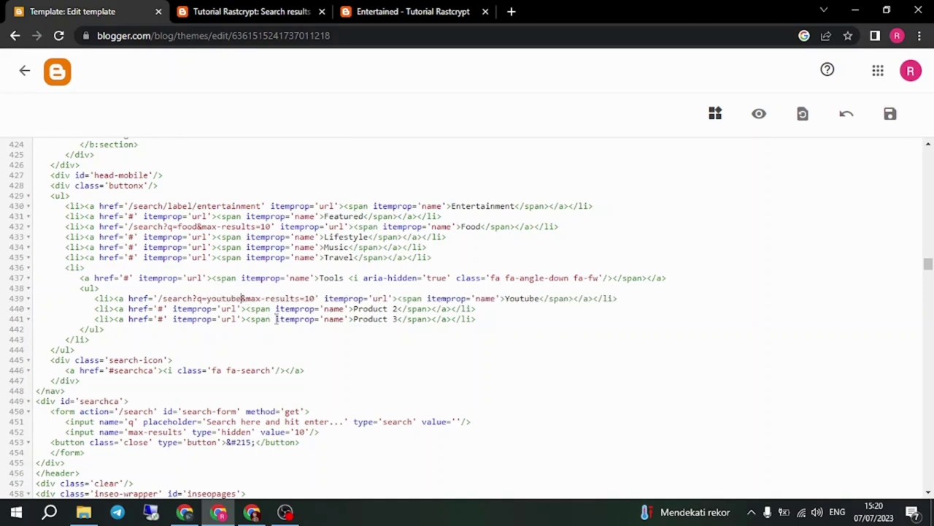
# Step: Try to save the theme and check the reported parsing error against the menu code
pyautogui.click(890, 114)
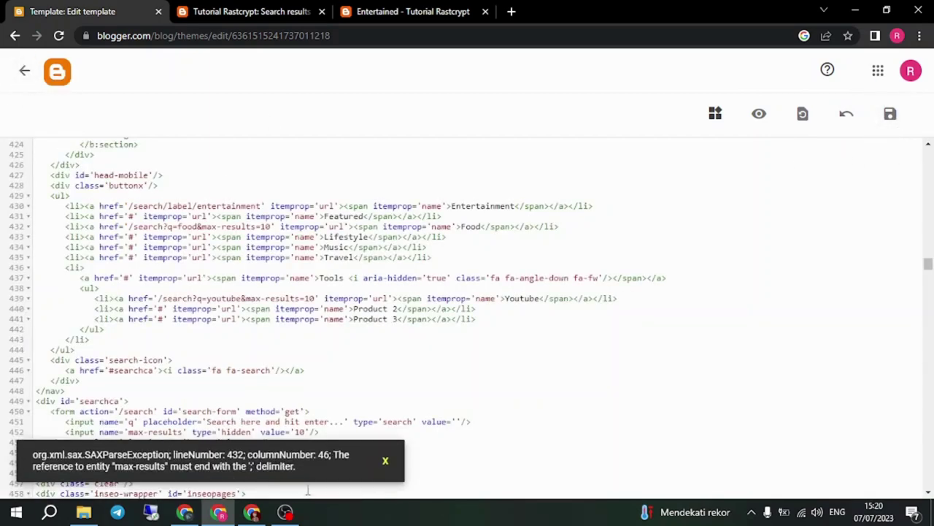
pyautogui.moveTo(115, 462); pyautogui.dragTo(265, 473)
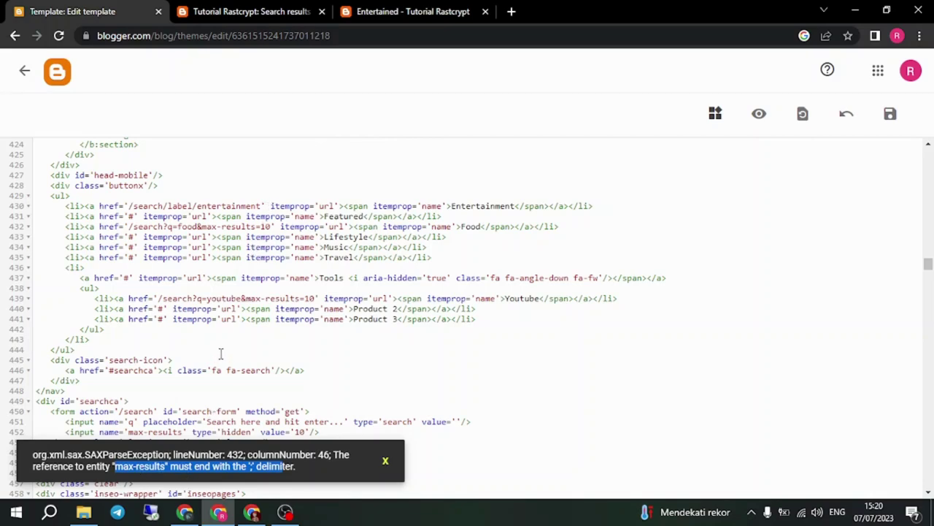
pyautogui.scroll(-2, 220, 353)
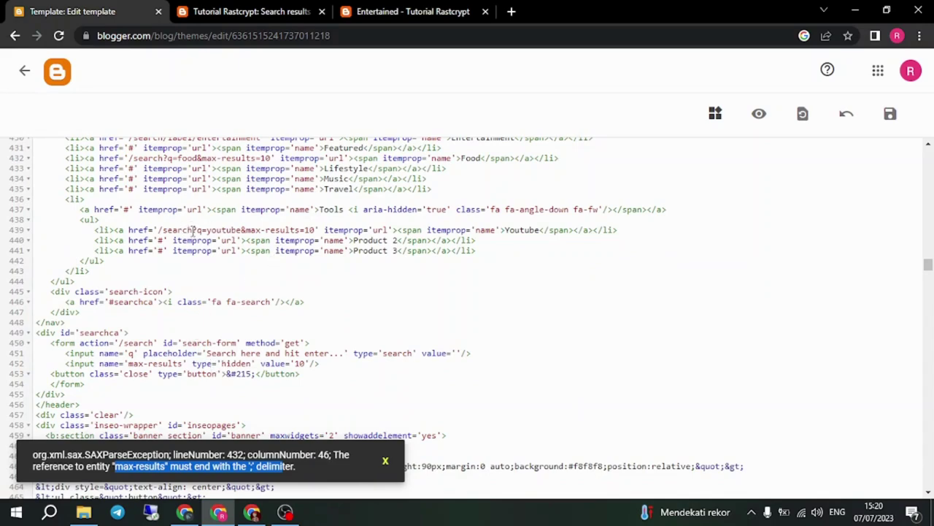
pyautogui.scroll(2, 184, 172)
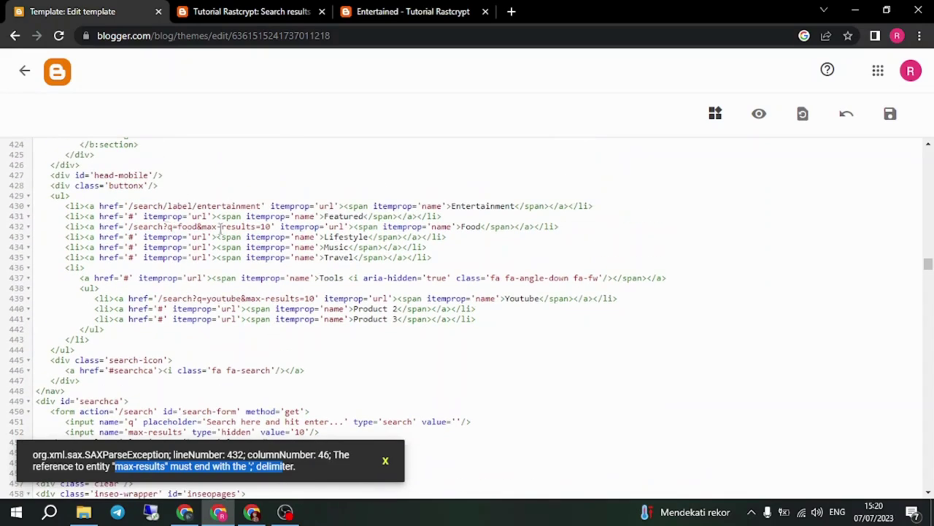
# Step: Remove &max-results=10 from the Youtube submenu item's href
pyautogui.click(315, 298)
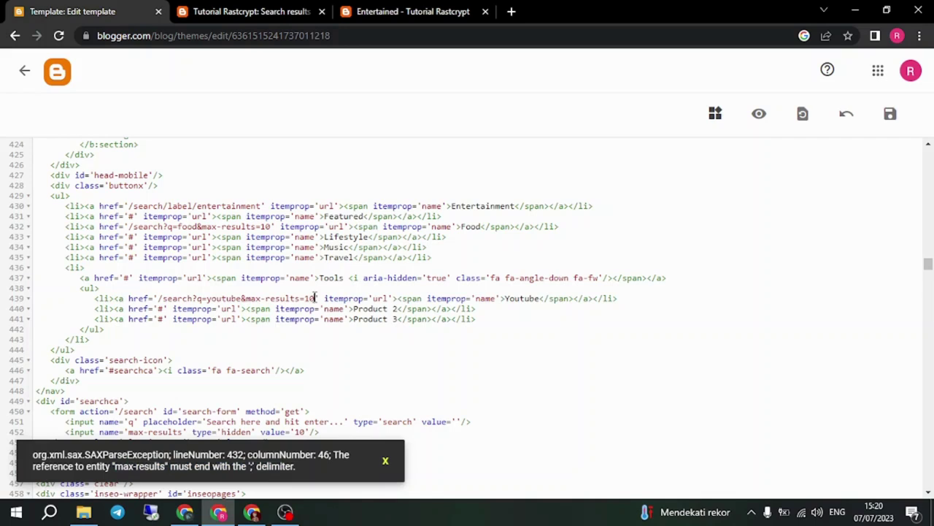
pyautogui.moveTo(316, 298); pyautogui.dragTo(245, 306)
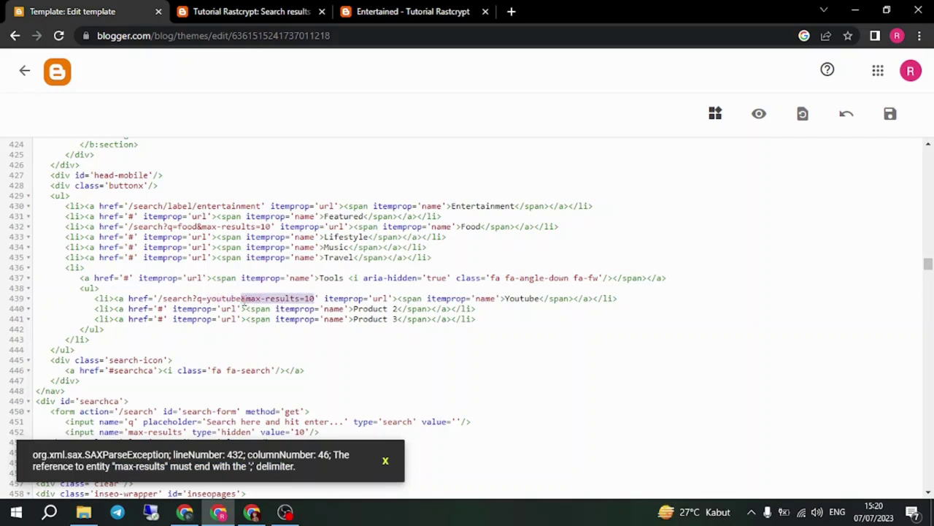
pyautogui.press('BackSpace')
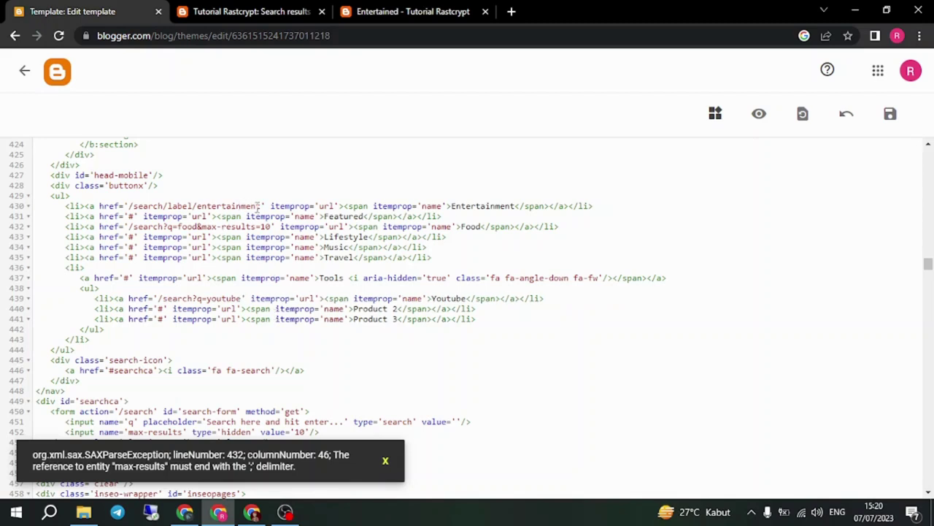
# Step: Copy /search/label/entertainment from the Entertainment item's href and paste it over the Food item's link address
pyautogui.moveTo(261, 205); pyautogui.dragTo(132, 207)
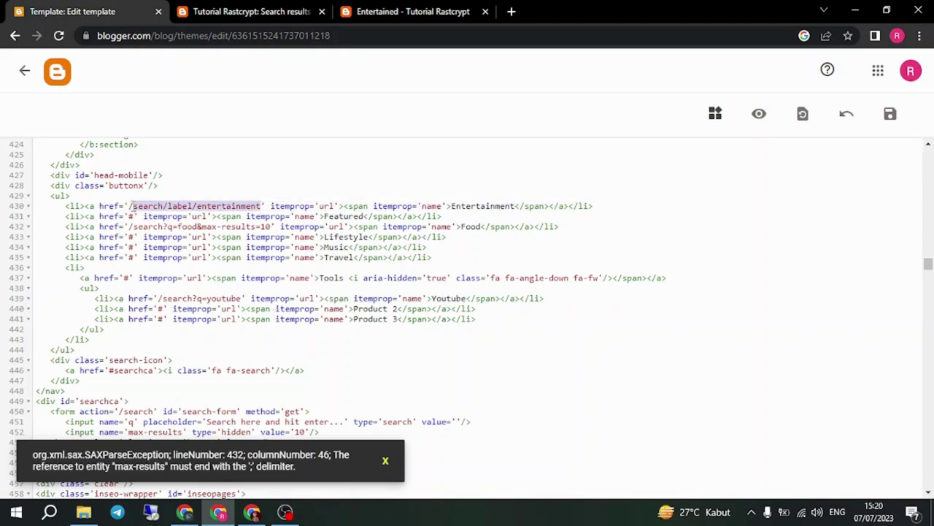
pyautogui.rightClick(141, 203)
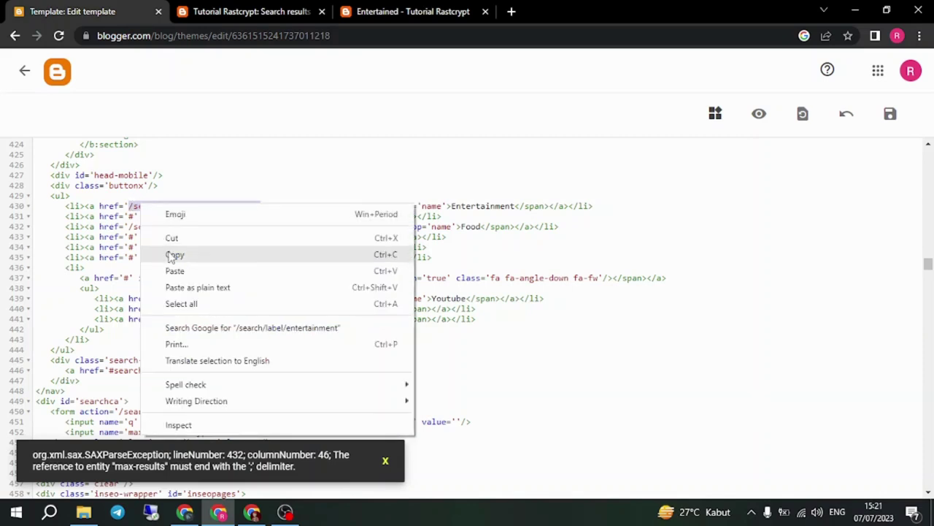
pyautogui.click(226, 247)
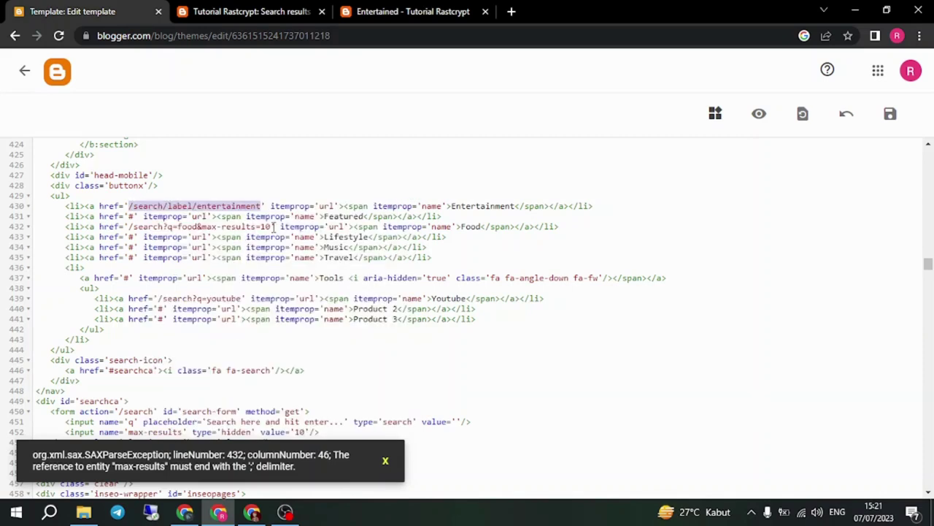
pyautogui.moveTo(274, 227); pyautogui.dragTo(148, 221)
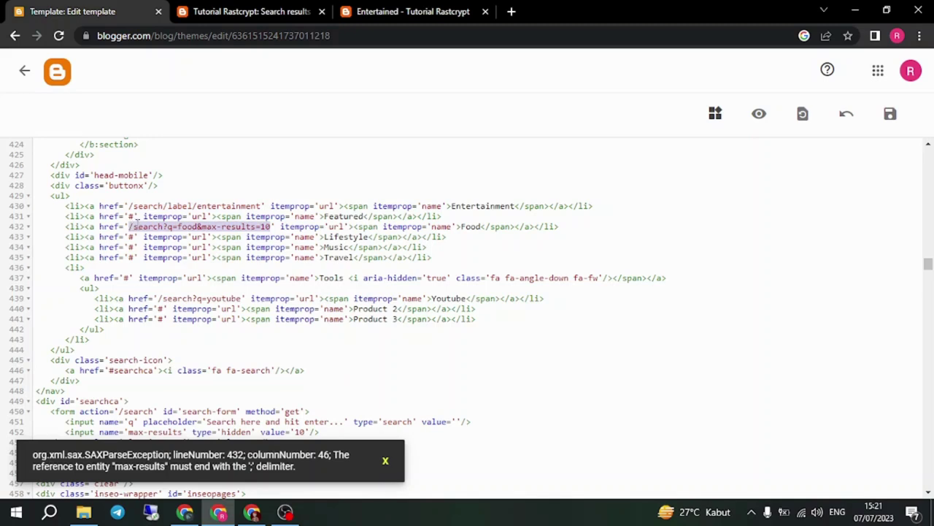
pyautogui.hotkey('ctrl', 'v')
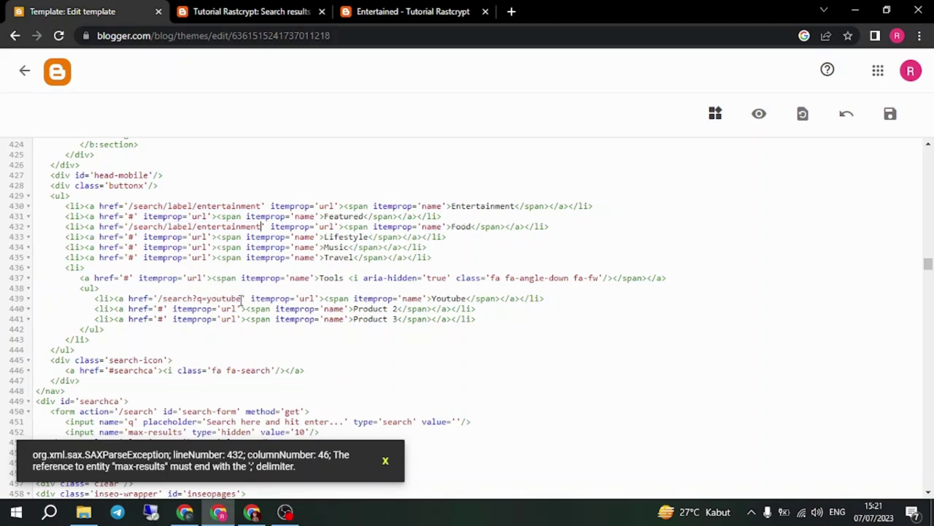
# Step: Replace the Youtube submenu item's href with the copied label address and adapt it to /search/label/youtube
pyautogui.moveTo(243, 299); pyautogui.dragTo(157, 298)
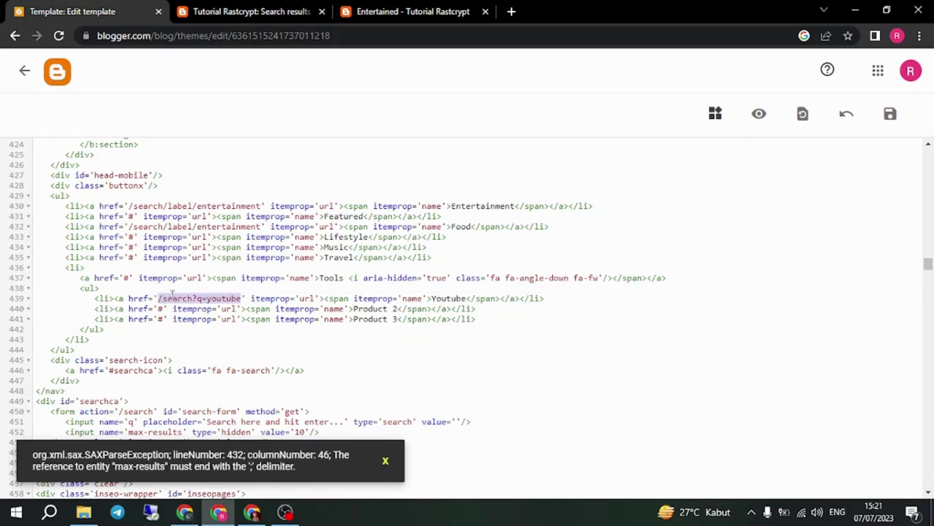
pyautogui.hotkey('ctrl', 'v')
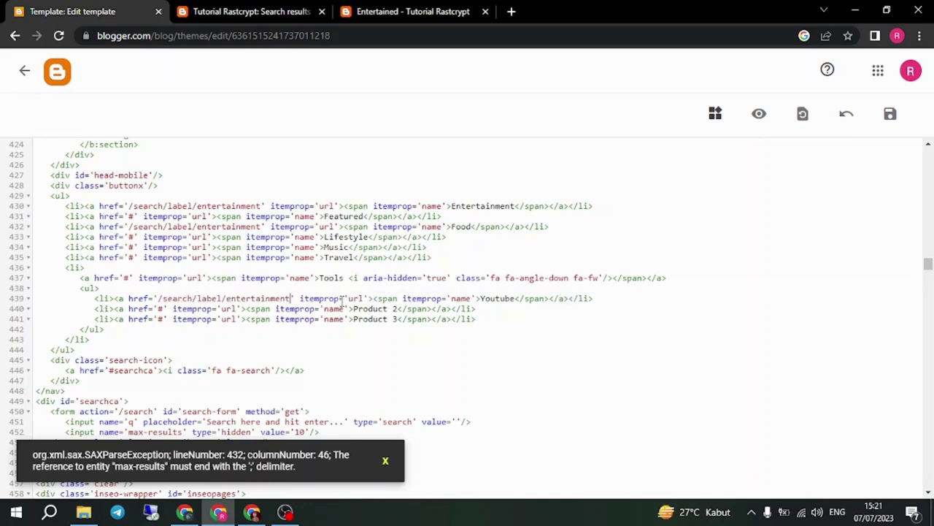
pyautogui.press('BackSpace')
pyautogui.press('BackSpace')
pyautogui.press('BackSpace')
pyautogui.press('BackSpace')
pyautogui.press('BackSpace')
pyautogui.press('BackSpace')
pyautogui.press('BackSpace')
pyautogui.press('BackSpace')
pyautogui.press('BackSpace')
pyautogui.press('BackSpace')
pyautogui.press('BackSpace')
pyautogui.press('BackSpace')
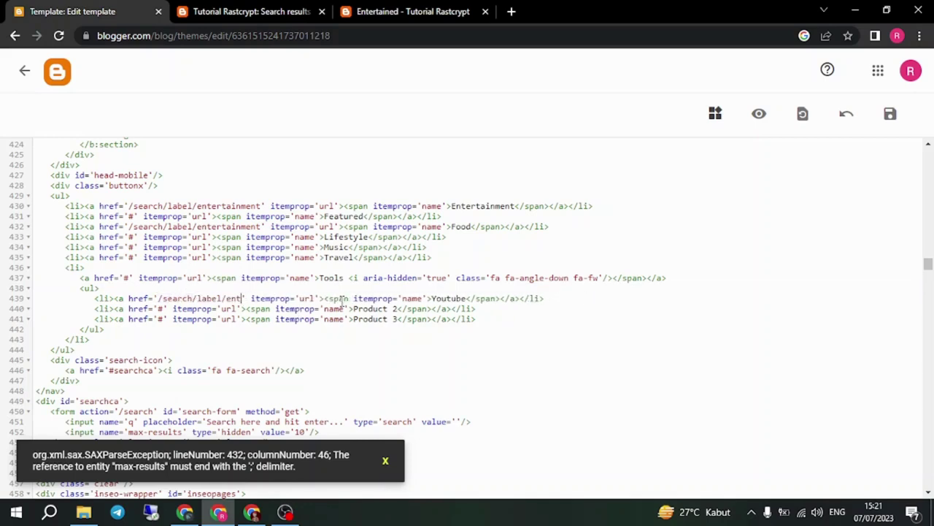
pyautogui.press('BackSpace')
pyautogui.write('youtube')
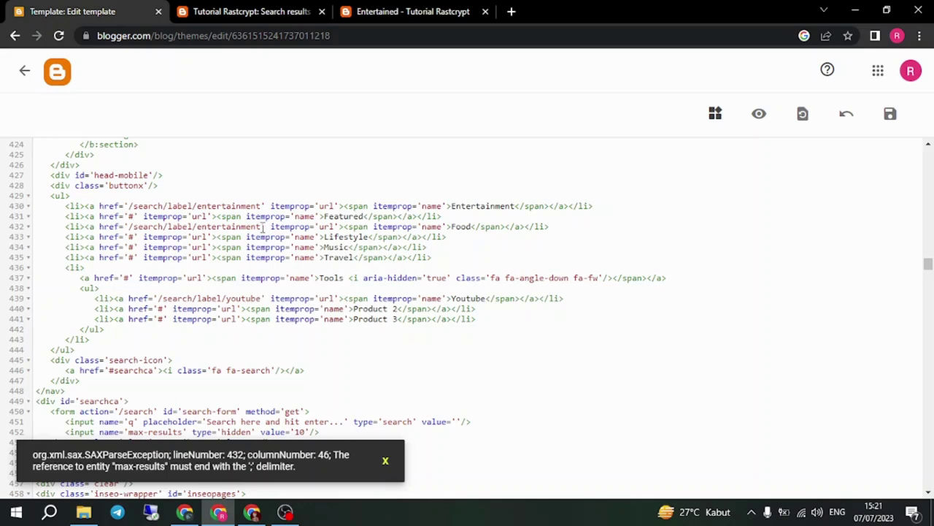
# Step: Change the label in the Food menu item's href so the address reads /search/label/food
pyautogui.press('BackSpace')
pyautogui.press('BackSpace')
pyautogui.press('BackSpace')
pyautogui.press('BackSpace')
pyautogui.press('BackSpace')
pyautogui.press('BackSpace')
pyautogui.press('BackSpace')
pyautogui.press('BackSpace')
pyautogui.press('BackSpace')
pyautogui.press('BackSpace')
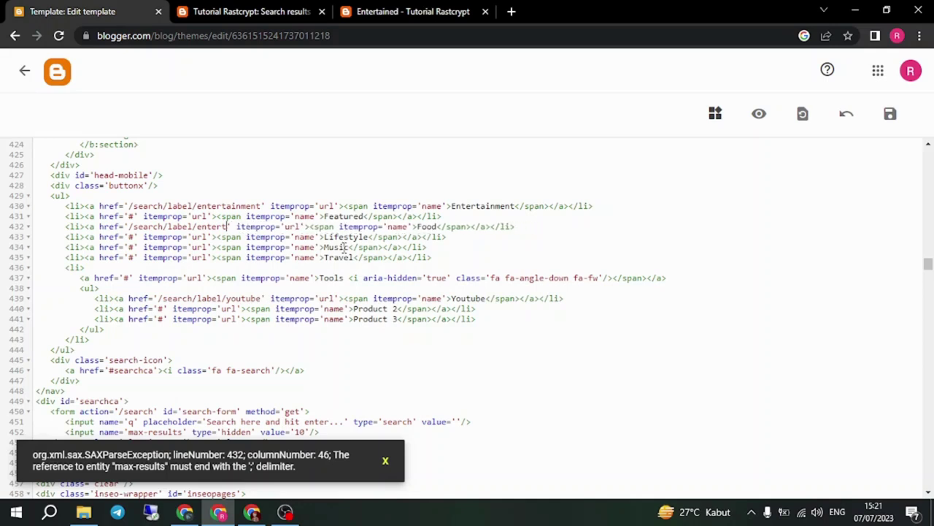
pyautogui.press('BackSpace')
pyautogui.press('BackSpace')
pyautogui.press('BackSpace')
pyautogui.write('food')
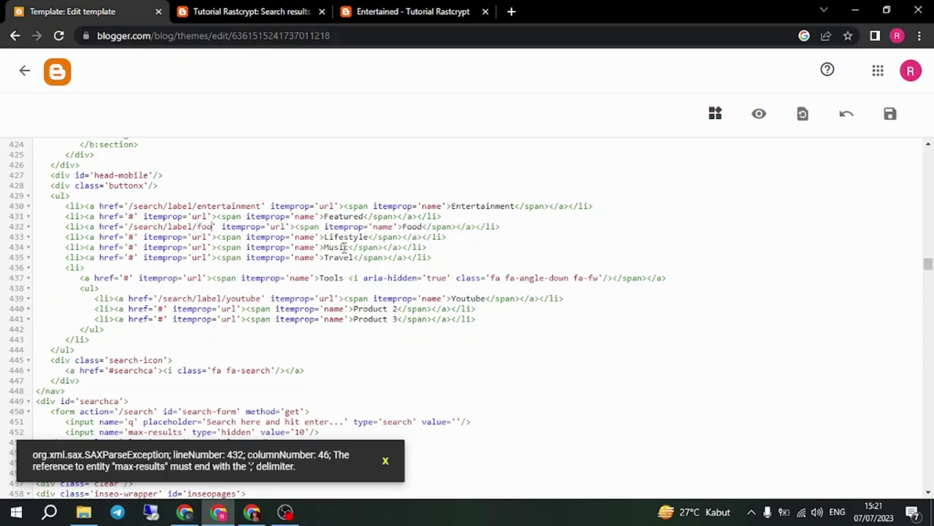
# Step: Save the theme, leave the code editor and reload the blog's food results page
pyautogui.click(894, 118)
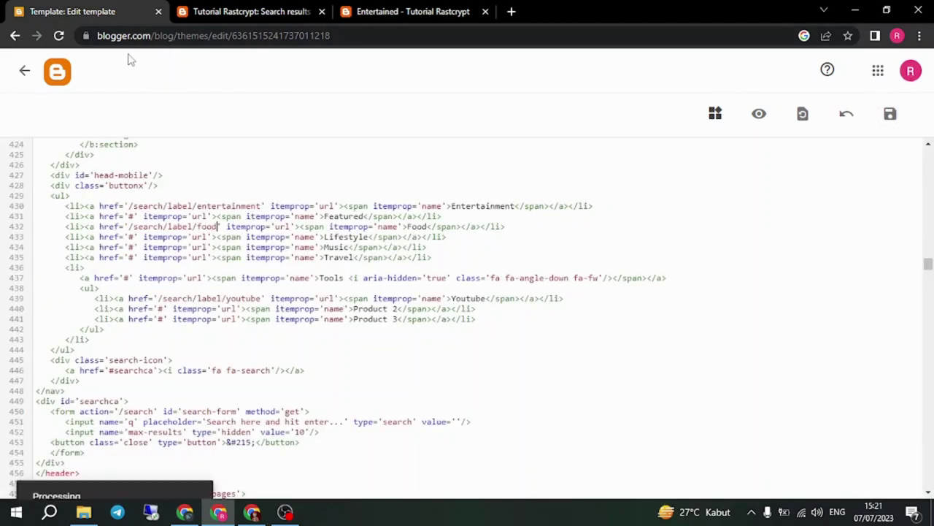
pyautogui.click(24, 71)
pyautogui.click(228, 7)
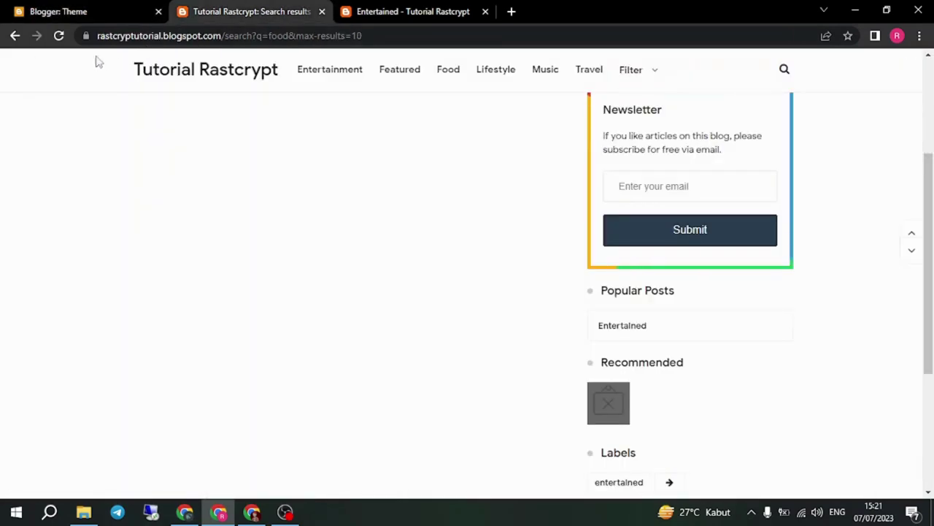
pyautogui.click(59, 35)
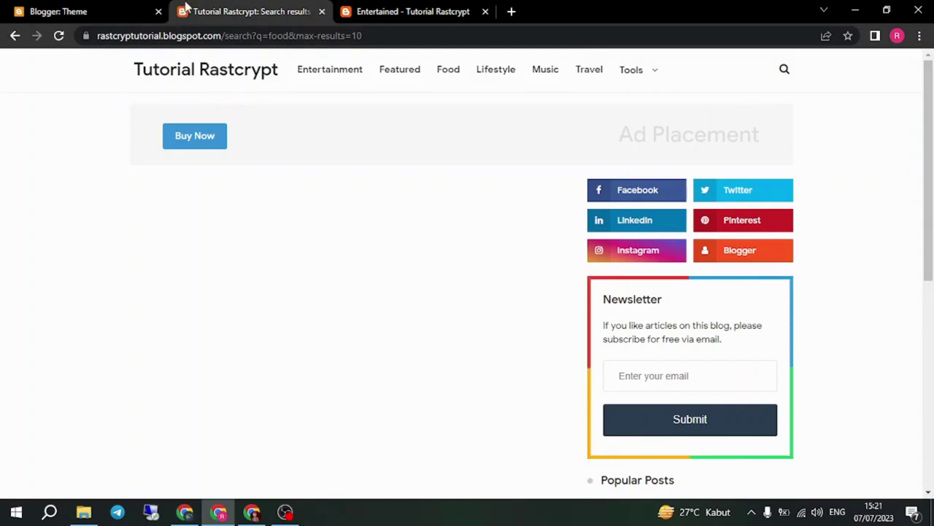
# Step: Close the Entertained post's browser tab and open the blog's Food menu link to check its address
pyautogui.click(380, 11)
pyautogui.click(486, 12)
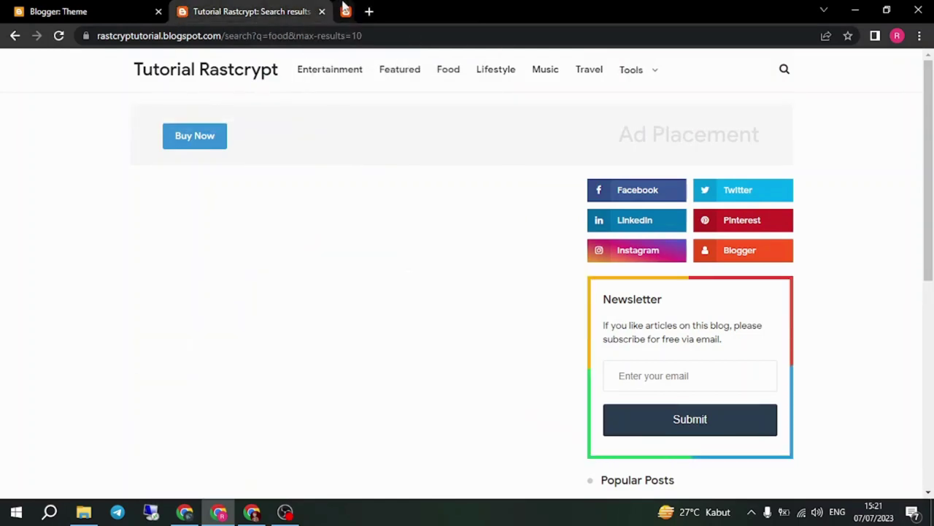
pyautogui.click(448, 70)
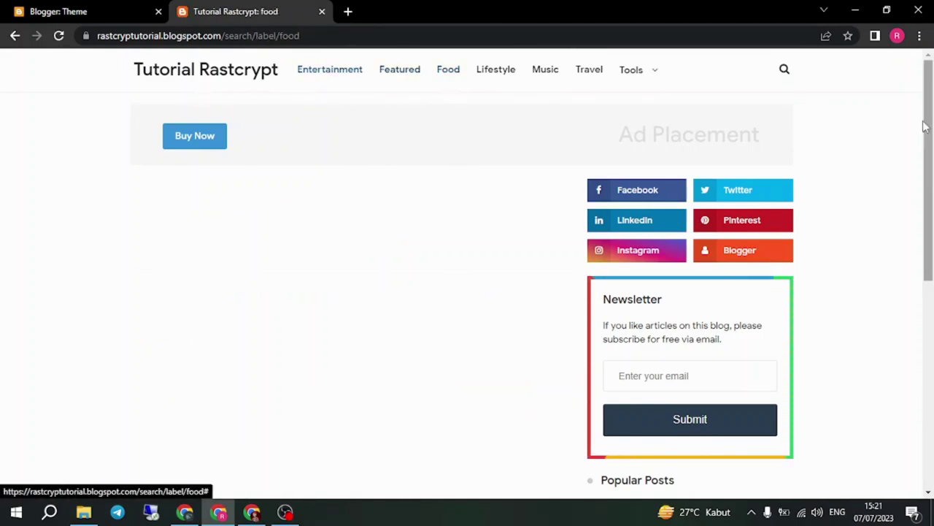
# Step: Create a new blog post titled "label; food" with the body text "food Is good"
pyautogui.moveTo(929, 164); pyautogui.dragTo(932, 365)
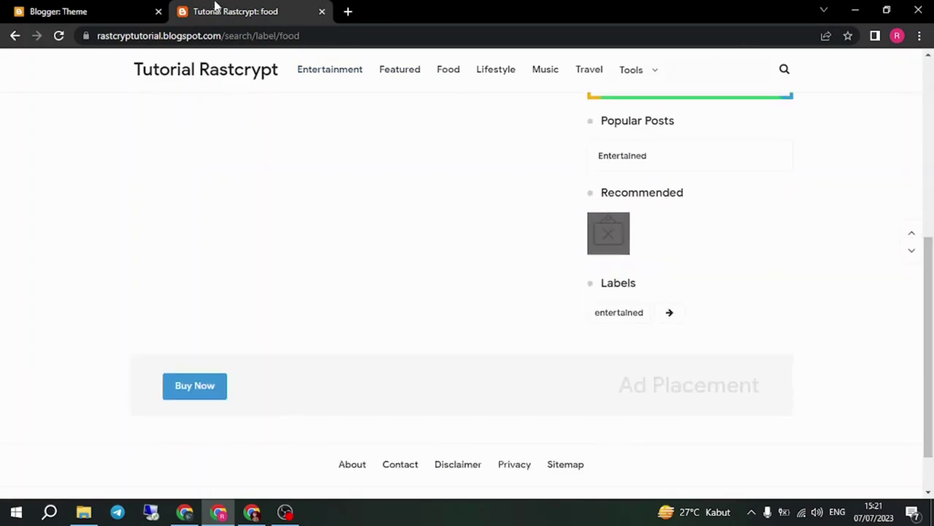
pyautogui.click(73, 11)
pyautogui.click(62, 208)
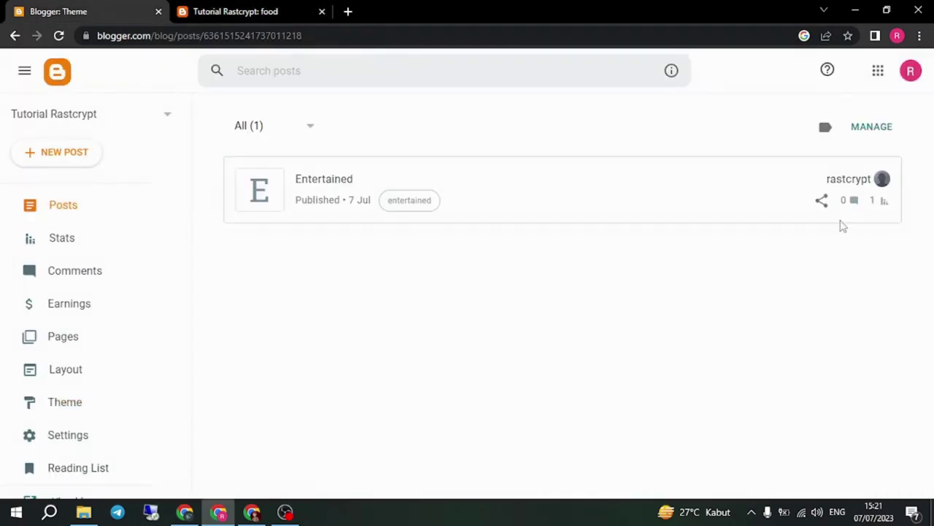
pyautogui.click(65, 153)
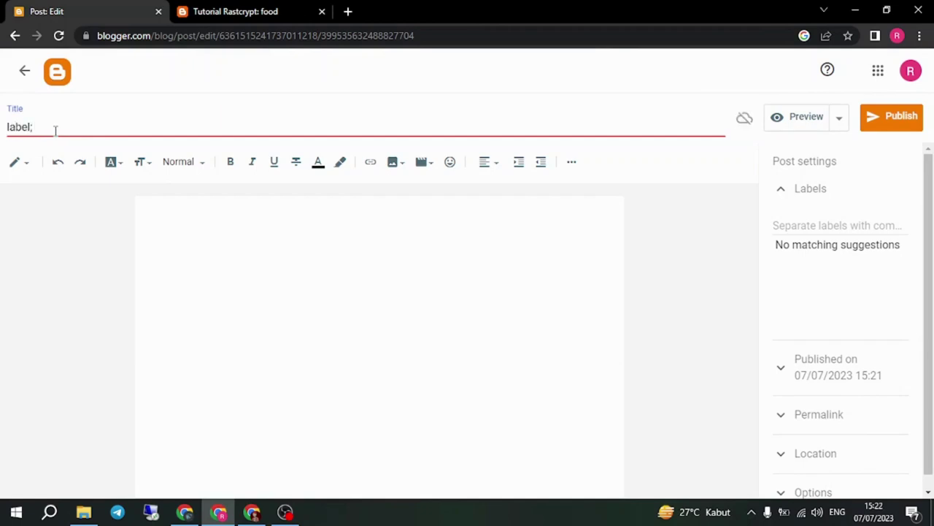
pyautogui.click(201, 220)
pyautogui.write('food')
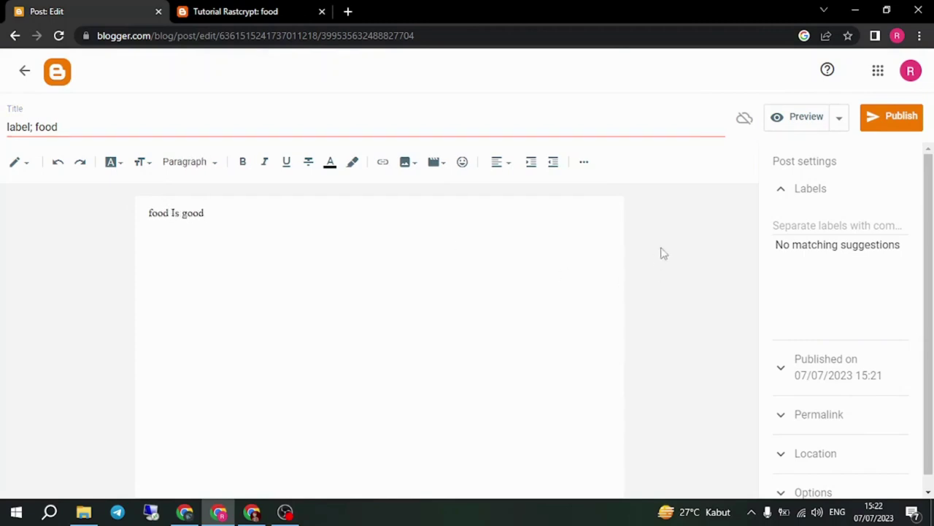
# Step: Set the new post's label to food, comparing it with the label in the blog's Food page address
pyautogui.write('label')
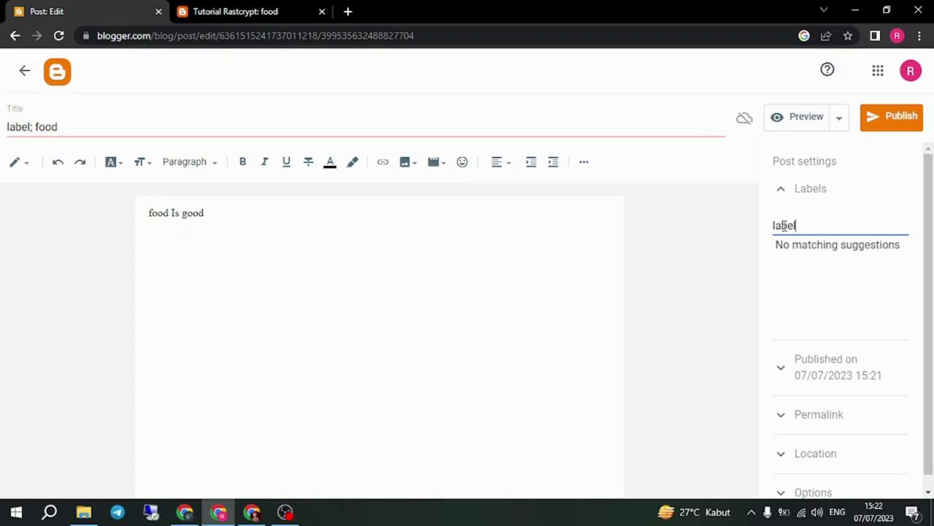
pyautogui.write('b')
pyautogui.press('BackSpace')
pyautogui.press('BackSpace')
pyautogui.press('BackSpace')
pyautogui.write('fo')
pyautogui.click(270, 7)
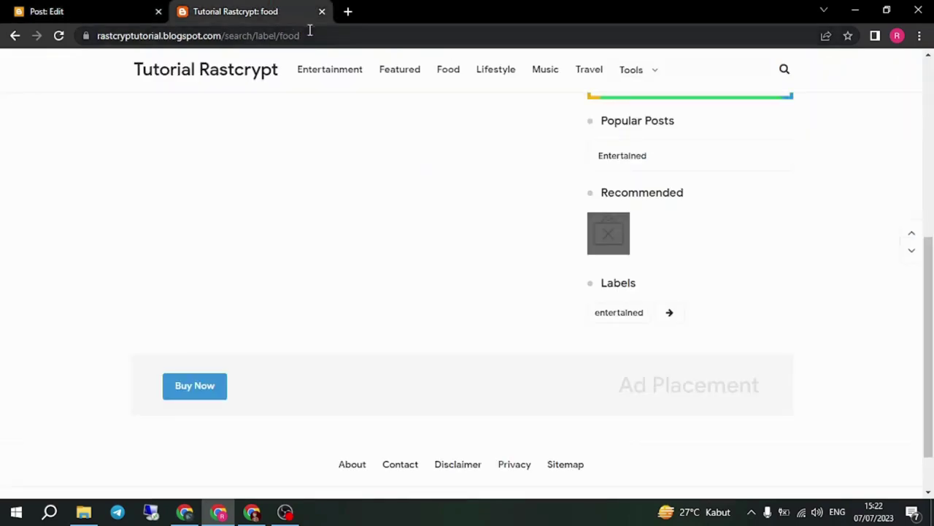
pyautogui.moveTo(301, 35); pyautogui.dragTo(280, 43)
pyautogui.click(29, 10)
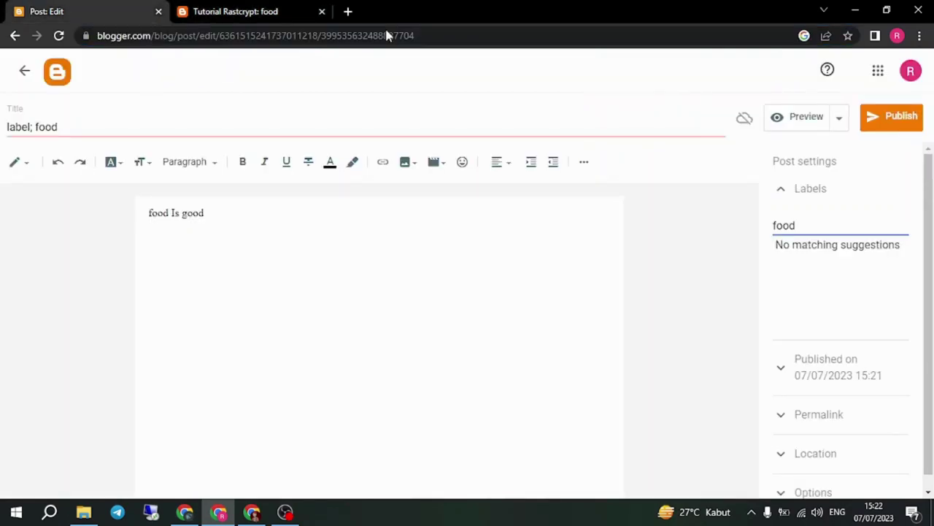
# Step: Publish the food post and reload the blog's food label page to look for it
pyautogui.click(215, 210)
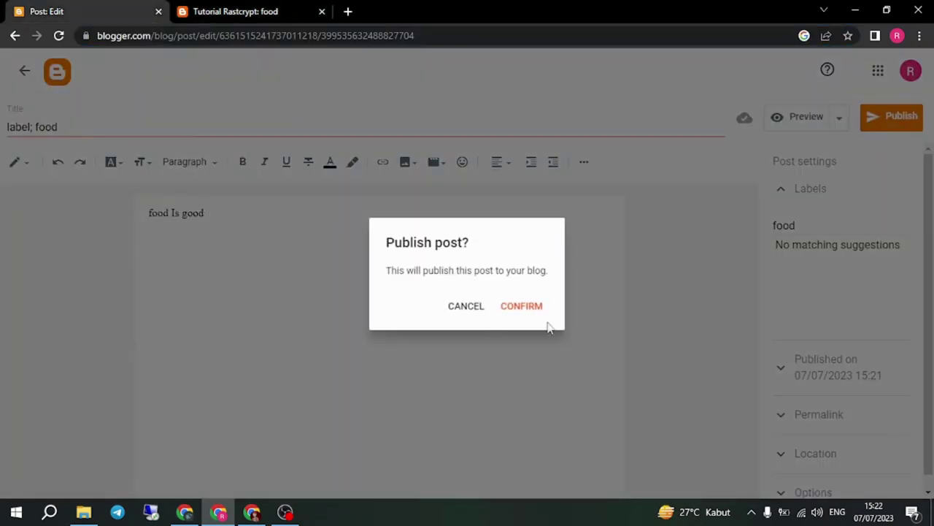
pyautogui.click(534, 312)
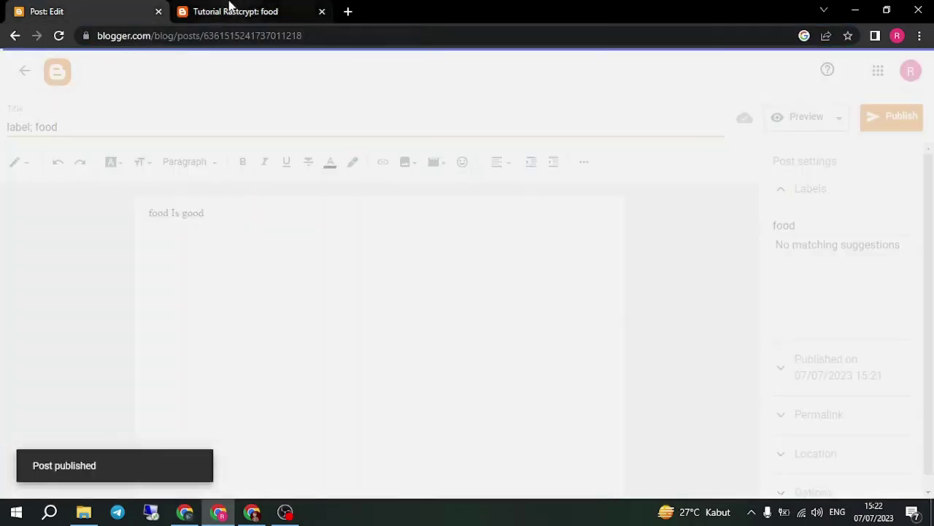
pyautogui.click(229, 9)
pyautogui.click(81, 11)
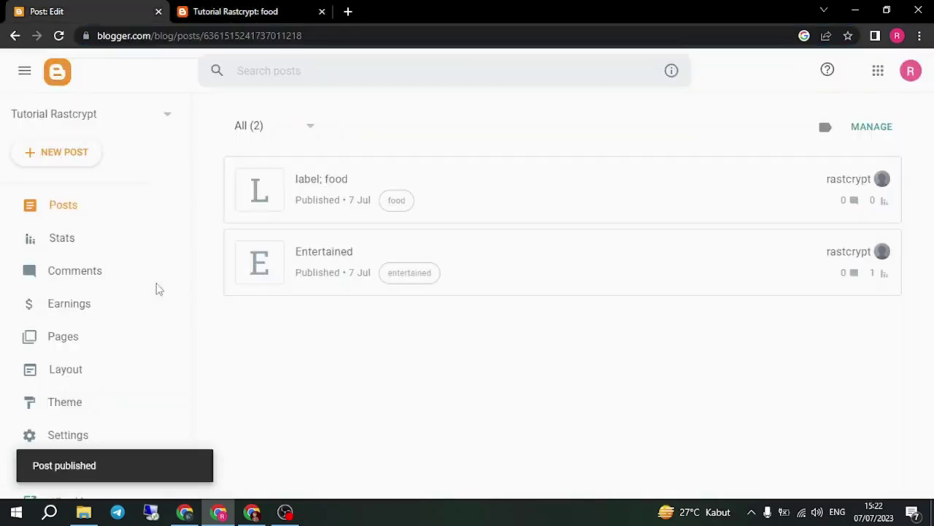
pyautogui.click(228, 11)
pyautogui.click(58, 38)
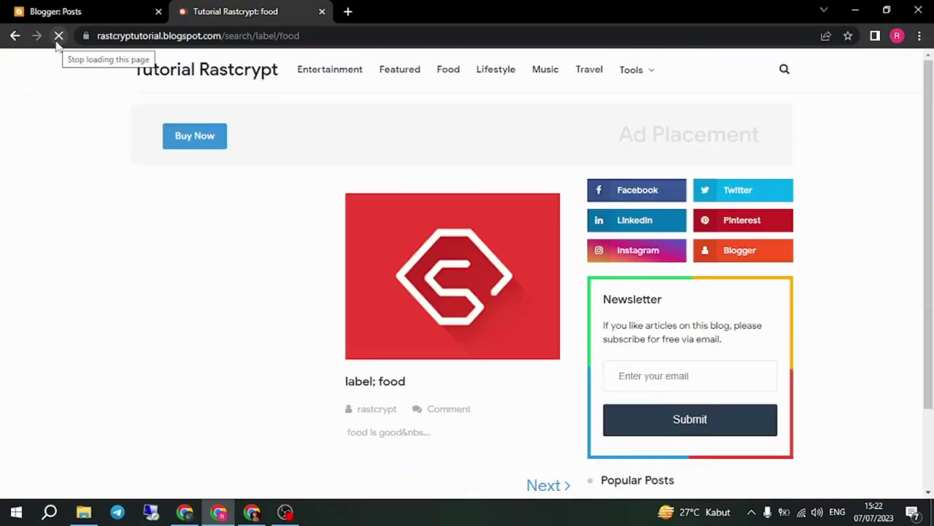
pyautogui.moveTo(924, 74); pyautogui.dragTo(923, 193)
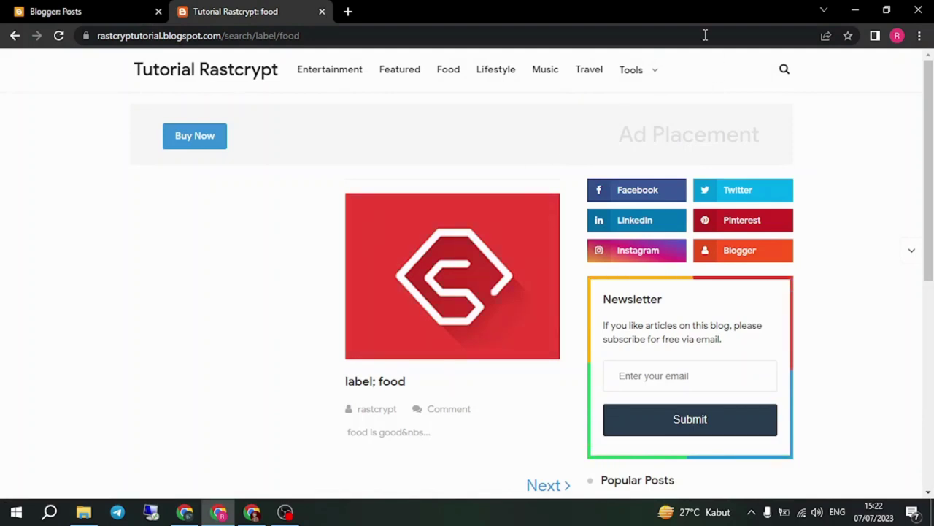
# Step: Open the Youtube submenu item under the blog's Tools menu and check the label in its address
pyautogui.moveTo(636, 70)
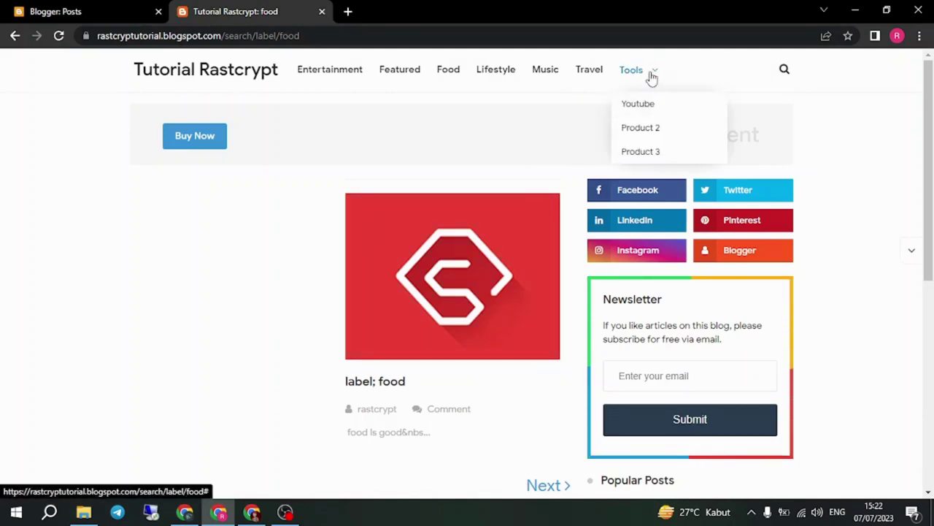
pyautogui.click(655, 113)
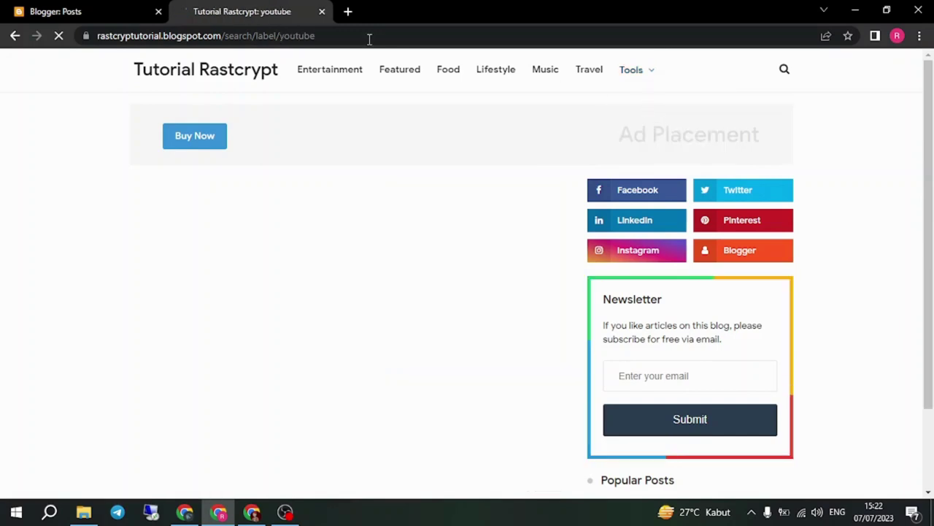
pyautogui.moveTo(280, 42); pyautogui.dragTo(341, 35)
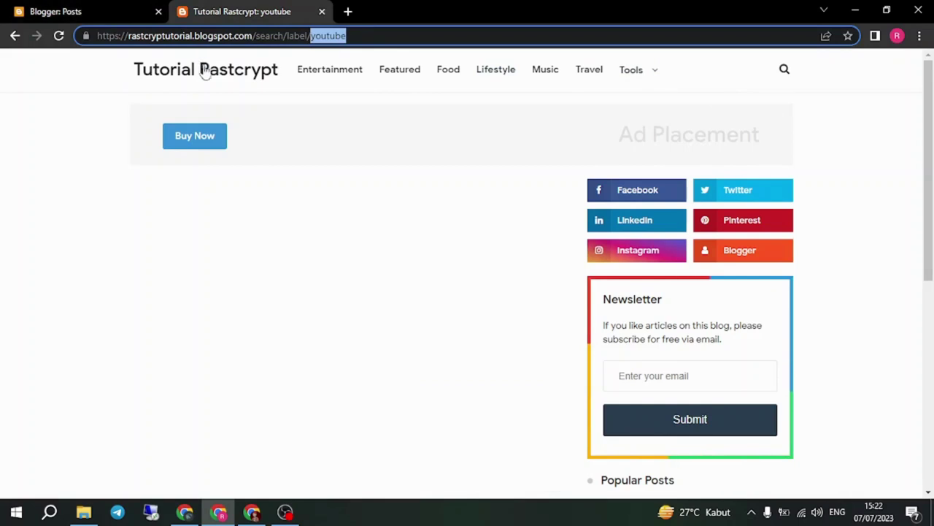
# Step: Test the Disclaimer and Contact links in the blog's footer
pyautogui.click(932, 454)
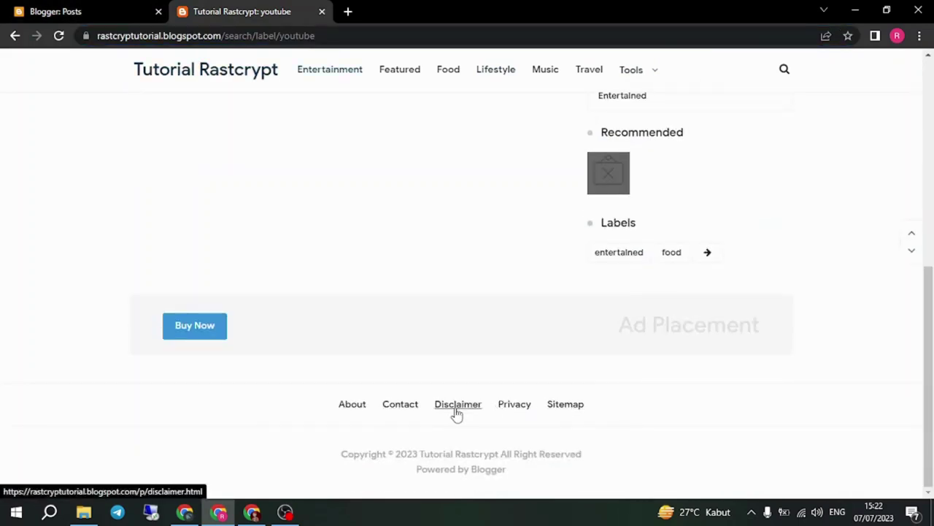
pyautogui.click(457, 406)
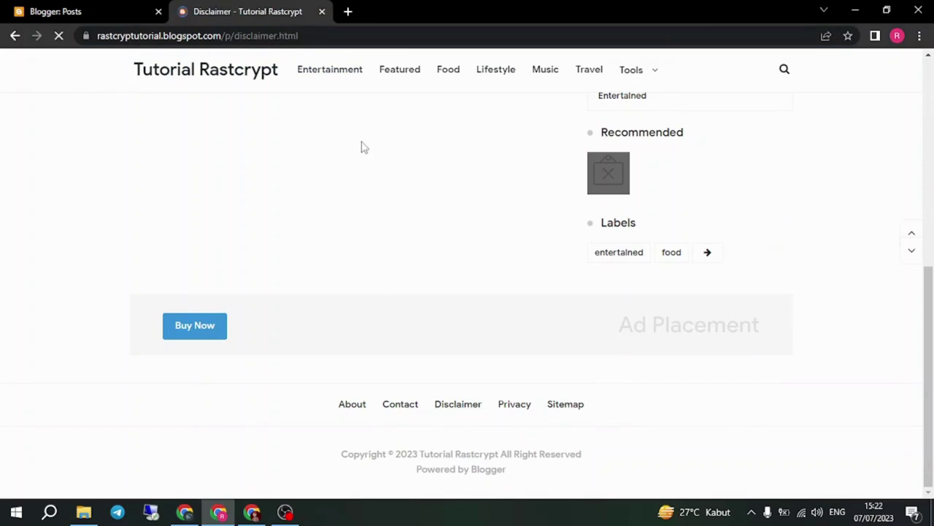
pyautogui.scroll(-4, 363, 147)
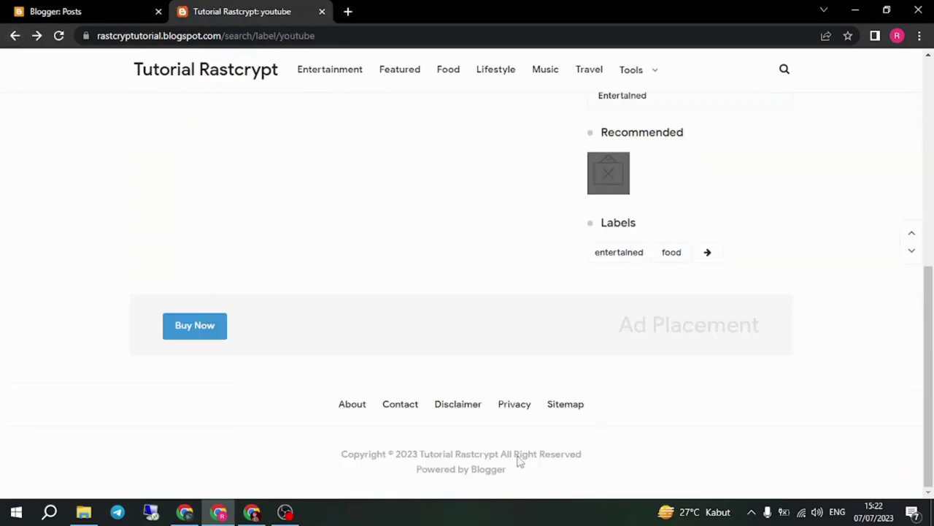
pyautogui.click(401, 407)
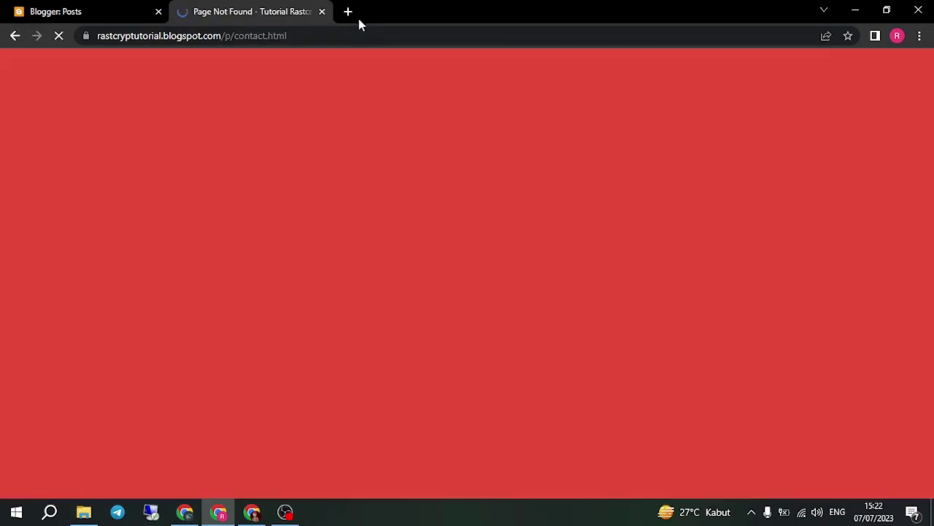
# Step: Search Google for "create contact blogger" in a new browser tab, keeping the blog's contact page open
pyautogui.click(348, 11)
pyautogui.click(271, 13)
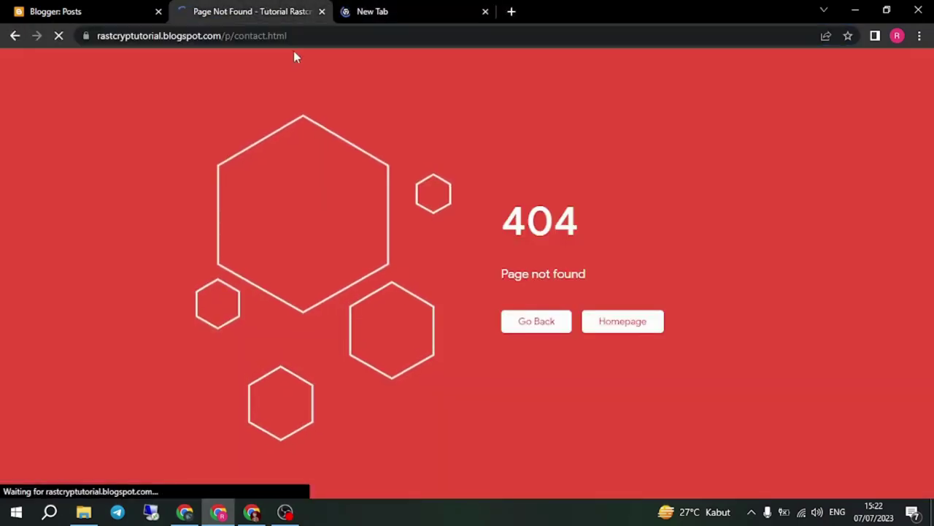
pyautogui.click(411, 7)
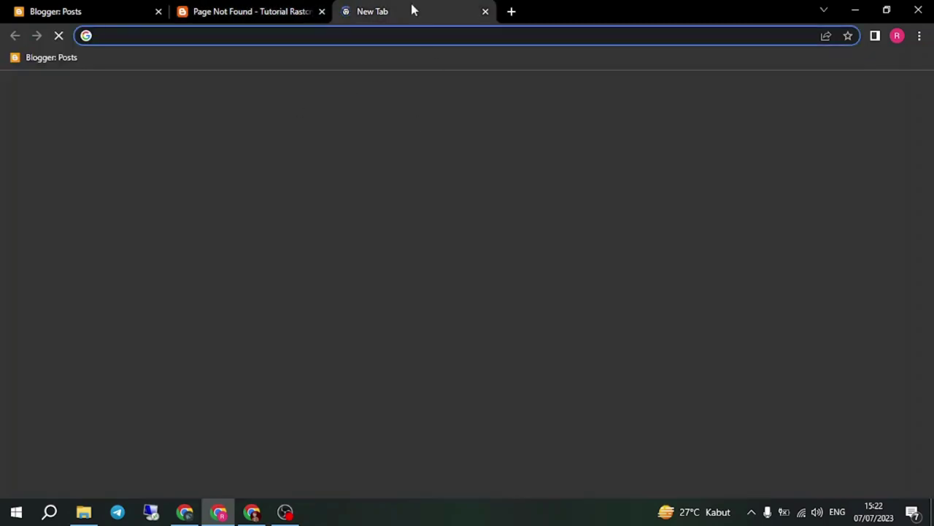
pyautogui.click(188, 16)
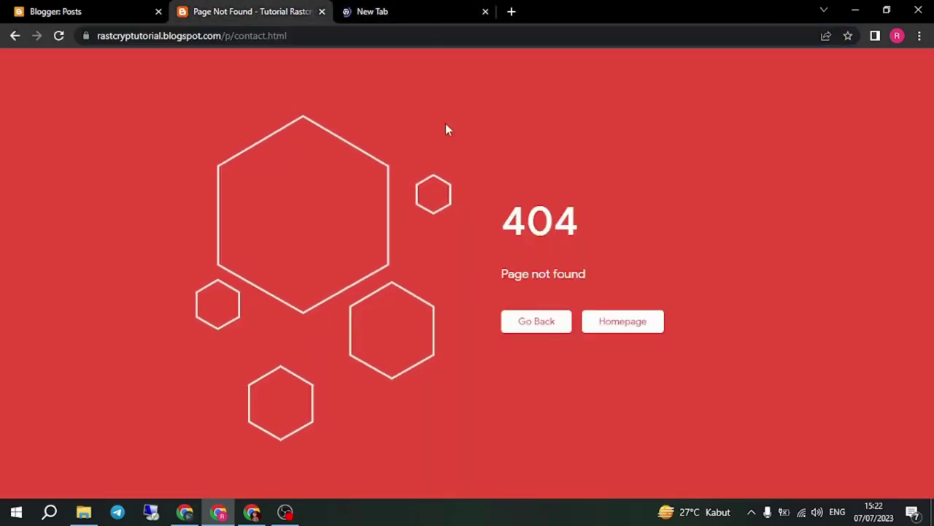
pyautogui.click(418, 7)
pyautogui.click(327, 41)
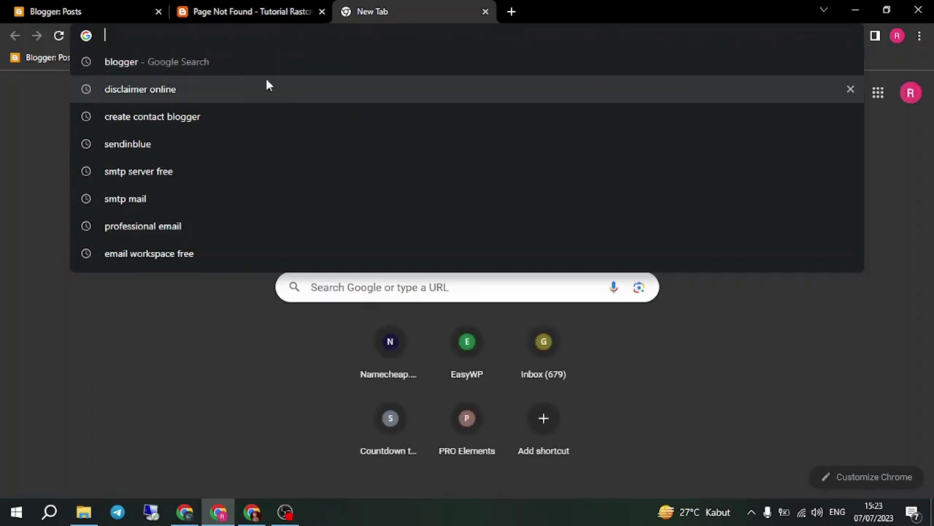
pyautogui.click(255, 116)
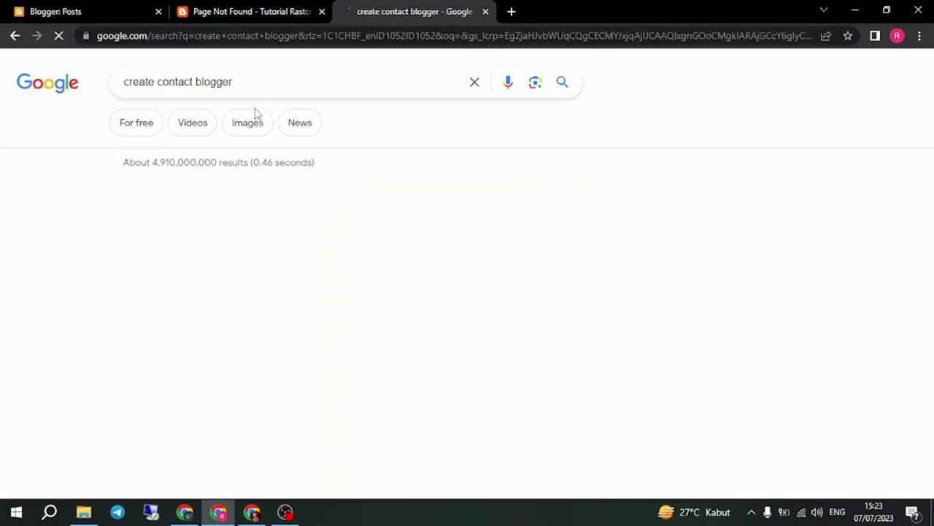
# Step: Open the SEO Neurons article "Create a Contact Us Page for Blogger in 2023." from the search results
pyautogui.scroll(-2, 253, 251)
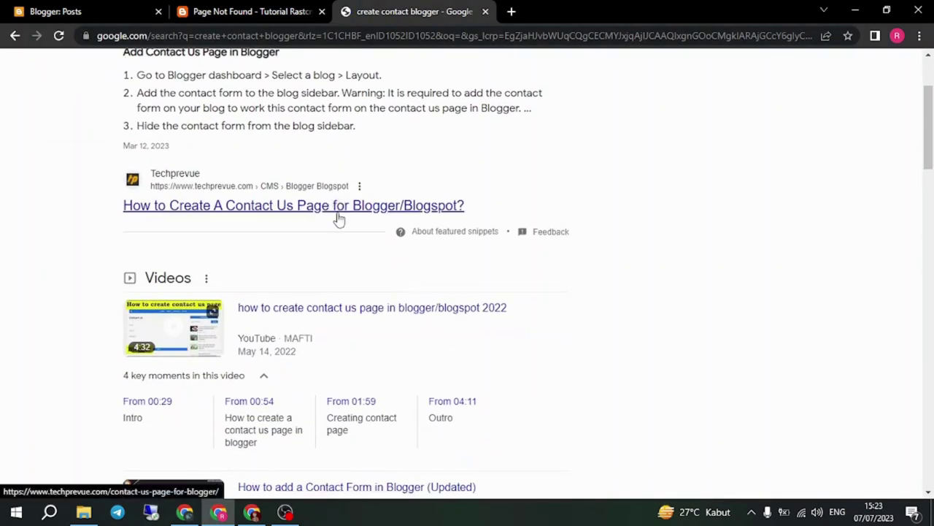
pyautogui.scroll(-6, 340, 223)
pyautogui.scroll(-5, 343, 228)
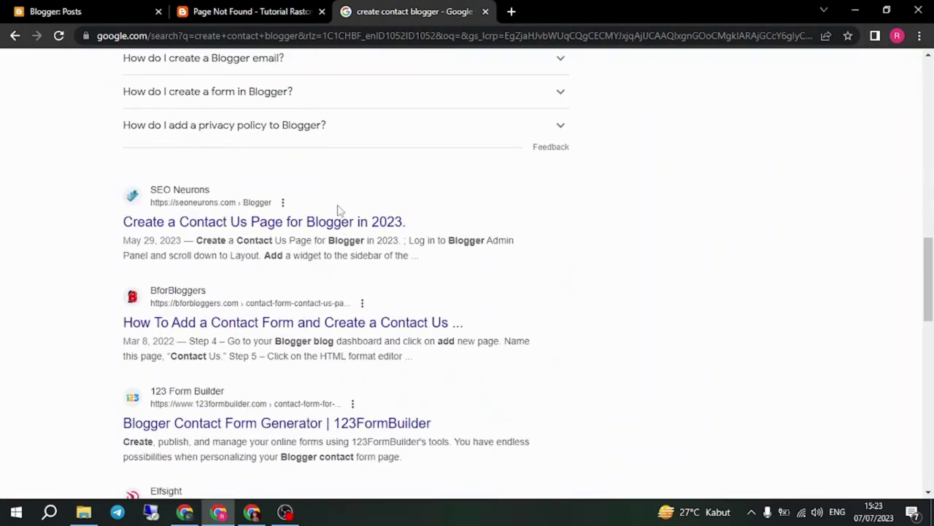
pyautogui.click(351, 226)
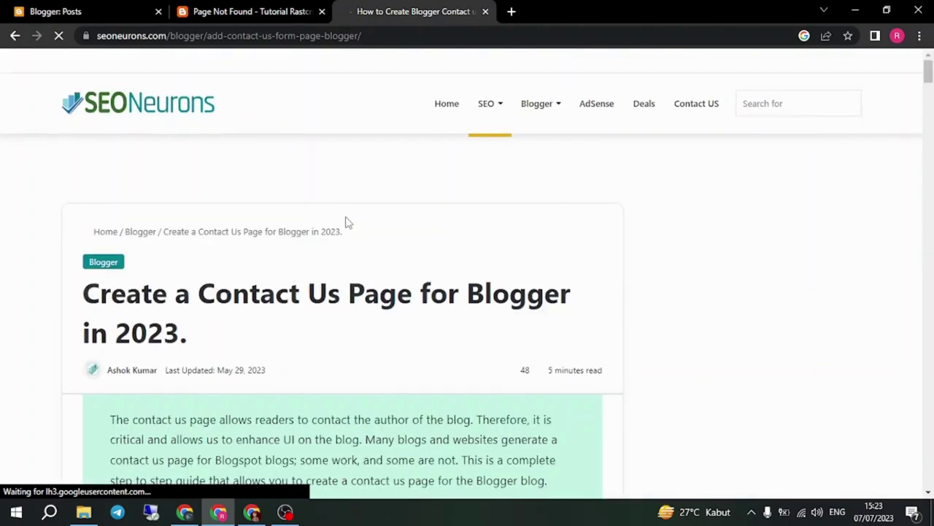
# Step: Copy the article's complete contact form HTML code, from the opening h2 heading to the last closing div
pyautogui.scroll(-1, 679, 255)
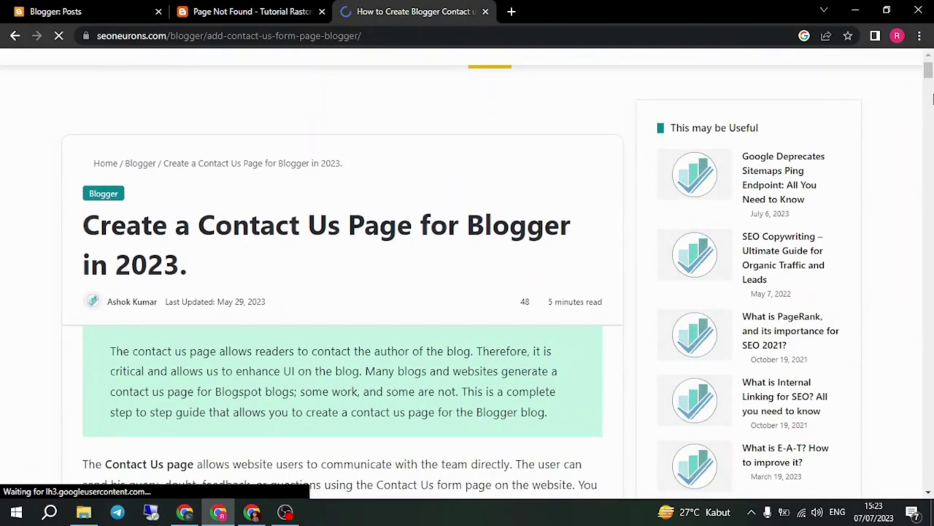
pyautogui.scroll(-1, 931, 80)
pyautogui.moveTo(931, 80); pyautogui.dragTo(930, 125)
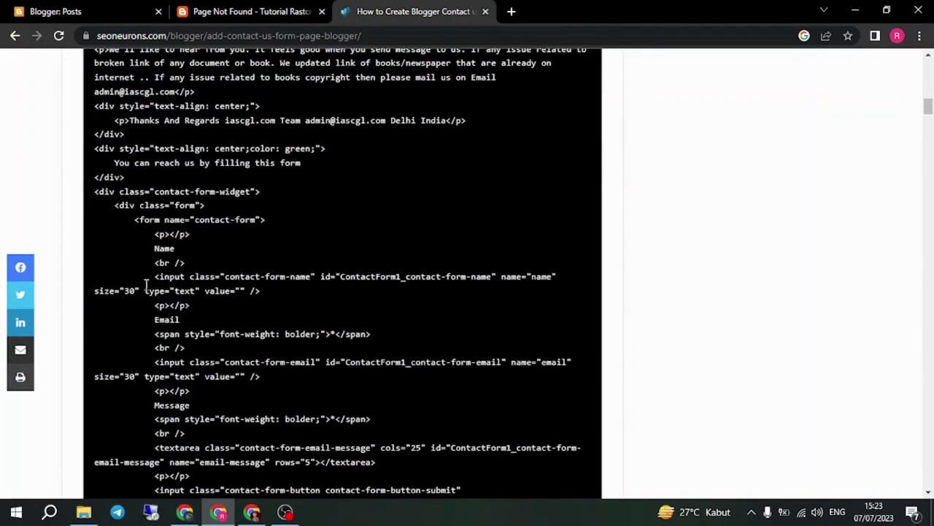
pyautogui.scroll(4, 209, 285)
pyautogui.scroll(-3, 103, 314)
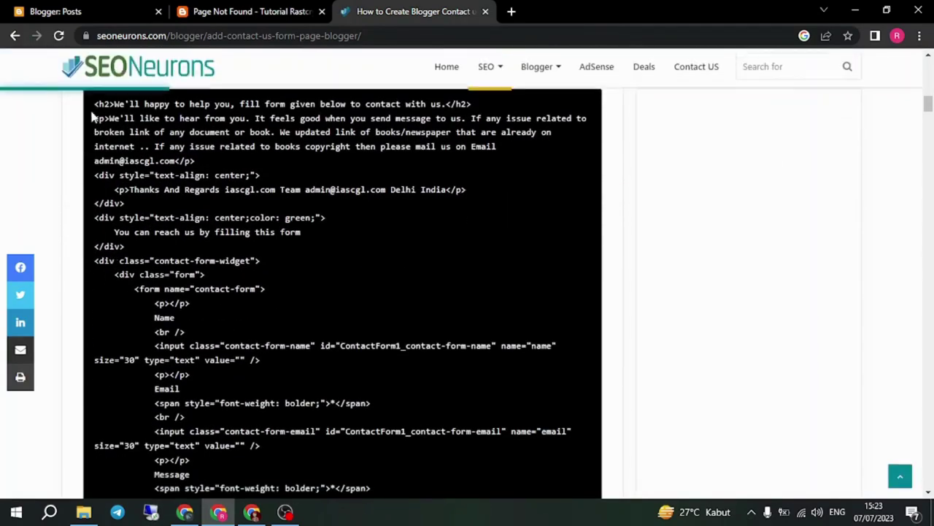
pyautogui.scroll(1, 102, 175)
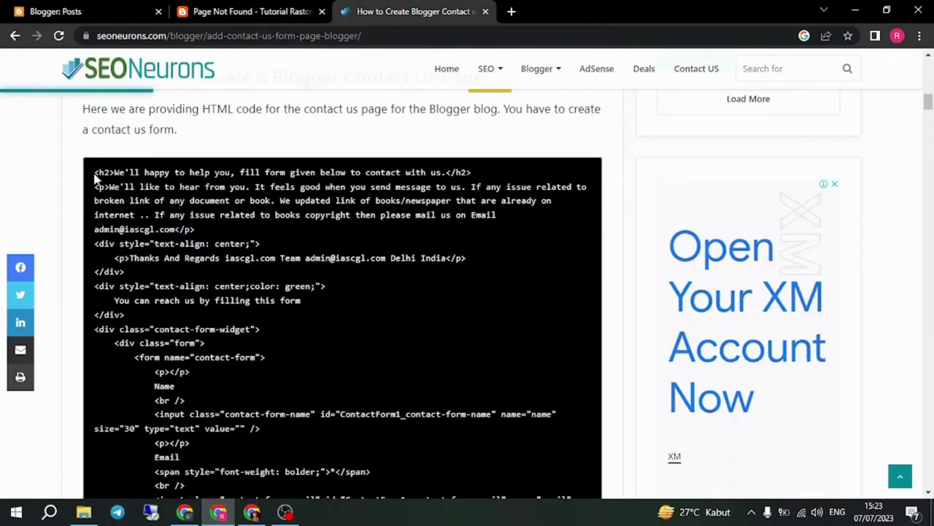
pyautogui.moveTo(319, 278); pyautogui.dragTo(368, 333)
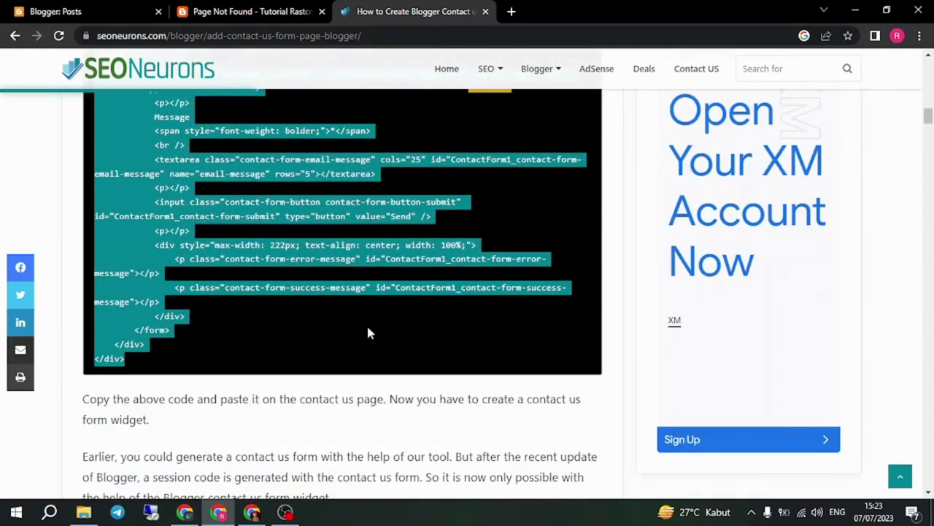
pyautogui.rightClick(275, 255)
pyautogui.click(322, 265)
# Step: Return to the Blogger dashboard and start a new page for the blog
pyautogui.click(84, 9)
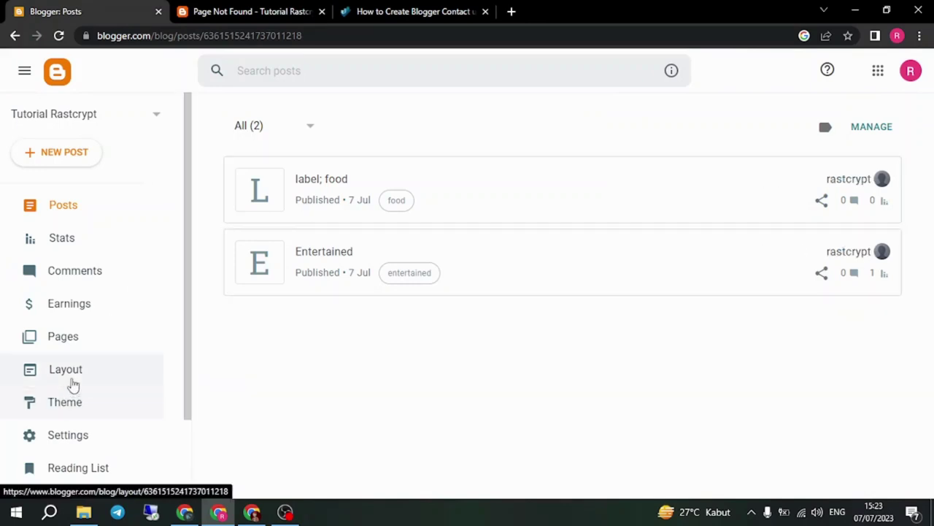
pyautogui.click(71, 334)
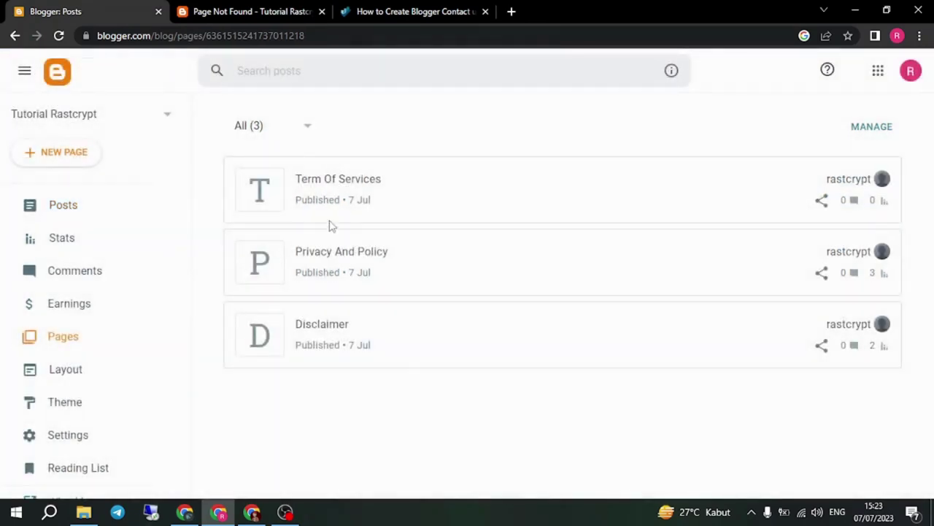
pyautogui.click(62, 152)
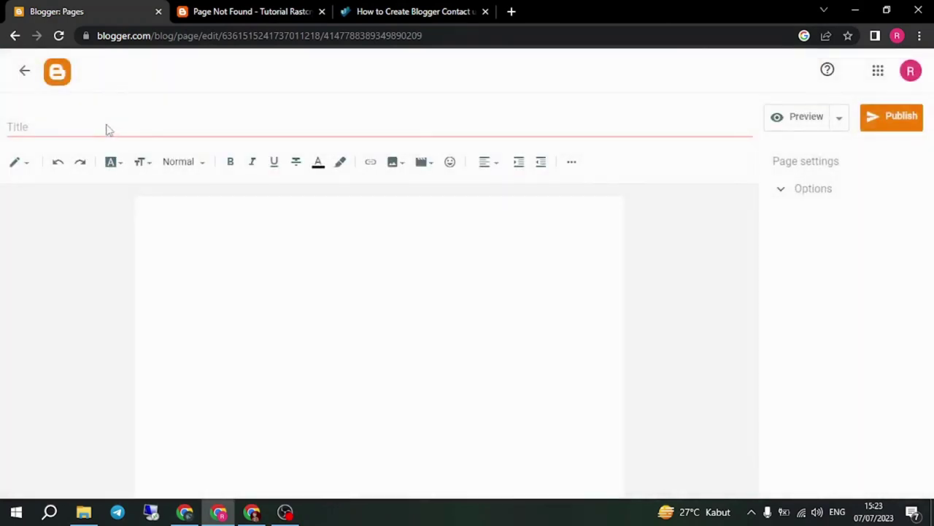
# Step: Title the new page "contact" and switch its editor to HTML view
pyautogui.click(275, 22)
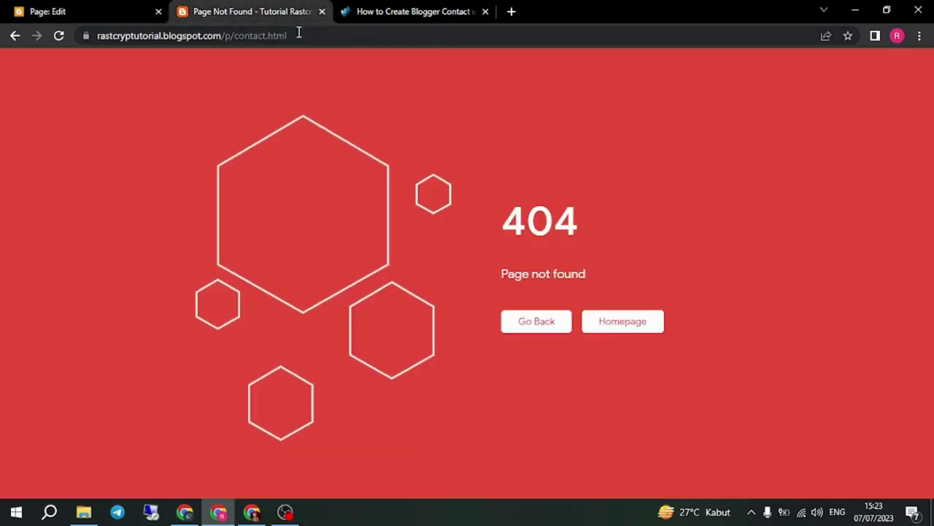
pyautogui.hotkey('ctrl', 'pageup')
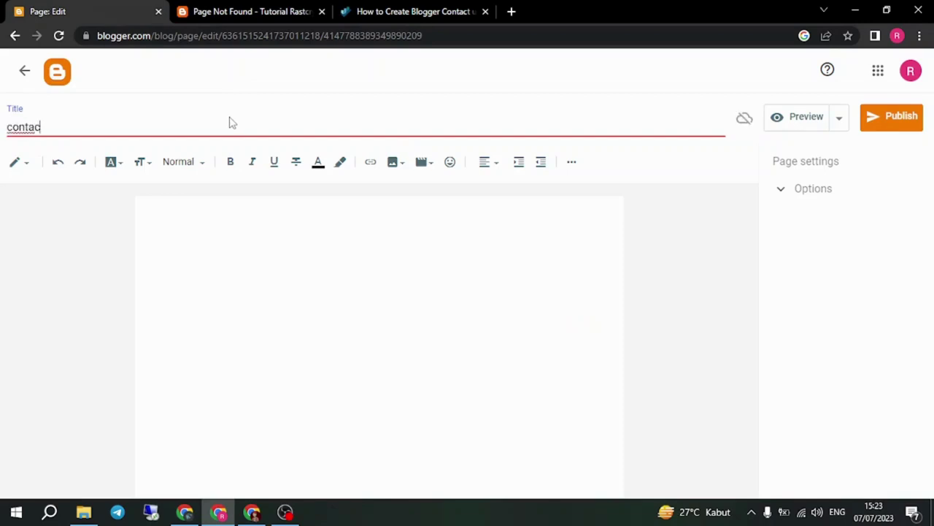
pyautogui.click(21, 164)
pyautogui.press('Return')
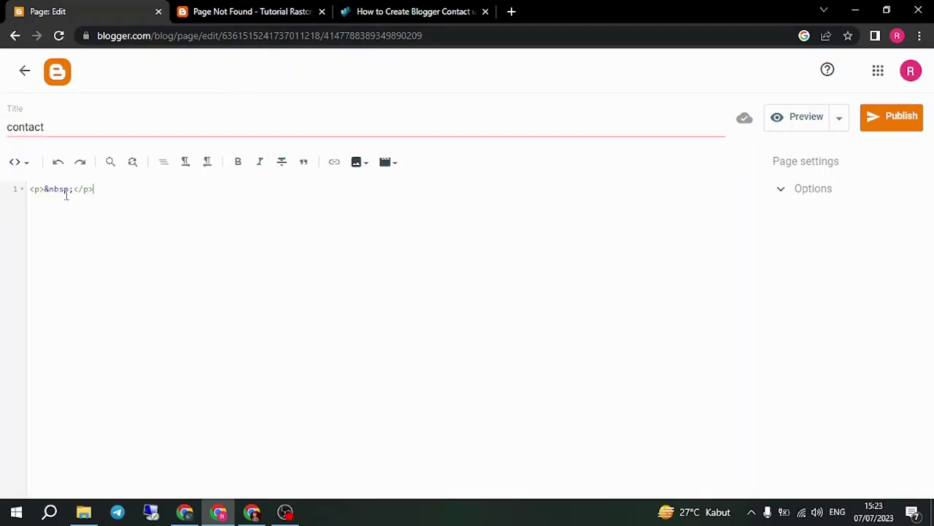
# Step: Replace the placeholder paragraph code with the copied contact form HTML and publish the page
pyautogui.moveTo(105, 190); pyautogui.dragTo(28, 189)
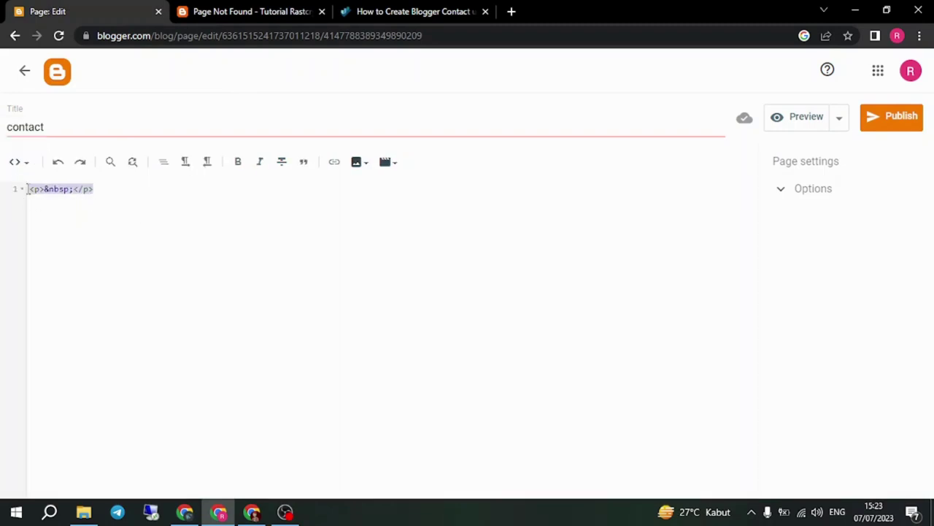
pyautogui.hotkey('ctrl', 'v')
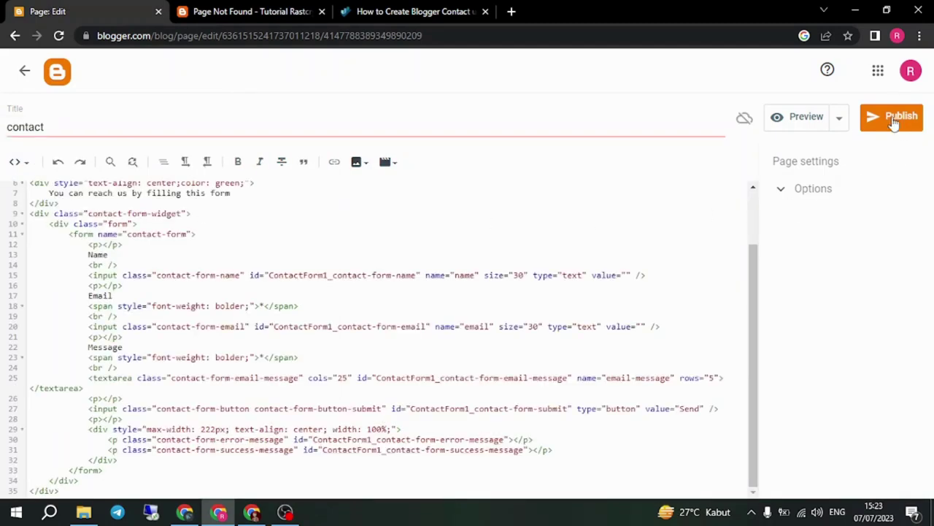
pyautogui.click(884, 116)
pyautogui.click(522, 306)
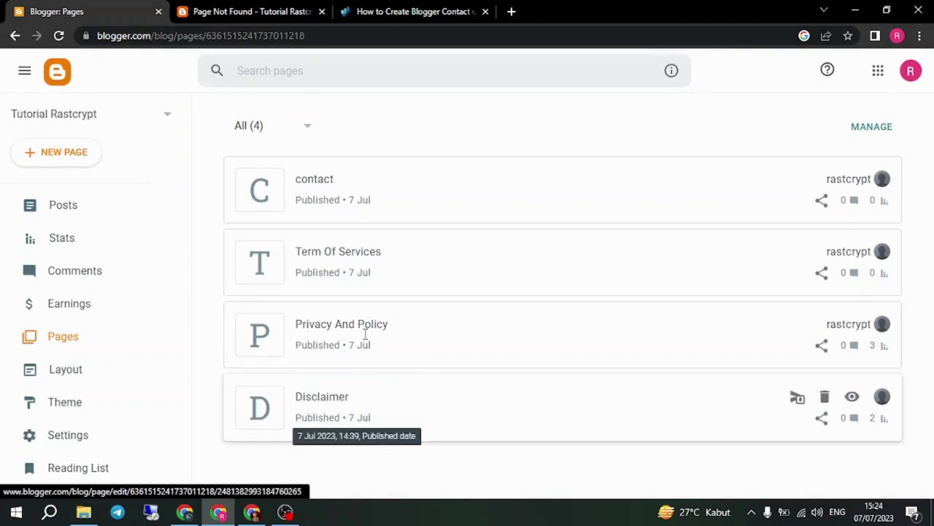
# Step: Reload the blog's published contact page and test the form's Name, Email and Message fields
pyautogui.click(287, 11)
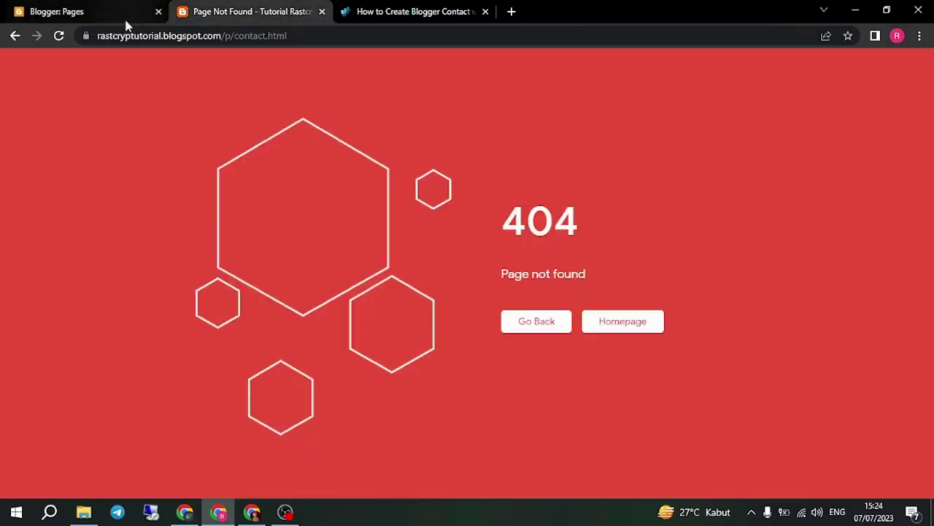
pyautogui.click(57, 40)
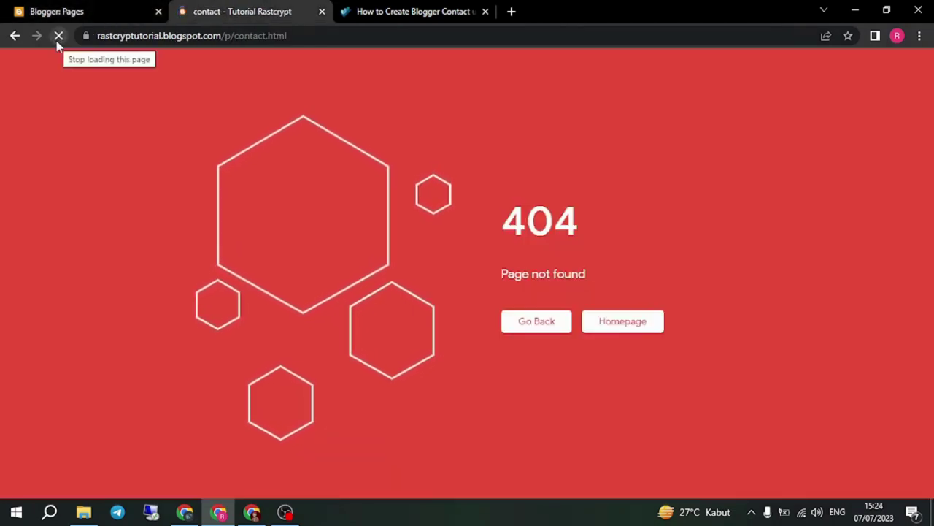
pyautogui.scroll(-3, 395, 227)
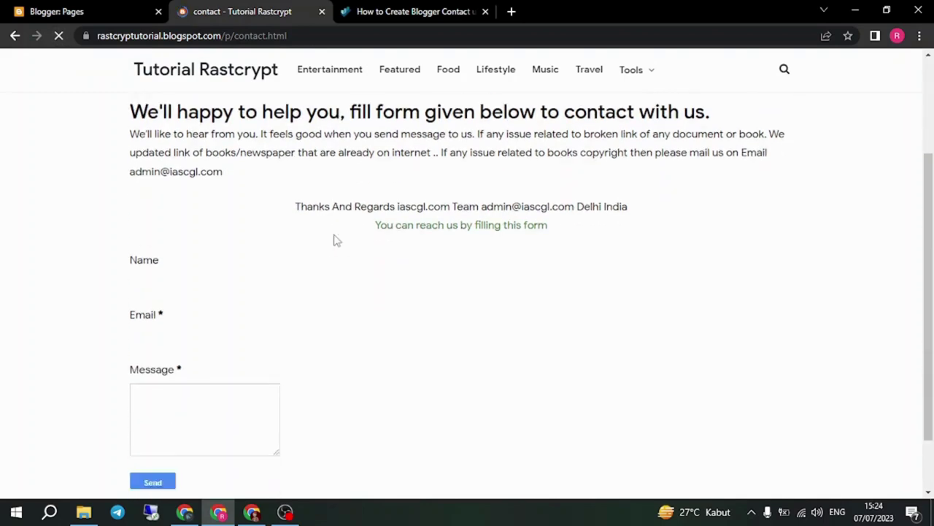
pyautogui.click(182, 224)
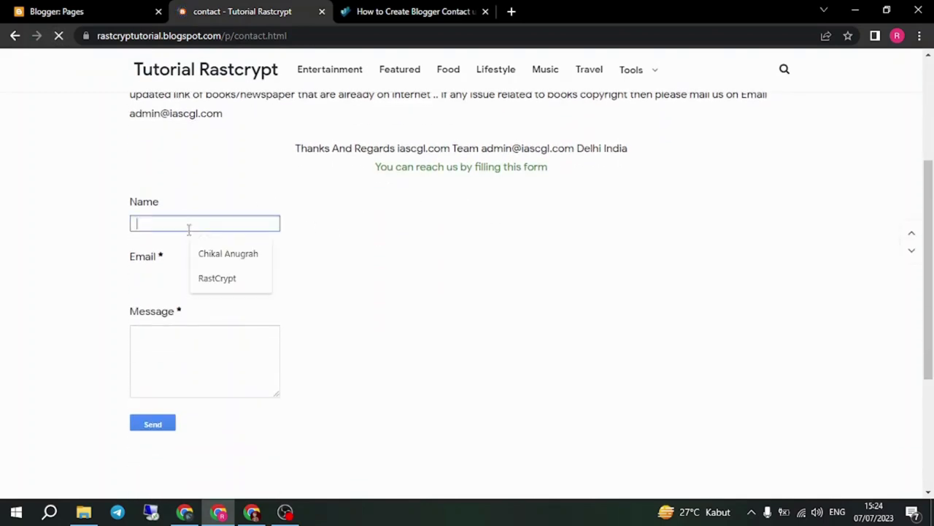
pyautogui.click(160, 280)
pyautogui.click(186, 379)
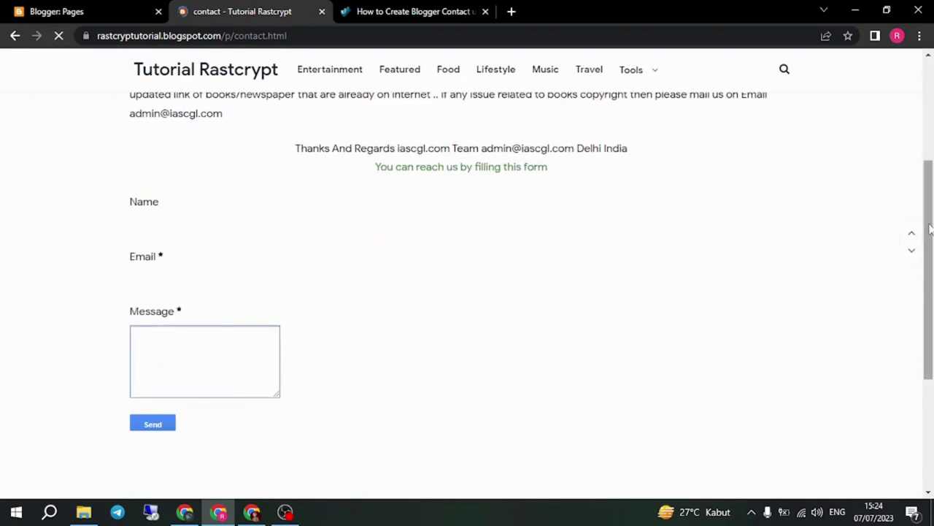
pyautogui.scroll(2, 844, 257)
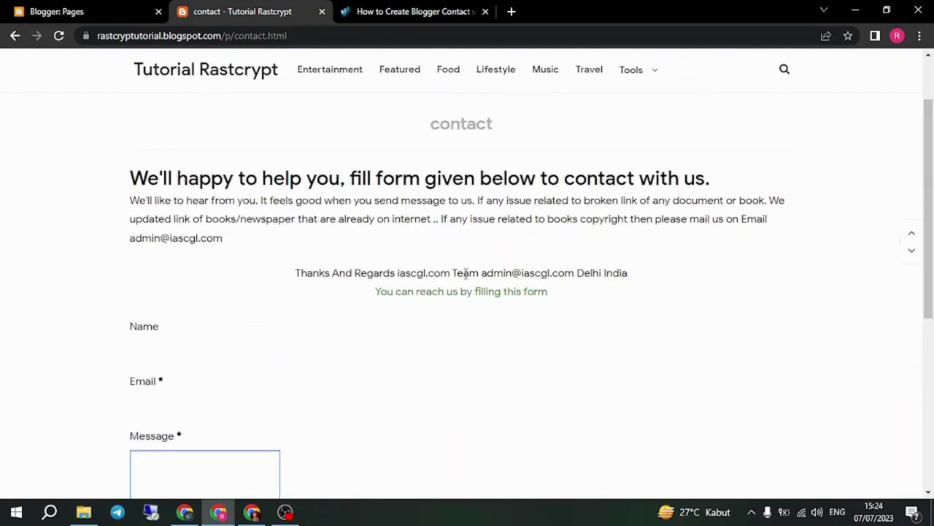
# Step: Open the contact page in the Blogger editor and mark the sample e-mail and location text on the published page
pyautogui.moveTo(484, 272); pyautogui.dragTo(628, 273)
pyautogui.click(94, 11)
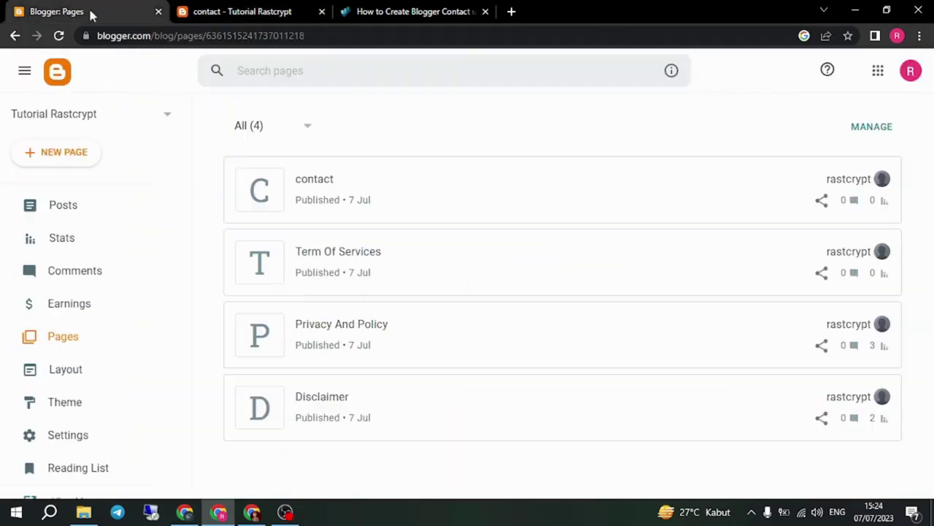
pyautogui.click(455, 191)
pyautogui.click(235, 12)
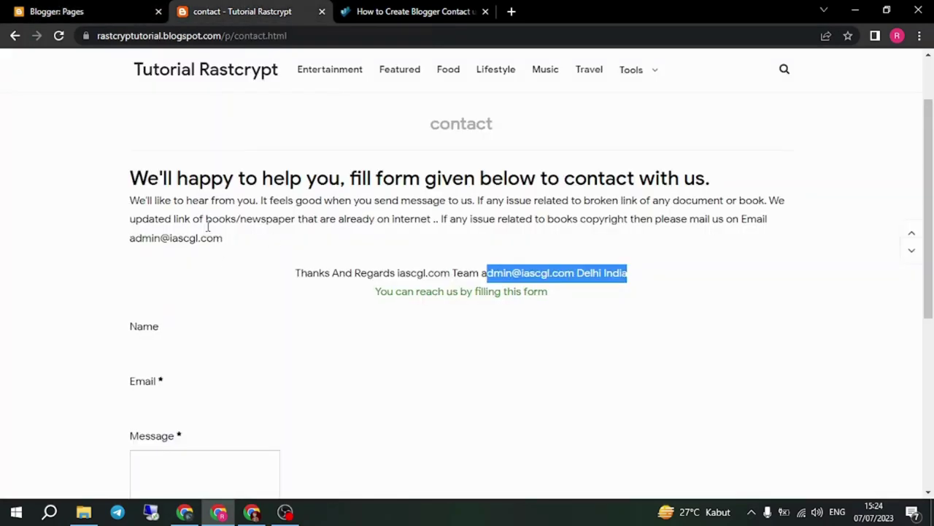
pyautogui.moveTo(226, 238); pyautogui.dragTo(129, 239)
pyautogui.click(79, 16)
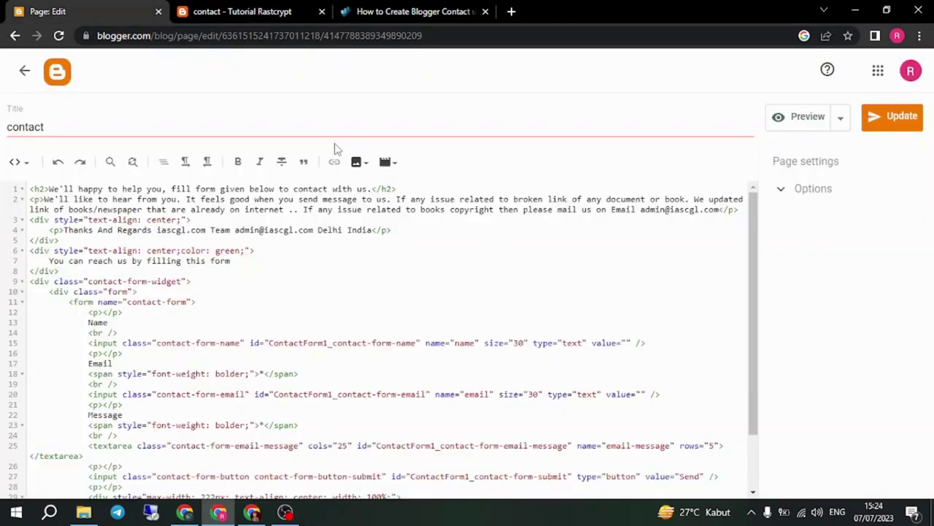
# Step: In Compose view, delete the e-mail address from the Thanks And Regards line, and leave the editor without saving
pyautogui.click(18, 162)
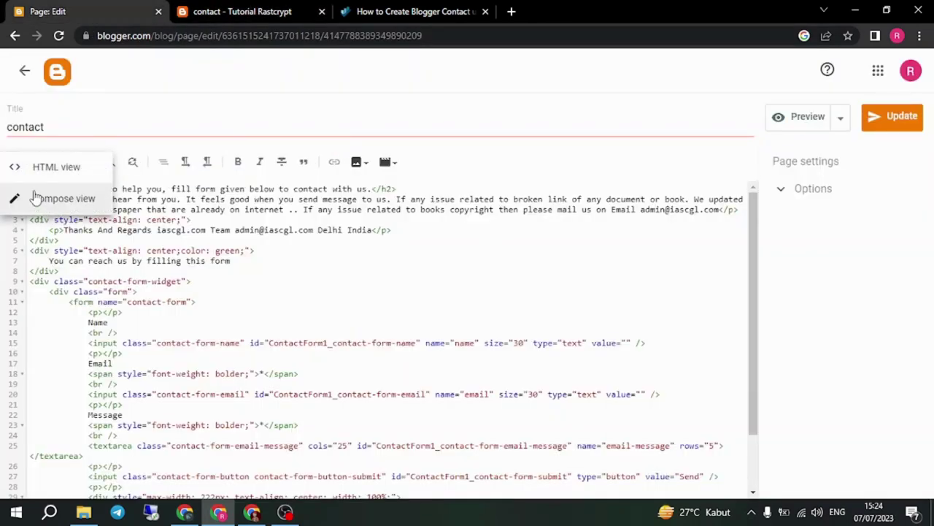
pyautogui.click(35, 198)
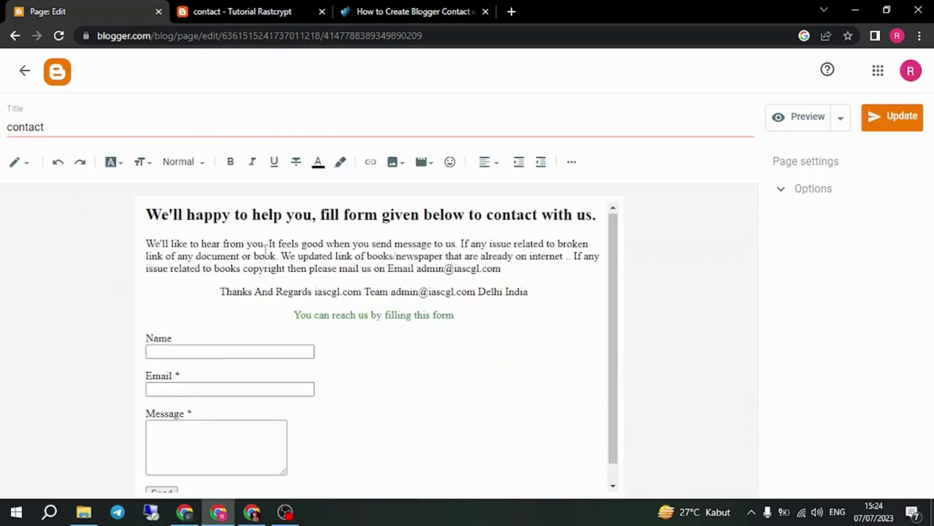
pyautogui.scroll(-1, 265, 247)
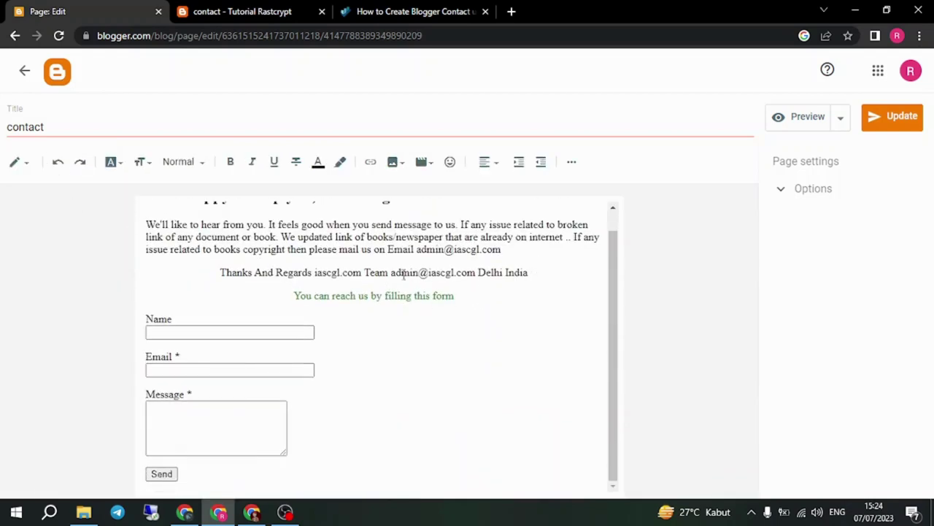
pyautogui.moveTo(455, 272); pyautogui.dragTo(390, 272)
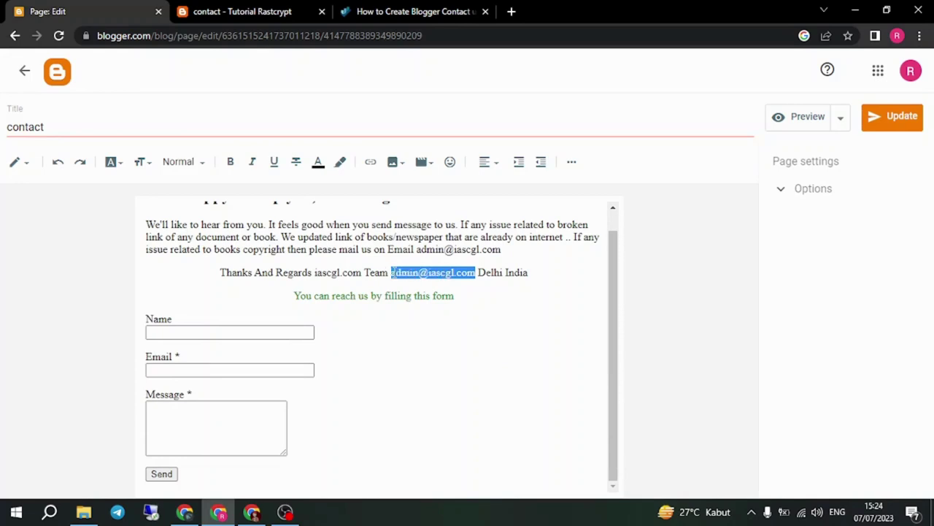
pyautogui.press('BackSpace')
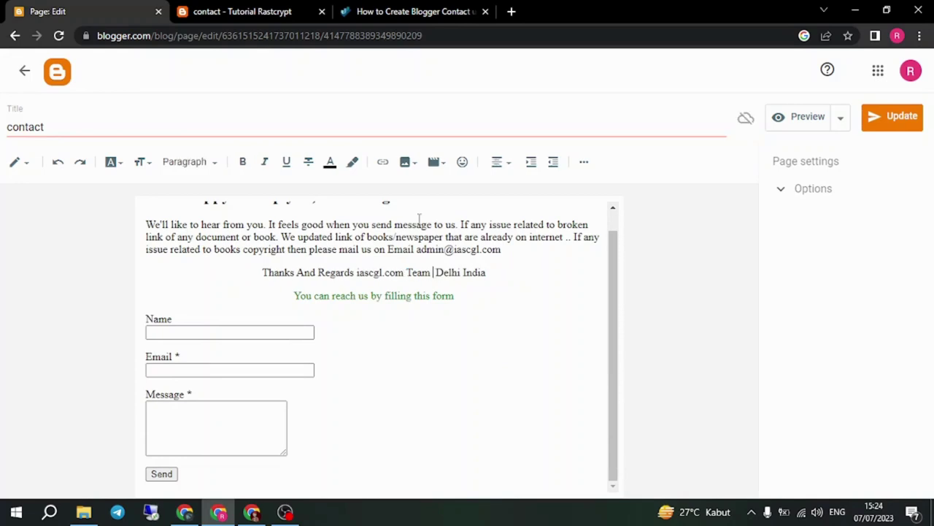
pyautogui.click(24, 71)
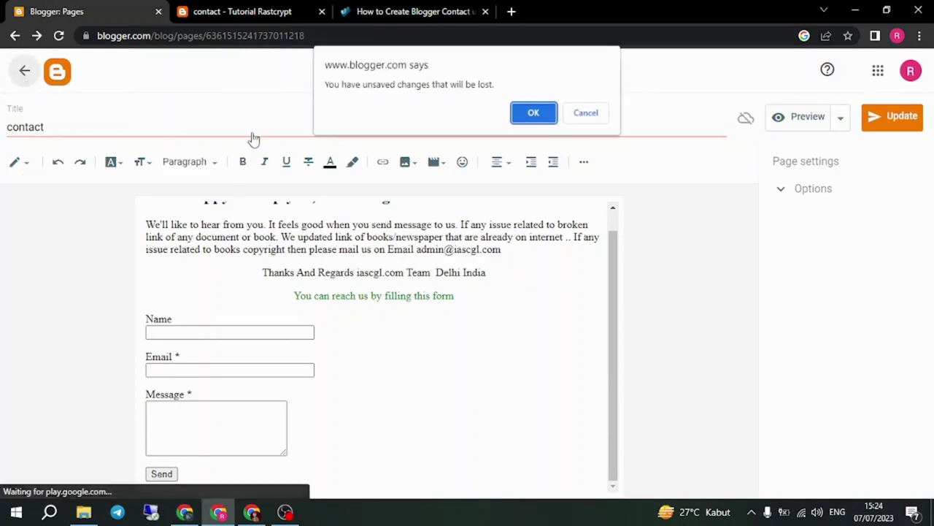
pyautogui.click(540, 107)
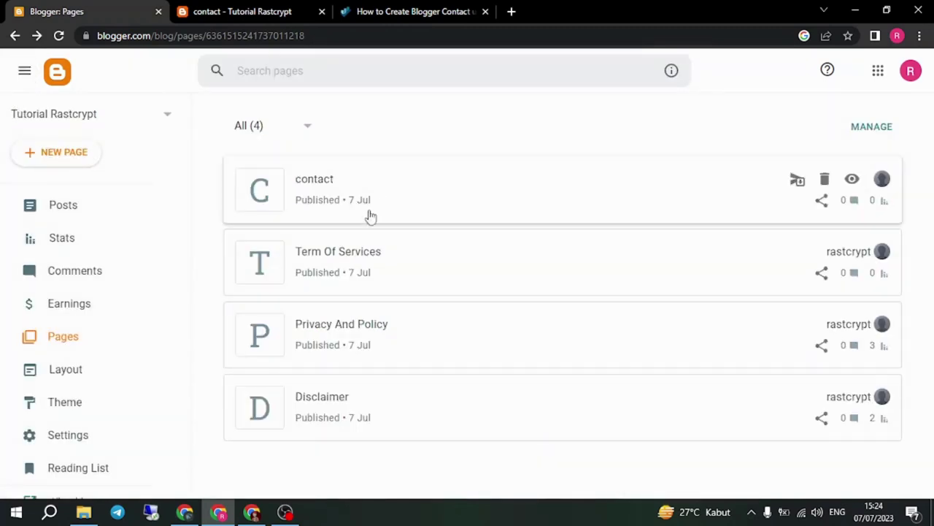
# Step: Open the blog's settings and review the custom domain and HTTPS redirect options without changing them
pyautogui.scroll(-3, 109, 241)
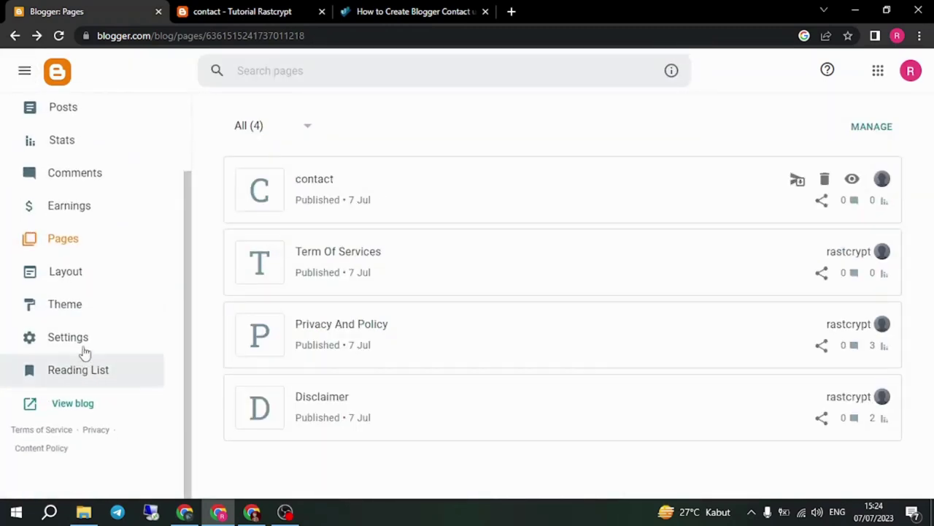
pyautogui.click(82, 340)
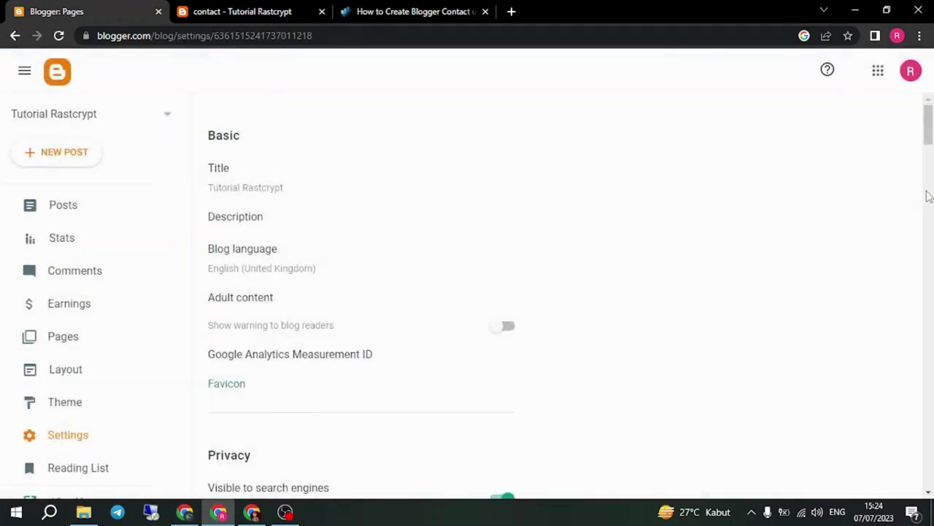
pyautogui.scroll(-6, 349, 215)
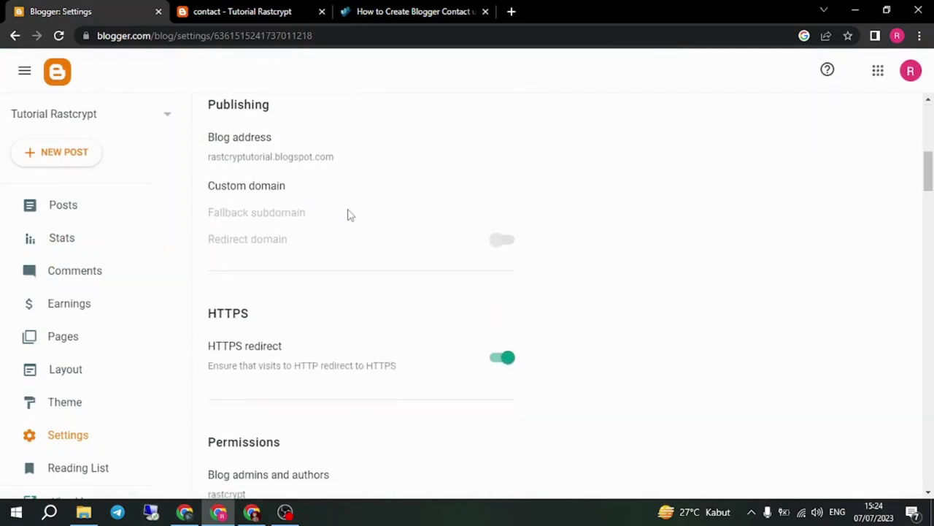
pyautogui.click(274, 196)
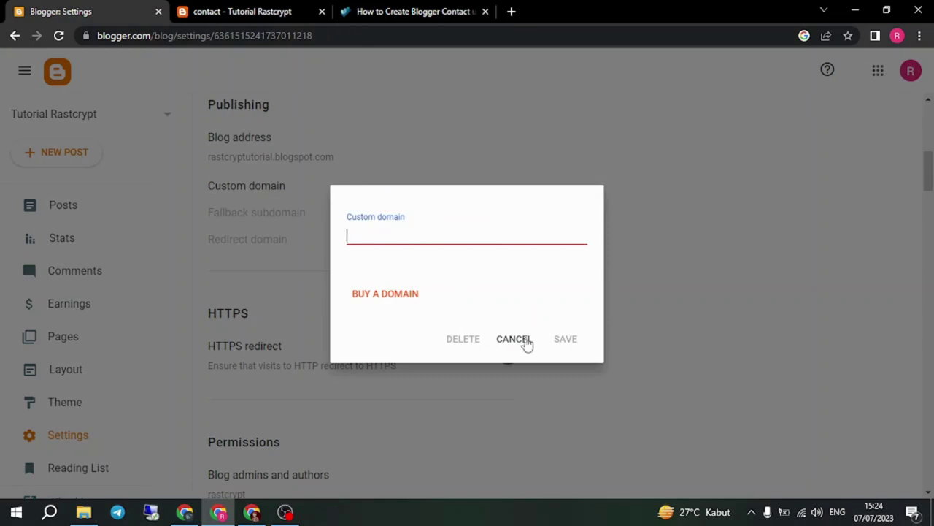
pyautogui.click(526, 341)
pyautogui.scroll(-2, 319, 205)
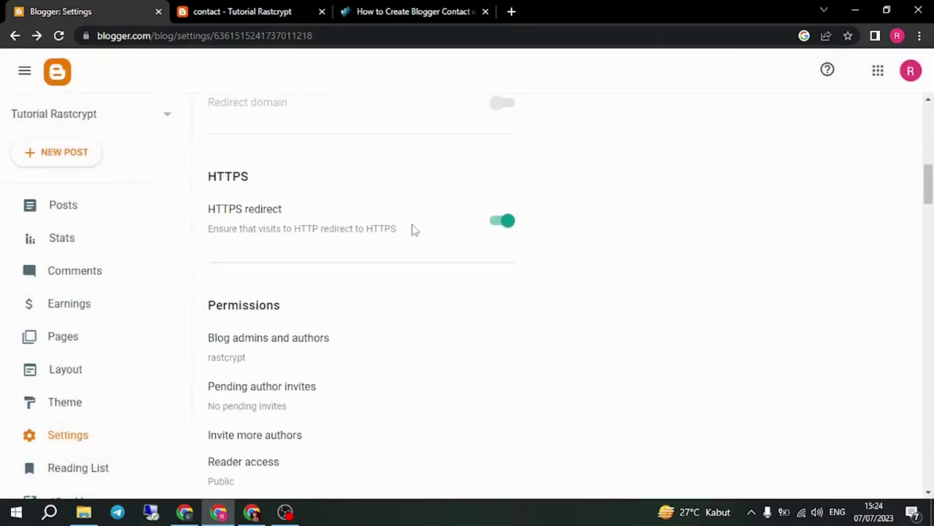
pyautogui.scroll(-3, 412, 230)
pyautogui.scroll(5, 932, 188)
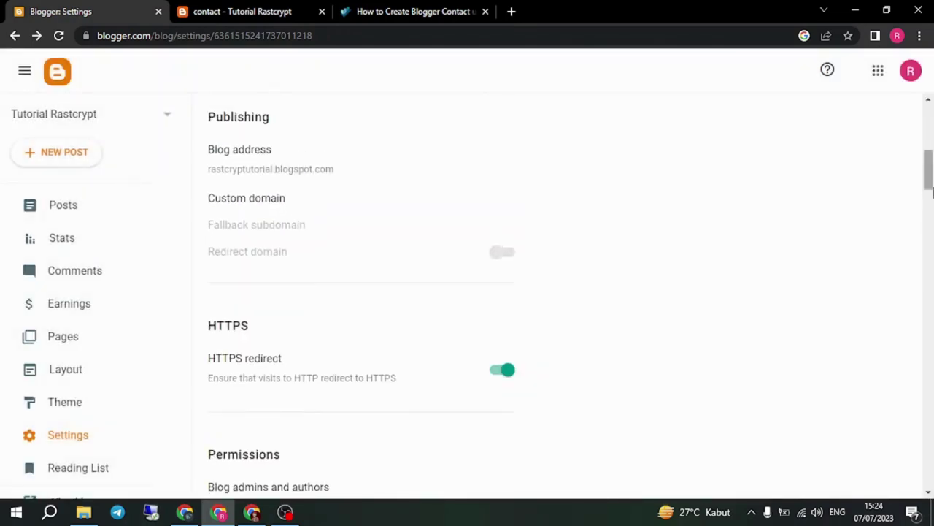
pyautogui.moveTo(930, 174); pyautogui.dragTo(930, 182)
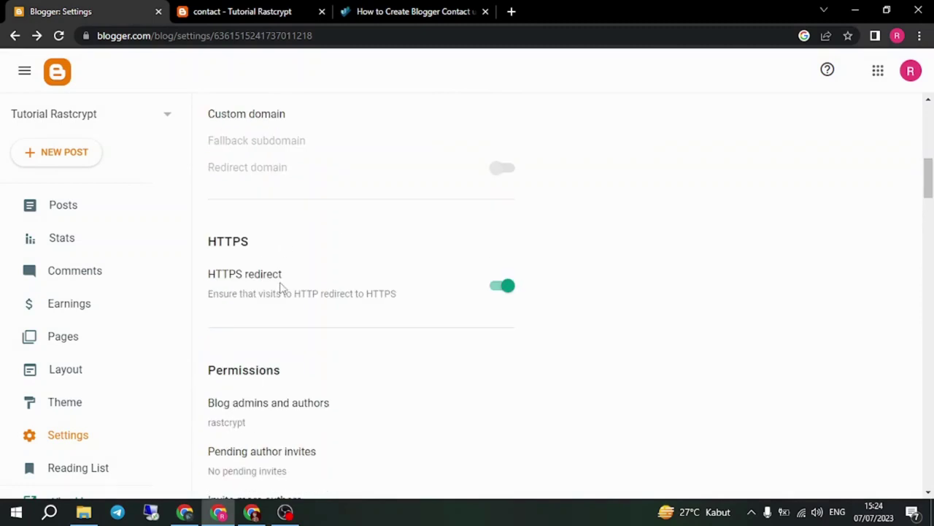
pyautogui.click(389, 9)
pyautogui.click(436, 33)
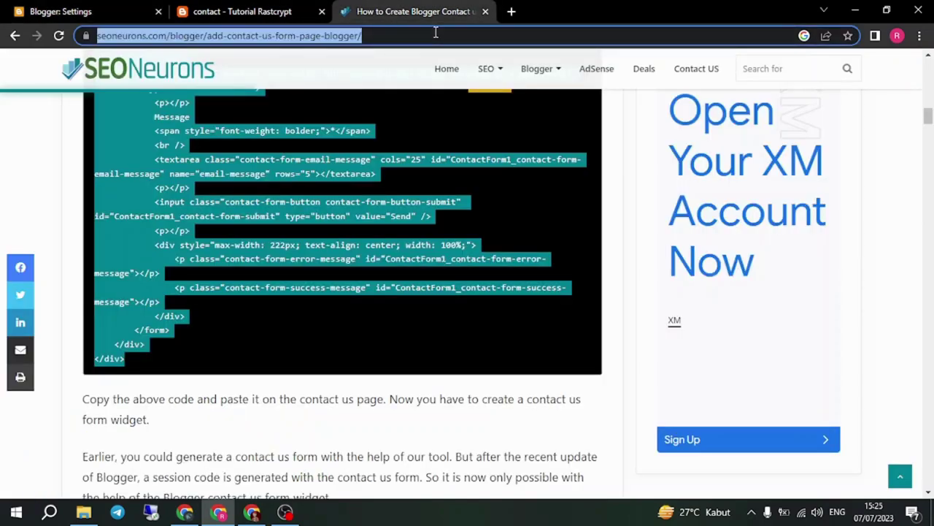
pyautogui.write('my .id')
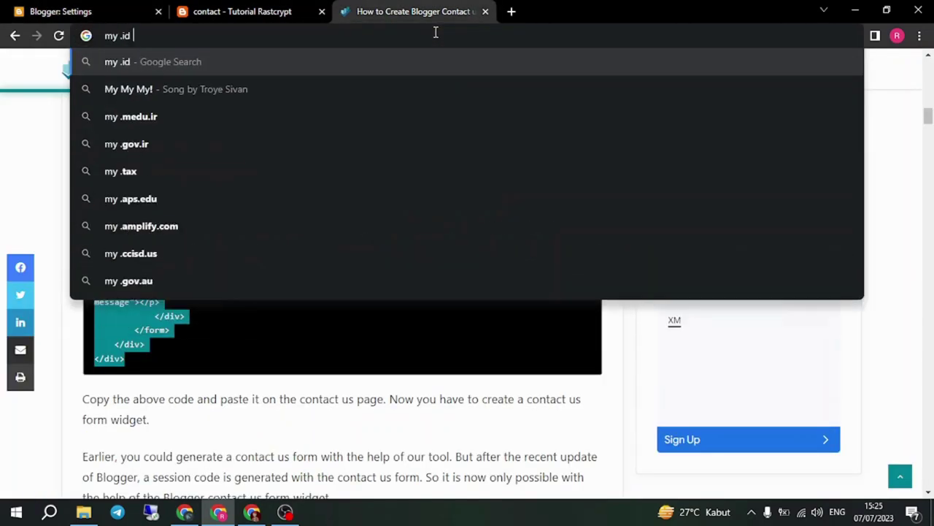
pyautogui.press('BackSpace')
pyautogui.press('BackSpace')
pyautogui.press('BackSpace')
pyautogui.press('BackSpace')
pyautogui.press('BackSpace')
pyautogui.press('BackSpace')
pyautogui.press('BackSpace')
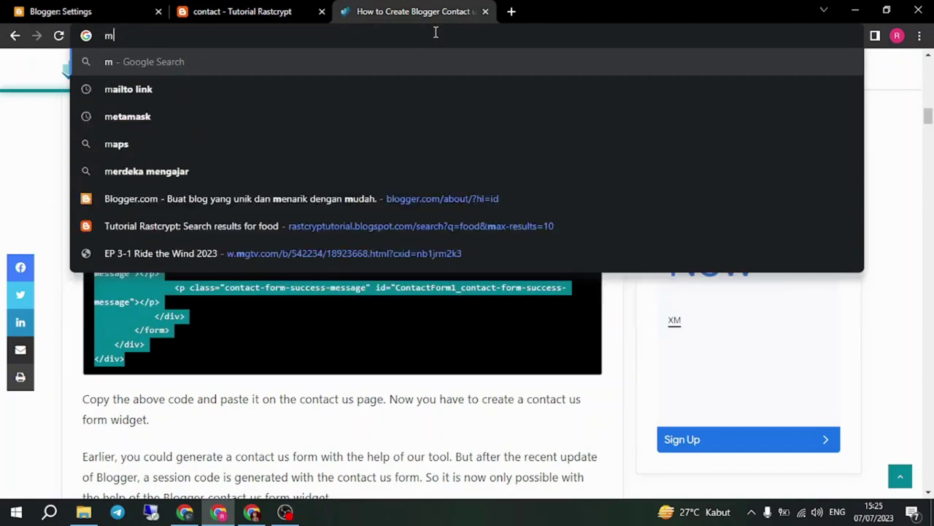
# Step: Load the website rascrypt.my.id in the tab holding the SEO Neurons article
pyautogui.write('rasc')
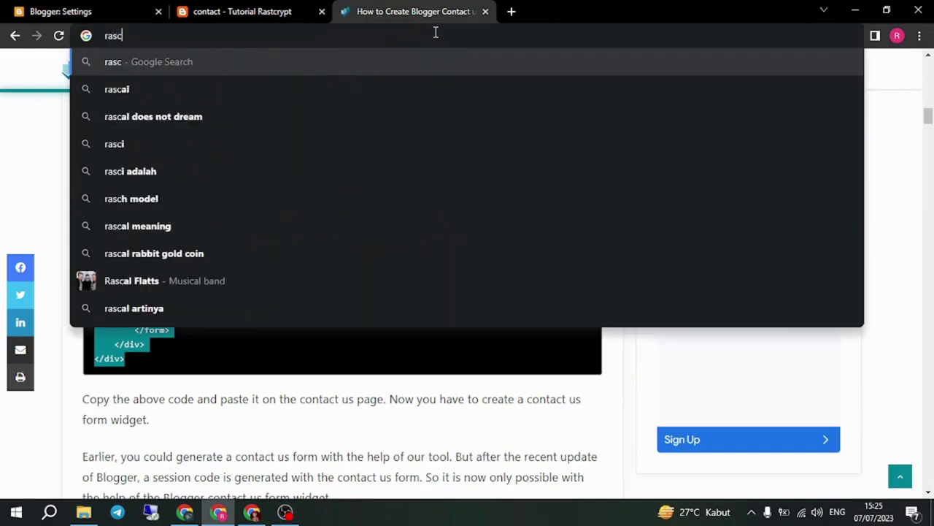
pyautogui.write('rypt')
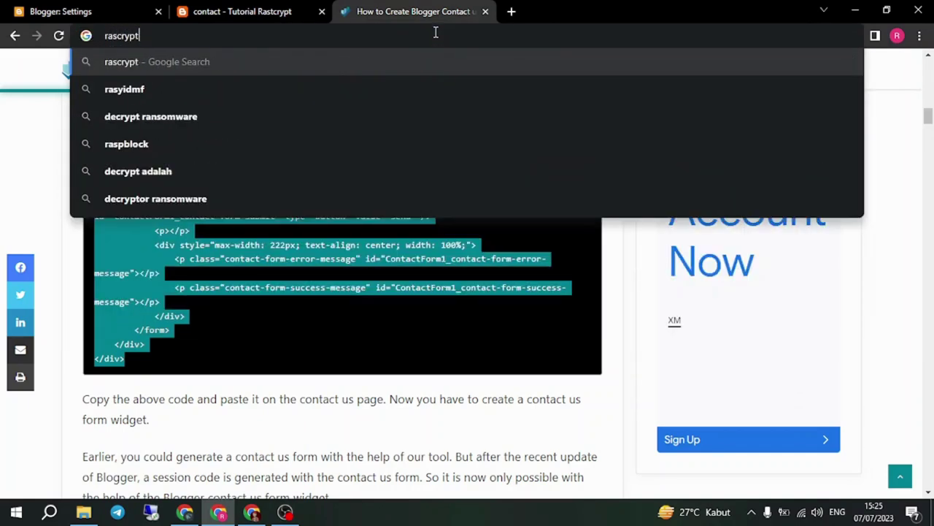
pyautogui.write('.my.id')
pyautogui.press('Return')
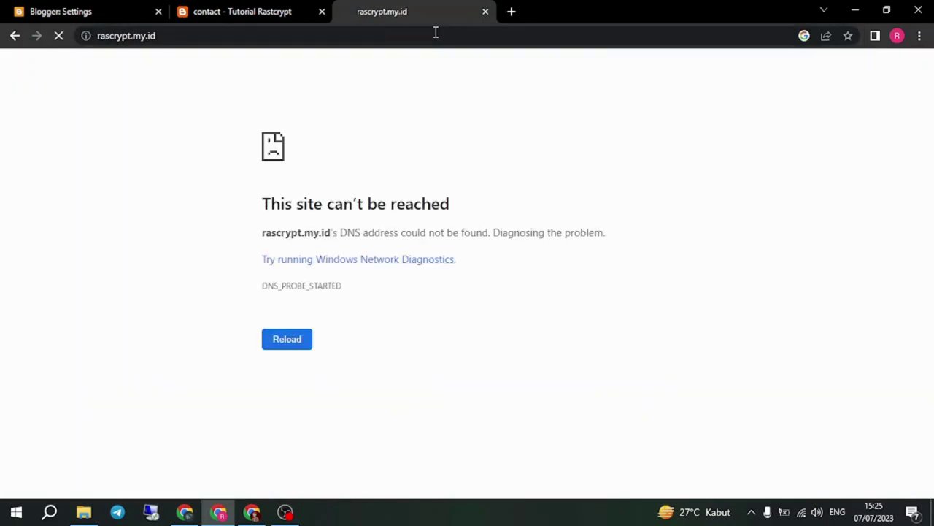
# Step: Correct the misspelled web address to rastcrypt.my.id, load the site, and look over its home page
pyautogui.click(109, 36)
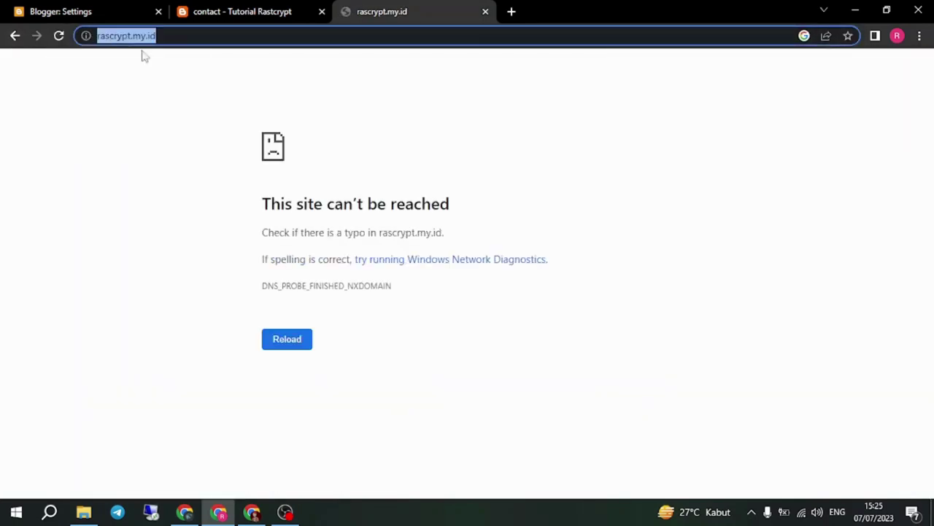
pyautogui.click(111, 40)
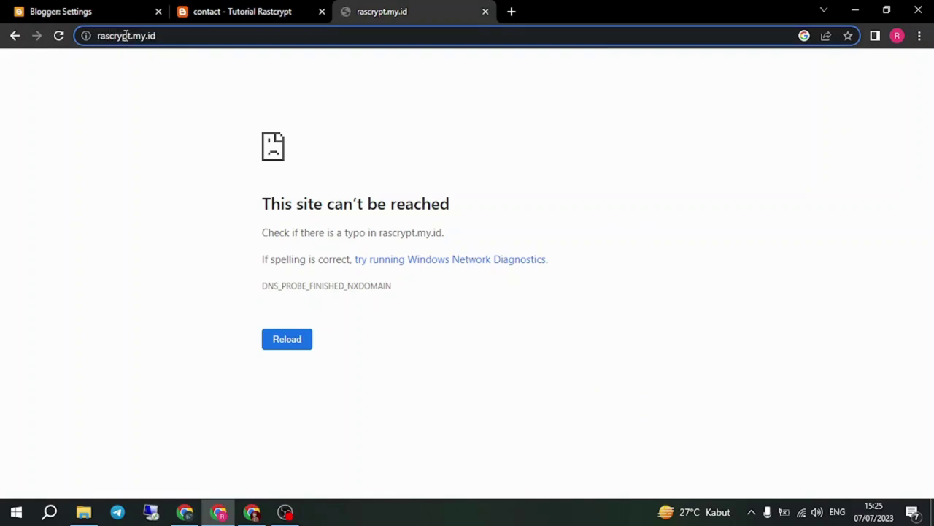
pyautogui.write('t')
pyautogui.press('Return')
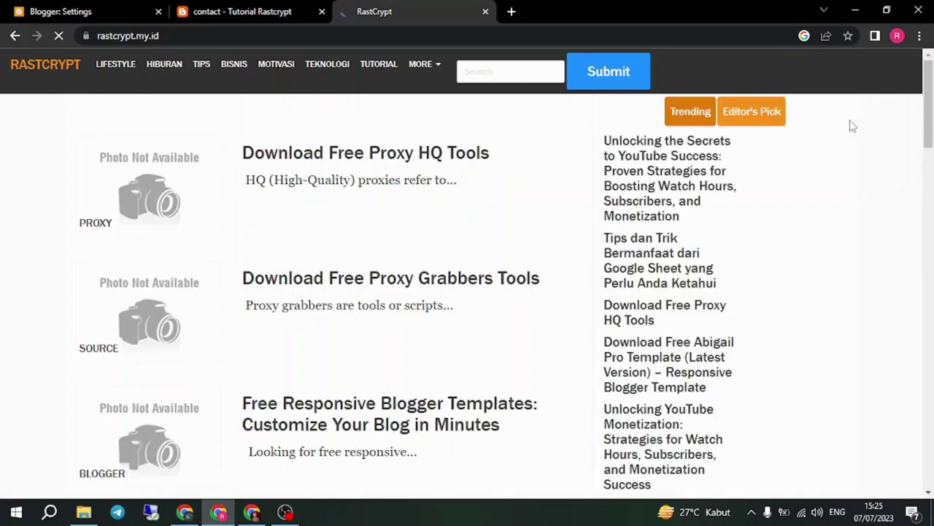
pyautogui.moveTo(928, 102)
pyautogui.mouseDown()
pyautogui.moveTo(928, 208)
pyautogui.moveTo(930, 105)
pyautogui.mouseUp()
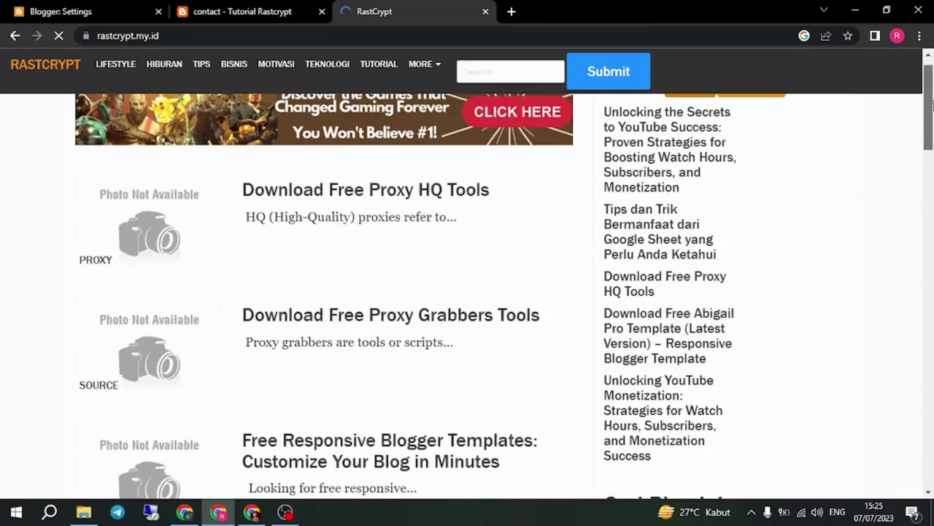
# Step: Return to the Blogger dashboard and open the Earnings page of the Tutorial Rastcrypt blog
pyautogui.click(212, 12)
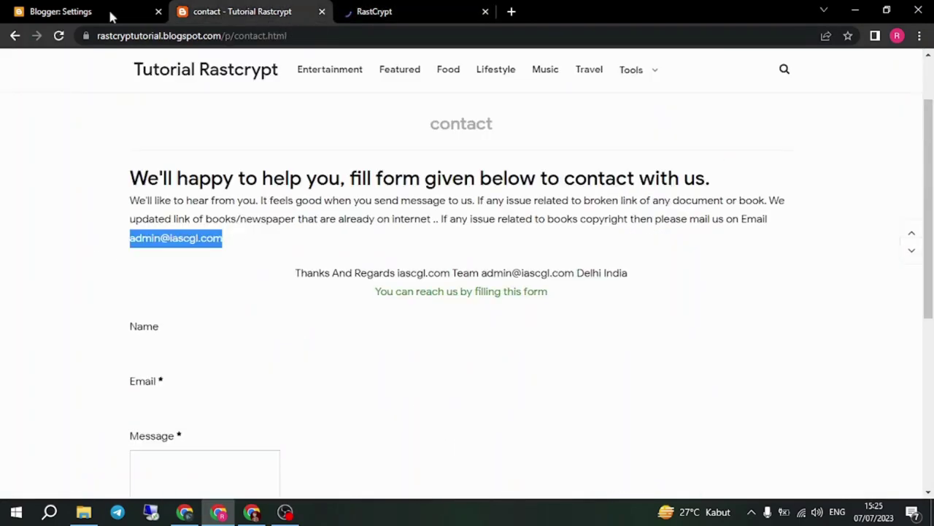
pyautogui.click(111, 11)
pyautogui.click(73, 306)
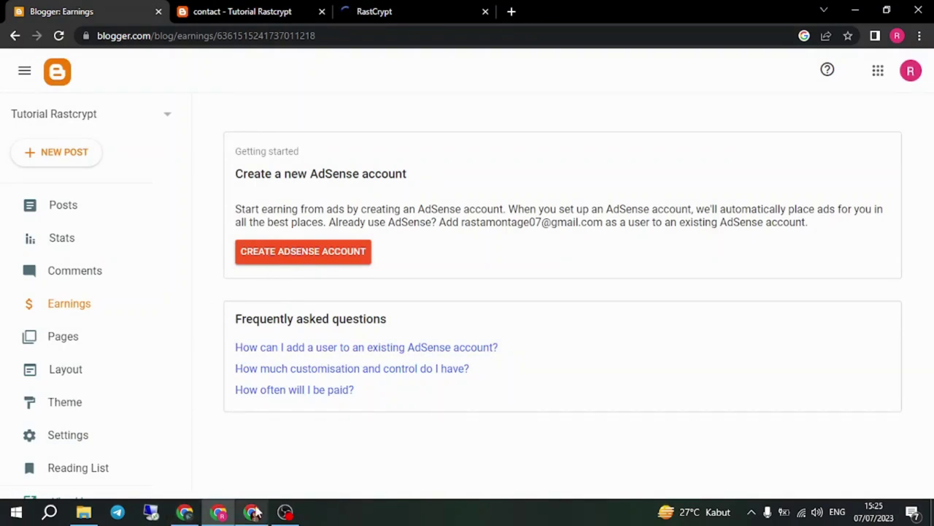
# Step: Switch to the Chrome window holding the Cloudflare login page and enter a search for adsense in a new tab
pyautogui.moveTo(253, 513)
pyautogui.click(199, 444)
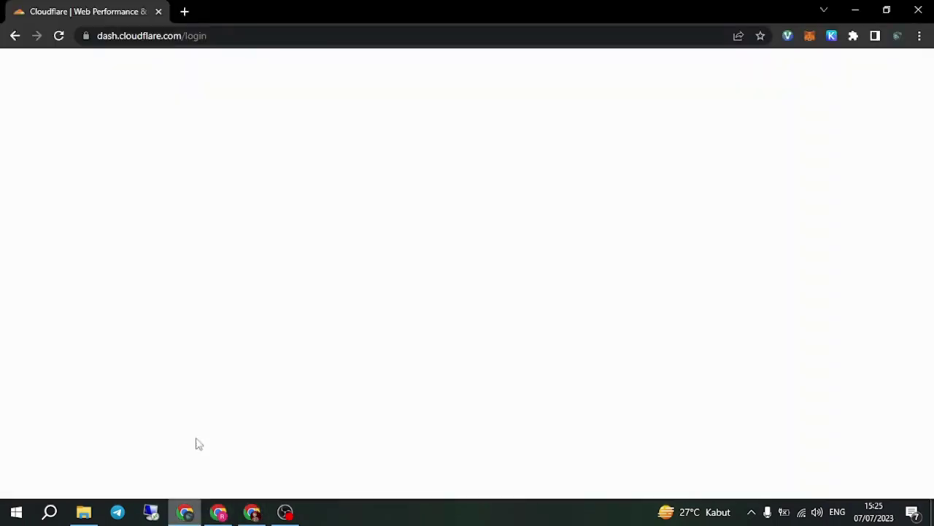
pyautogui.hotkey('ctrl', 't')
pyautogui.write('adsens')
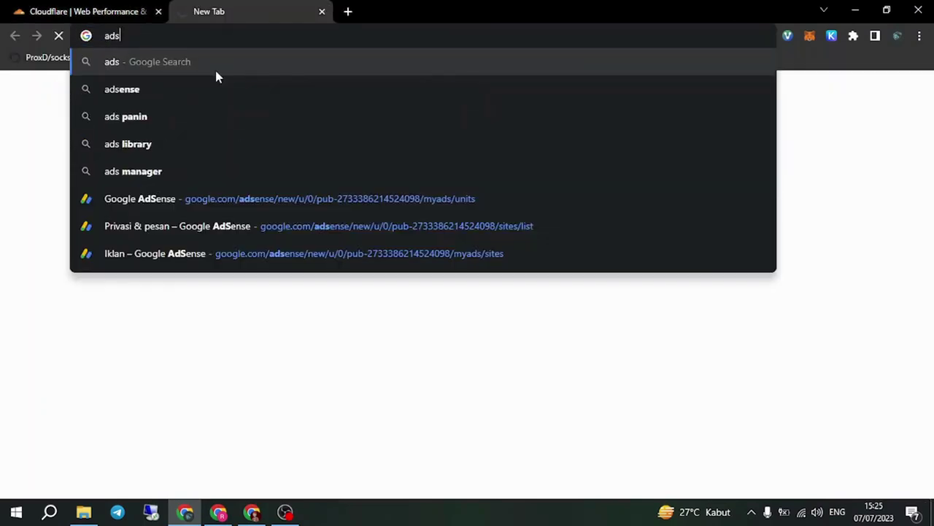
pyautogui.write('e')
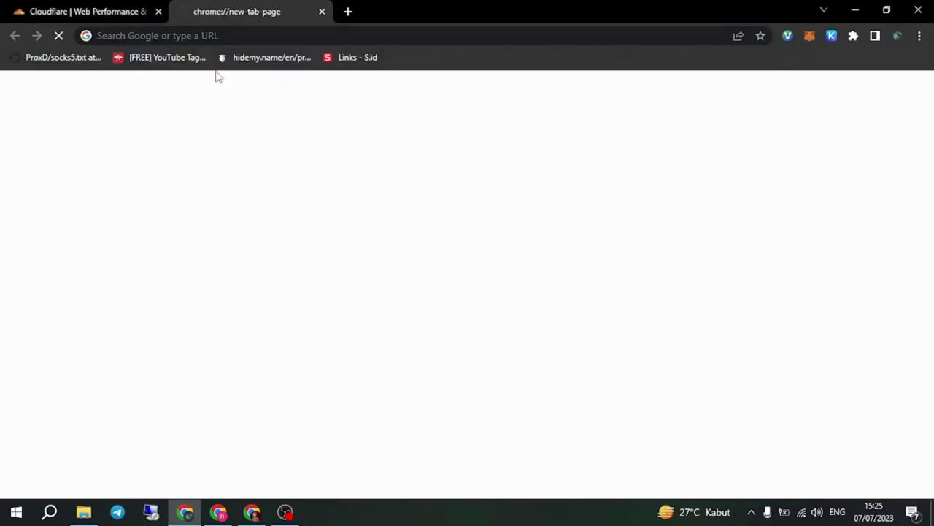